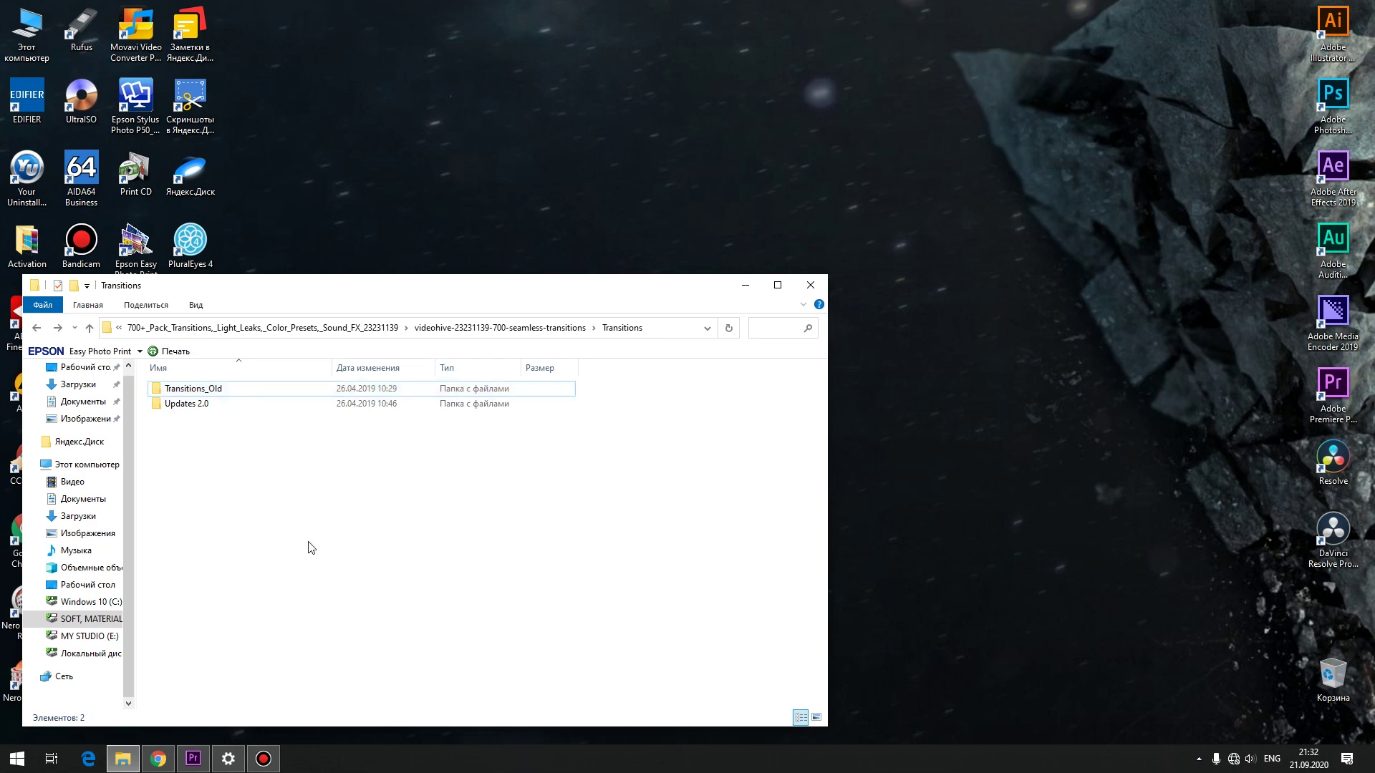
Step: Bring the Premiere Pro project with Sequence 06 to the front
{"action": "left_click", "coordinate": [192, 761]}
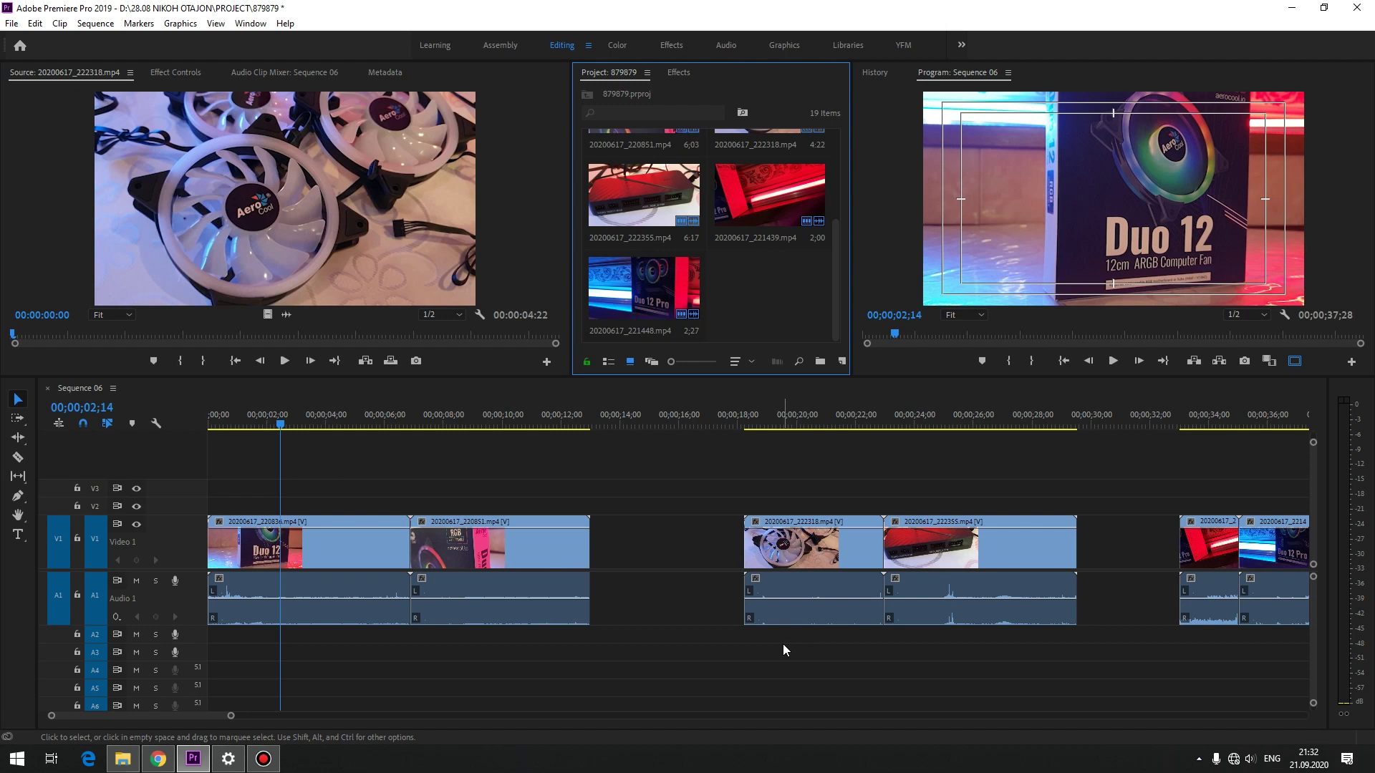
Step: Open Transitions_Old and drag Transitions_Full HD_(1920x1080).prproj into Premiere as an entire-project import
{"action": "left_click", "coordinate": [122, 759]}
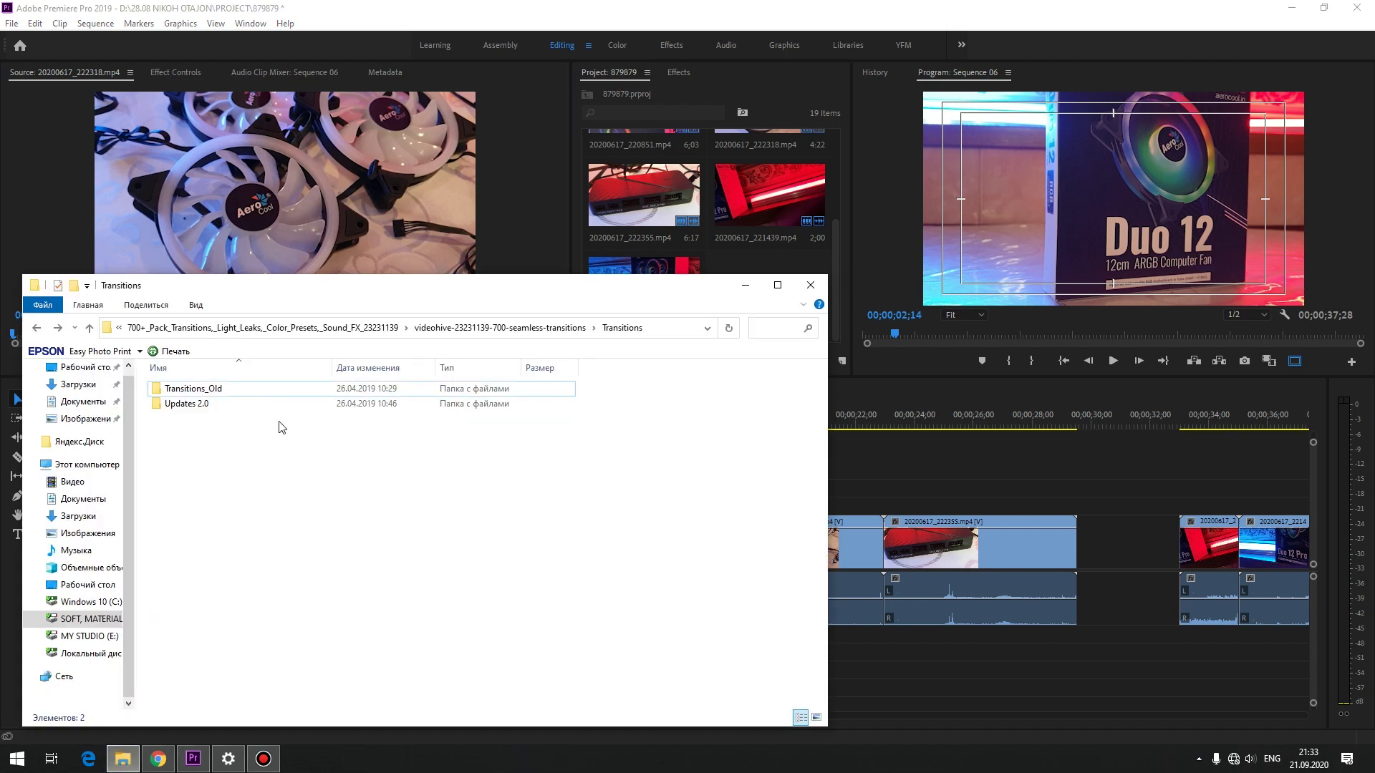
{"action": "double_click", "coordinate": [214, 390]}
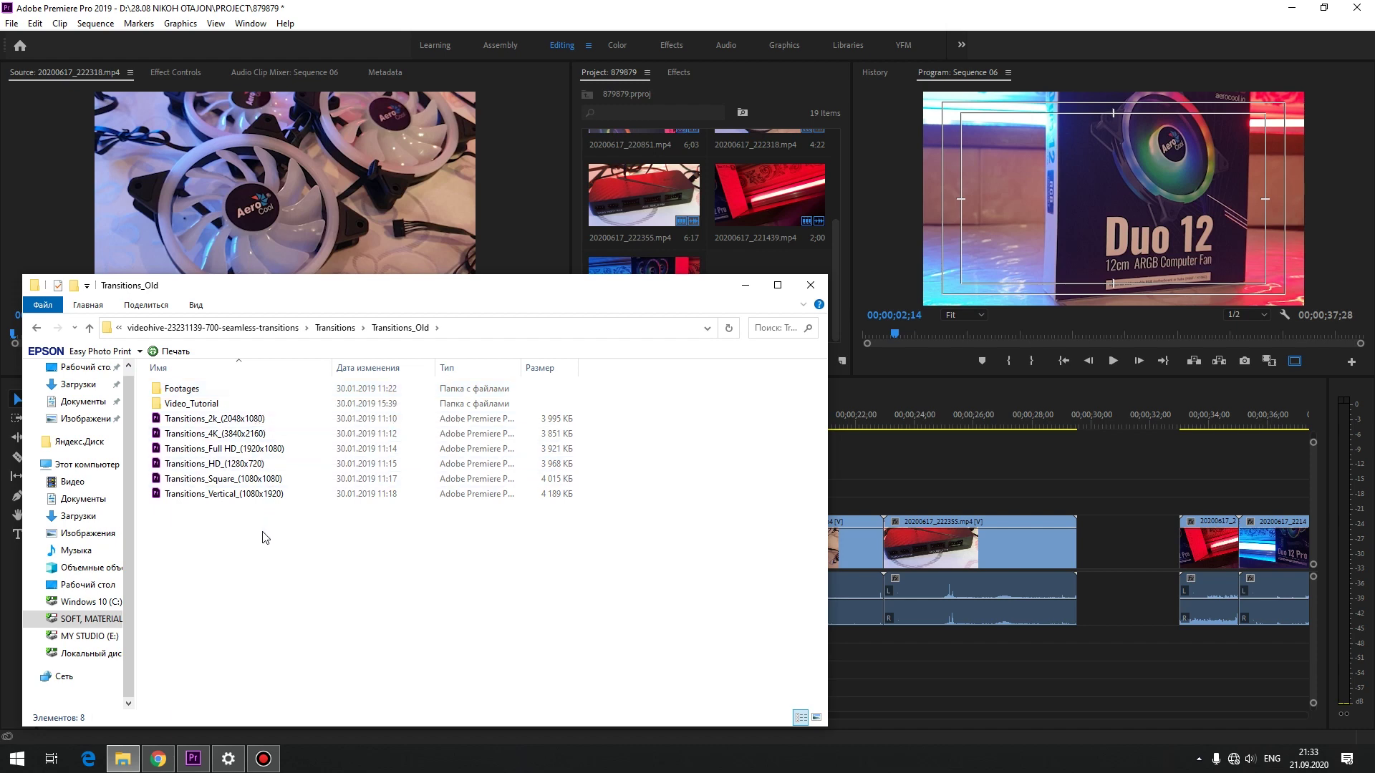
{"action": "left_click", "coordinate": [272, 464]}
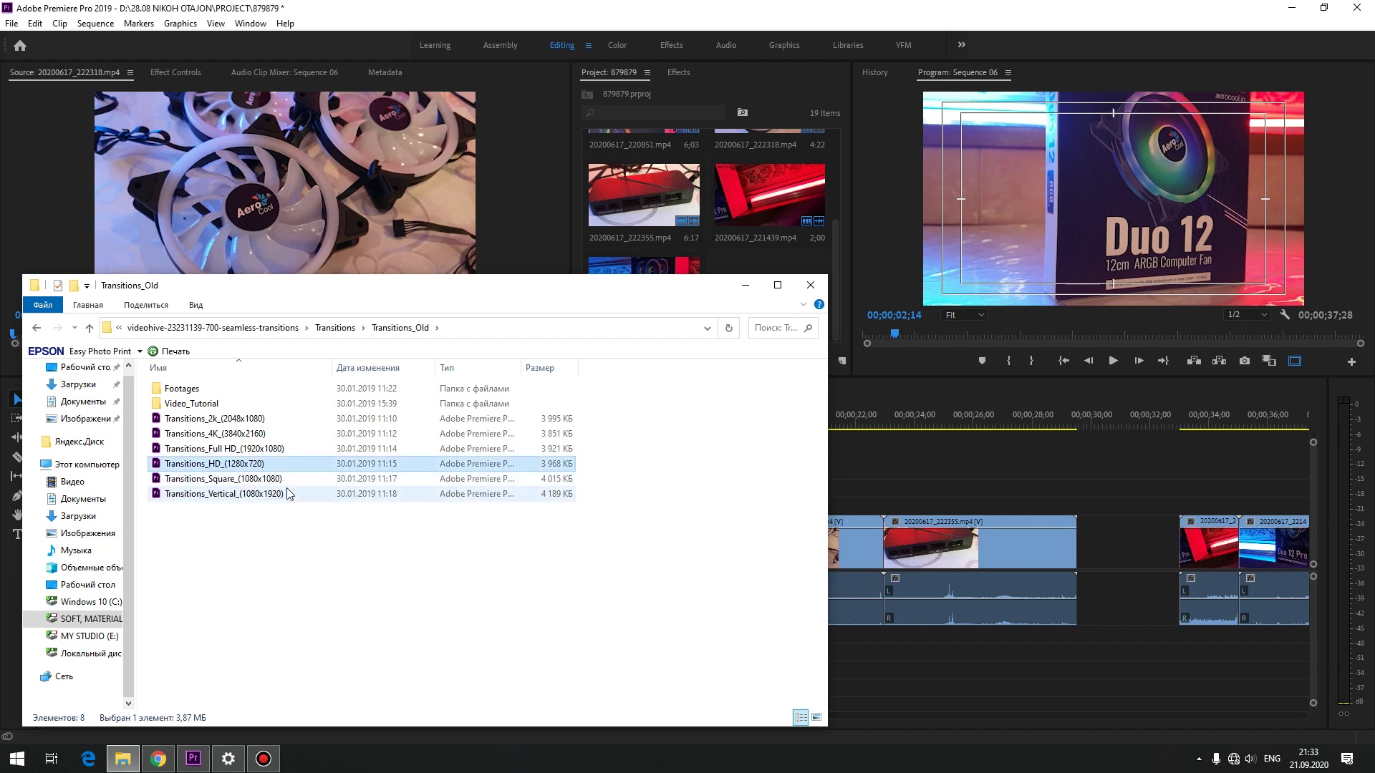
{"action": "left_click", "coordinate": [289, 479]}
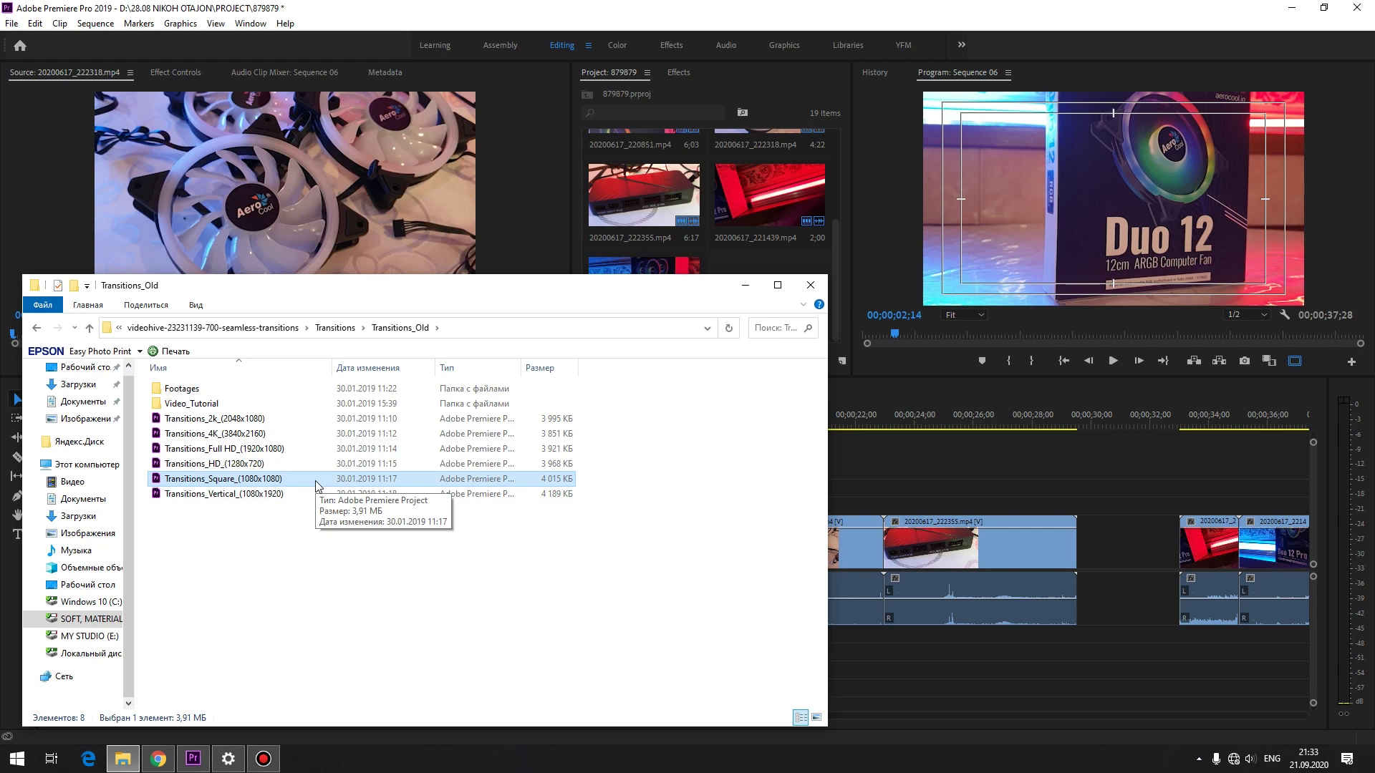
{"action": "left_click", "coordinate": [304, 494]}
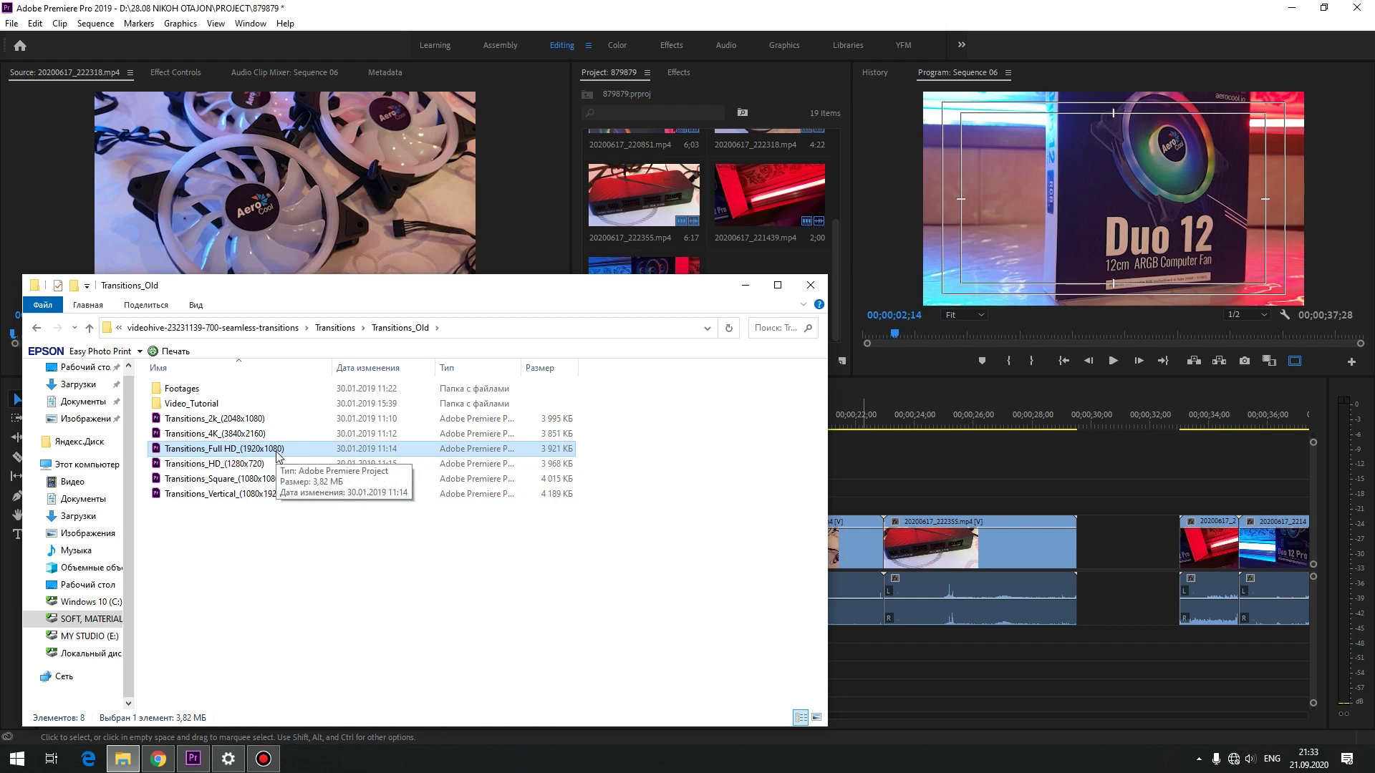
{"action": "mouse_move", "coordinate": [278, 456]}
{"action": "left_mouse_down"}
{"action": "mouse_move", "coordinate": [554, 393]}
{"action": "mouse_move", "coordinate": [759, 276]}
{"action": "left_mouse_up"}
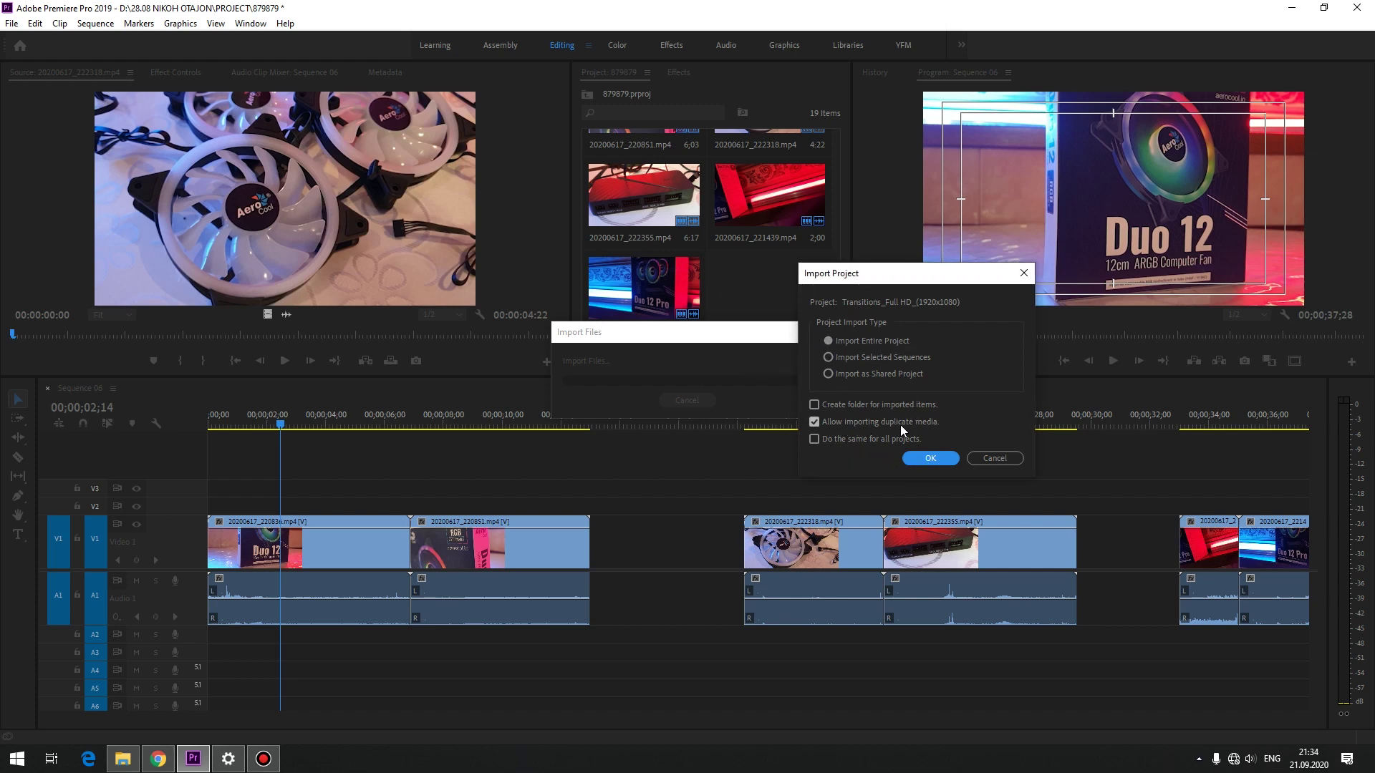
{"action": "left_click", "coordinate": [920, 460]}
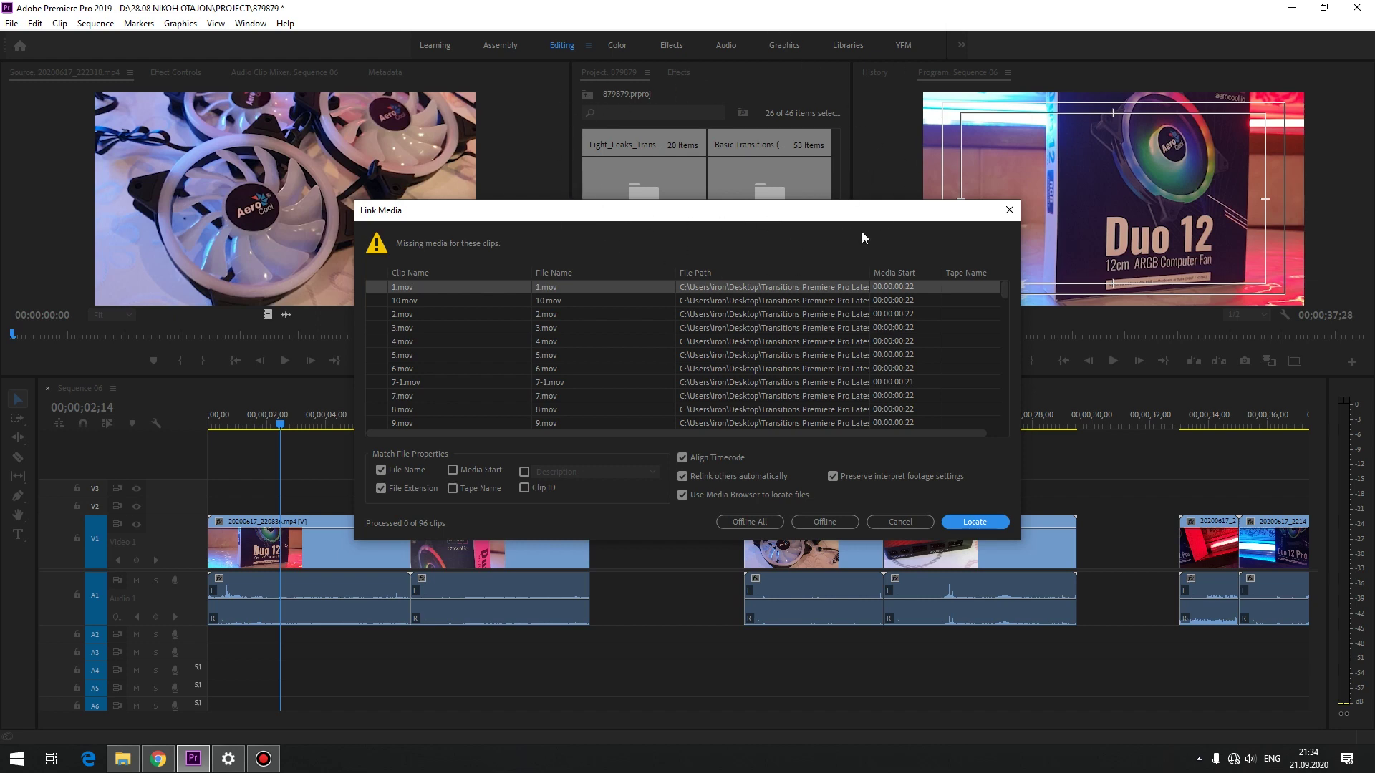
Step: Choose Locate in the Link Media dialog to find missing clips like 1.mov
{"action": "left_click", "coordinate": [976, 522]}
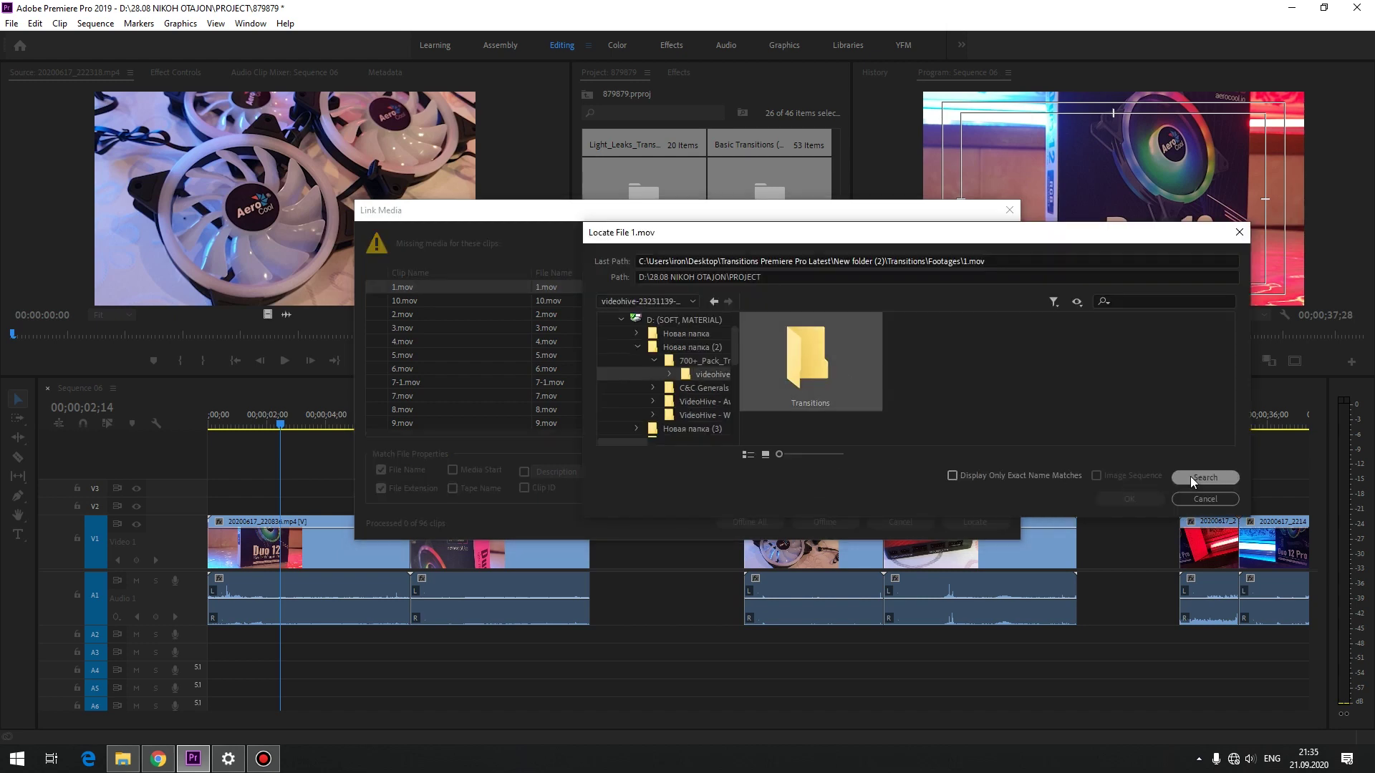
Step: Search the pack's Transitions folder for 1.mov and relink all missing transition clips
{"action": "double_click", "coordinate": [792, 371]}
{"action": "left_click", "coordinate": [1205, 477]}
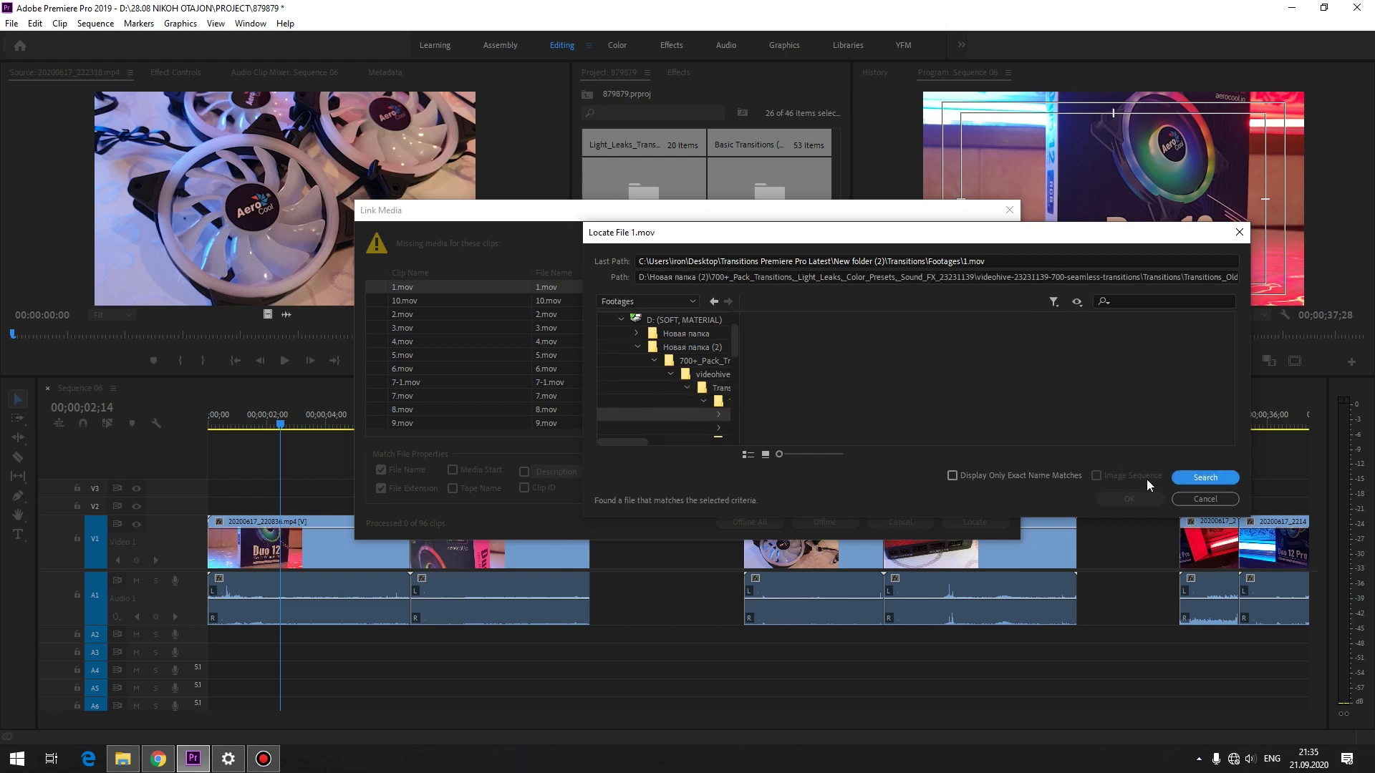
{"action": "left_click", "coordinate": [1180, 479]}
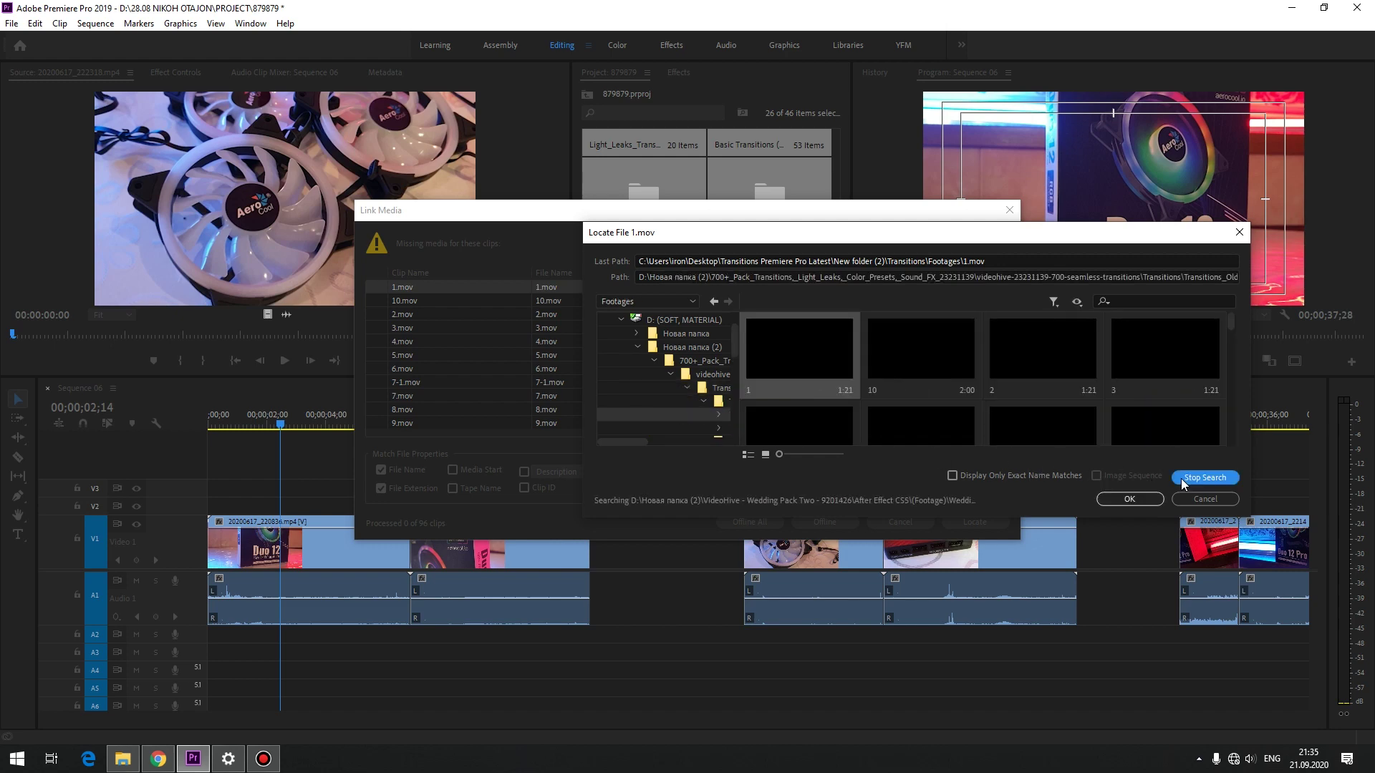
{"action": "left_click", "coordinate": [1132, 499]}
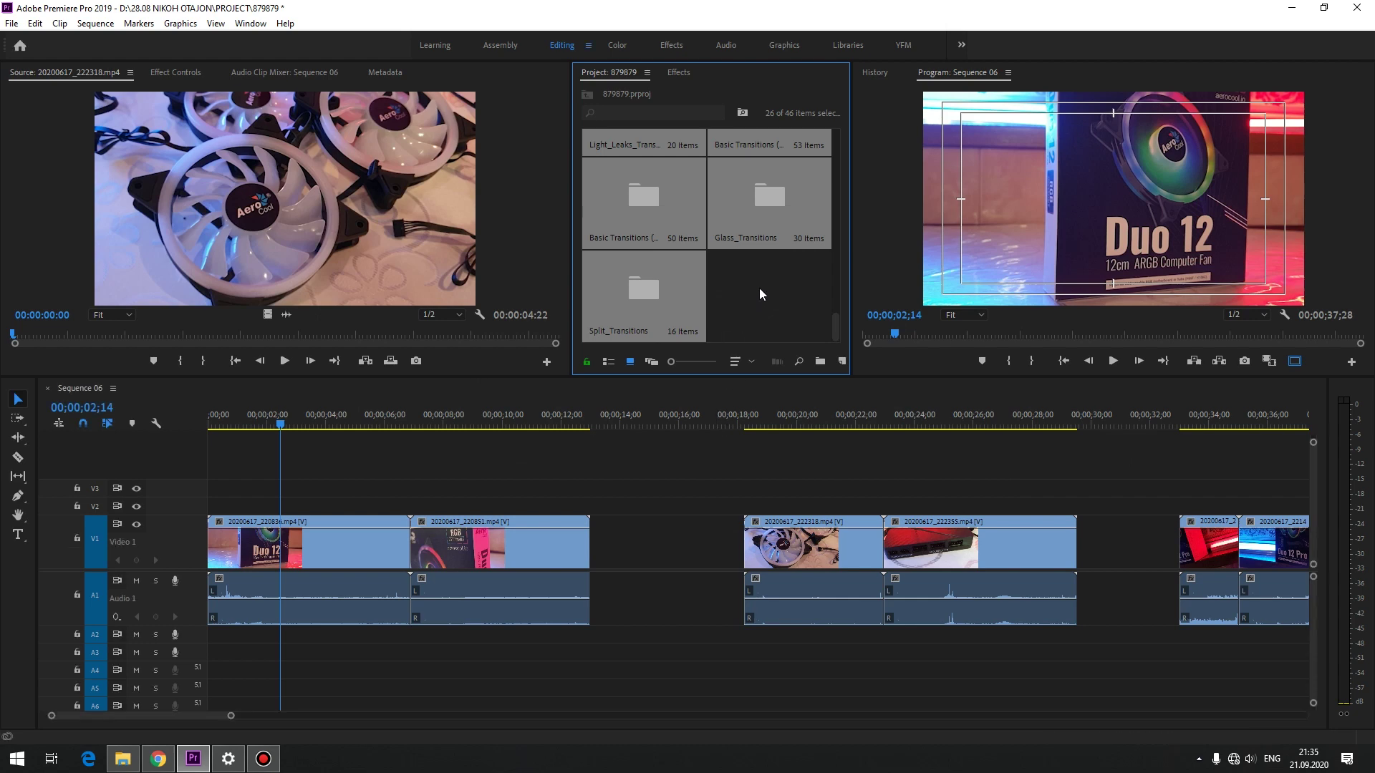
Step: Widen the Project panel, open the Lens_Zoom bin and select Transition_06
{"action": "left_click", "coordinate": [760, 289]}
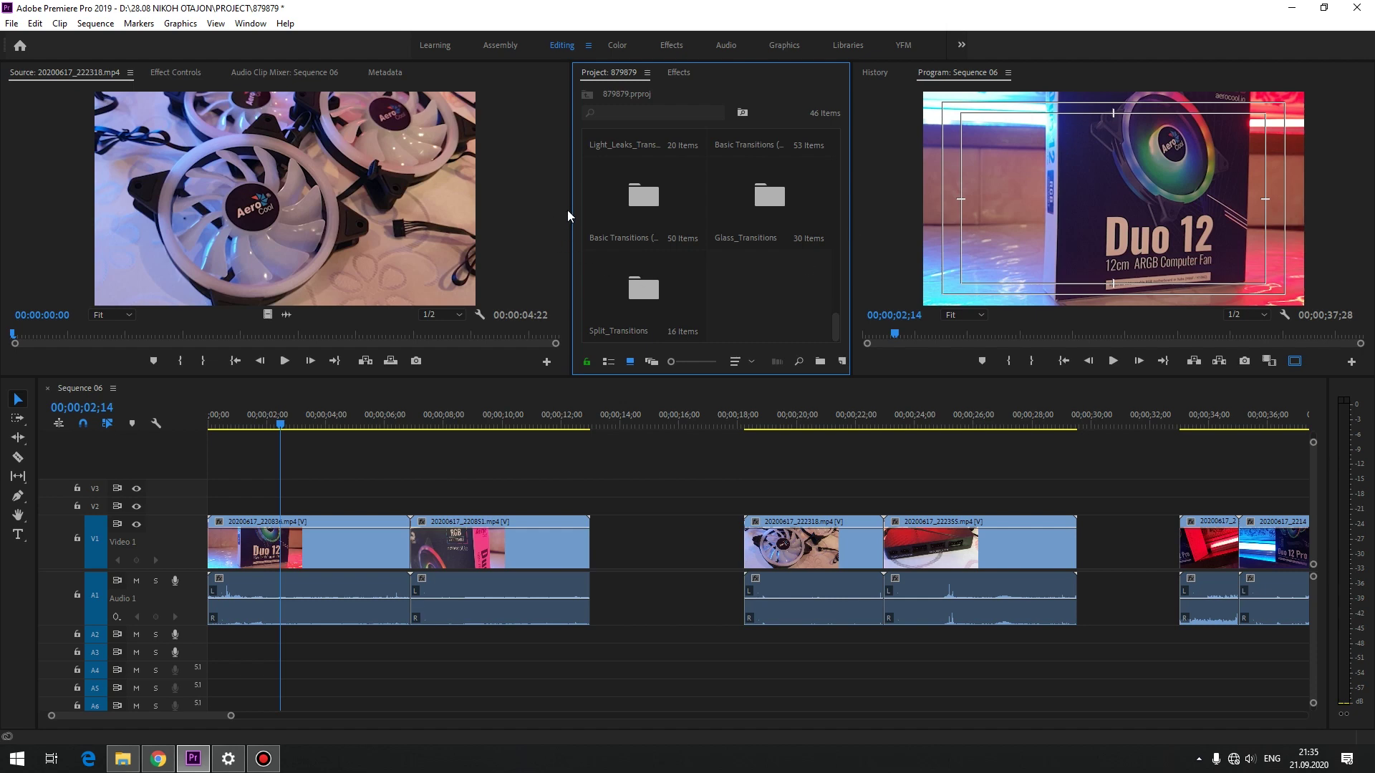
{"action": "left_click_drag", "start_coordinate": [571, 215], "coordinate": [288, 223]}
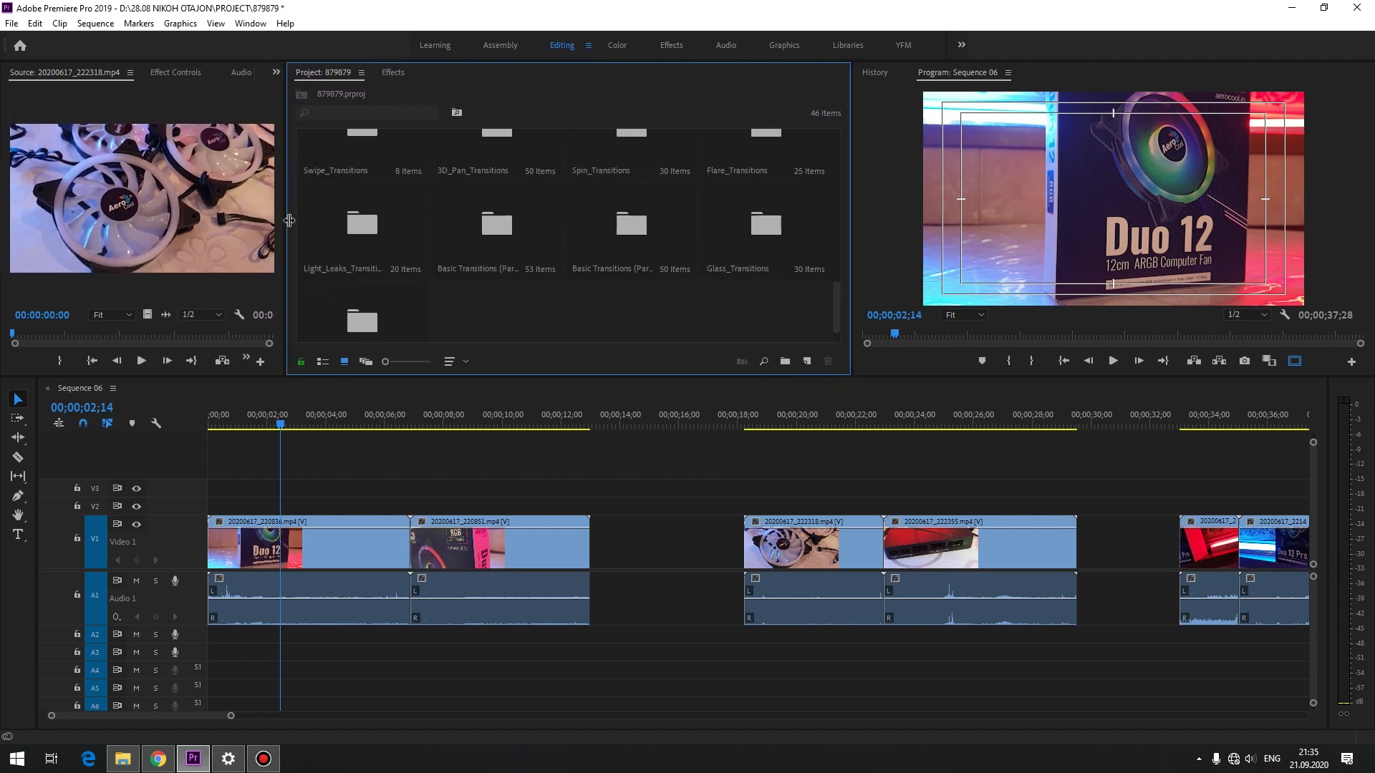
{"action": "scroll", "coordinate": [633, 243], "scroll_direction": "down", "scroll_amount": 1}
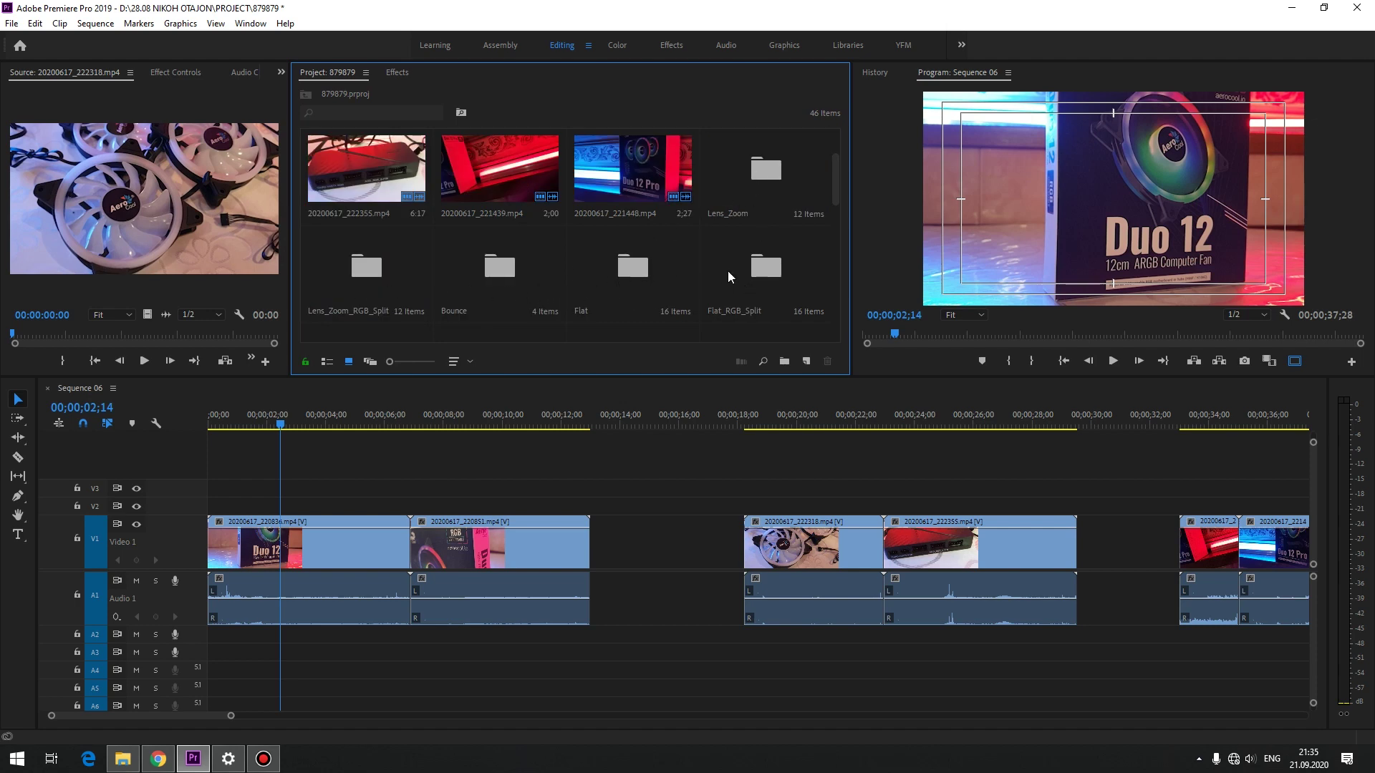
{"action": "double_click", "coordinate": [746, 177]}
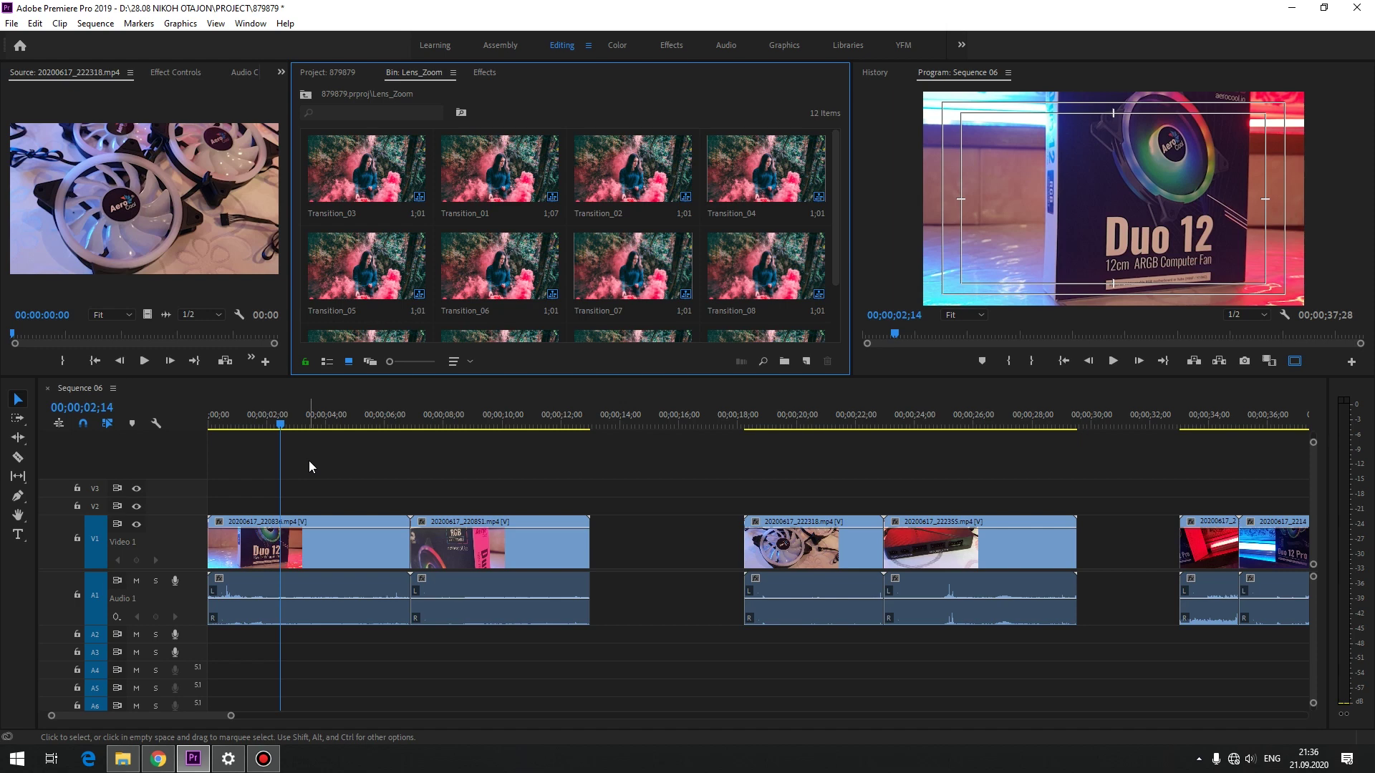
{"action": "left_click", "coordinate": [499, 265]}
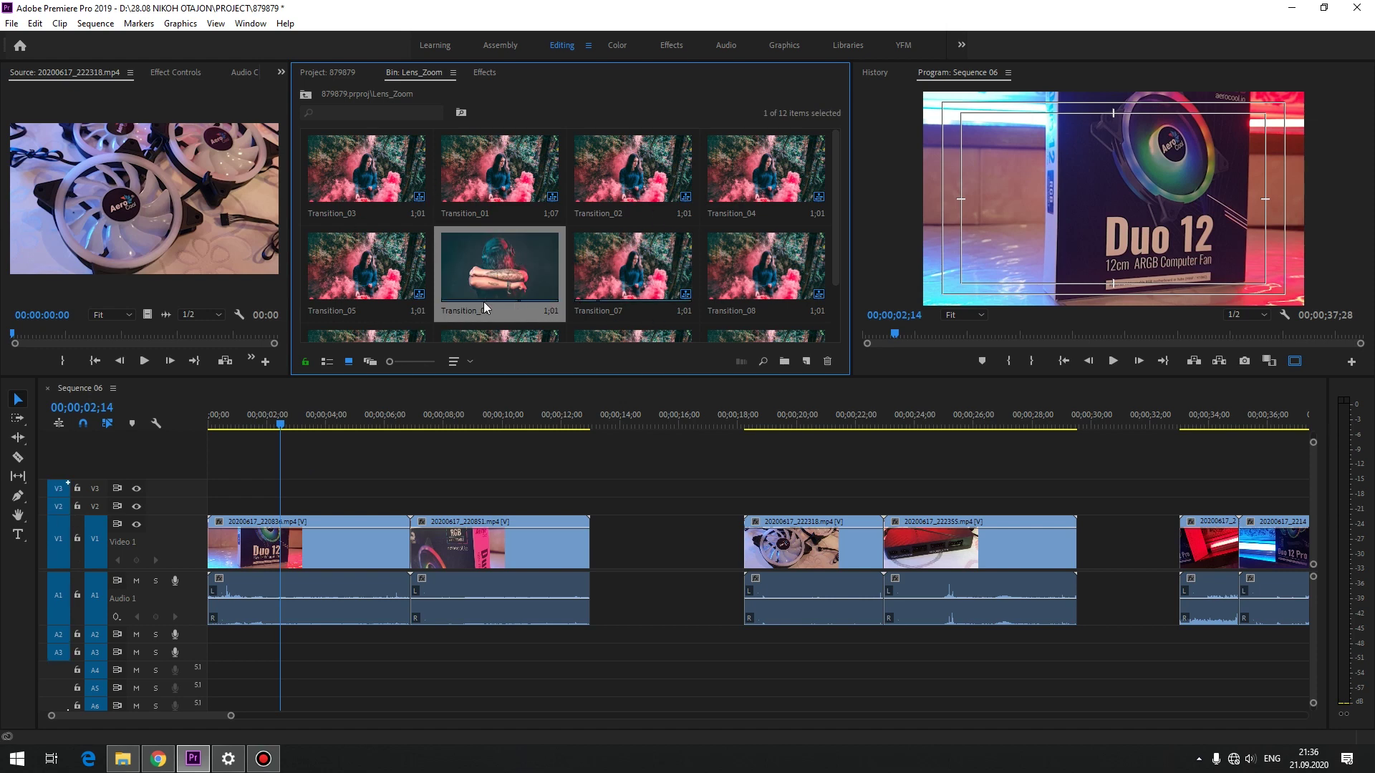
{"action": "mouse_move", "coordinate": [478, 258]}
{"action": "left_mouse_down"}
{"action": "mouse_move", "coordinate": [505, 387]}
{"action": "mouse_move", "coordinate": [415, 505]}
{"action": "left_mouse_up"}
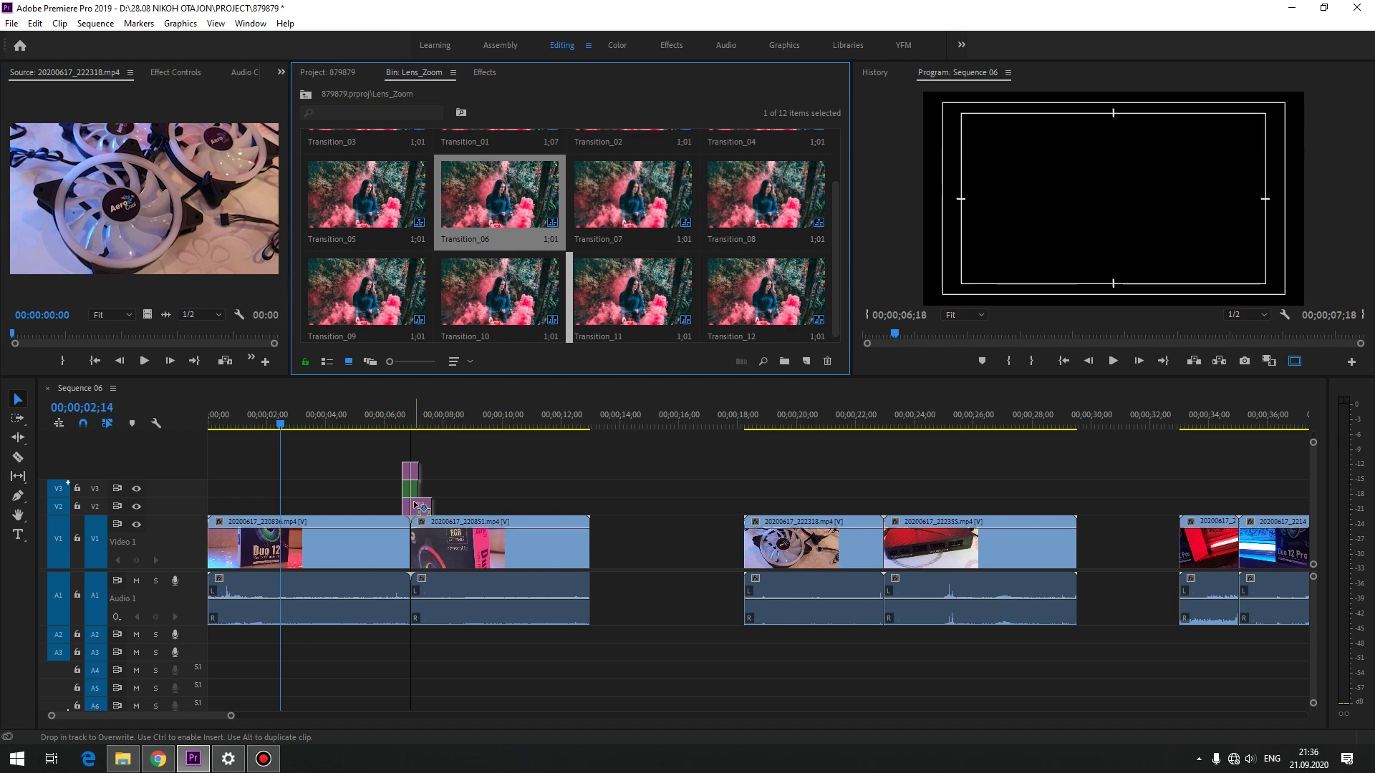
{"action": "left_click_drag", "start_coordinate": [421, 507], "coordinate": [410, 503]}
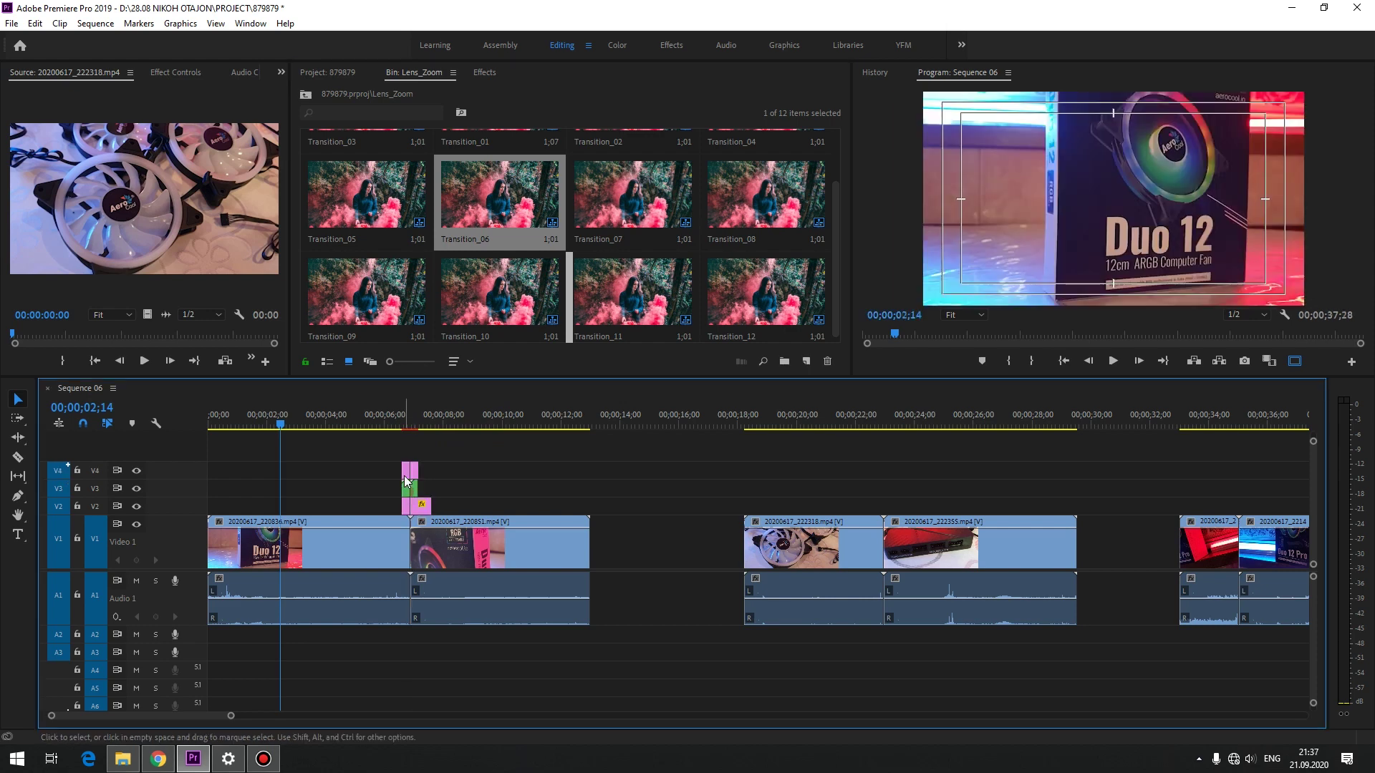
{"action": "left_click", "coordinate": [395, 417]}
{"action": "key", "text": "equal"}
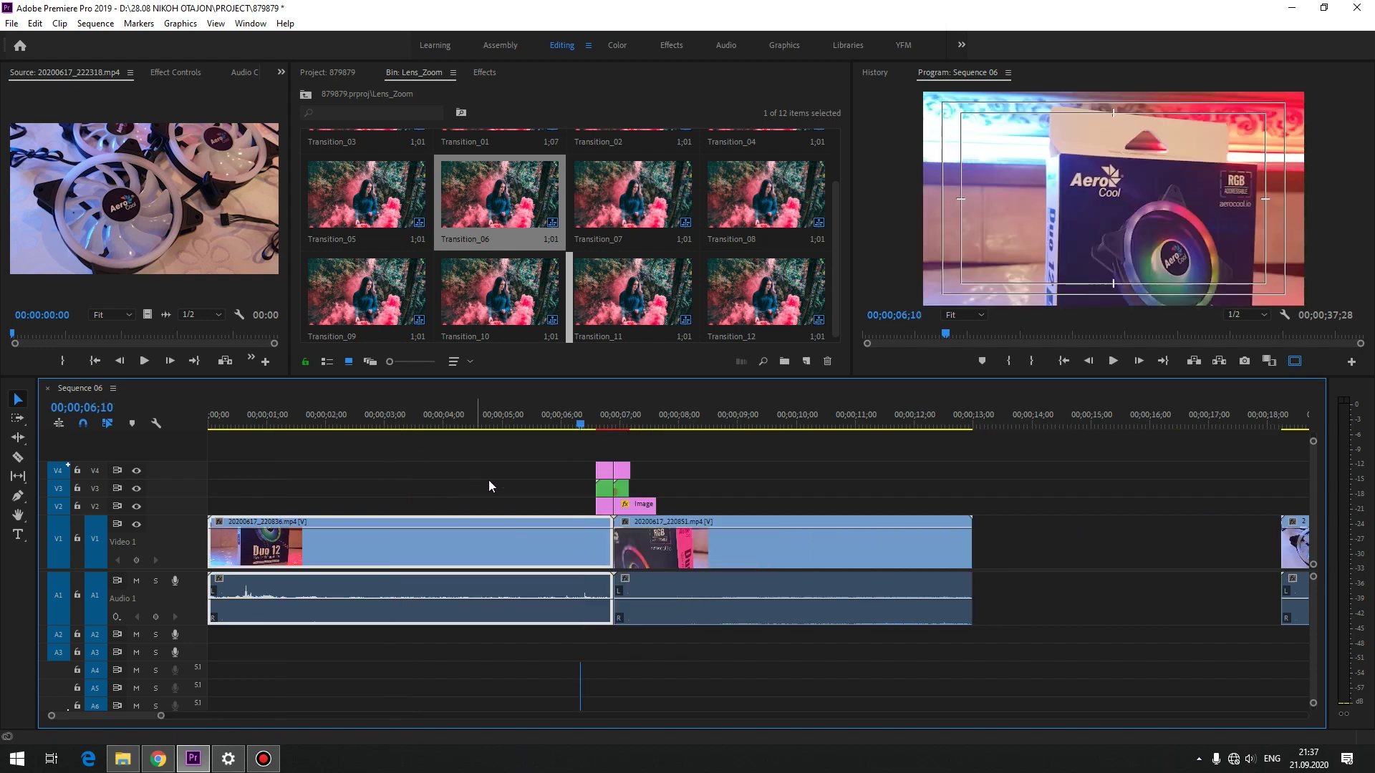
{"action": "key", "text": "equal"}
{"action": "key", "text": "equal"}
{"action": "key", "text": "equal"}
{"action": "scroll", "coordinate": [668, 514], "scroll_direction": "down", "scroll_amount": 3}
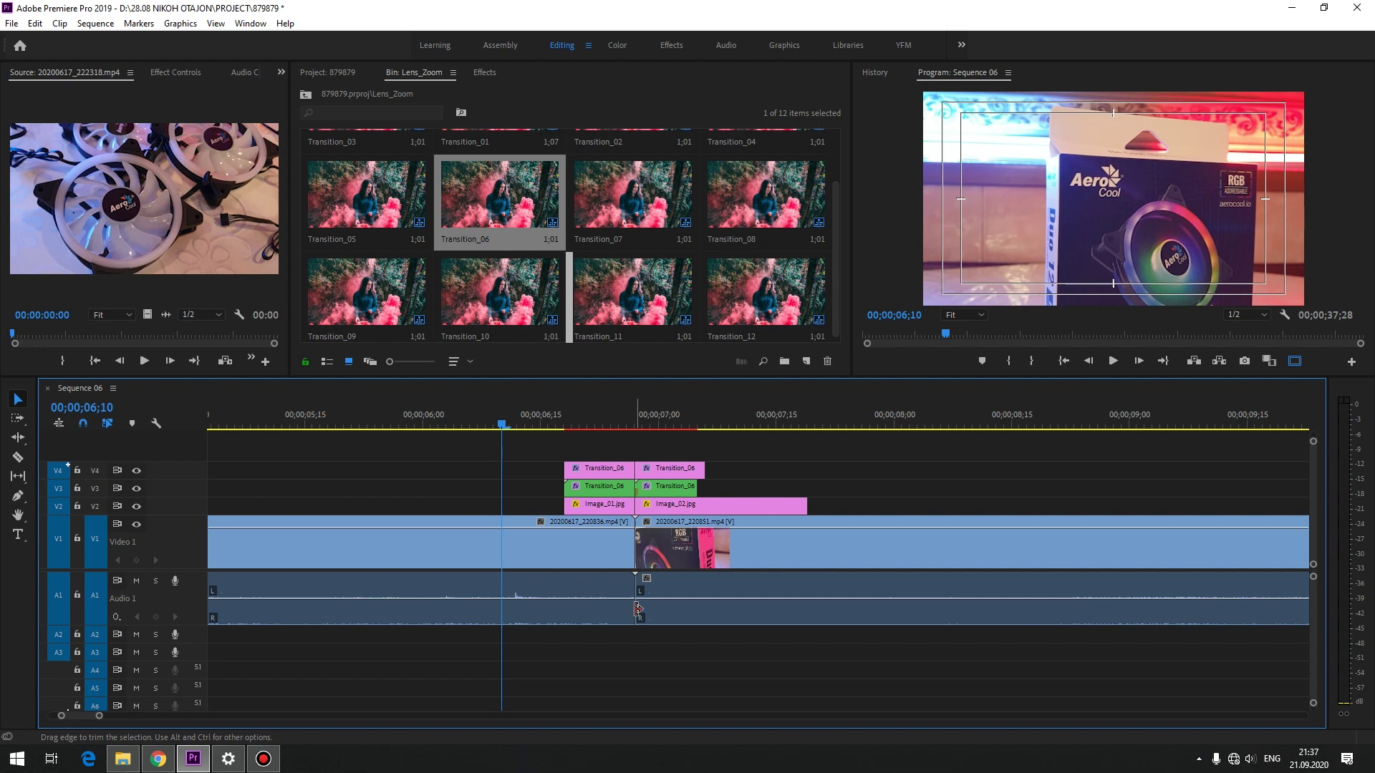
{"action": "left_click_drag", "start_coordinate": [515, 449], "coordinate": [655, 510]}
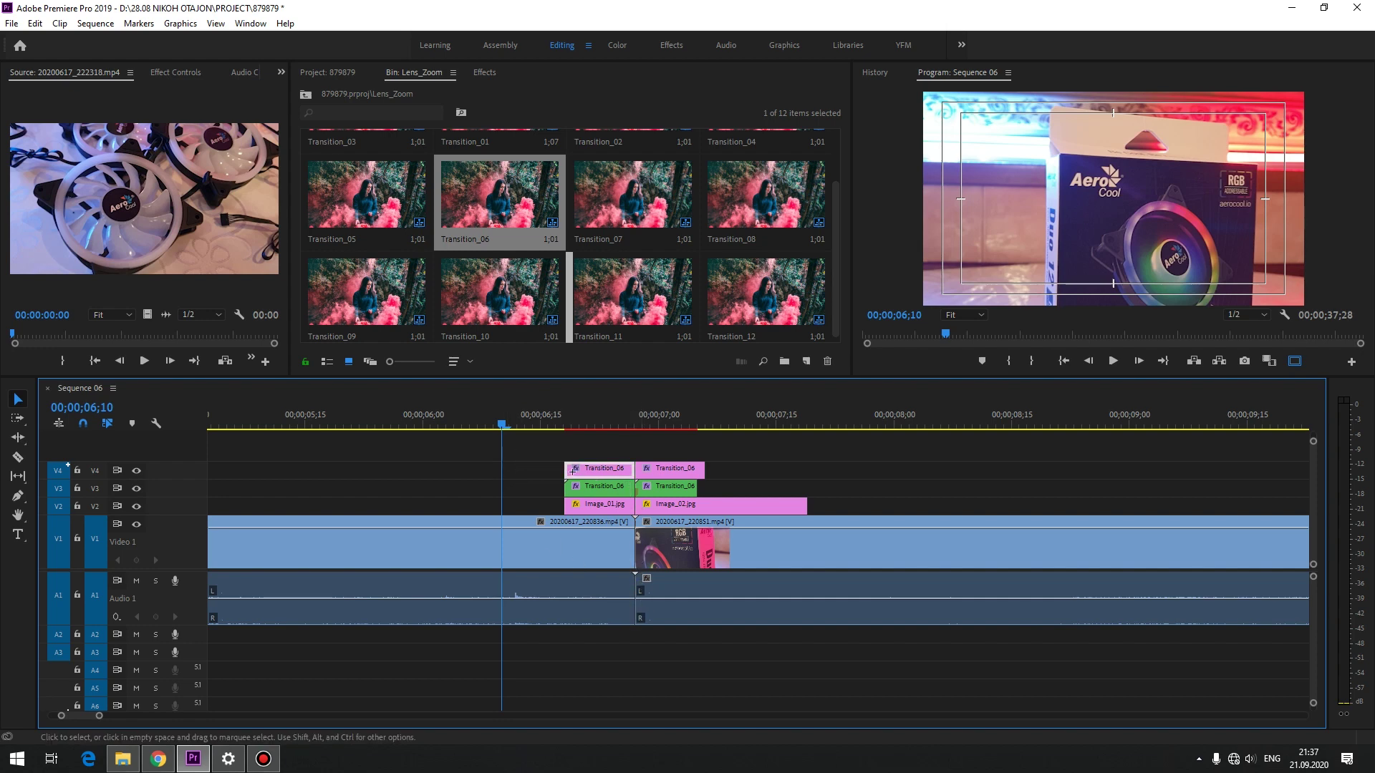
{"action": "key", "text": "Delete"}
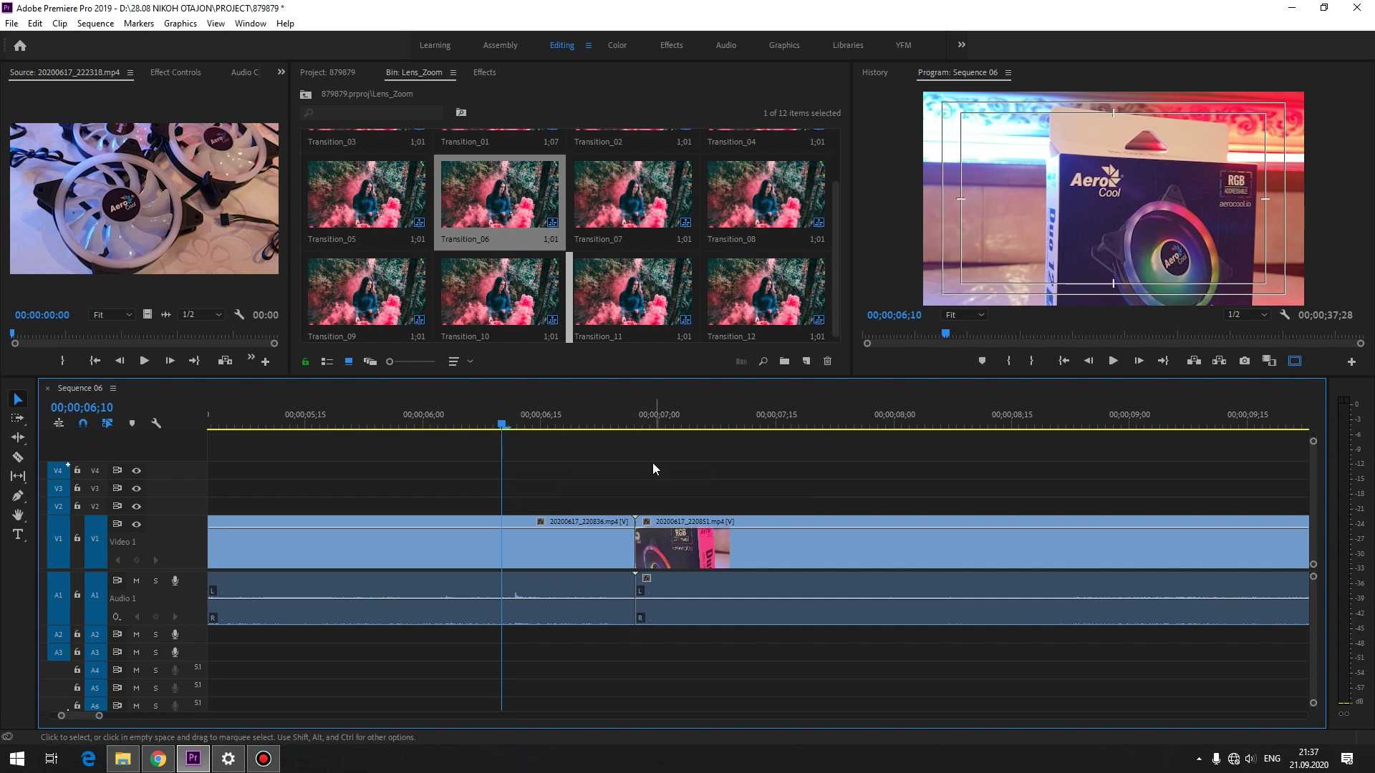
{"action": "left_click", "coordinate": [623, 208]}
{"action": "mouse_move", "coordinate": [623, 207]}
{"action": "left_mouse_down"}
{"action": "mouse_move", "coordinate": [673, 488]}
{"action": "mouse_move", "coordinate": [643, 490]}
{"action": "left_mouse_up"}
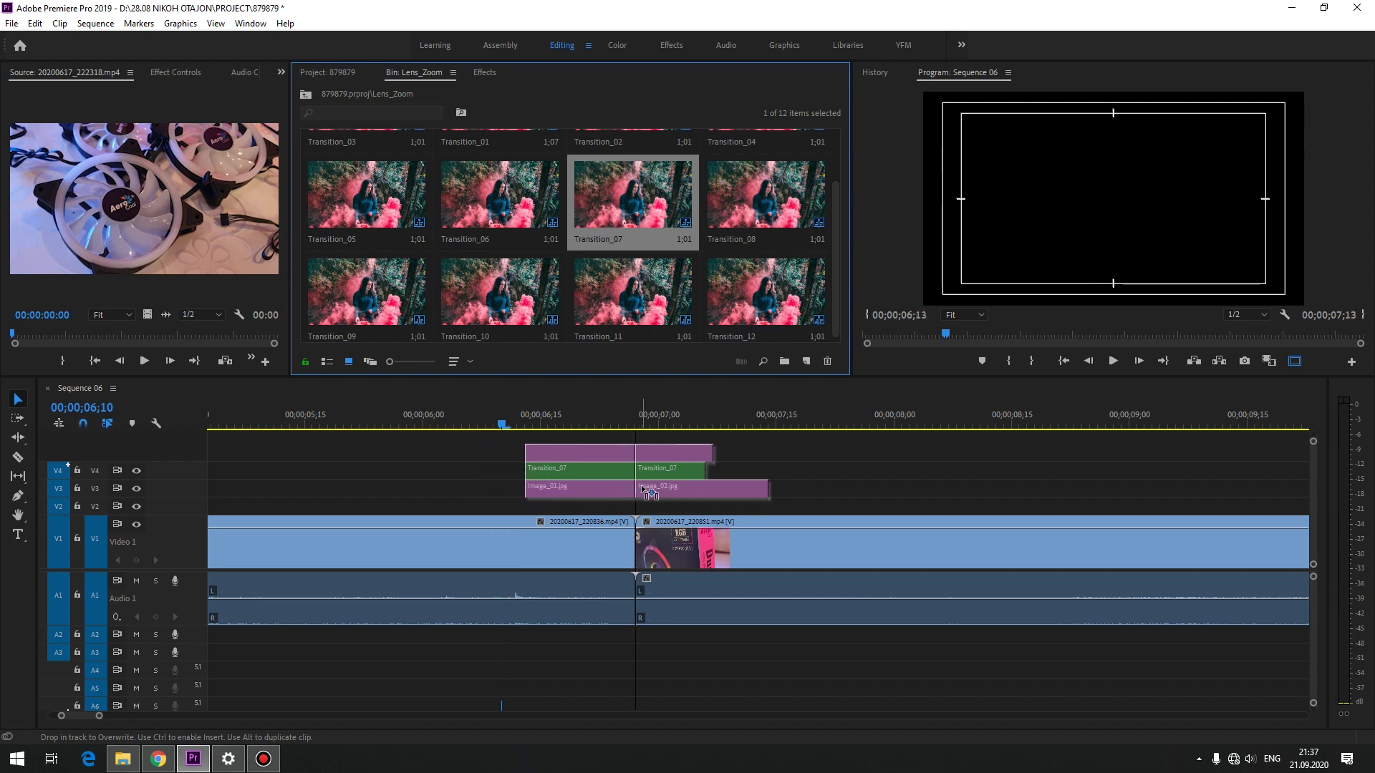
{"action": "left_click_drag", "start_coordinate": [643, 489], "coordinate": [642, 507]}
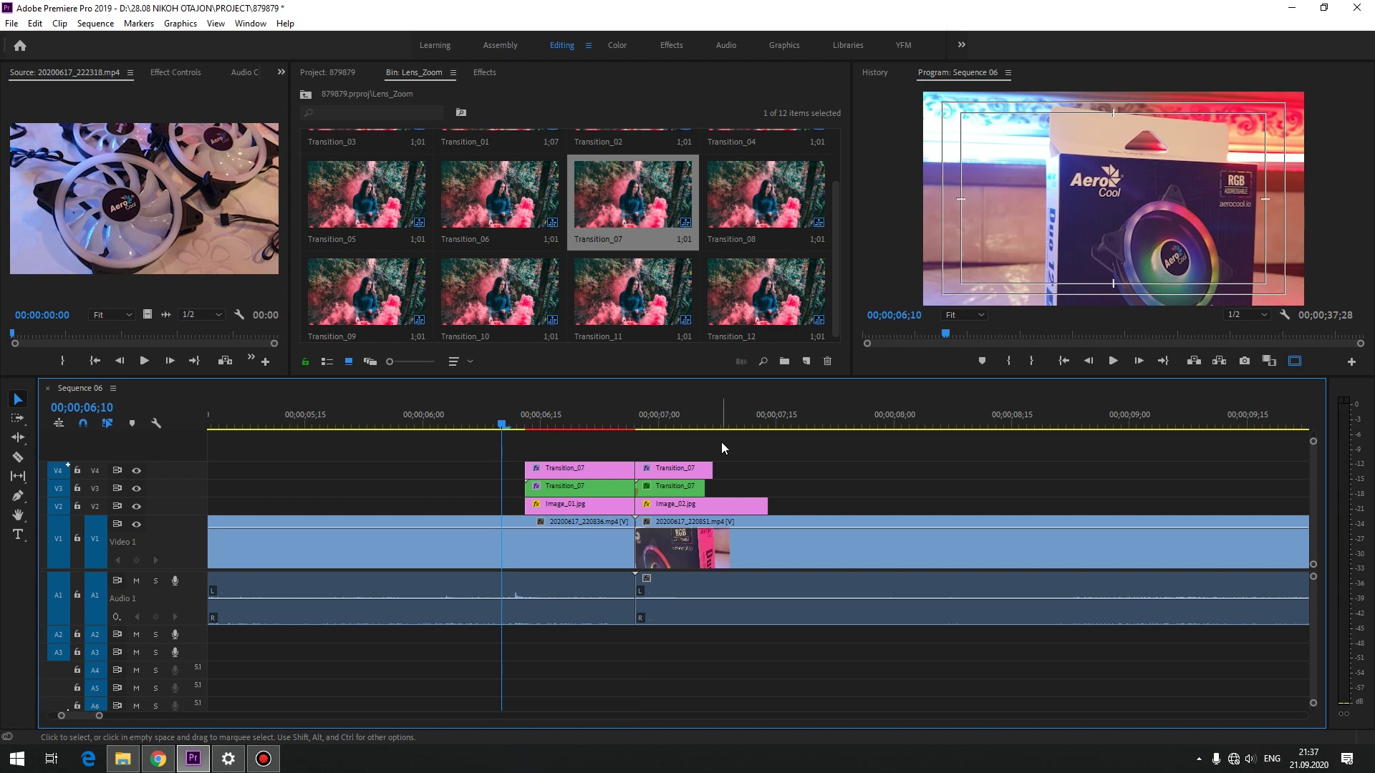
{"action": "key", "text": "space"}
{"action": "left_click", "coordinate": [500, 405]}
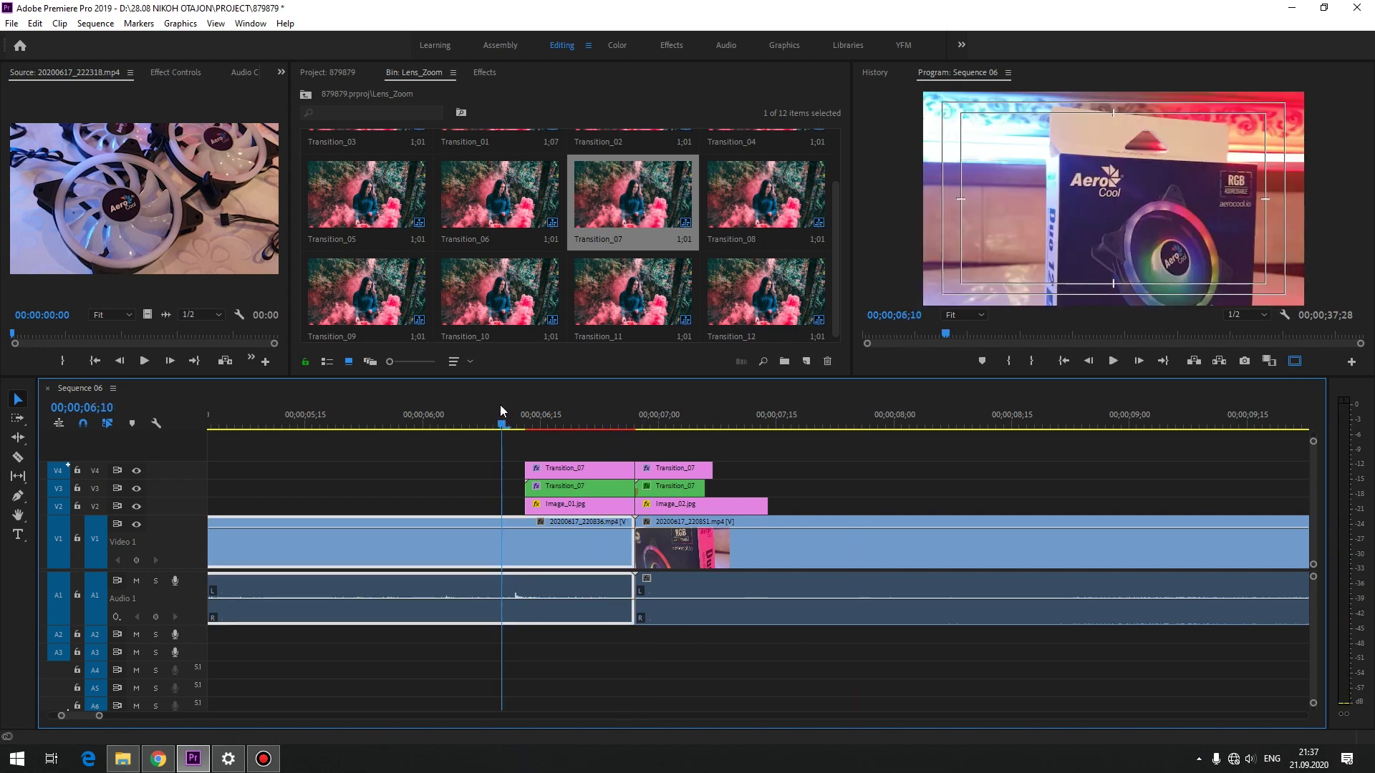
{"action": "key", "text": "space"}
{"action": "mouse_move", "coordinate": [501, 411]}
{"action": "left_mouse_down"}
{"action": "mouse_move", "coordinate": [768, 428]}
{"action": "mouse_move", "coordinate": [478, 467]}
{"action": "mouse_move", "coordinate": [501, 461]}
{"action": "left_mouse_up"}
{"action": "left_click", "coordinate": [858, 455]}
{"action": "left_click_drag", "start_coordinate": [812, 512], "coordinate": [581, 515]}
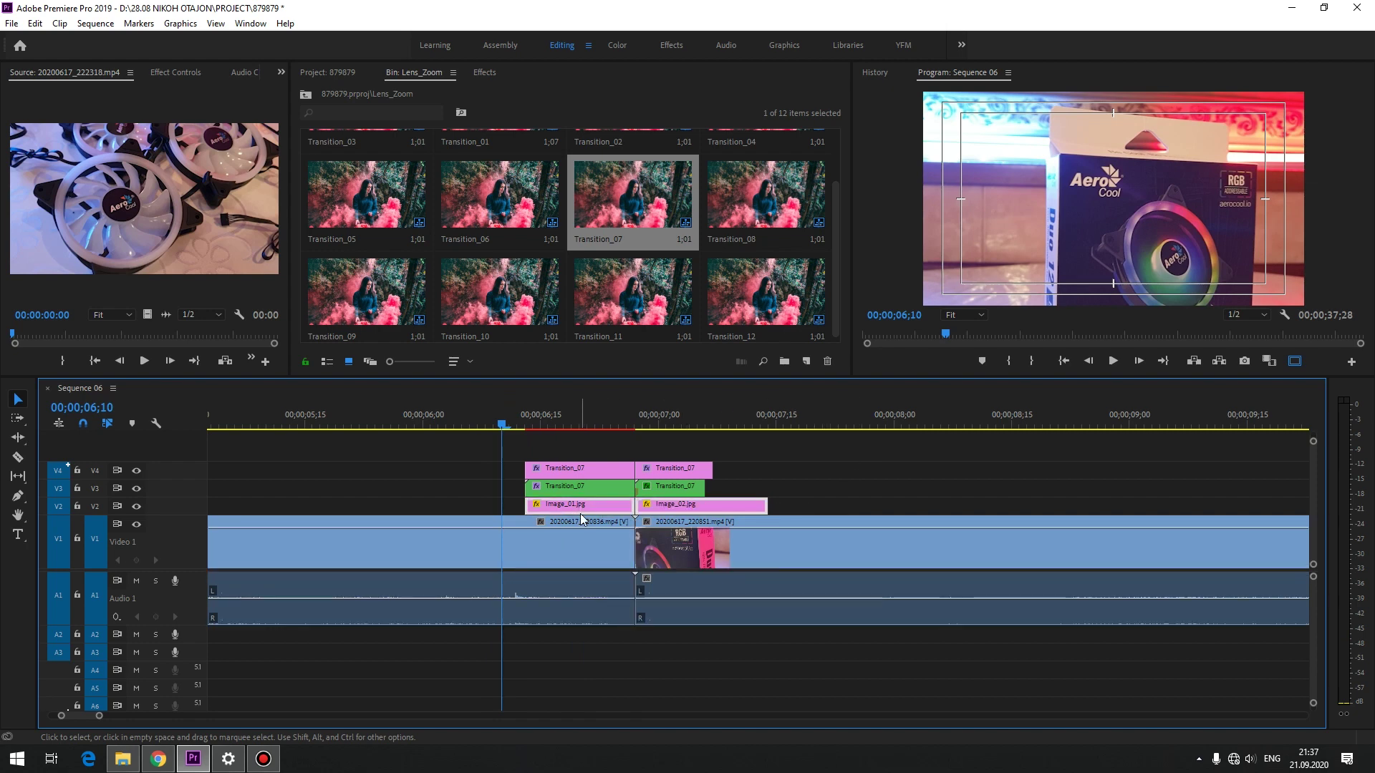
{"action": "key", "text": "Delete"}
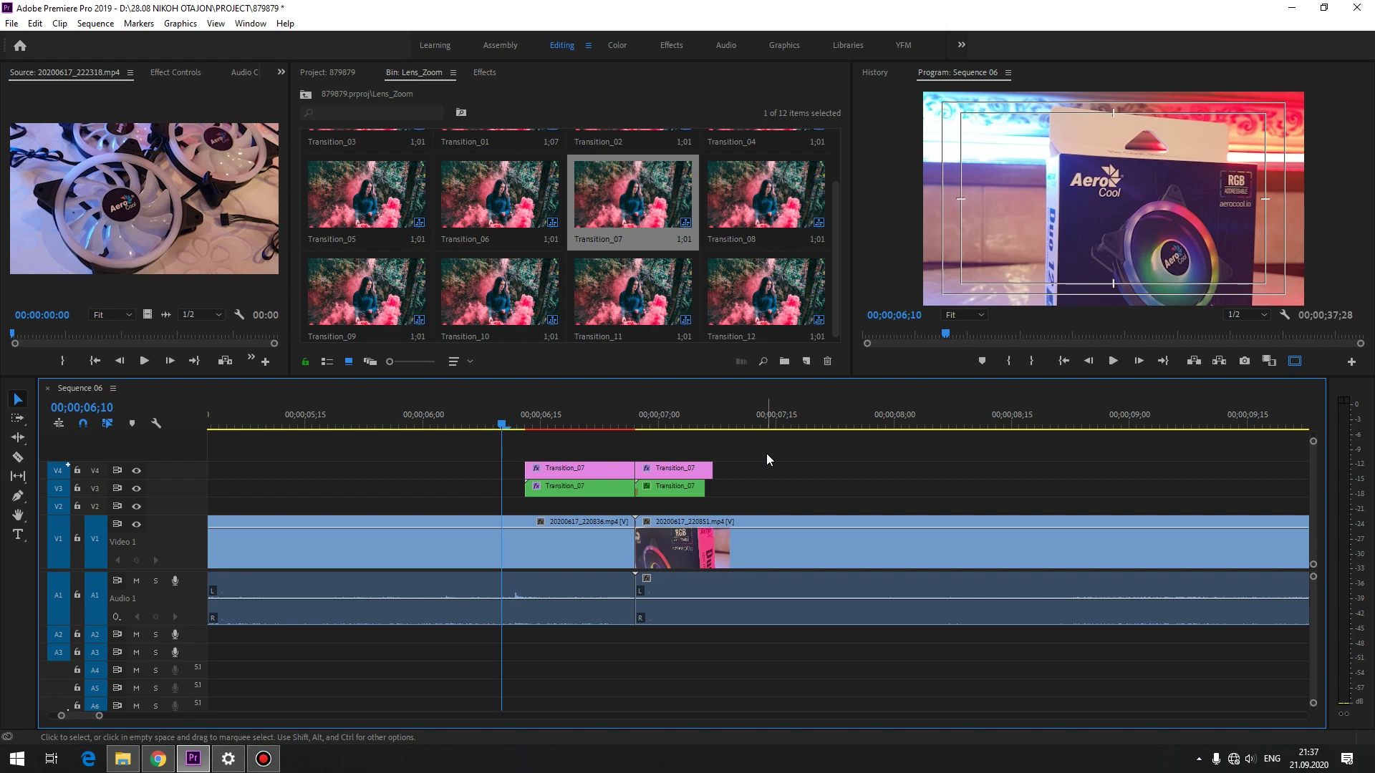
{"action": "key", "text": "space"}
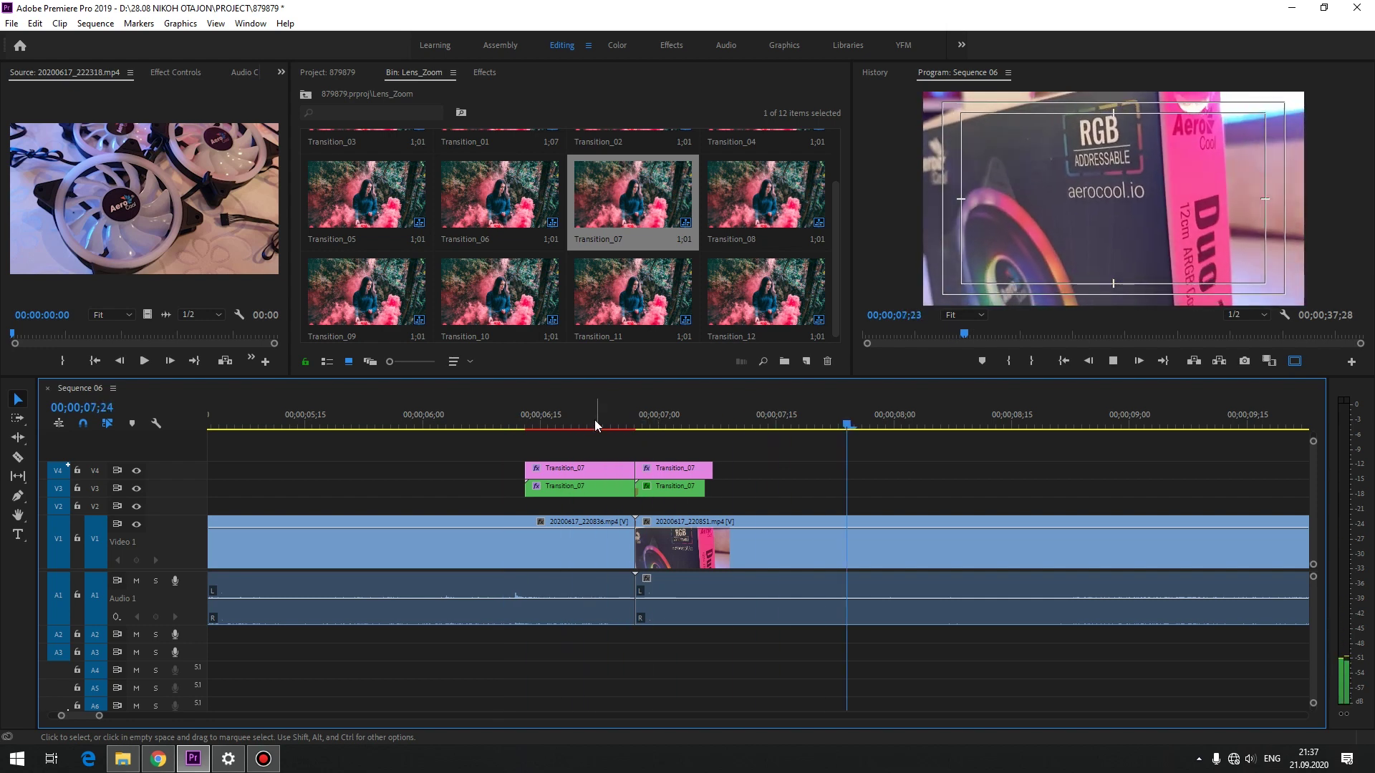
{"action": "left_click", "coordinate": [555, 417]}
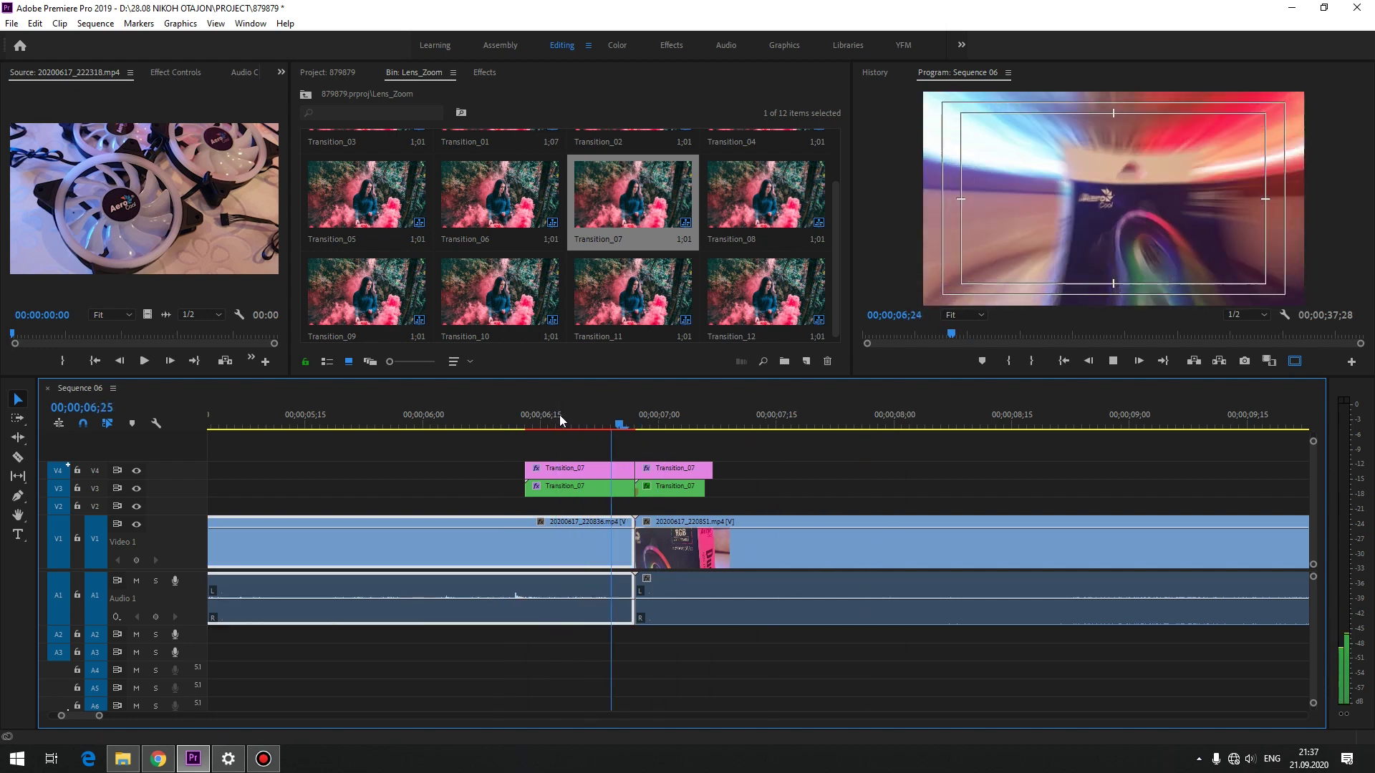
{"action": "left_click", "coordinate": [560, 414]}
{"action": "left_click_drag", "start_coordinate": [508, 440], "coordinate": [696, 489]}
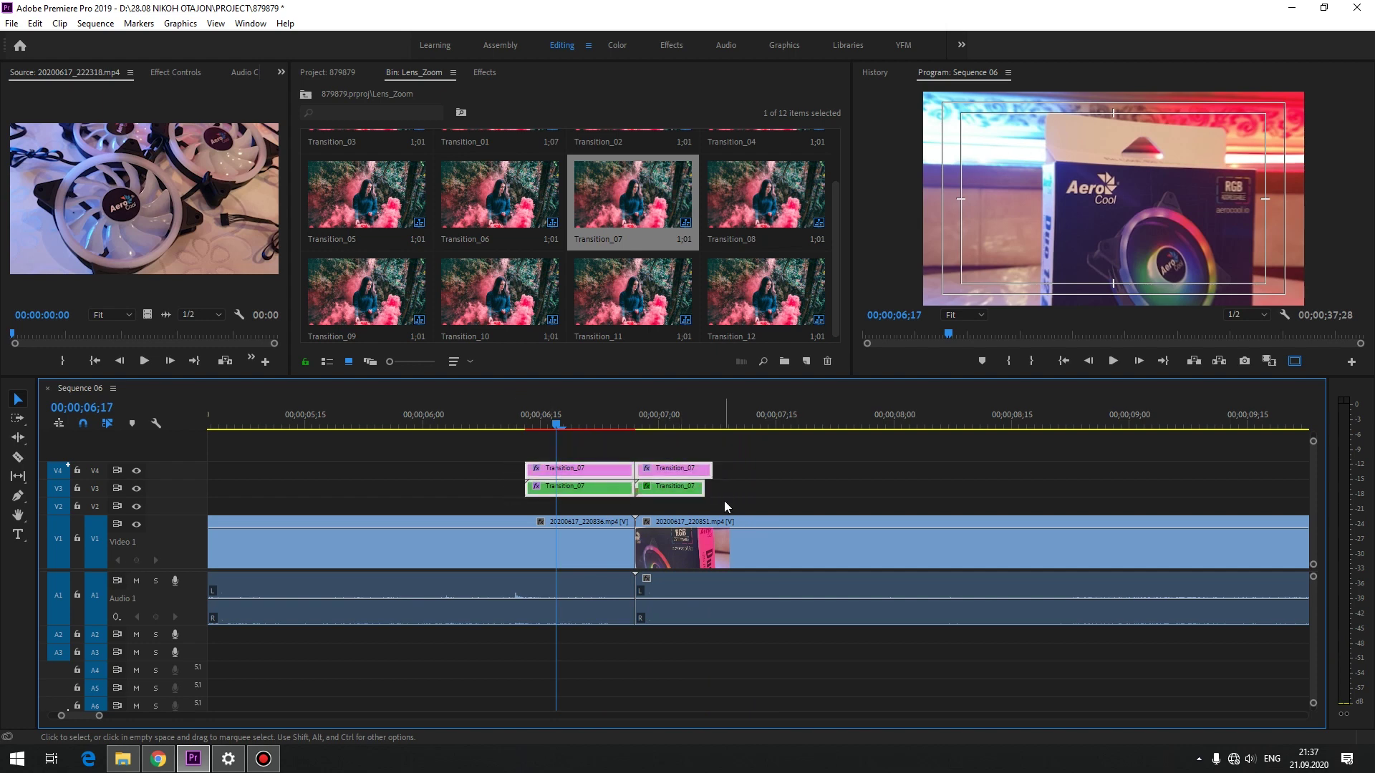
{"action": "key", "text": "Delete"}
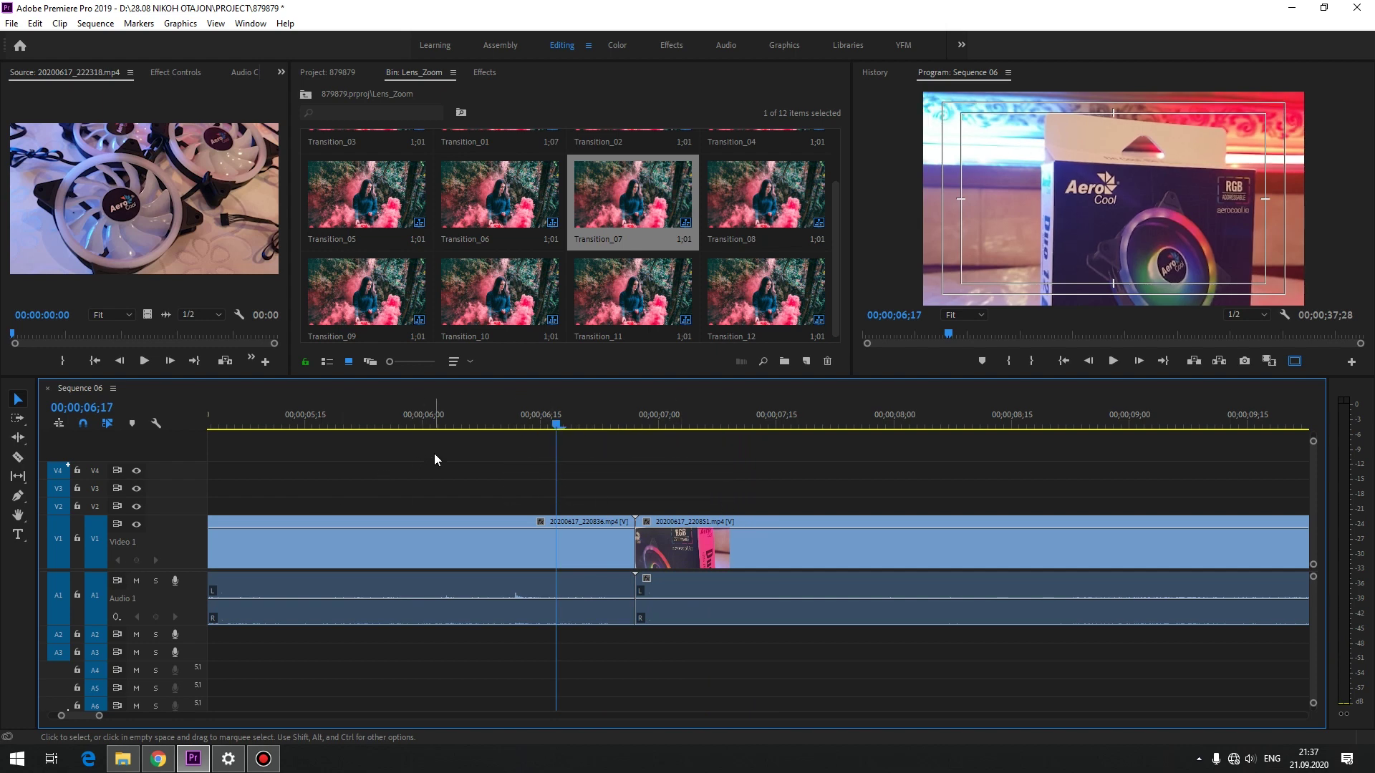
Step: Enable inserting sequences as nests and inspect the Transition_06 nest before returning to Sequence 06
{"action": "left_click", "coordinate": [60, 424]}
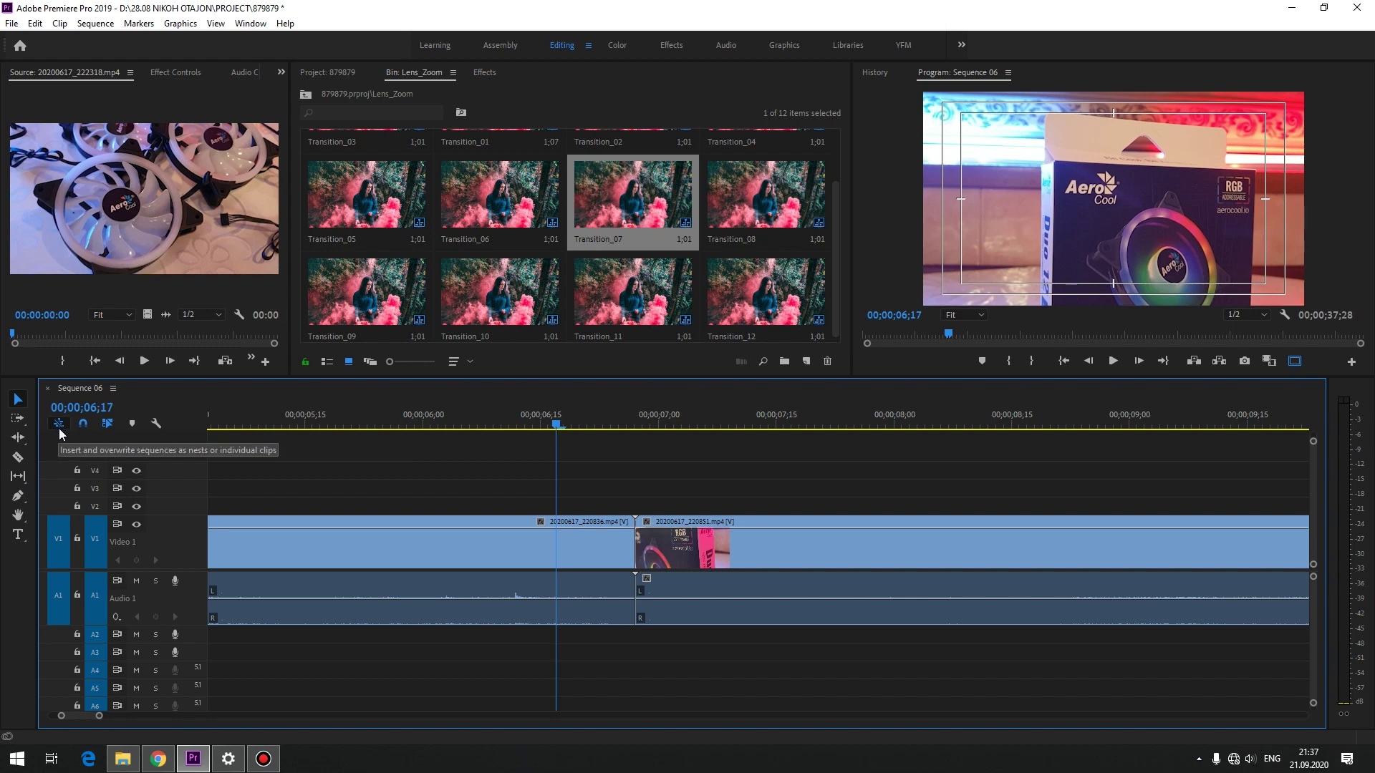
{"action": "left_click", "coordinate": [762, 197]}
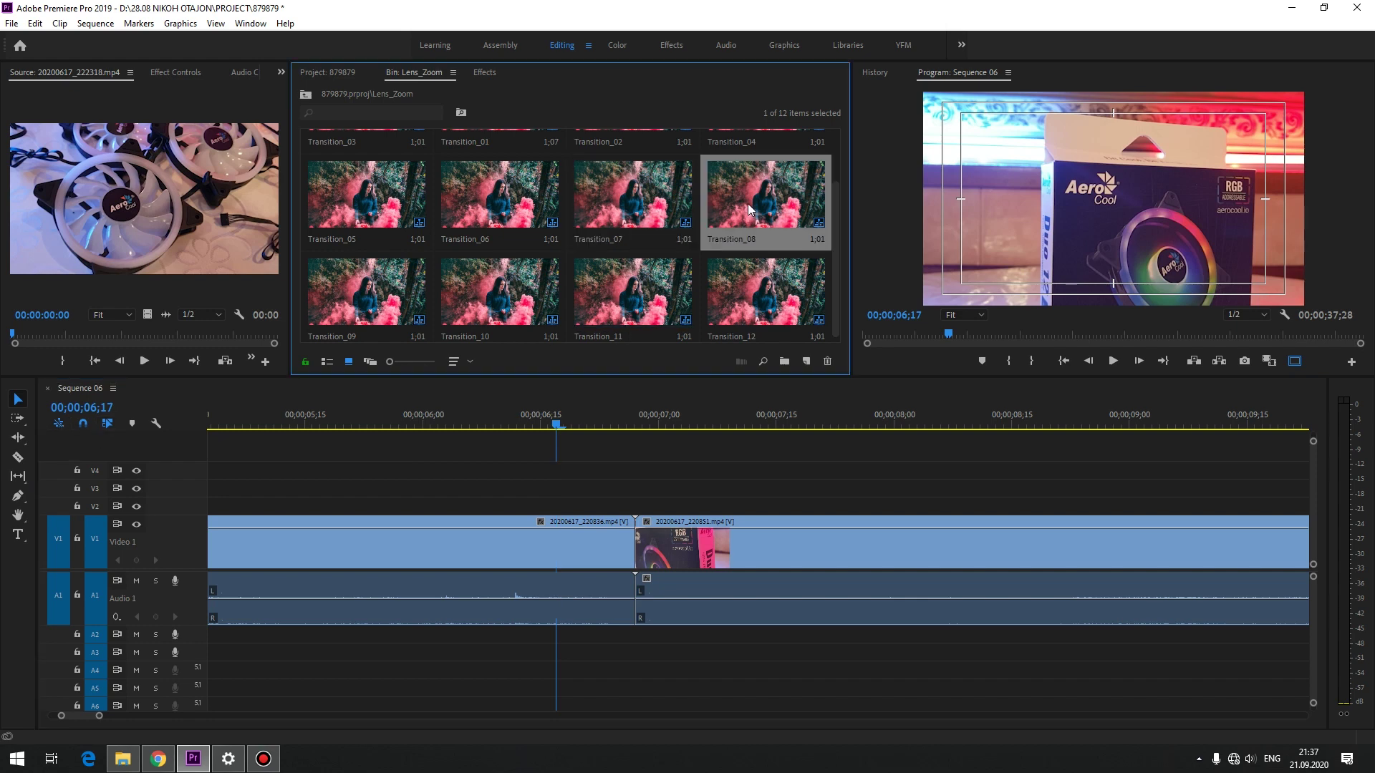
{"action": "double_click", "coordinate": [520, 209]}
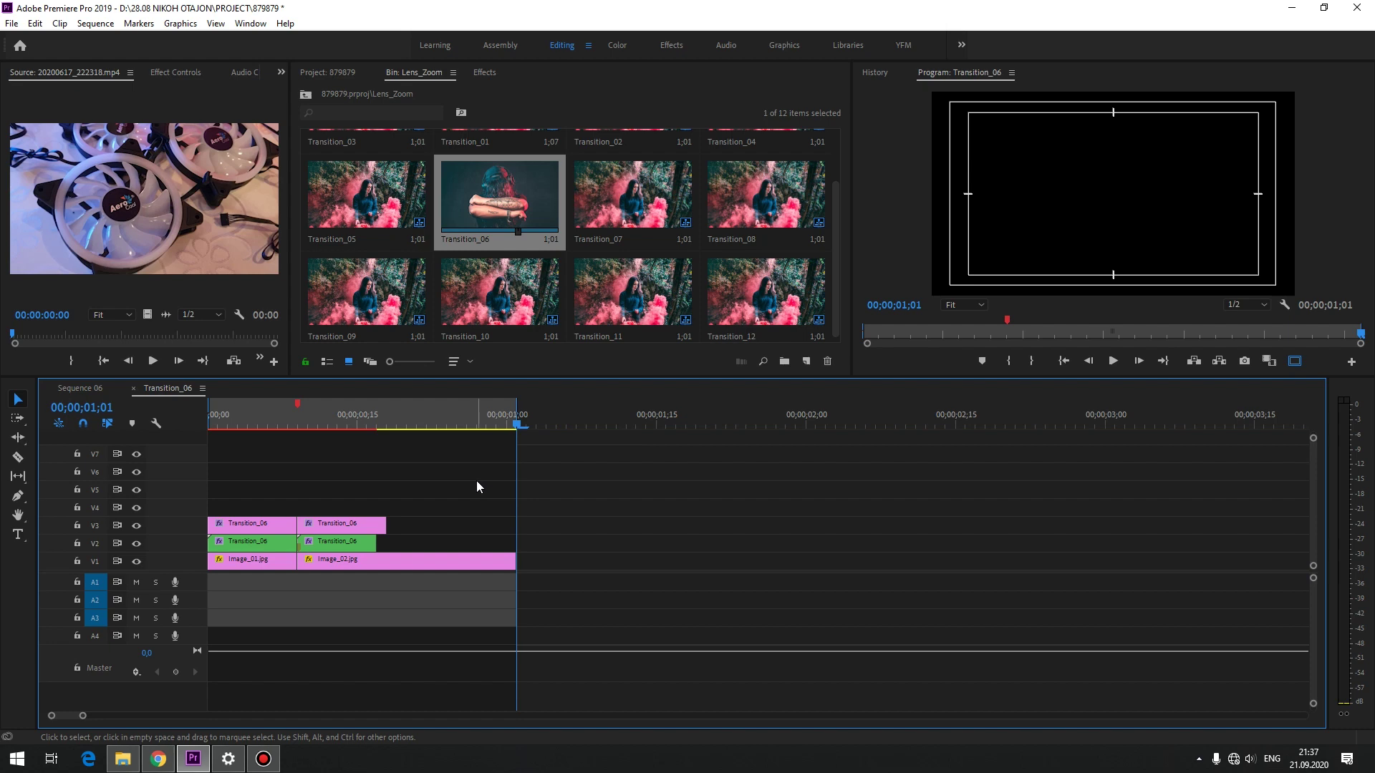
{"action": "left_click", "coordinate": [80, 387]}
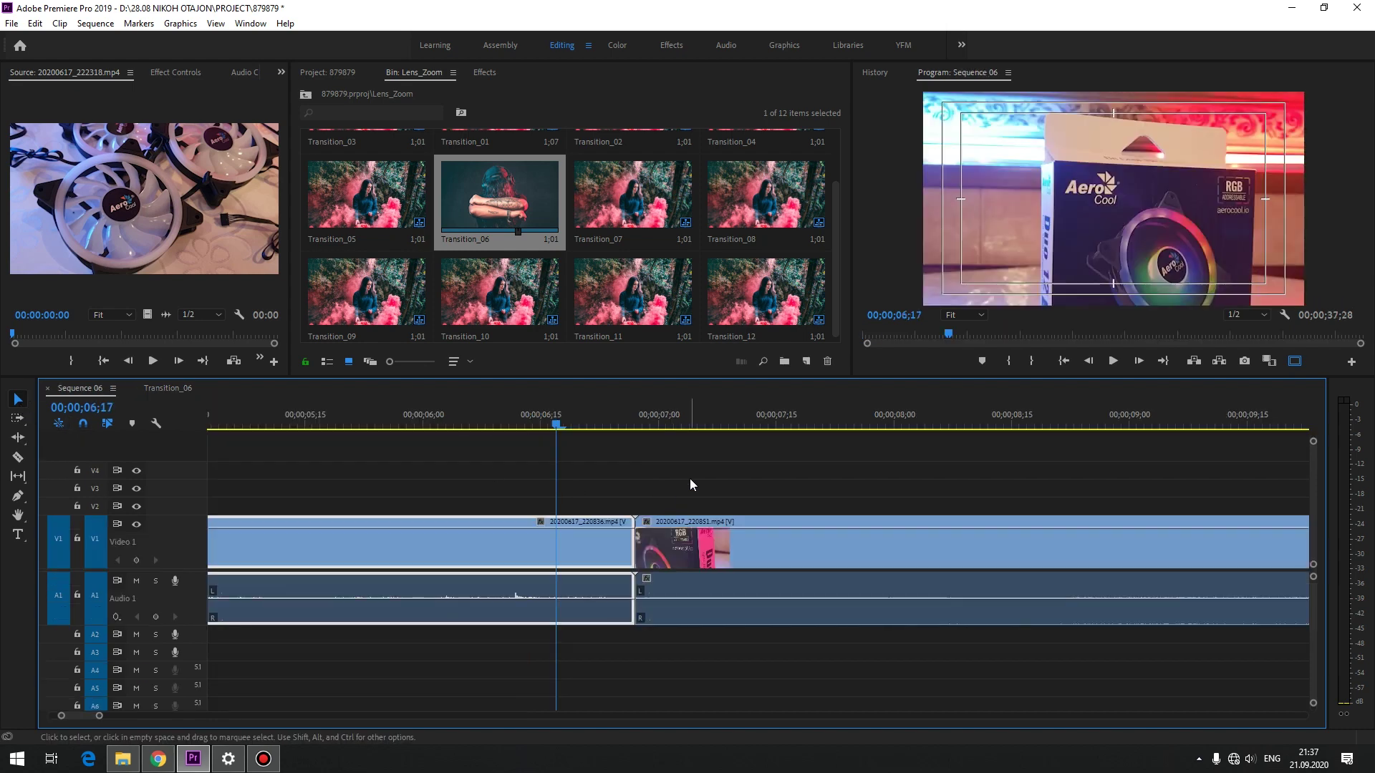
Step: Place Transition_07 on the track above the cut, aligned near the playhead, and preview it
{"action": "left_click_drag", "start_coordinate": [637, 214], "coordinate": [635, 376]}
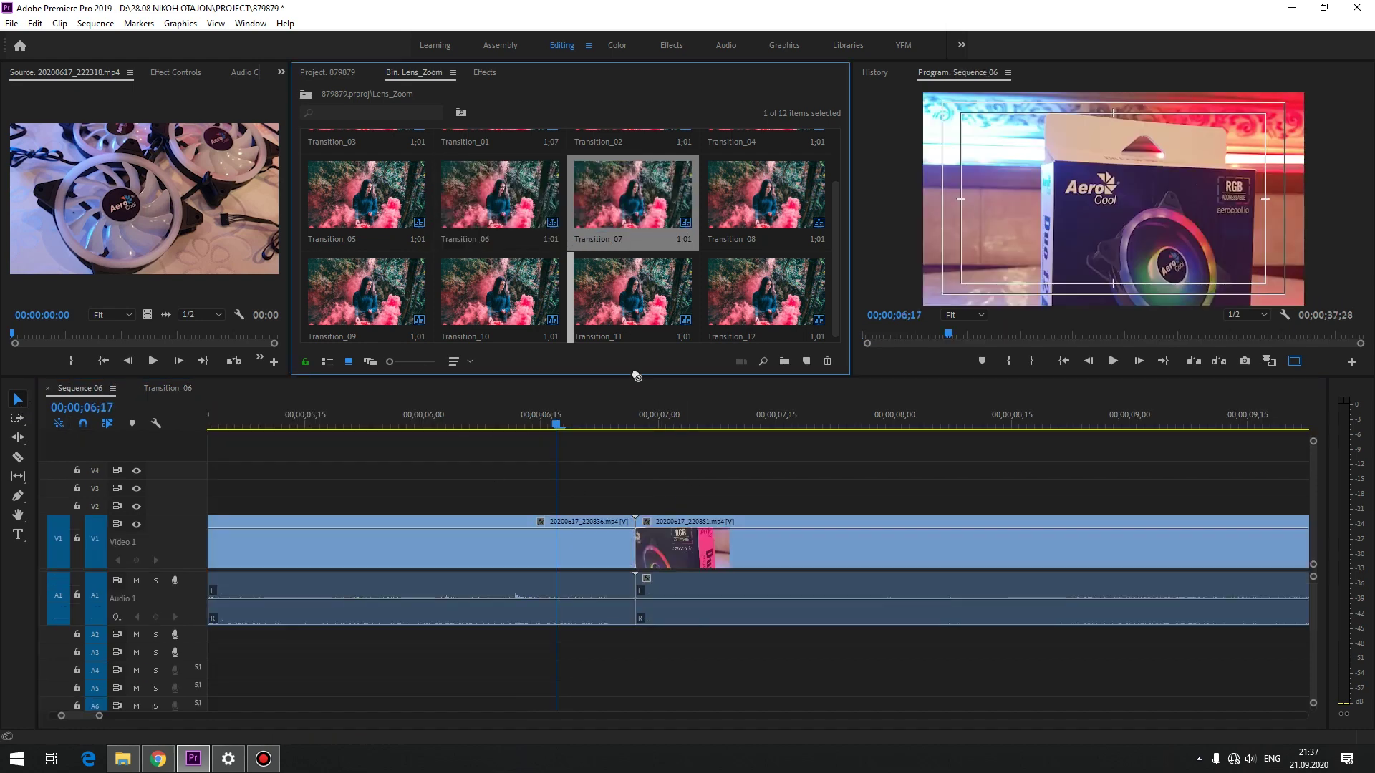
{"action": "left_click_drag", "start_coordinate": [636, 376], "coordinate": [667, 458]}
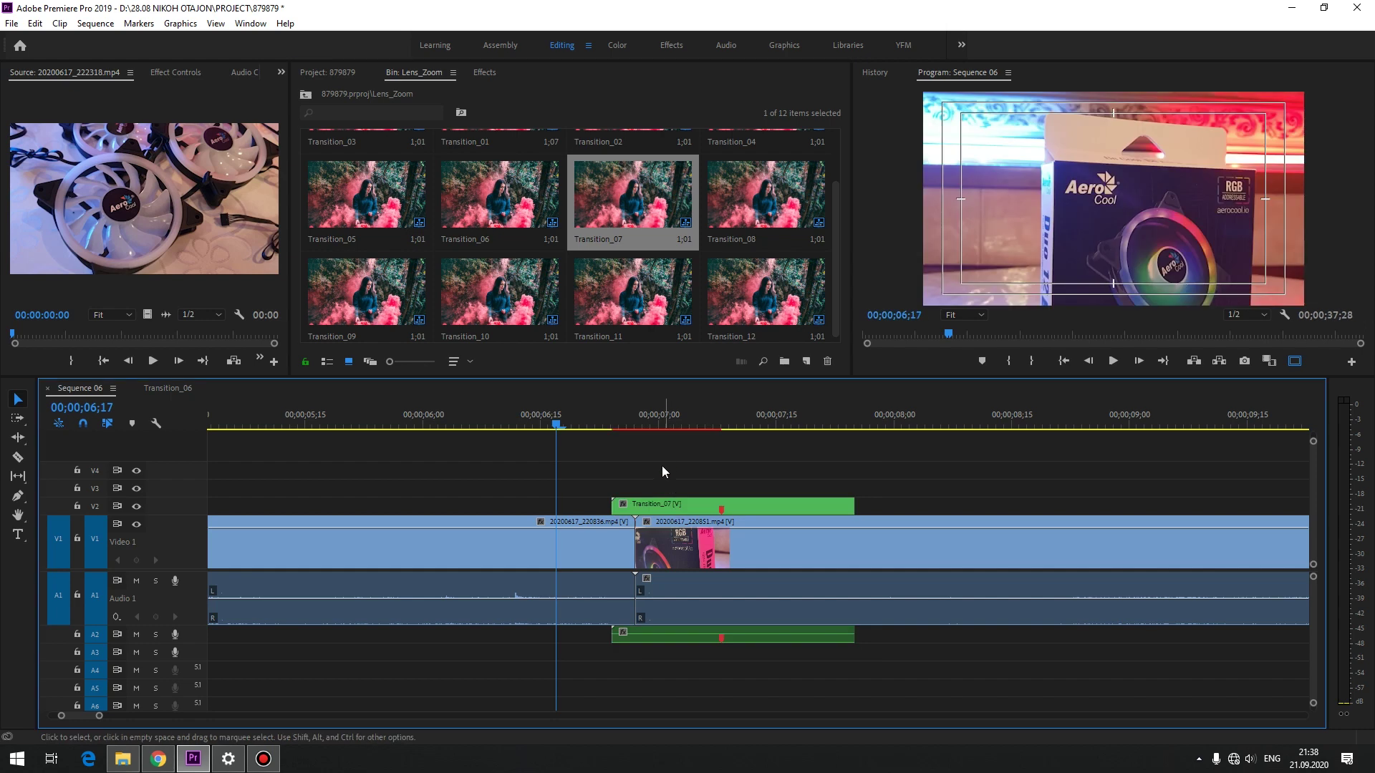
{"action": "left_click_drag", "start_coordinate": [659, 508], "coordinate": [596, 508]}
{"action": "left_click", "coordinate": [690, 465]}
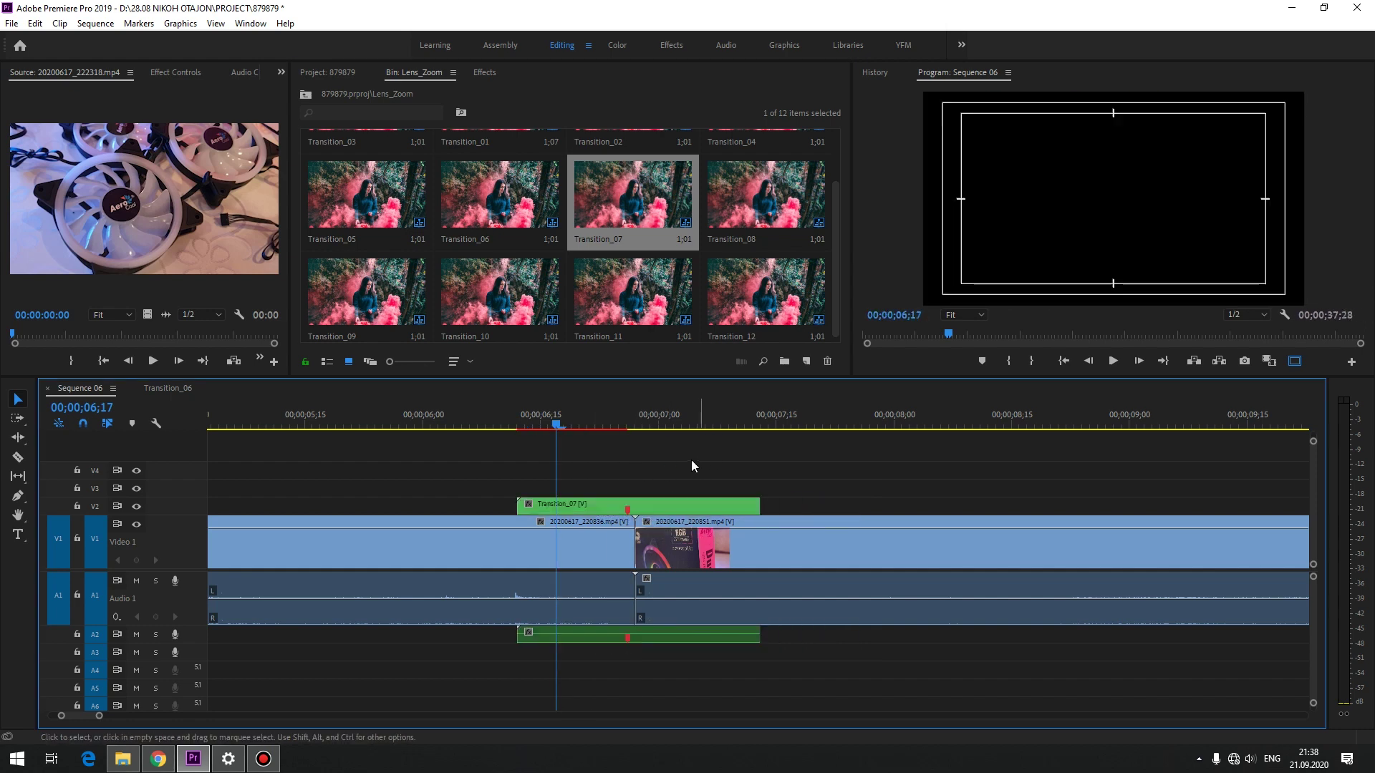
{"action": "key", "text": "space"}
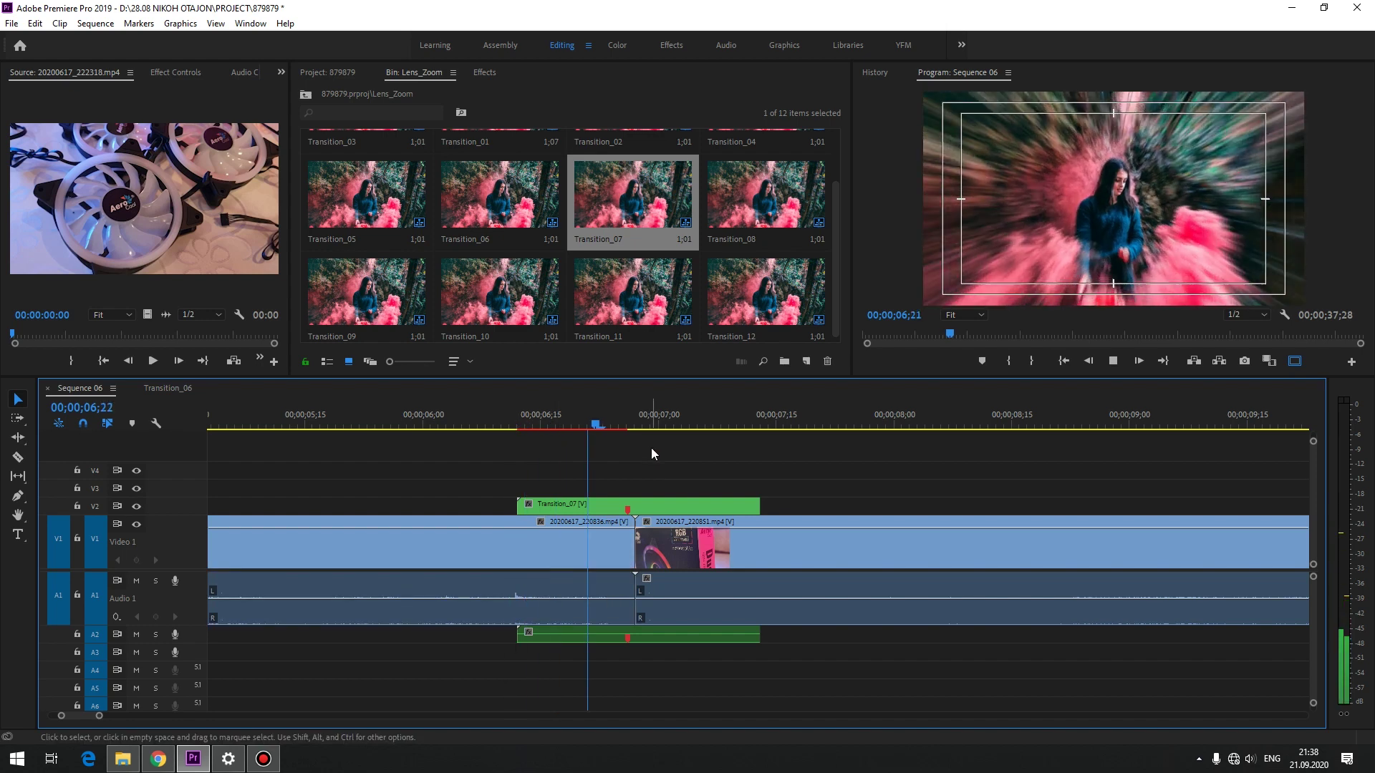
{"action": "left_click", "coordinate": [487, 411]}
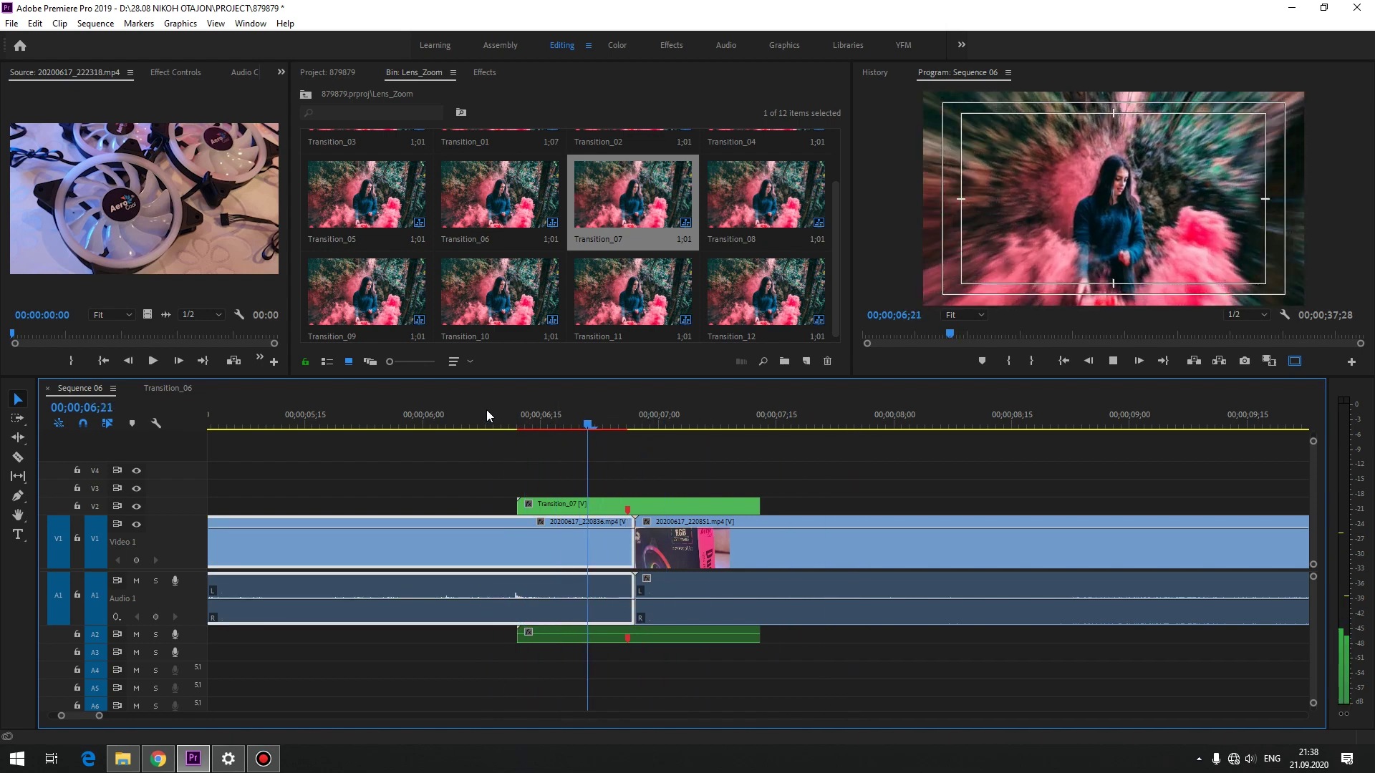
{"action": "key", "text": "space"}
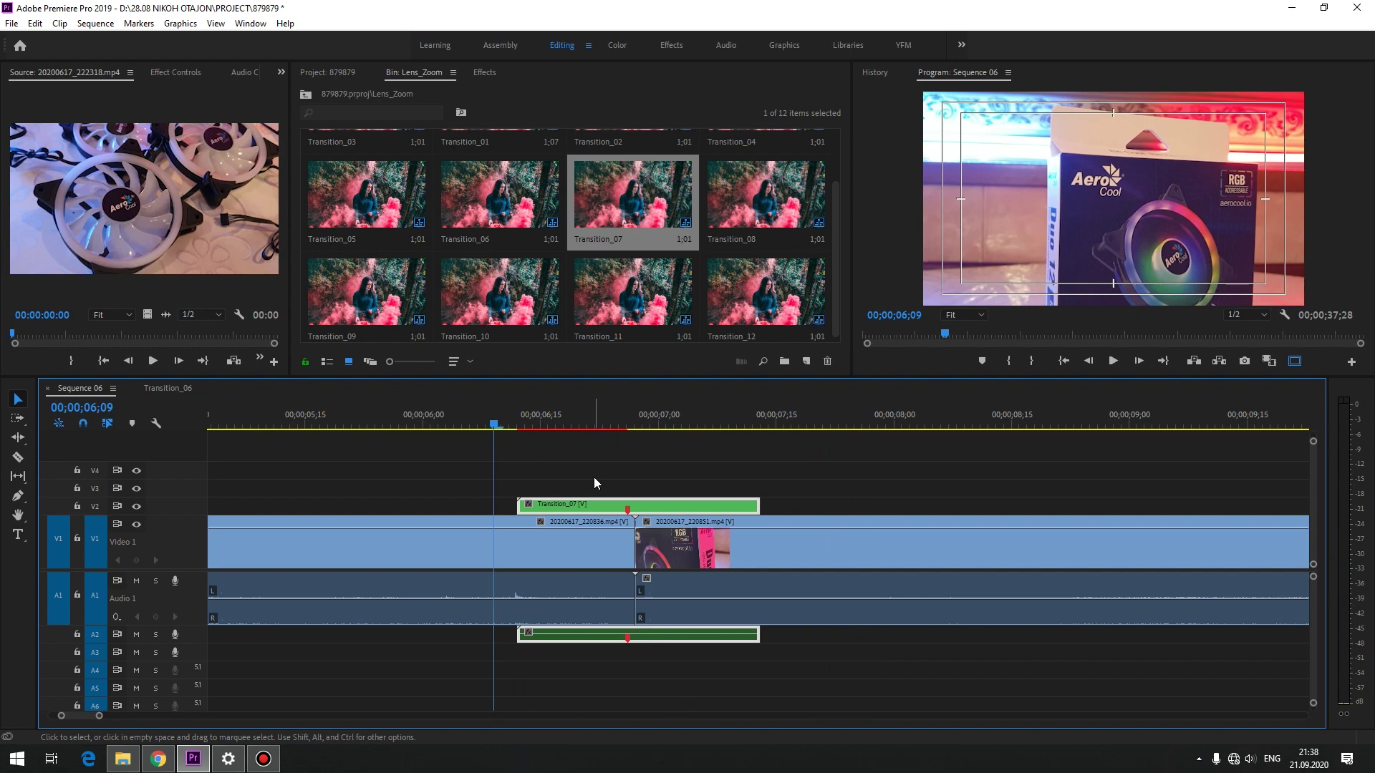
Step: Delete the Image_01 and Image_02 placeholders inside the Transition_07 nest and preview again
{"action": "double_click", "coordinate": [587, 506]}
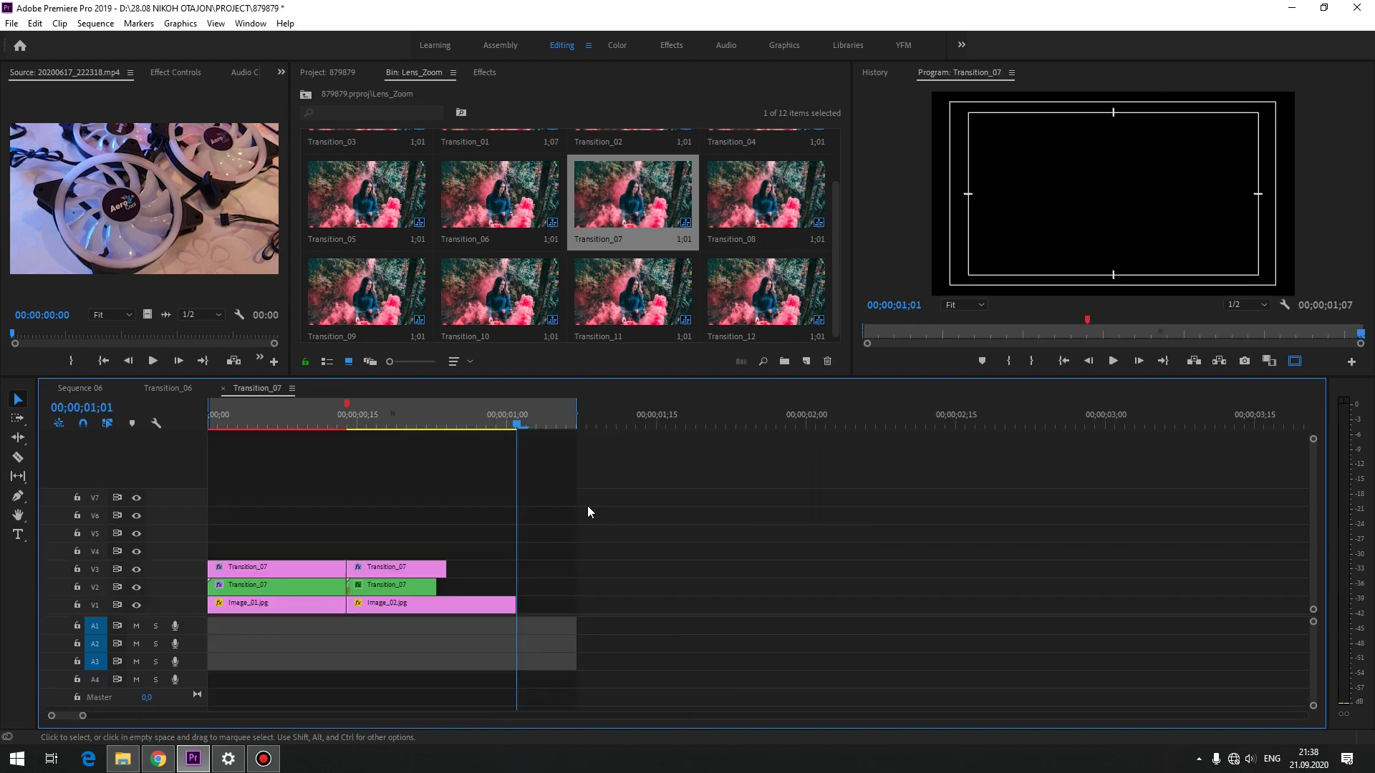
{"action": "left_click_drag", "start_coordinate": [444, 642], "coordinate": [314, 611]}
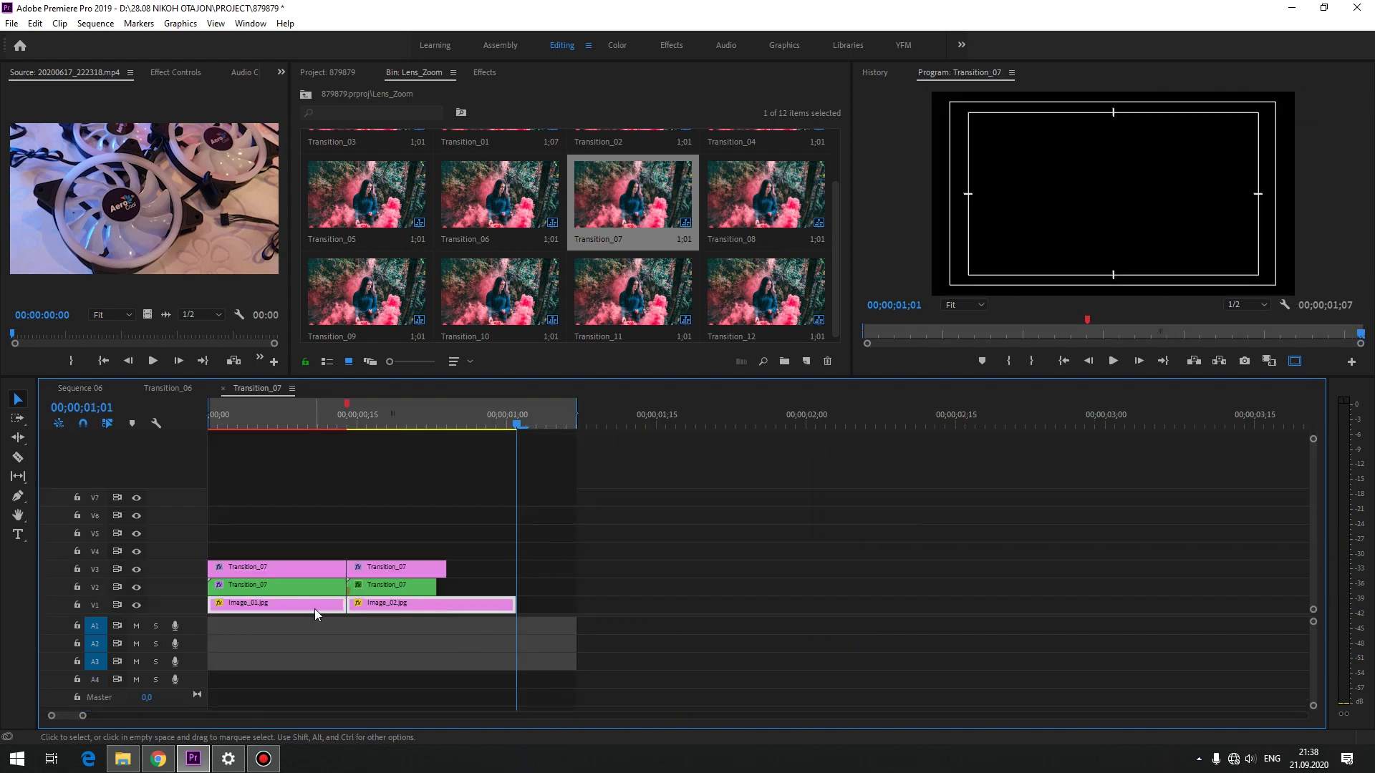
{"action": "key", "text": "Delete"}
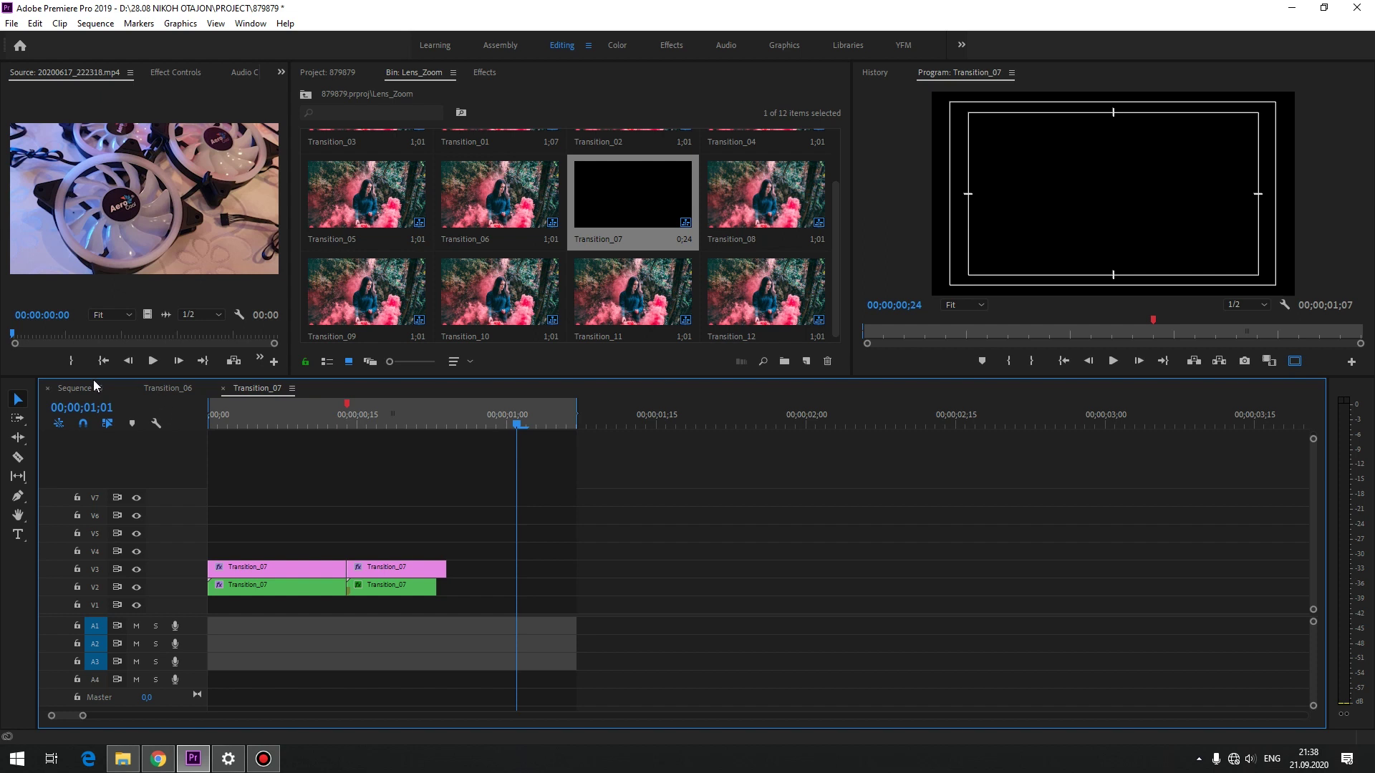
{"action": "left_click", "coordinate": [89, 387]}
{"action": "key", "text": "space"}
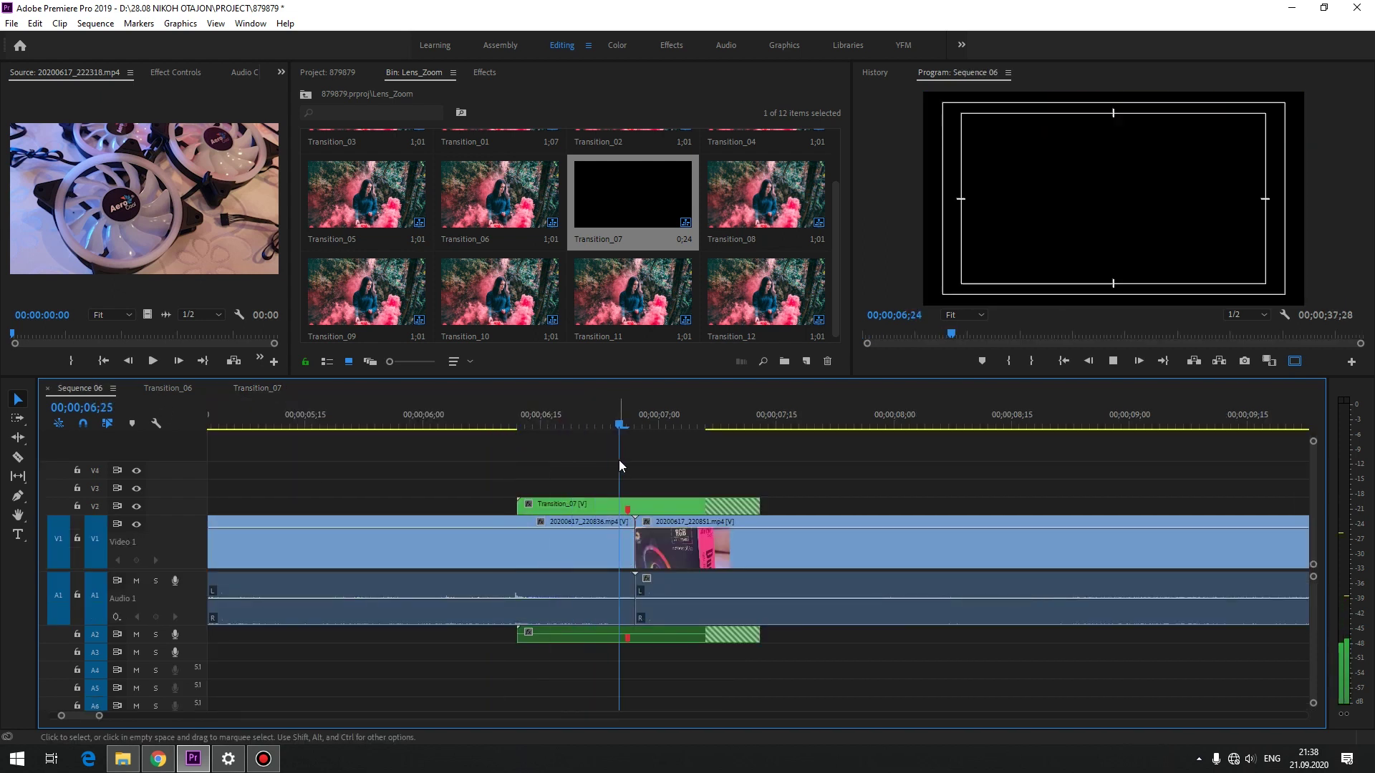
{"action": "key", "text": "Up"}
Step: Remove the Transition_07 clip from Sequence 06 and switch back to inserting individual clips
{"action": "left_click_drag", "start_coordinate": [595, 425], "coordinate": [705, 425]}
{"action": "left_click", "coordinate": [673, 508]}
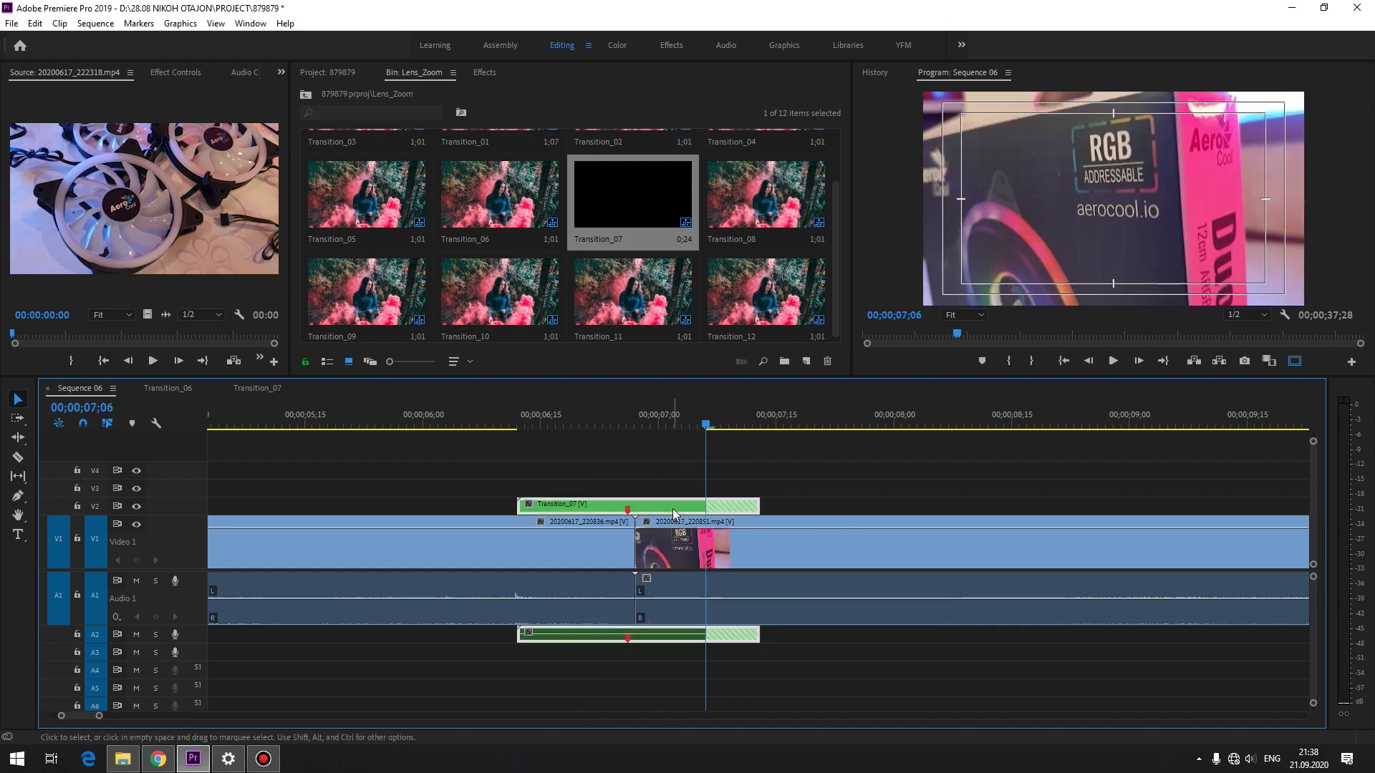
{"action": "key", "text": "Delete"}
{"action": "left_click", "coordinate": [556, 425]}
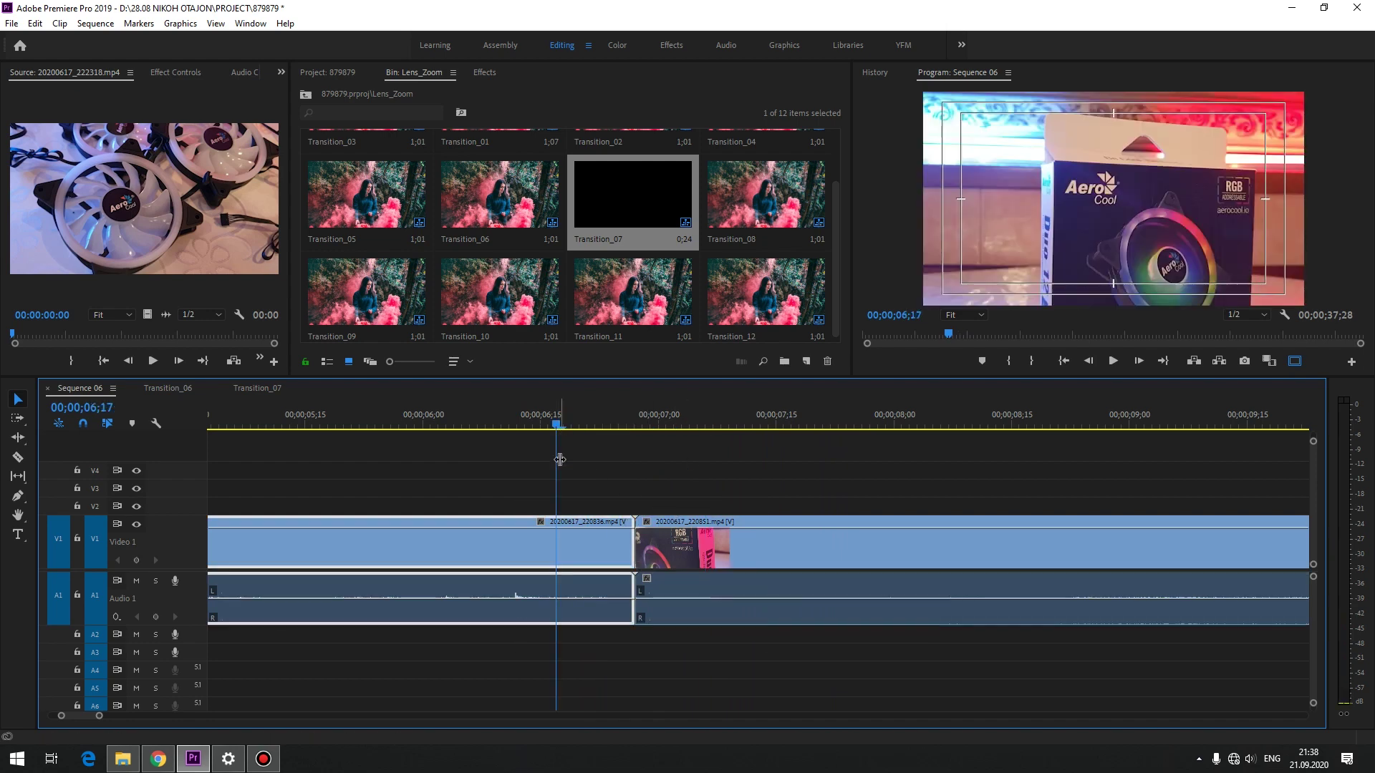
{"action": "left_click", "coordinate": [58, 424]}
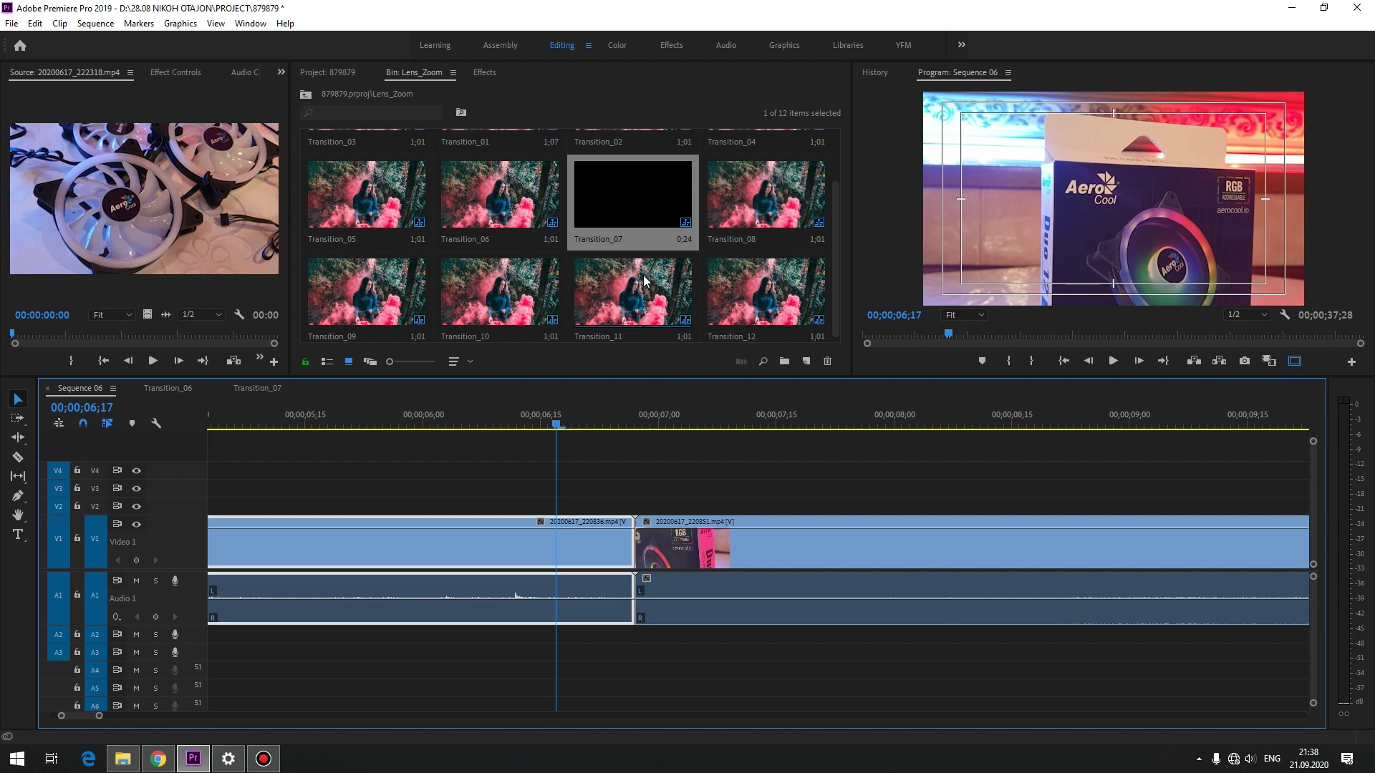
Step: Open the Split_Transitions bin from the project's transition folders
{"action": "scroll", "coordinate": [644, 280], "scroll_direction": "up", "scroll_amount": 2}
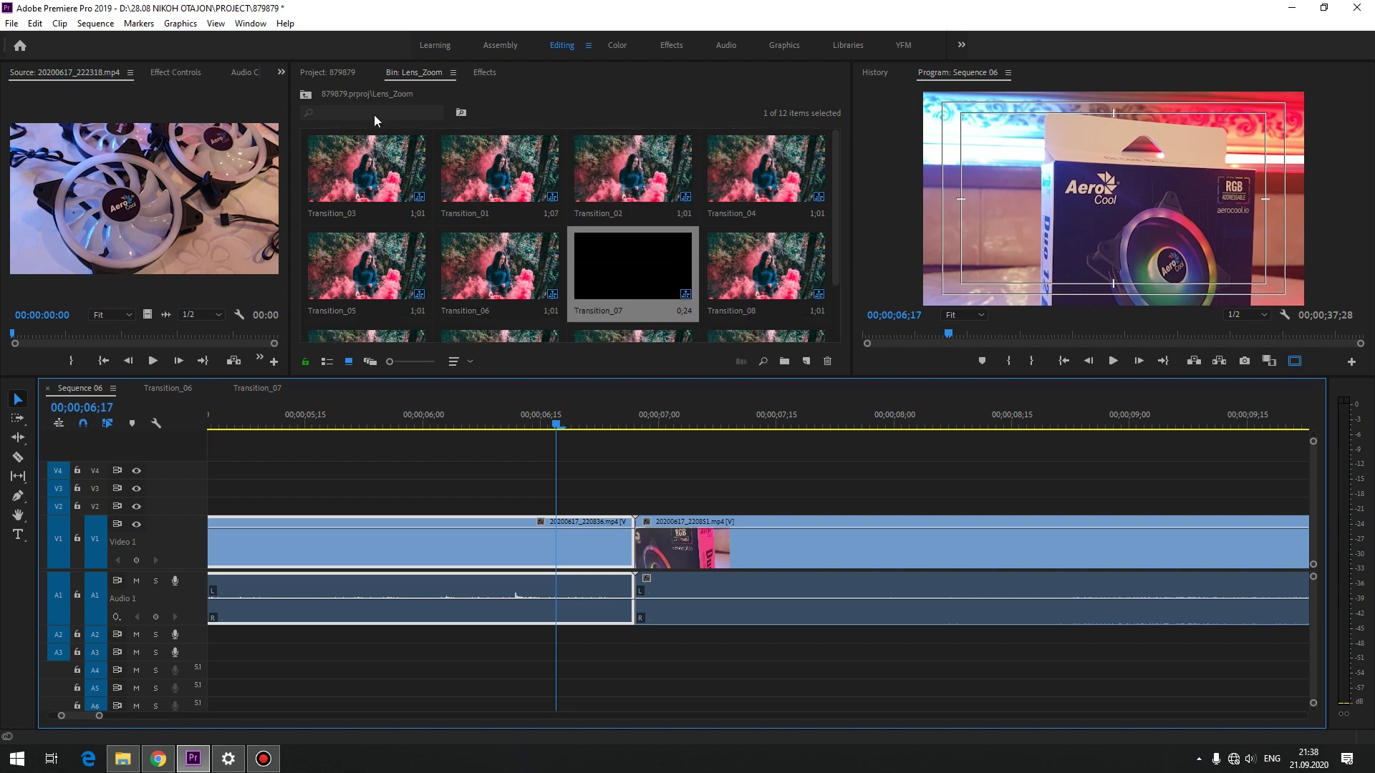
{"action": "left_click", "coordinate": [325, 73]}
{"action": "scroll", "coordinate": [624, 267], "scroll_direction": "down", "scroll_amount": 2}
{"action": "scroll", "coordinate": [625, 264], "scroll_direction": "down", "scroll_amount": 2}
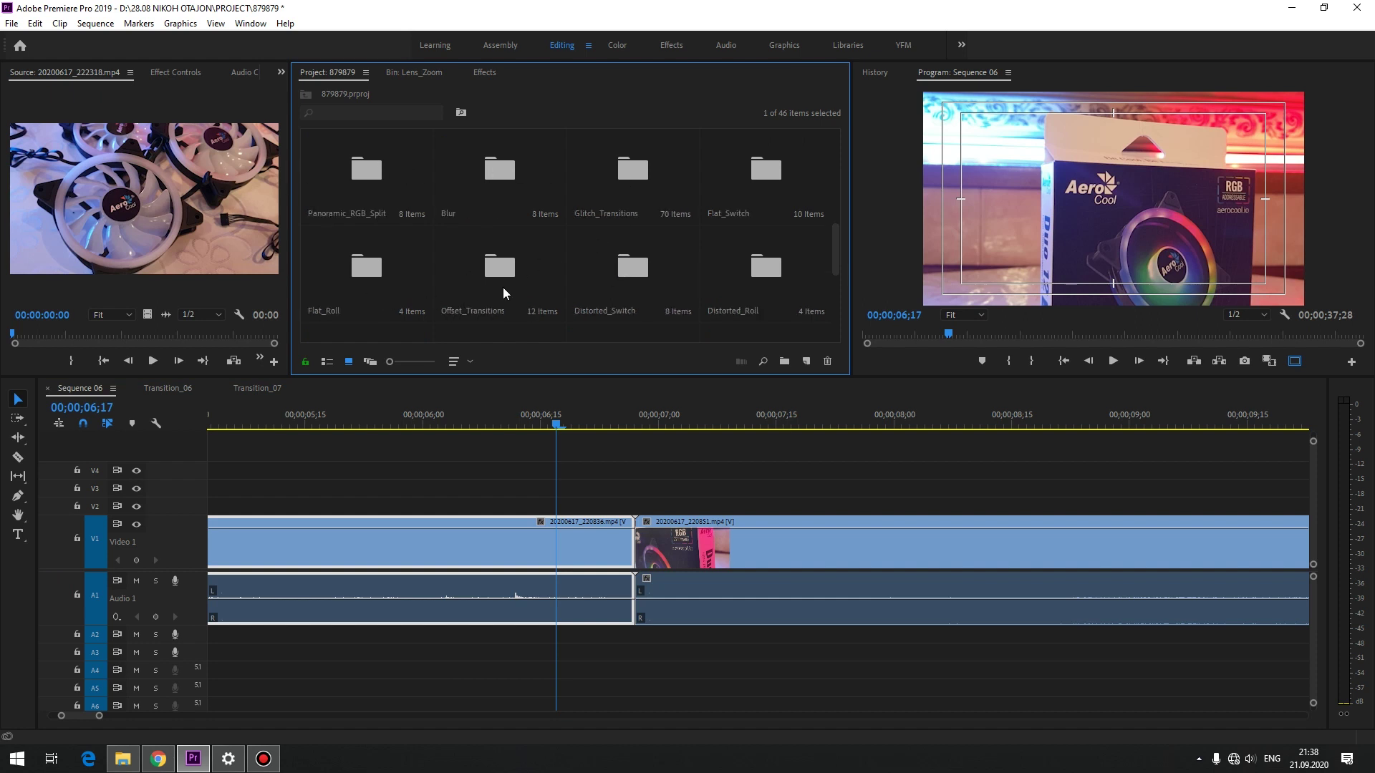
{"action": "scroll", "coordinate": [601, 275], "scroll_direction": "down", "scroll_amount": 2}
{"action": "scroll", "coordinate": [605, 271], "scroll_direction": "down", "scroll_amount": 2}
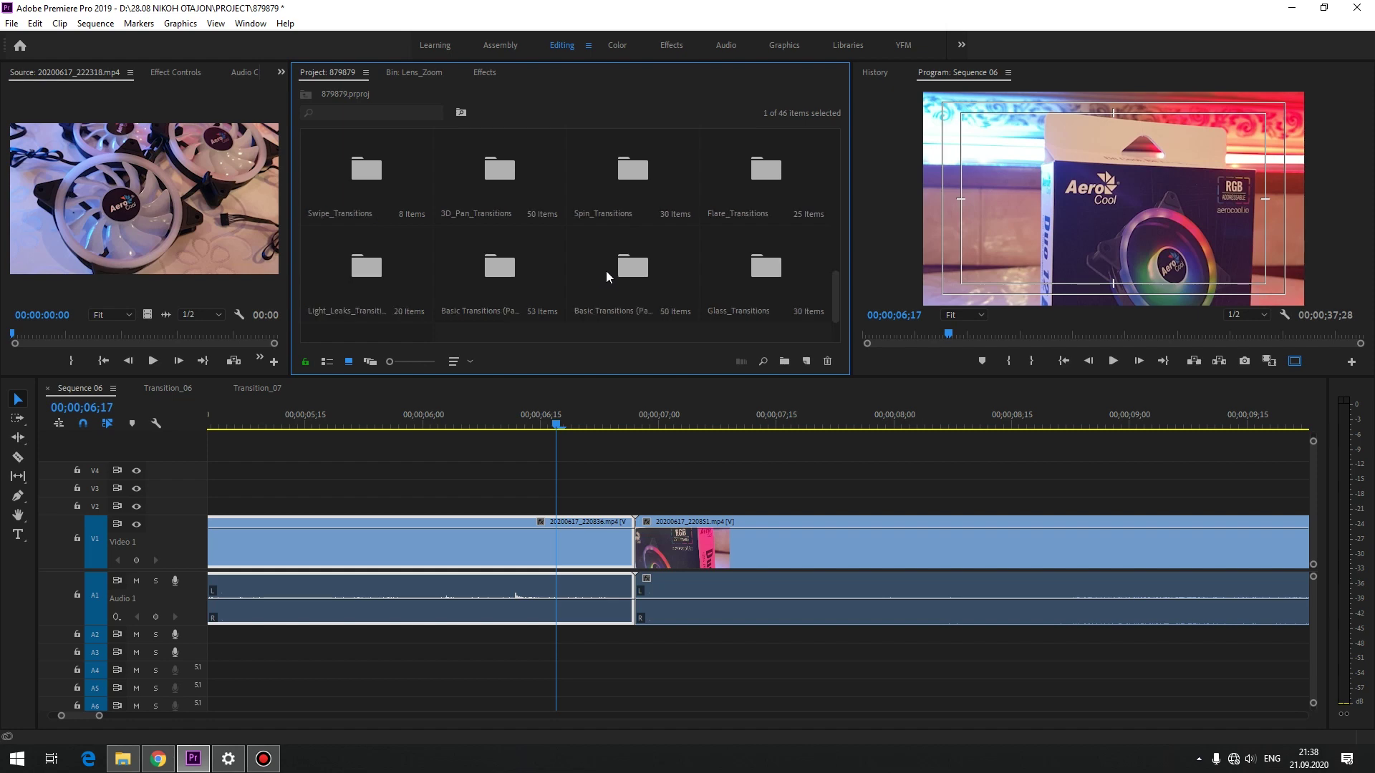
{"action": "scroll", "coordinate": [606, 278], "scroll_direction": "down", "scroll_amount": 2}
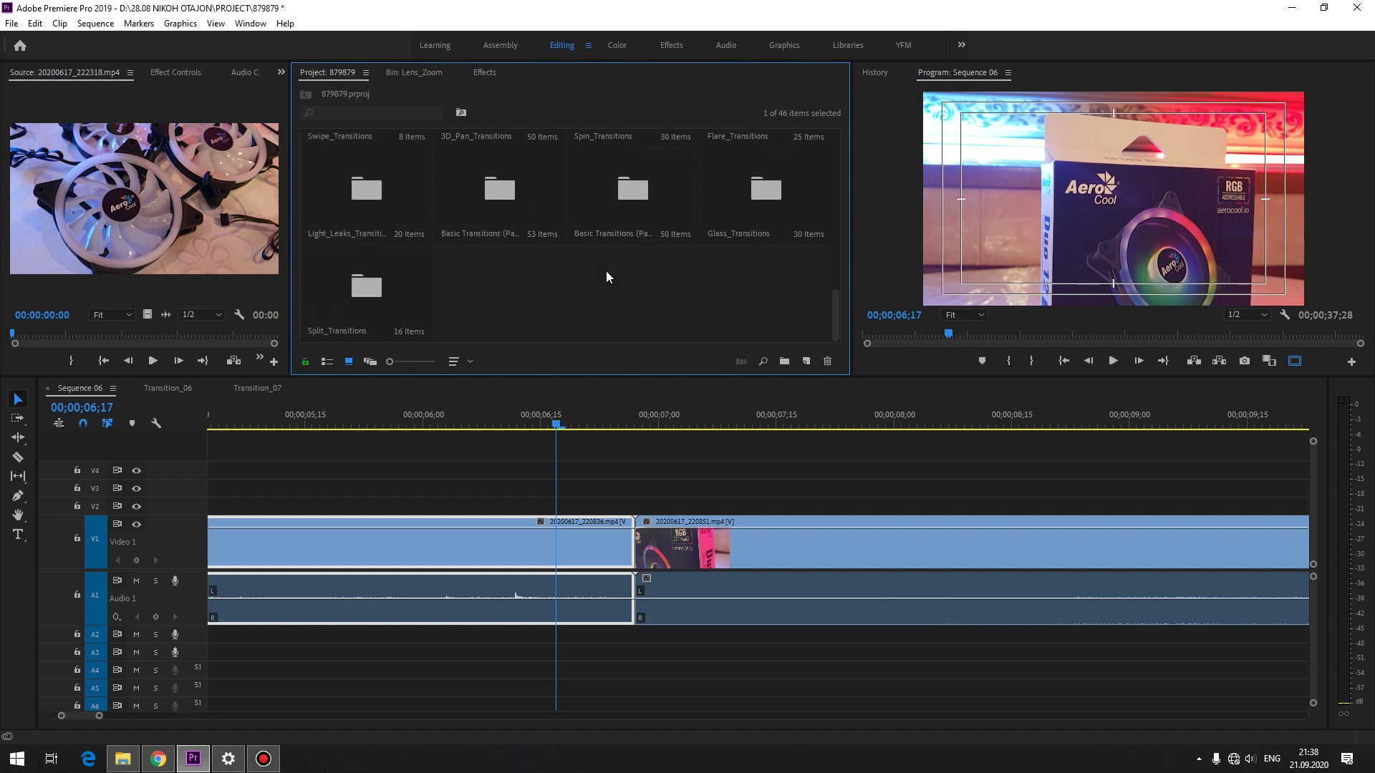
{"action": "double_click", "coordinate": [351, 288]}
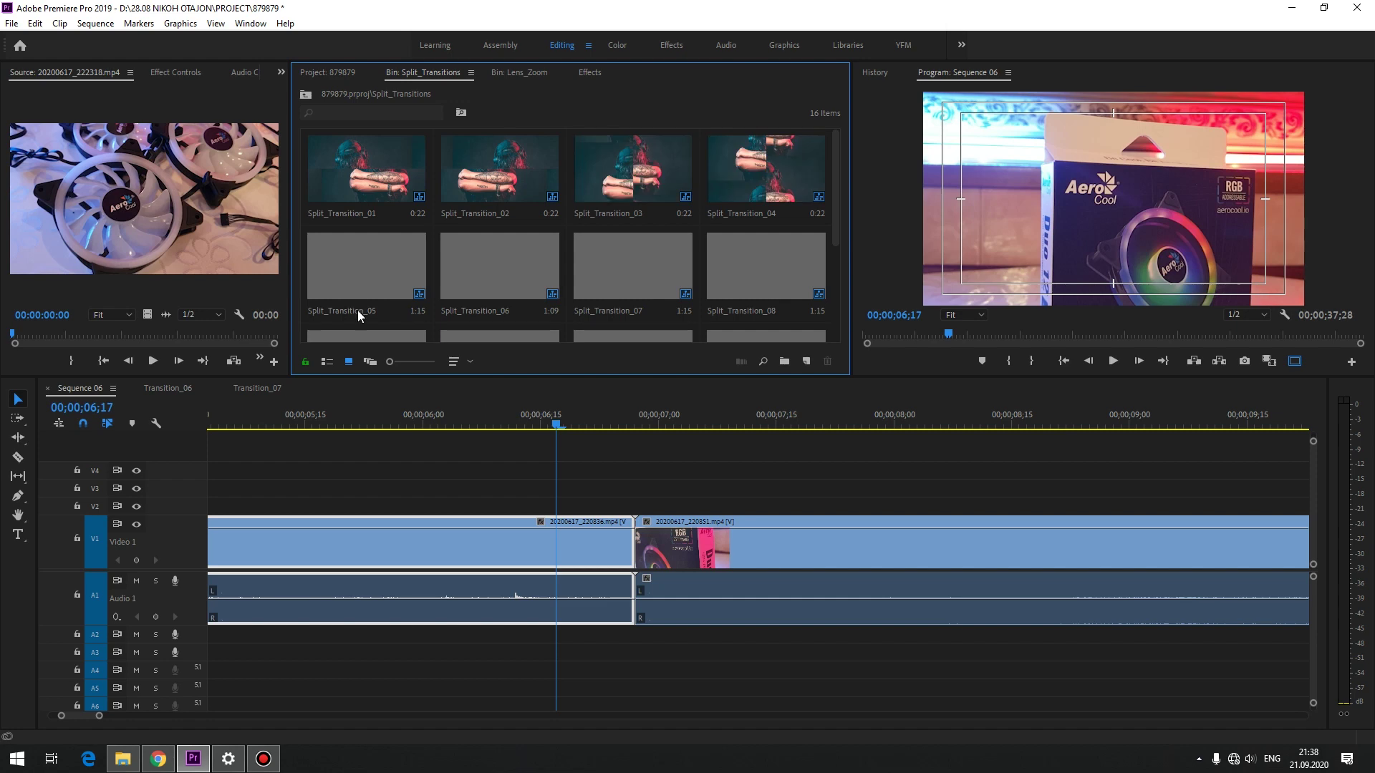
{"action": "scroll", "coordinate": [572, 213], "scroll_direction": "down", "scroll_amount": 1}
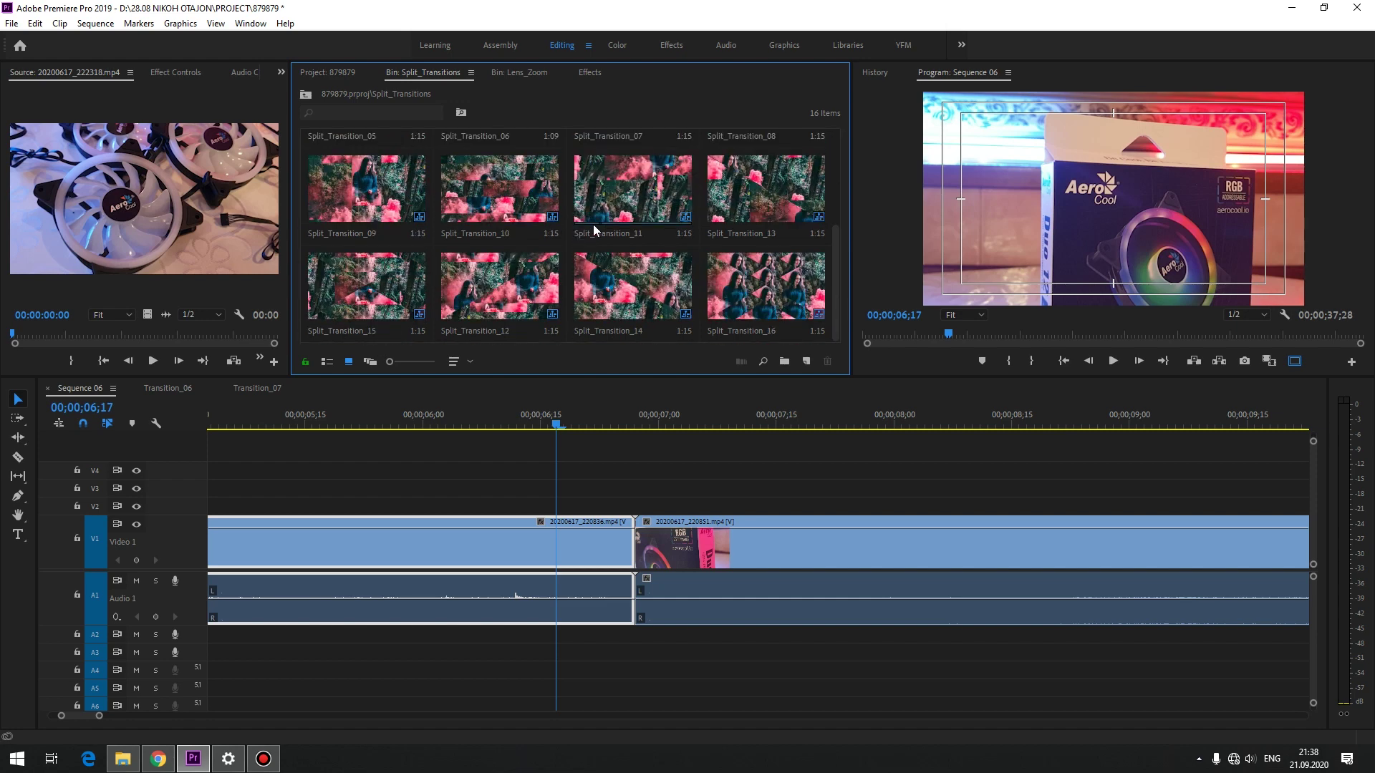
Step: Drop Split_Transition_16 above the cut and delete its Image_01 and Image_02 placeholders
{"action": "mouse_move", "coordinate": [782, 285]}
{"action": "left_mouse_down"}
{"action": "mouse_move", "coordinate": [660, 507]}
{"action": "mouse_move", "coordinate": [701, 503]}
{"action": "left_mouse_up"}
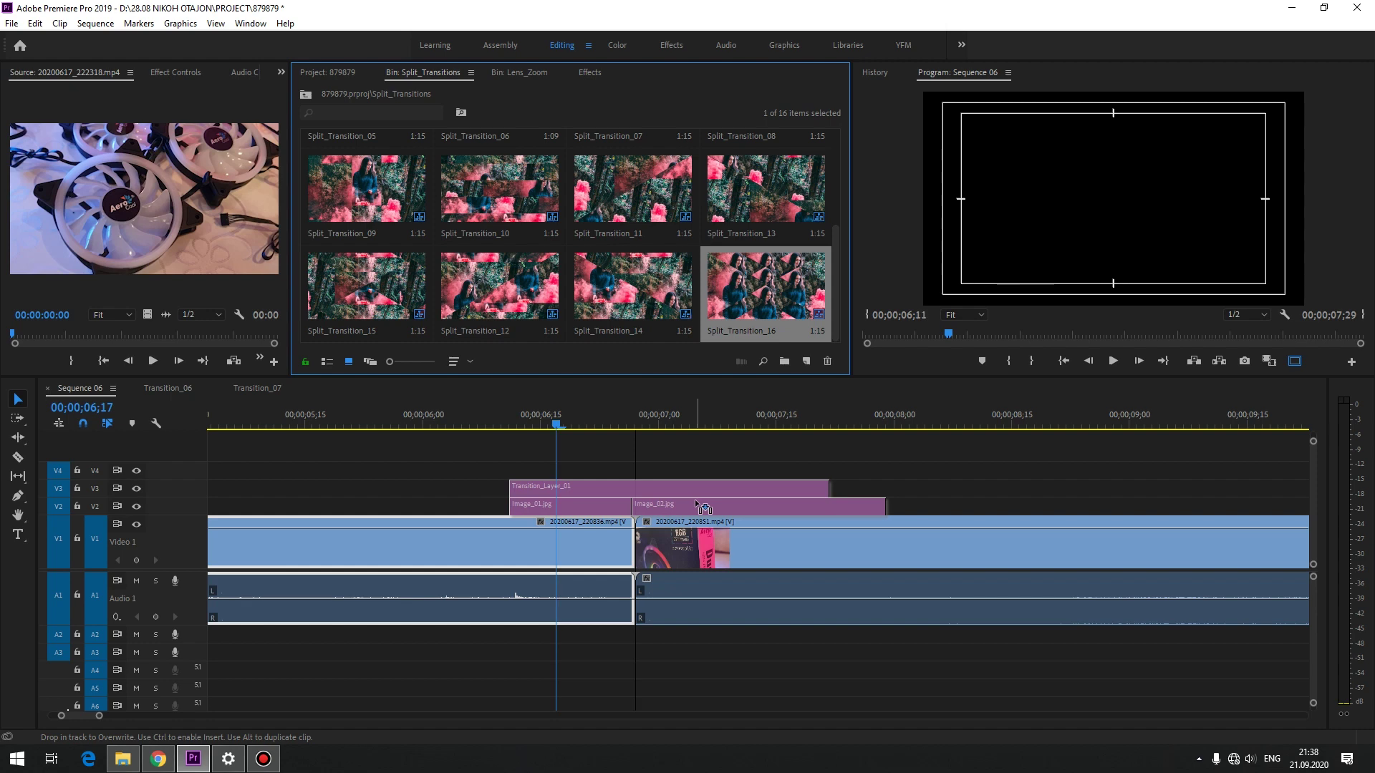
{"action": "left_click_drag", "start_coordinate": [703, 504], "coordinate": [702, 501]}
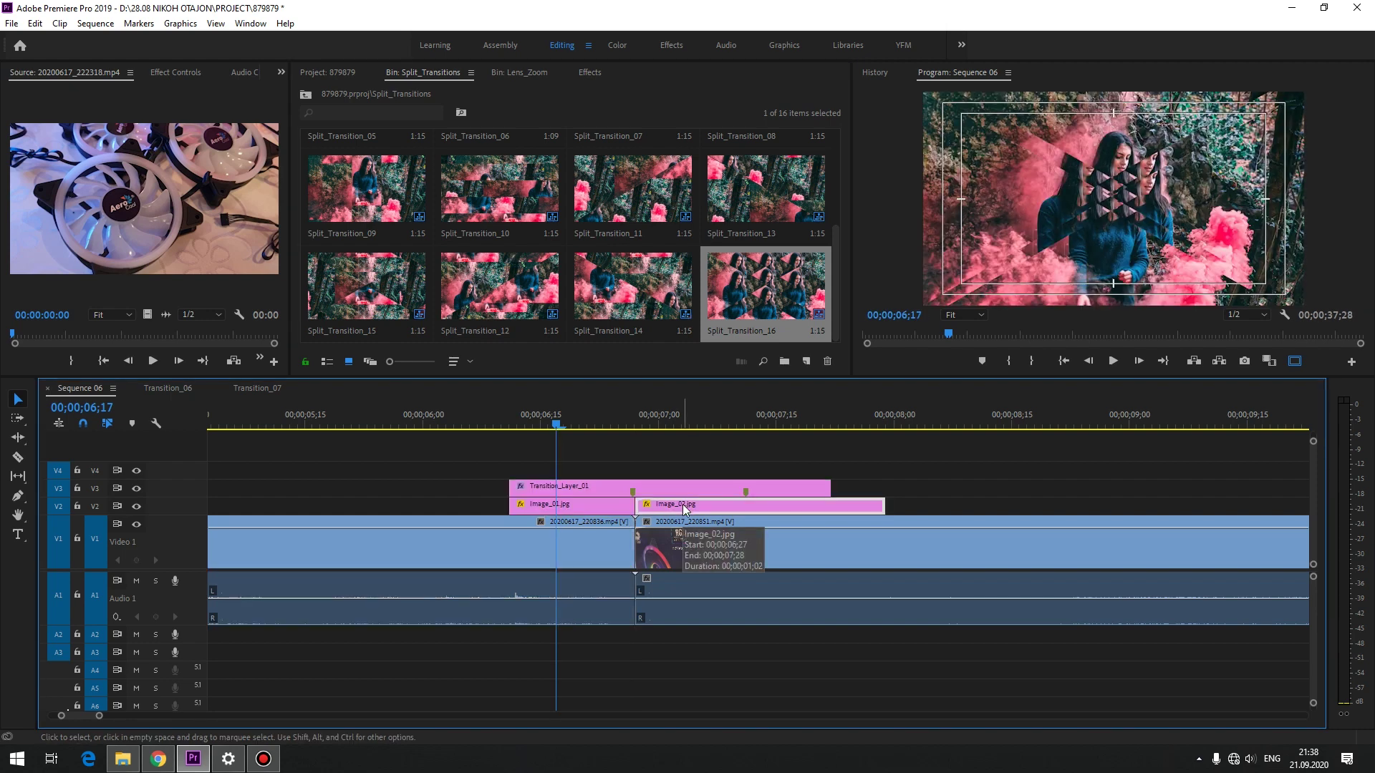
{"action": "key", "text": "Delete"}
{"action": "left_click", "coordinate": [580, 511]}
{"action": "key", "text": "Delete"}
Step: Preview the split transition, then delete the Transition_Layer_01 clip
{"action": "key", "text": "space"}
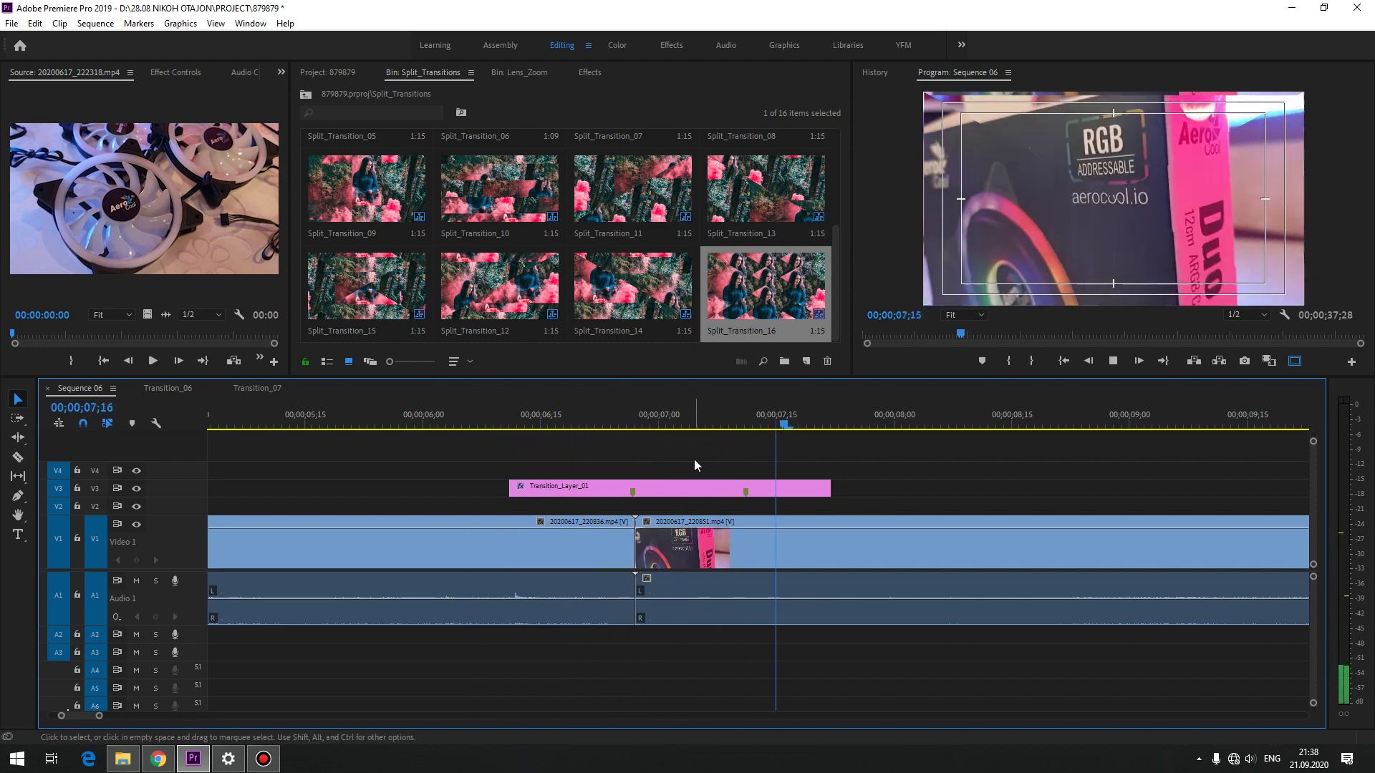
{"action": "left_click", "coordinate": [504, 430]}
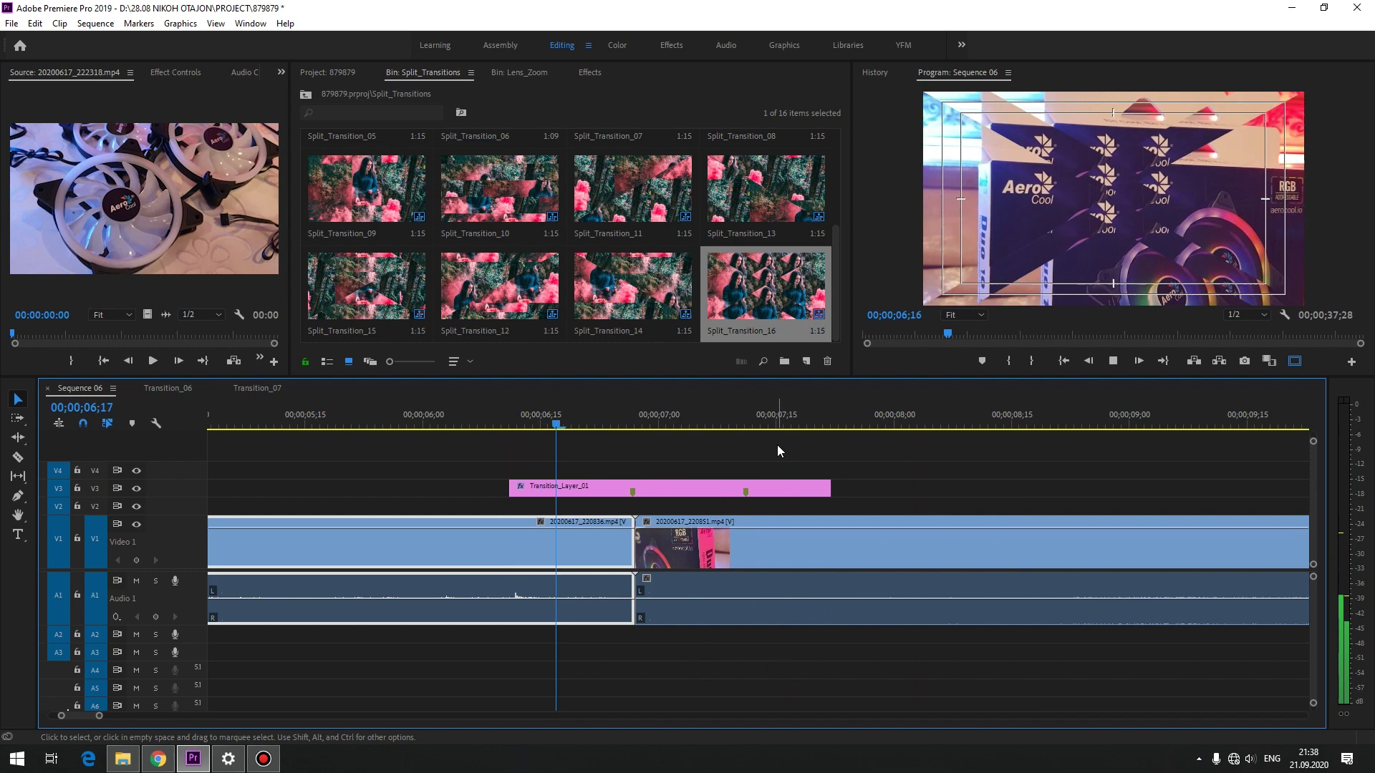
{"action": "left_click", "coordinate": [548, 427]}
{"action": "left_click", "coordinate": [637, 484]}
{"action": "key", "text": "Delete"}
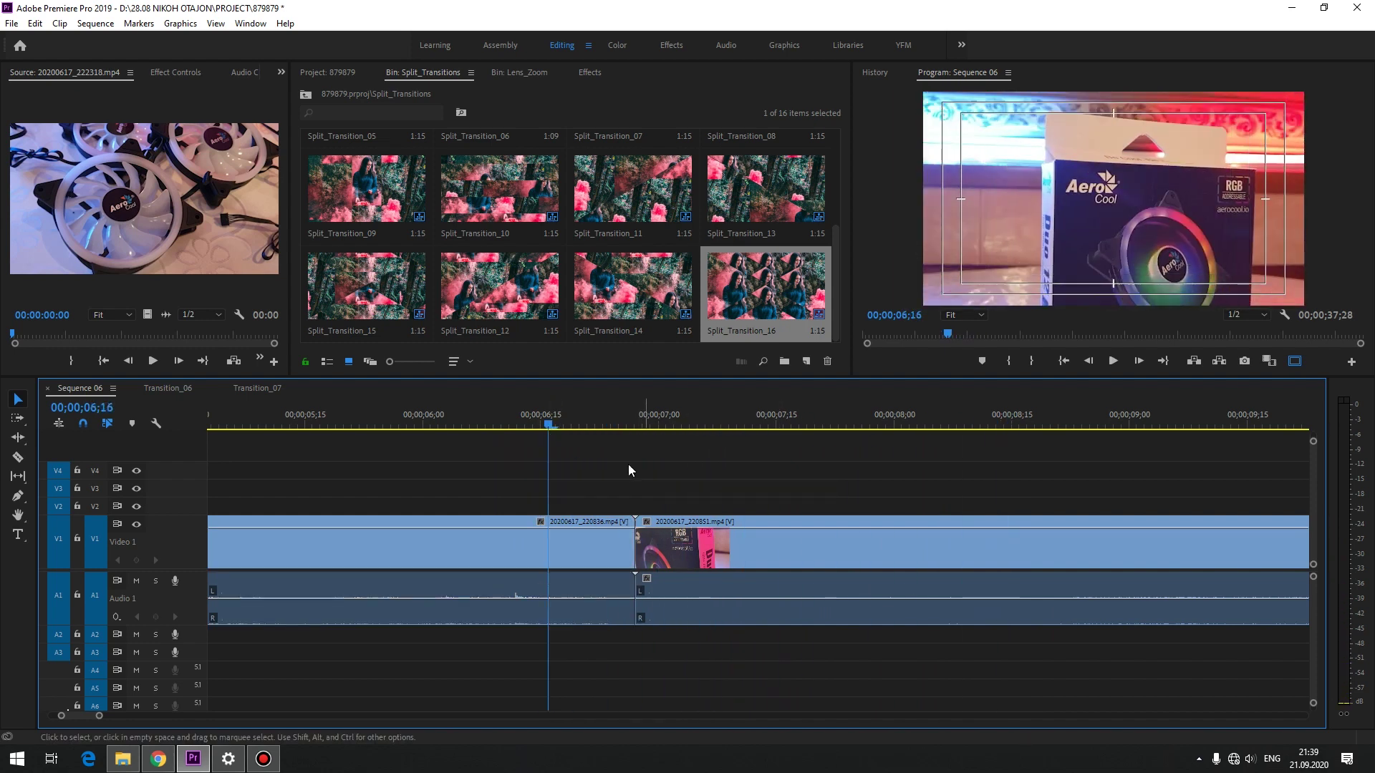
{"action": "left_click", "coordinate": [122, 758]}
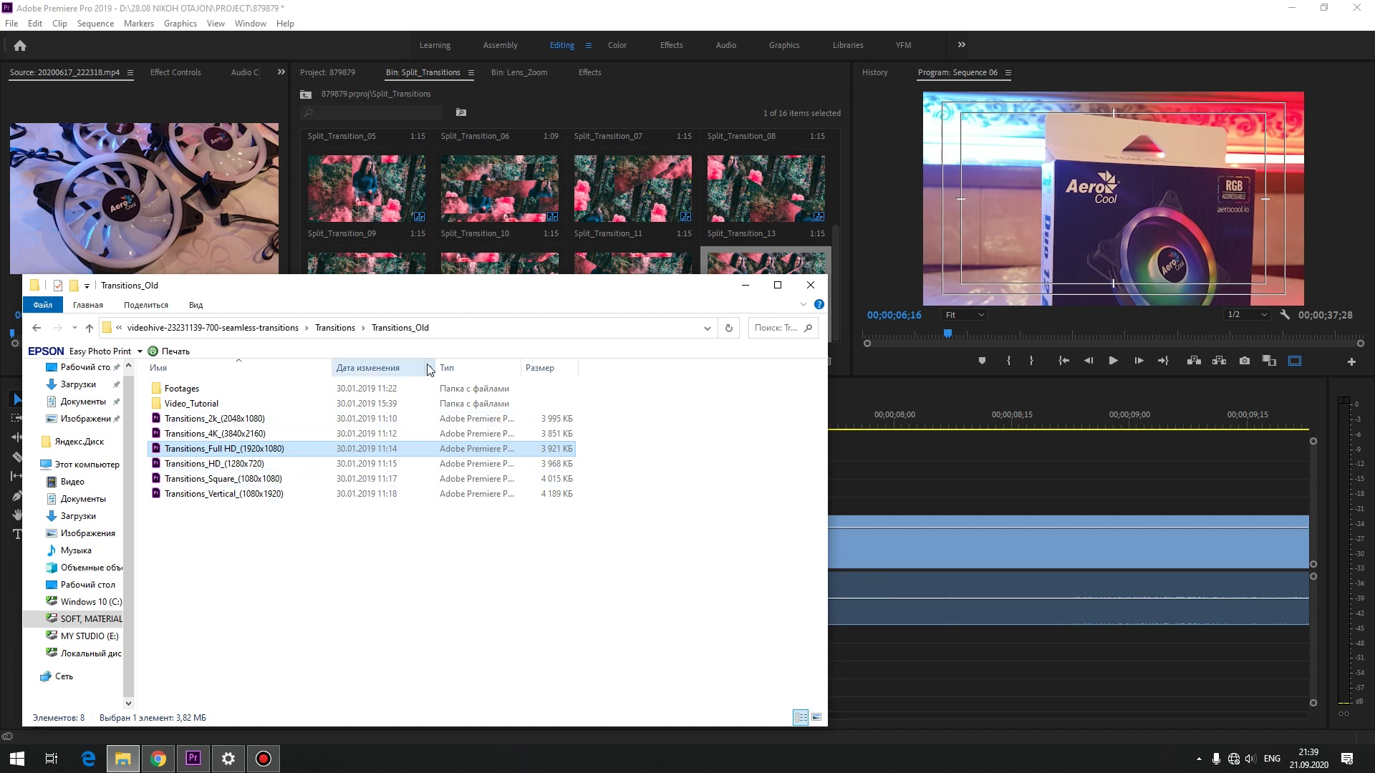
{"action": "left_click", "coordinate": [745, 286]}
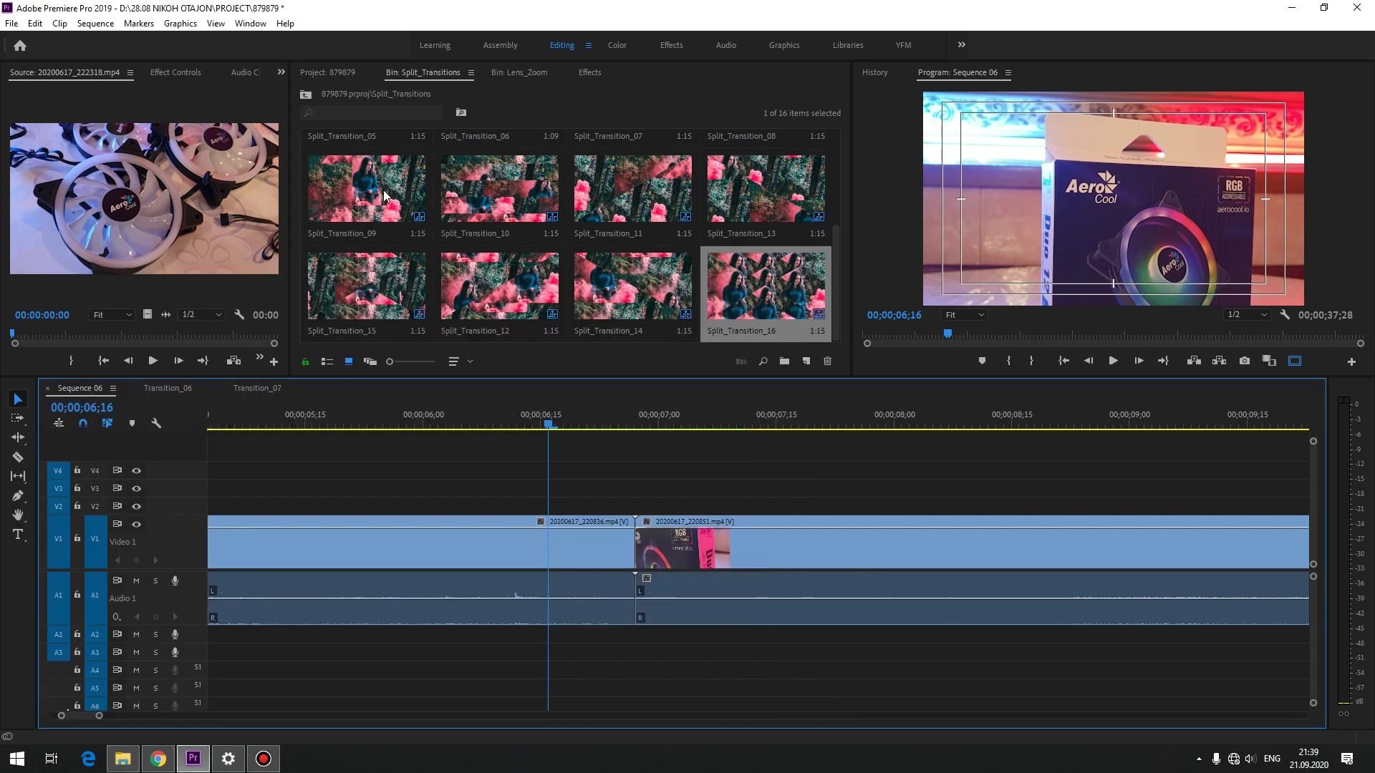
Step: Open the Warp_RGB_Split bin from the project's transition folders
{"action": "left_click", "coordinate": [353, 71]}
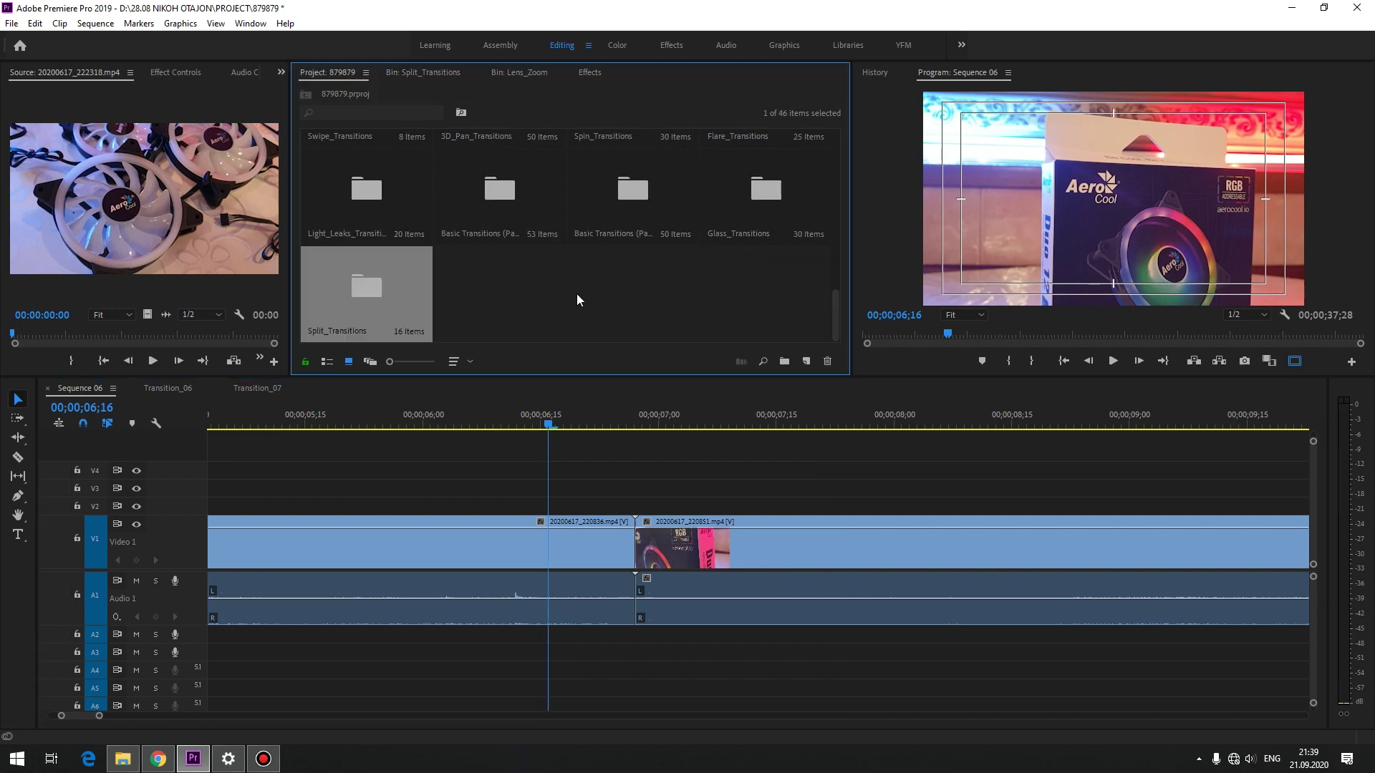
{"action": "left_click", "coordinate": [595, 295]}
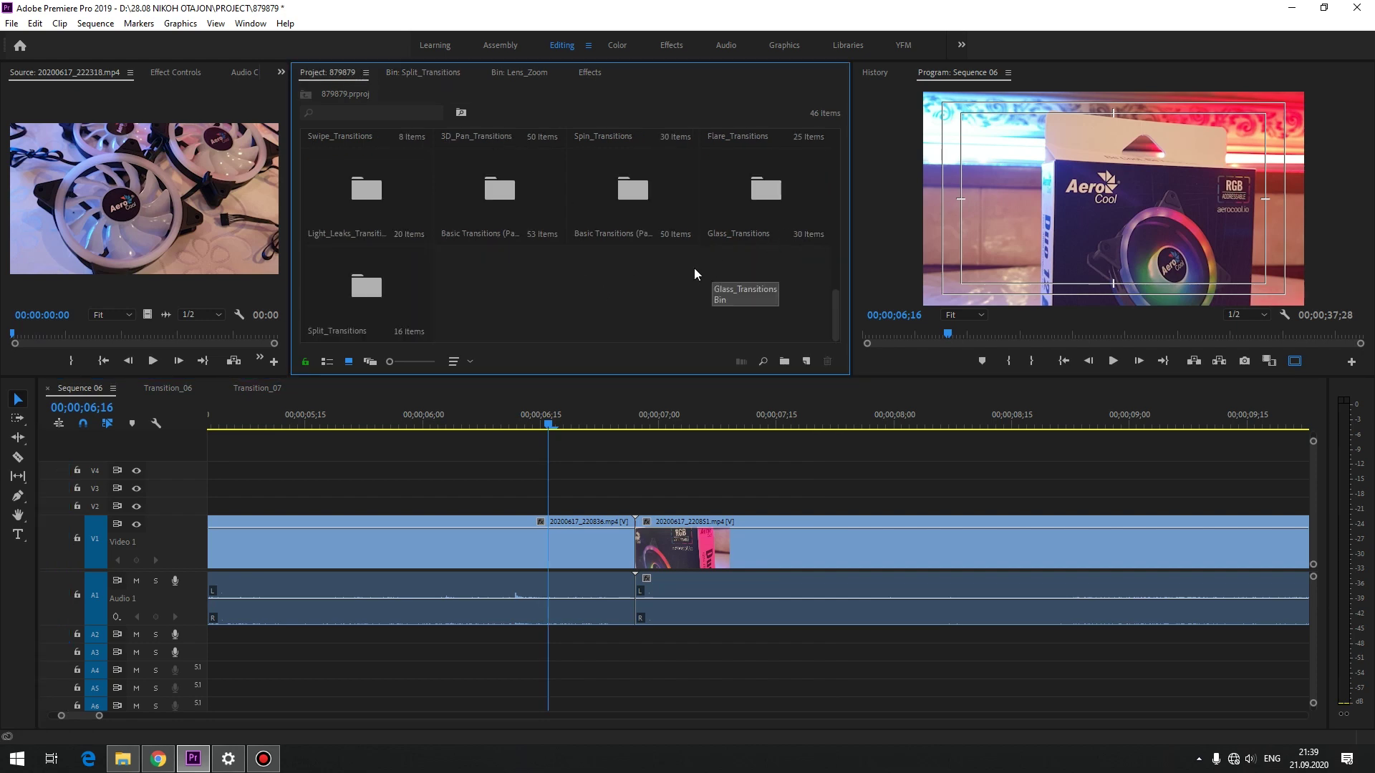
{"action": "left_click", "coordinate": [382, 215]}
{"action": "left_click", "coordinate": [499, 199]}
{"action": "scroll", "coordinate": [572, 268], "scroll_direction": "up", "scroll_amount": 1}
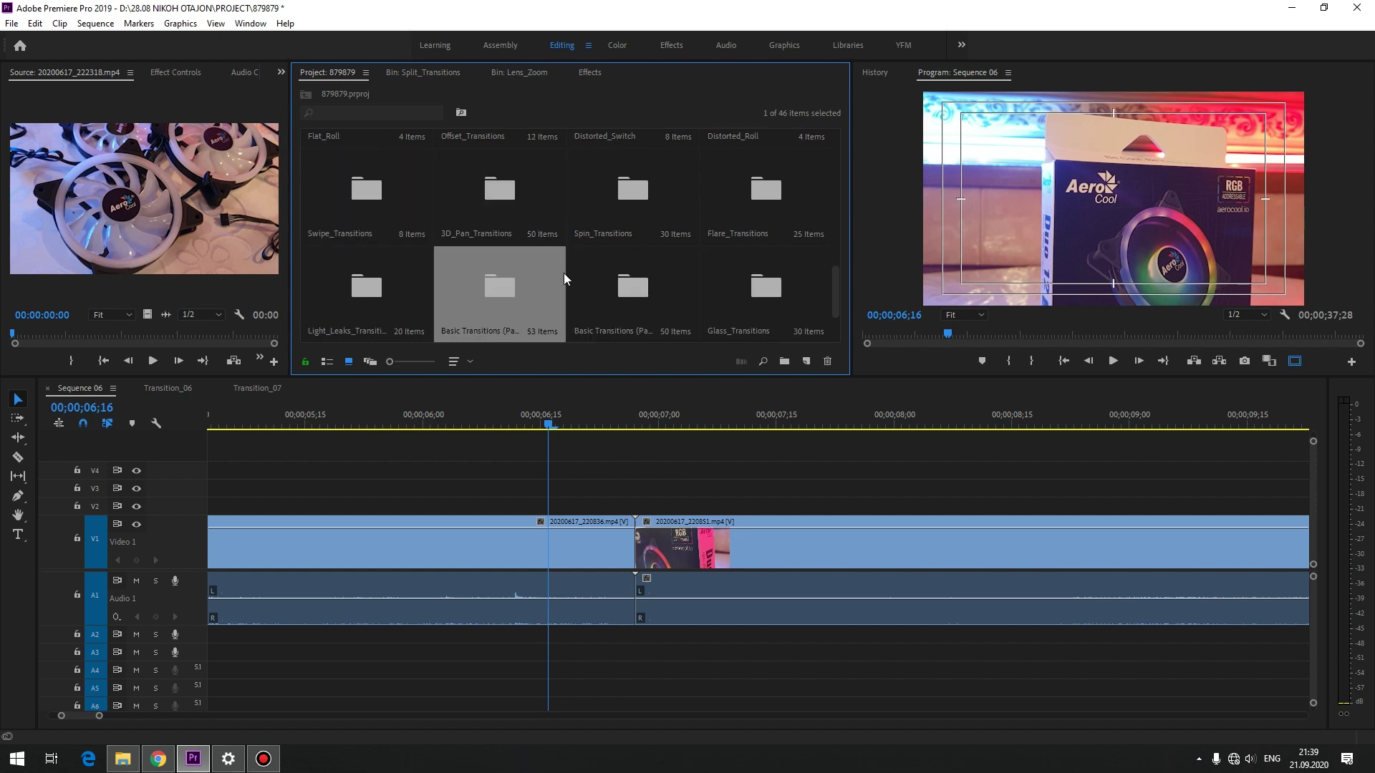
{"action": "scroll", "coordinate": [620, 205], "scroll_direction": "up", "scroll_amount": 2}
{"action": "scroll", "coordinate": [623, 243], "scroll_direction": "up", "scroll_amount": 1}
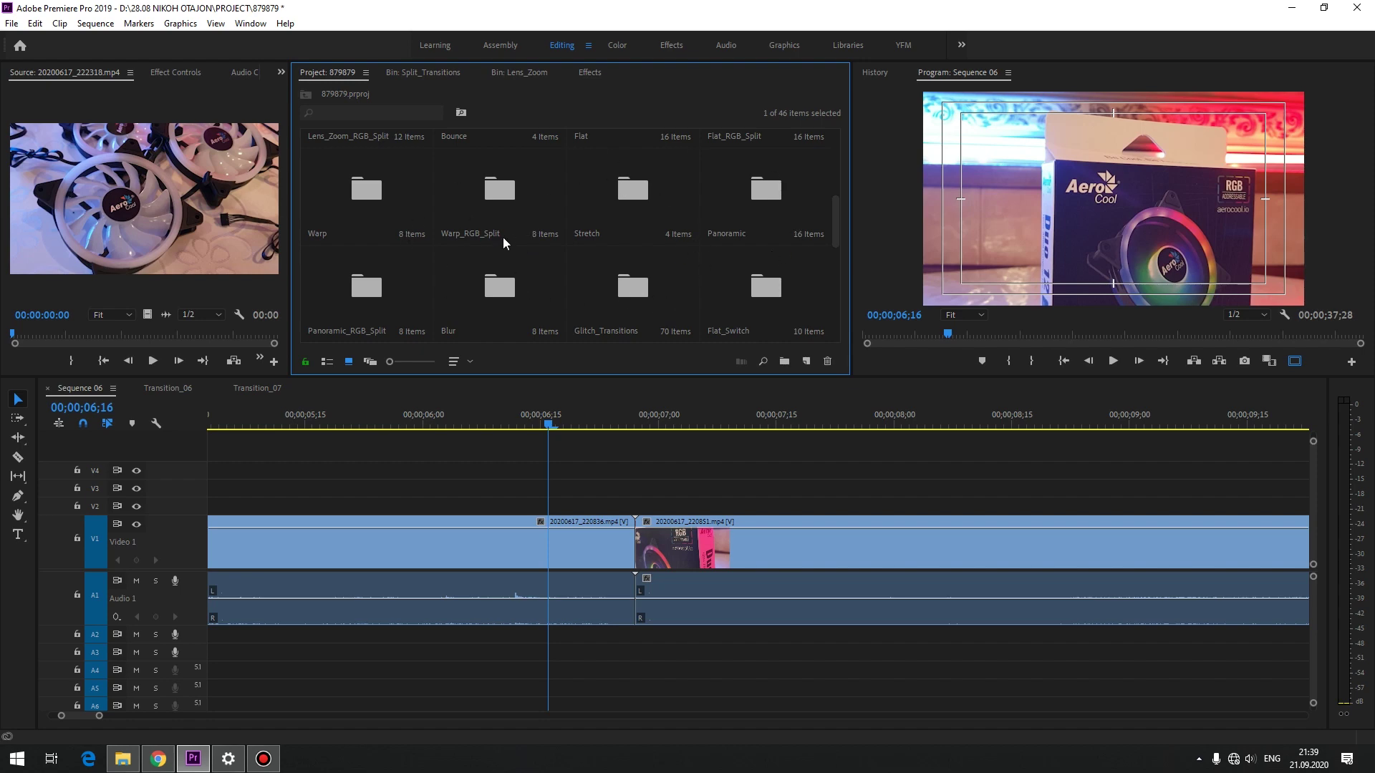
{"action": "double_click", "coordinate": [500, 200]}
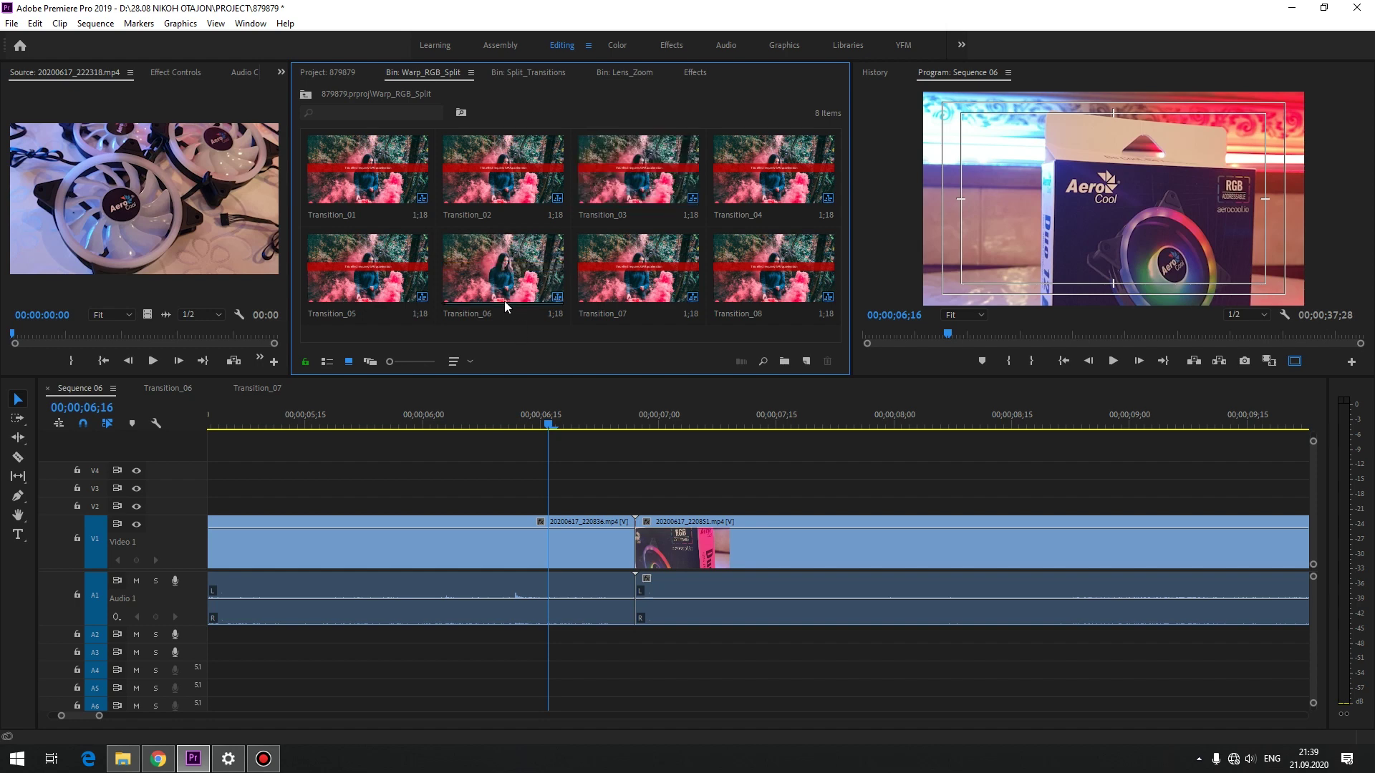
Step: Drop Transition_03 over the cut and delete its Image_01 and Image_02 placeholders on V2
{"action": "mouse_move", "coordinate": [630, 166]}
{"action": "left_mouse_down"}
{"action": "mouse_move", "coordinate": [643, 434]}
{"action": "mouse_move", "coordinate": [734, 507]}
{"action": "left_mouse_up"}
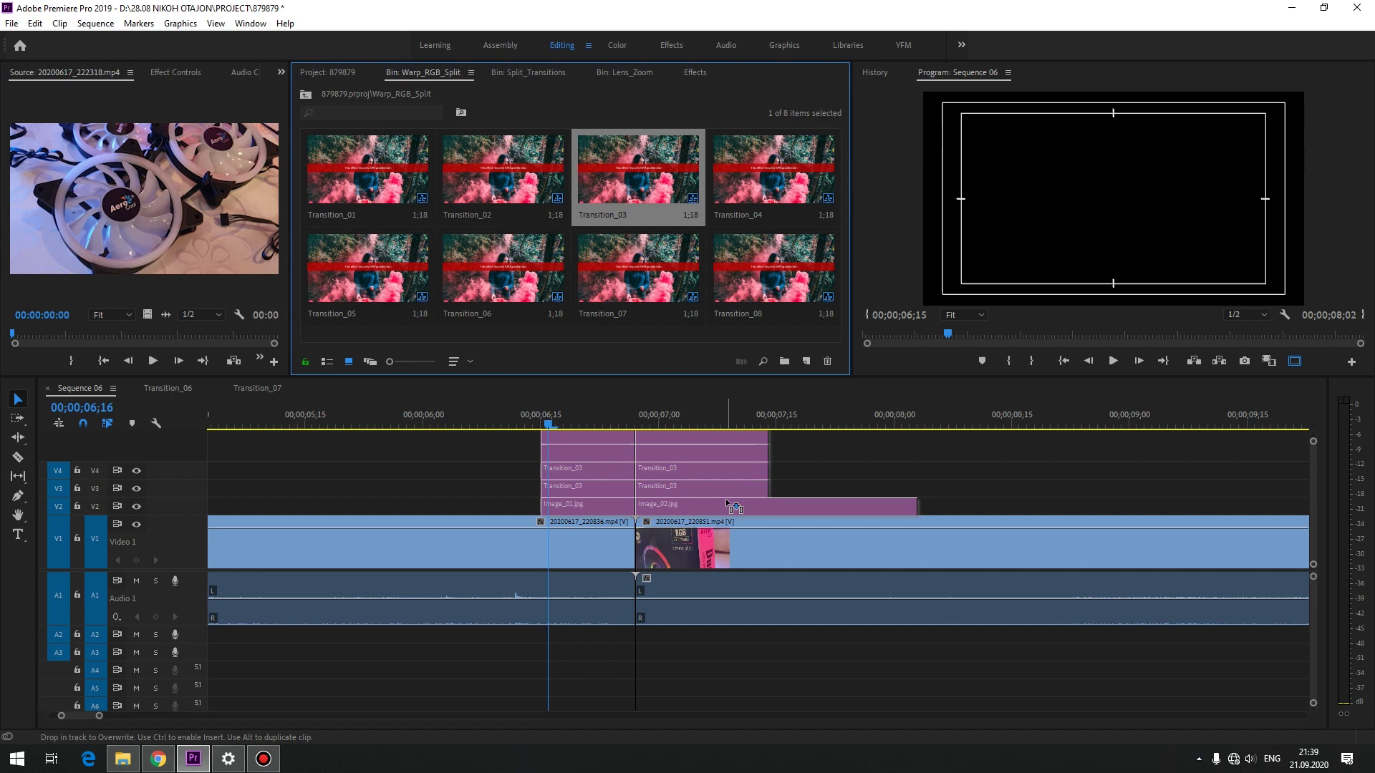
{"action": "left_click_drag", "start_coordinate": [730, 504], "coordinate": [724, 501]}
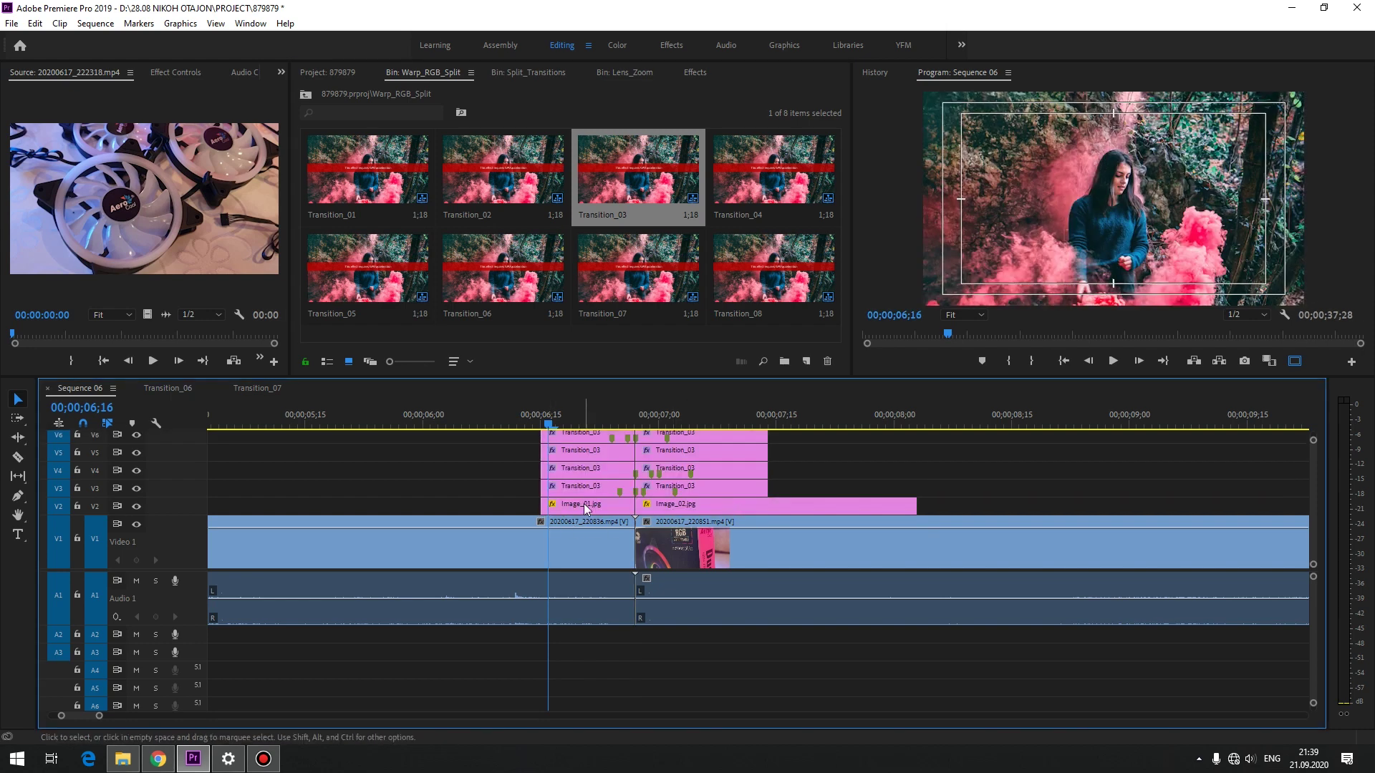
{"action": "key", "text": "Delete"}
{"action": "left_click", "coordinate": [677, 507]}
{"action": "key", "text": "Delete"}
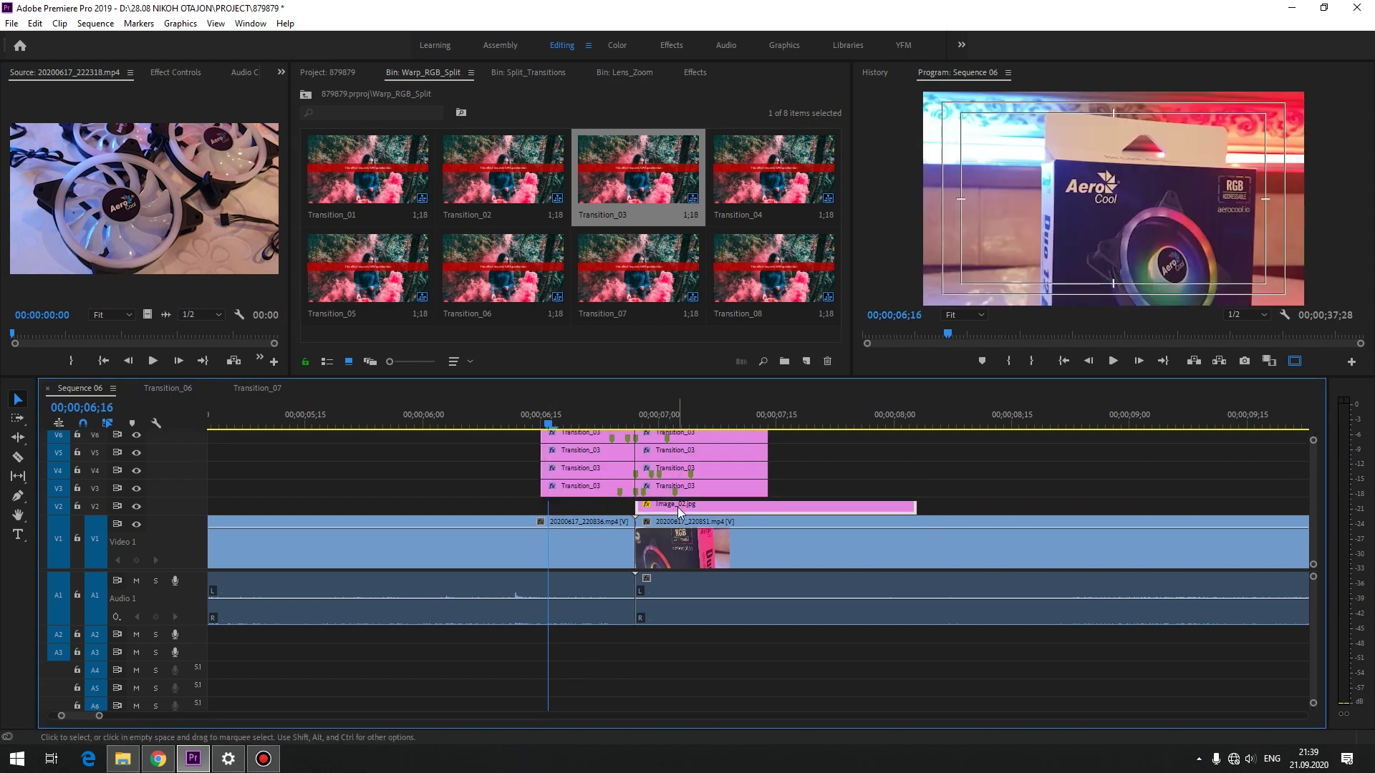
Step: Preview the Warp_RGB_Split transition twice from just before the cut
{"action": "left_click", "coordinate": [524, 416]}
{"action": "key", "text": "space"}
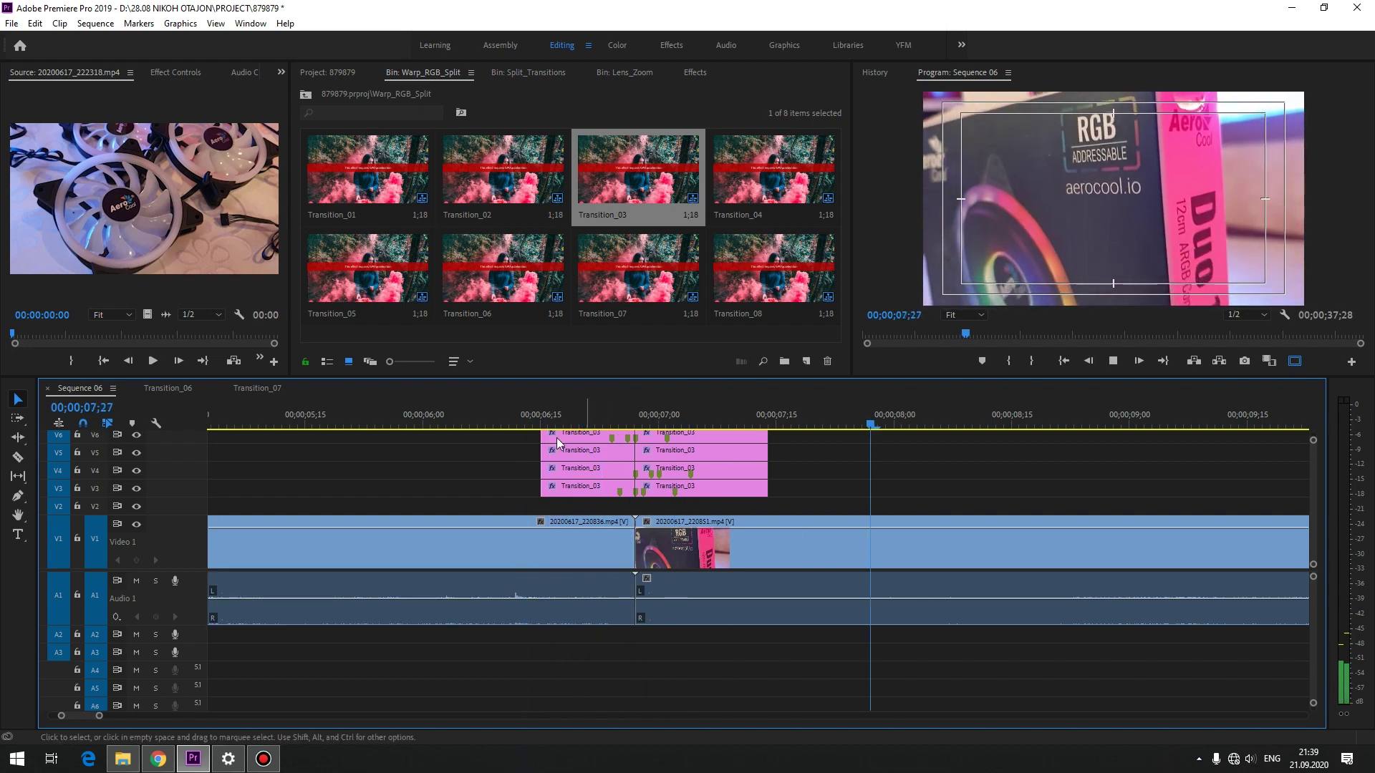
{"action": "left_click", "coordinate": [518, 418]}
{"action": "key", "text": "space"}
{"action": "key", "text": "space"}
{"action": "key", "text": "space"}
{"action": "key", "text": "space"}
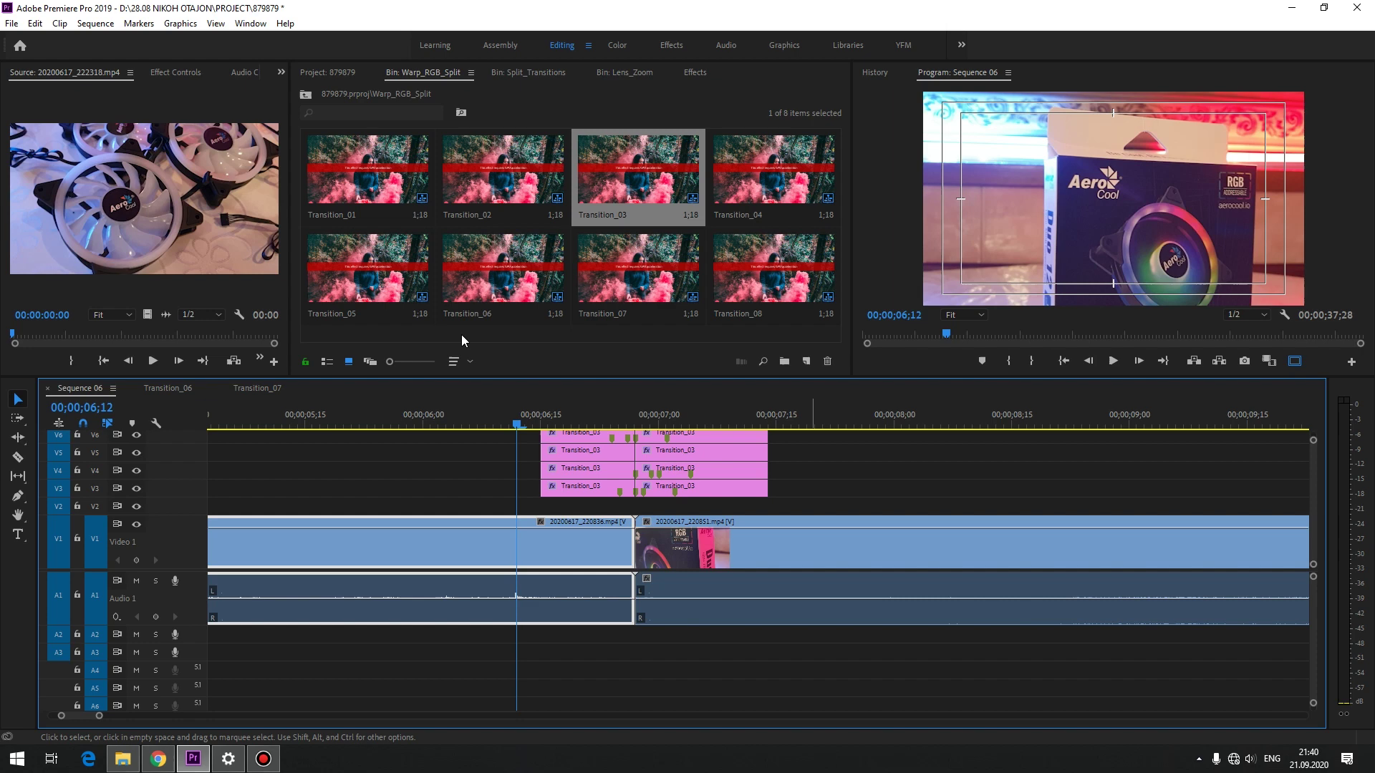
Step: Browse File Explorer from Transitions into Updates 2.0, then minimize it
{"action": "left_click", "coordinate": [324, 72]}
{"action": "left_click", "coordinate": [122, 758]}
{"action": "key", "text": "BackSpace"}
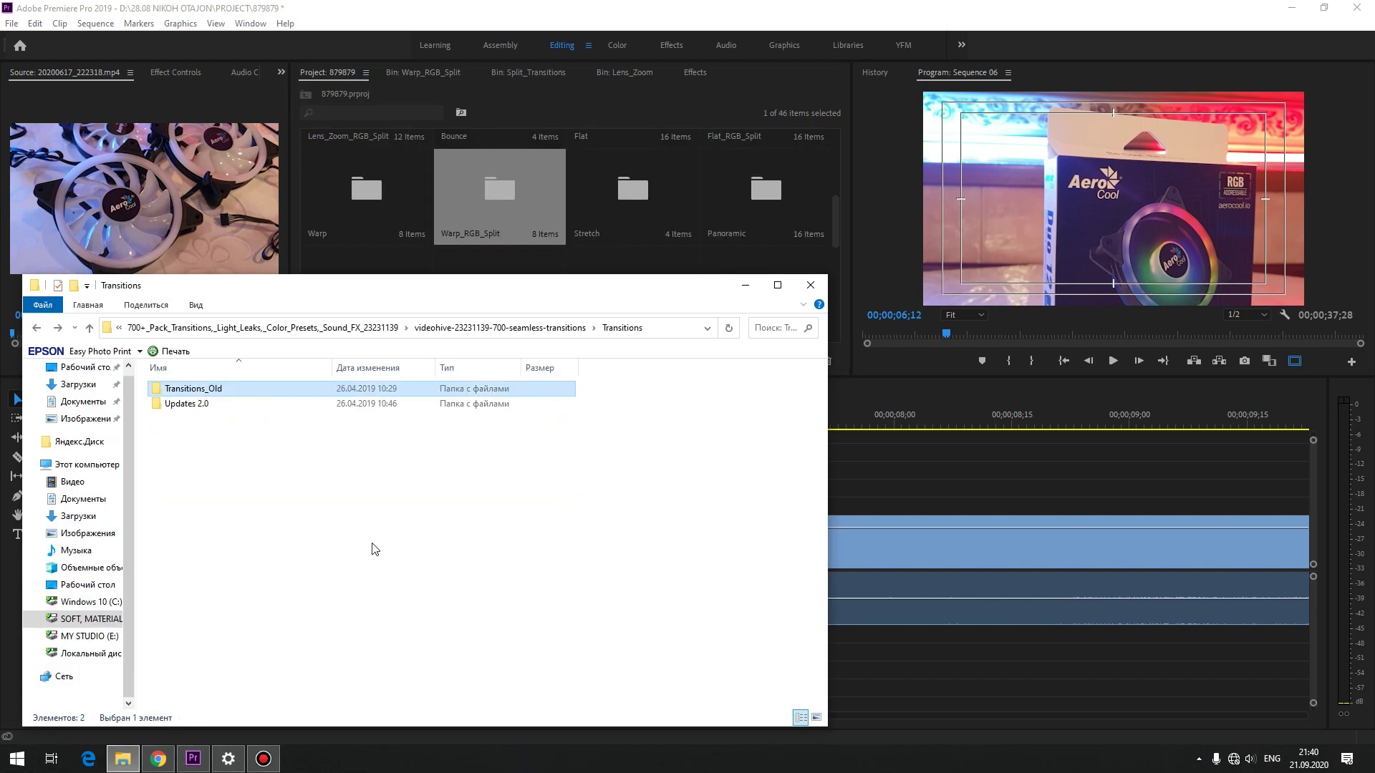
{"action": "double_click", "coordinate": [224, 406]}
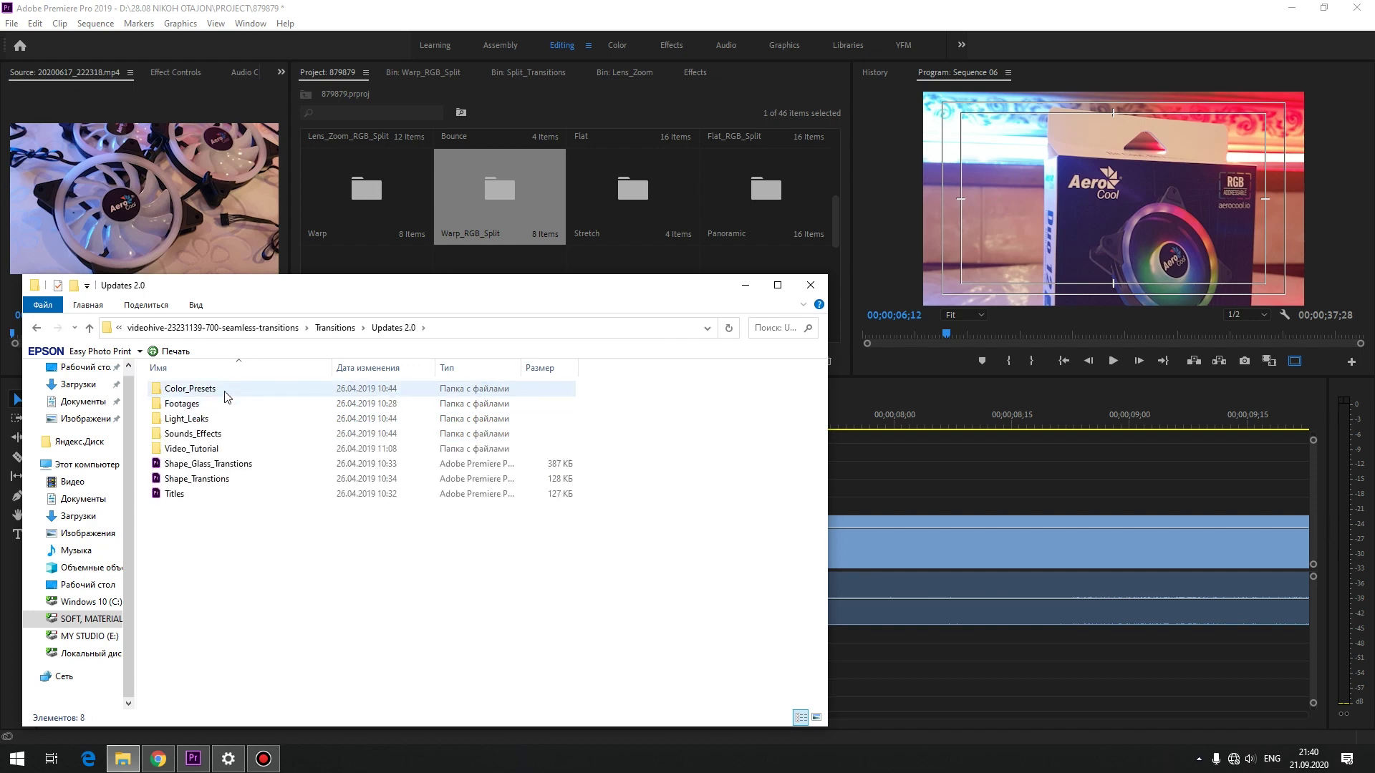
{"action": "left_click", "coordinate": [745, 285]}
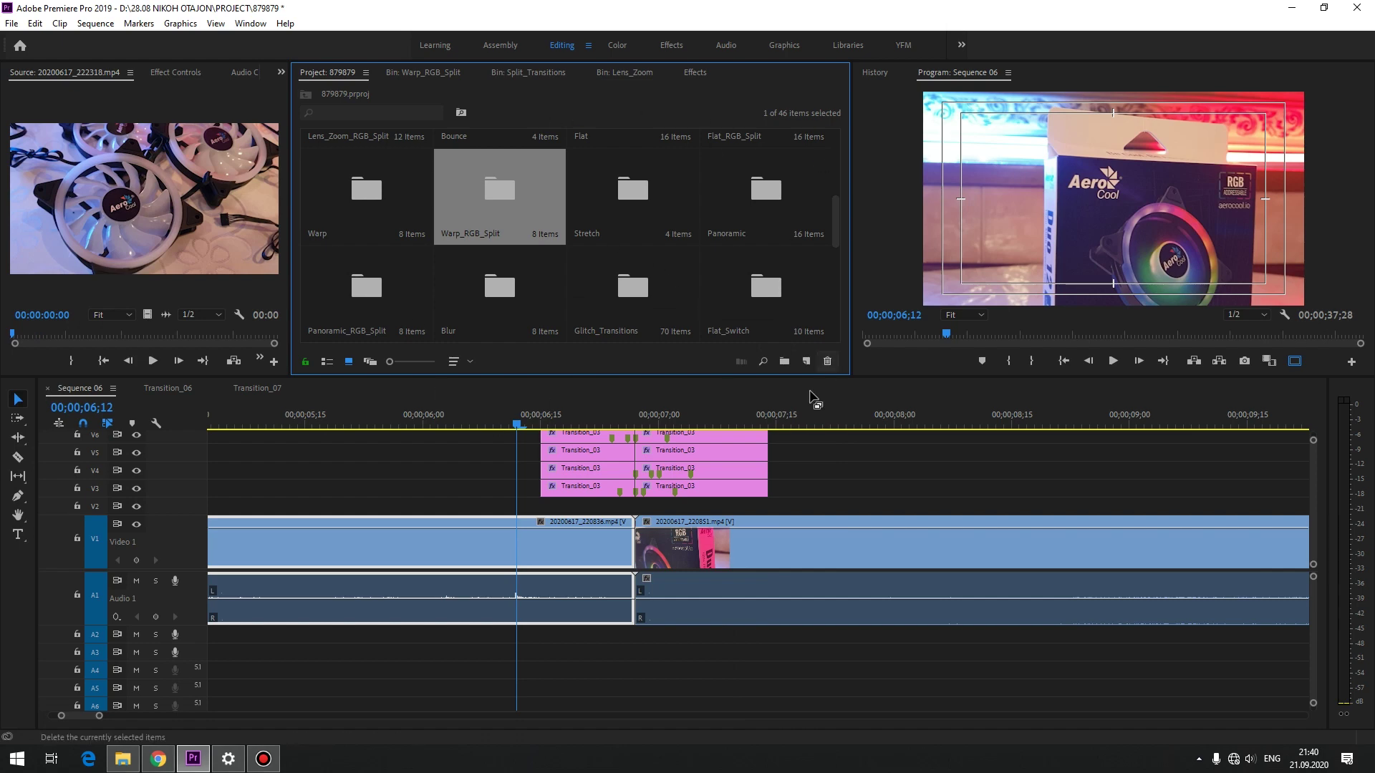
Step: Import Updates 2.0\Color_Presets\Color_Presets.prfpset into the Effects panel's Presets
{"action": "left_click", "coordinate": [697, 73]}
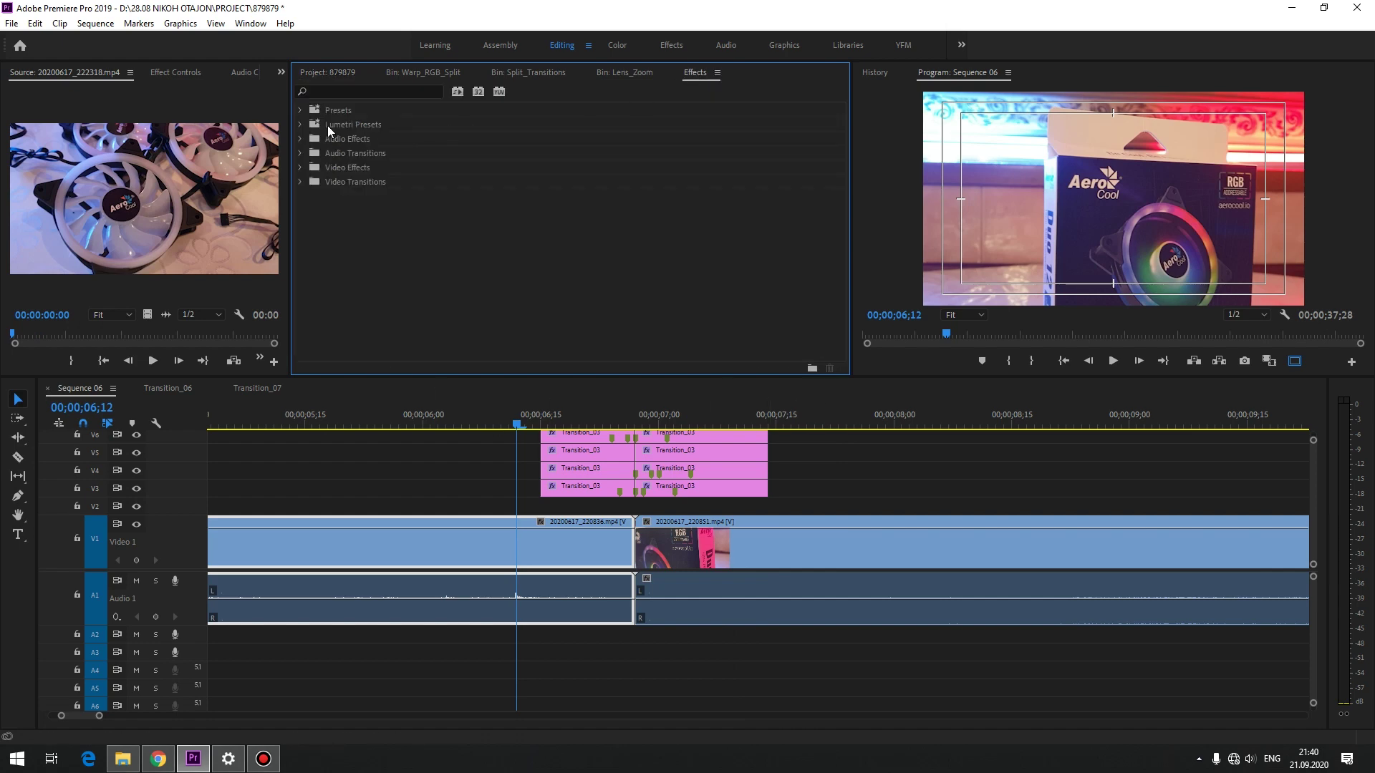
{"action": "left_click", "coordinate": [298, 114]}
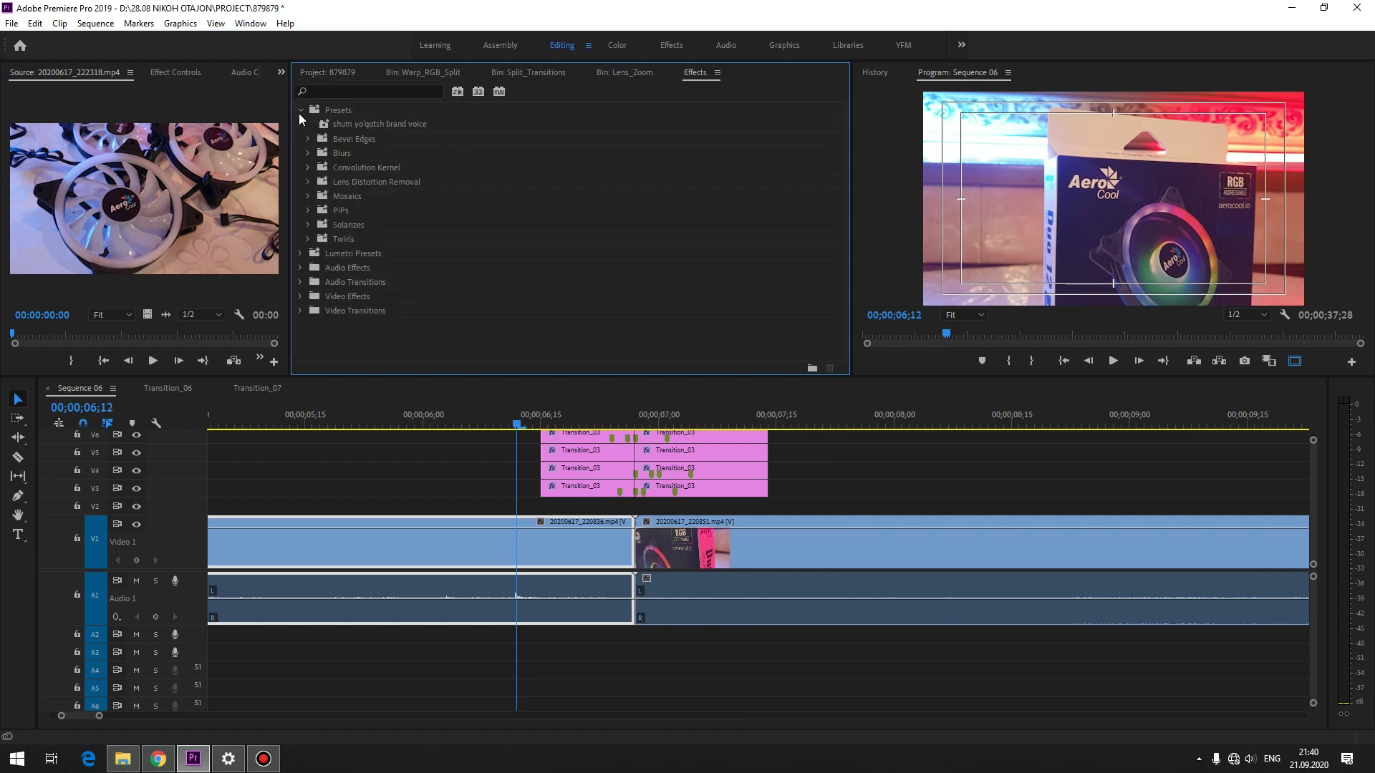
{"action": "right_click", "coordinate": [440, 106]}
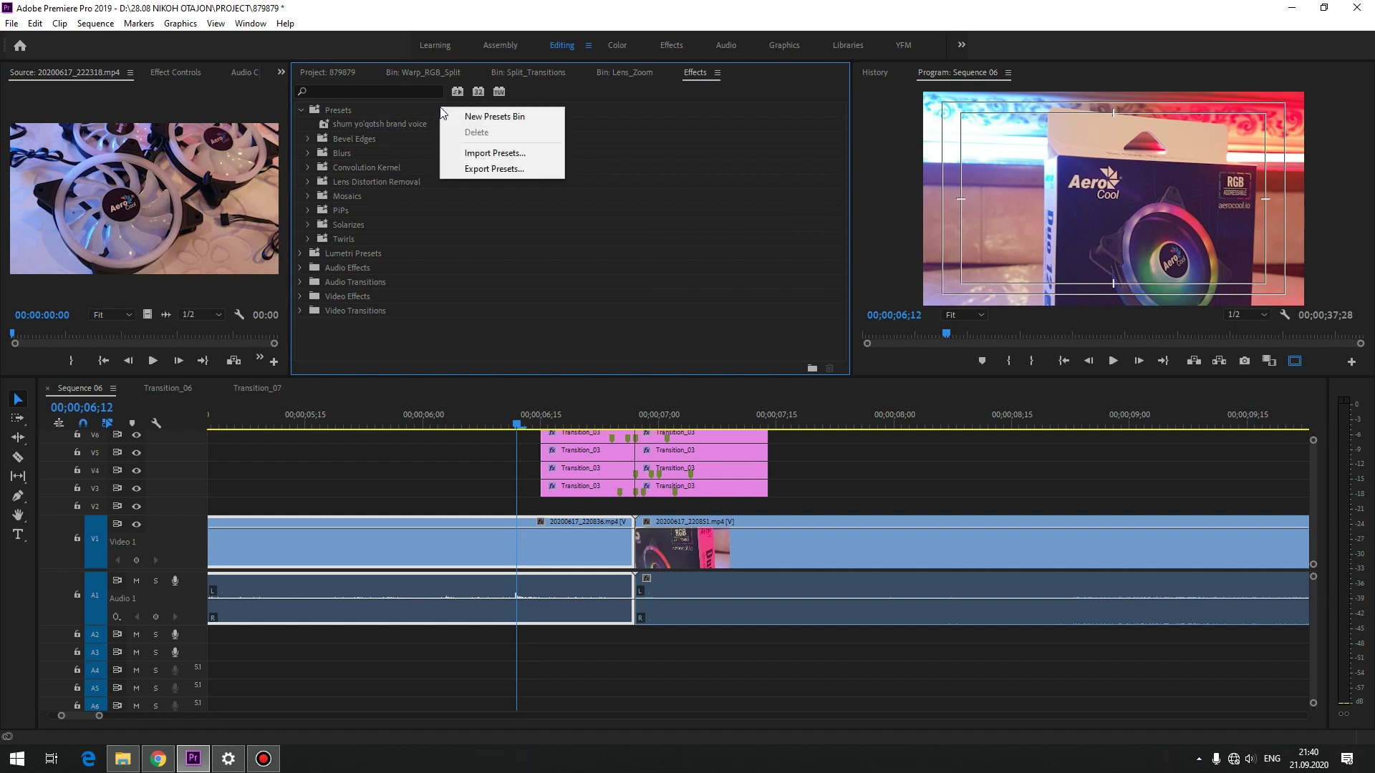
{"action": "left_click", "coordinate": [488, 151]}
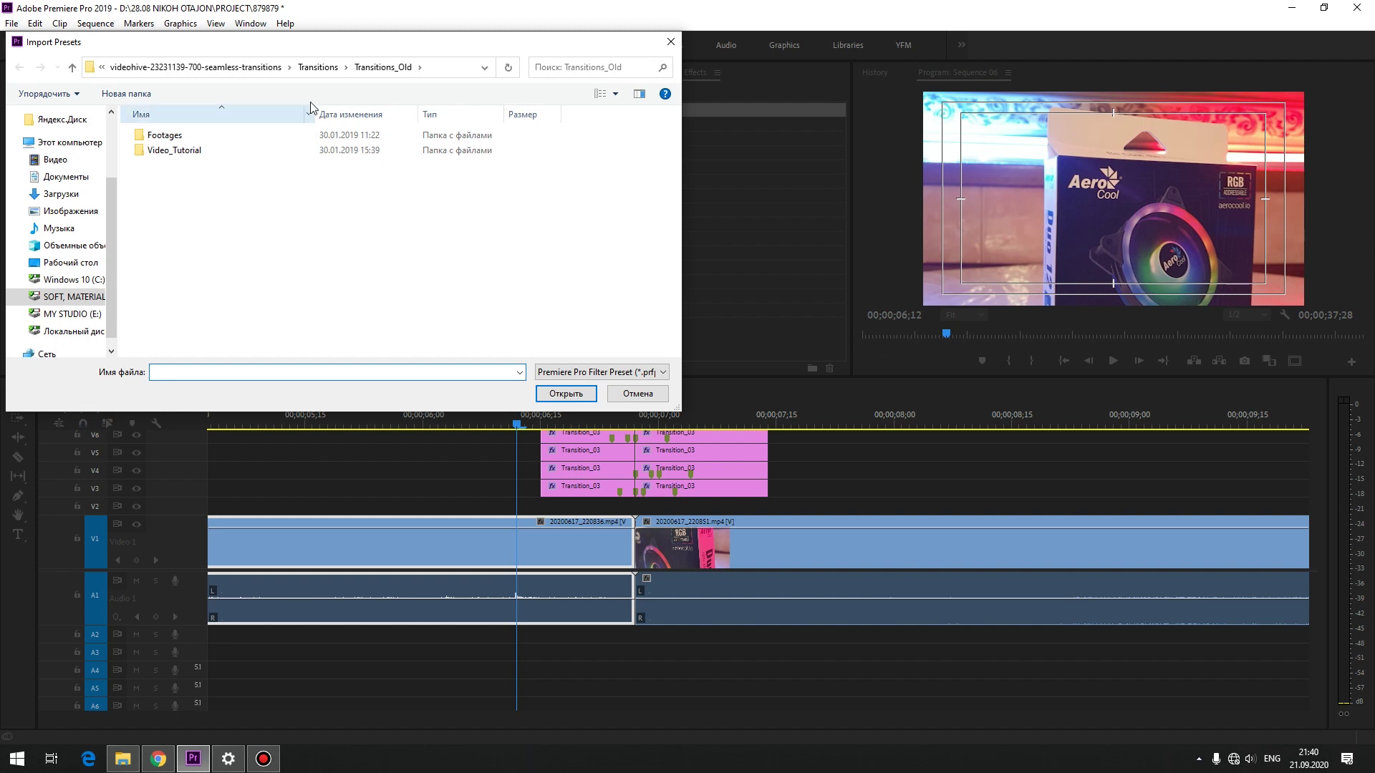
{"action": "left_click", "coordinate": [320, 68]}
{"action": "double_click", "coordinate": [189, 152]}
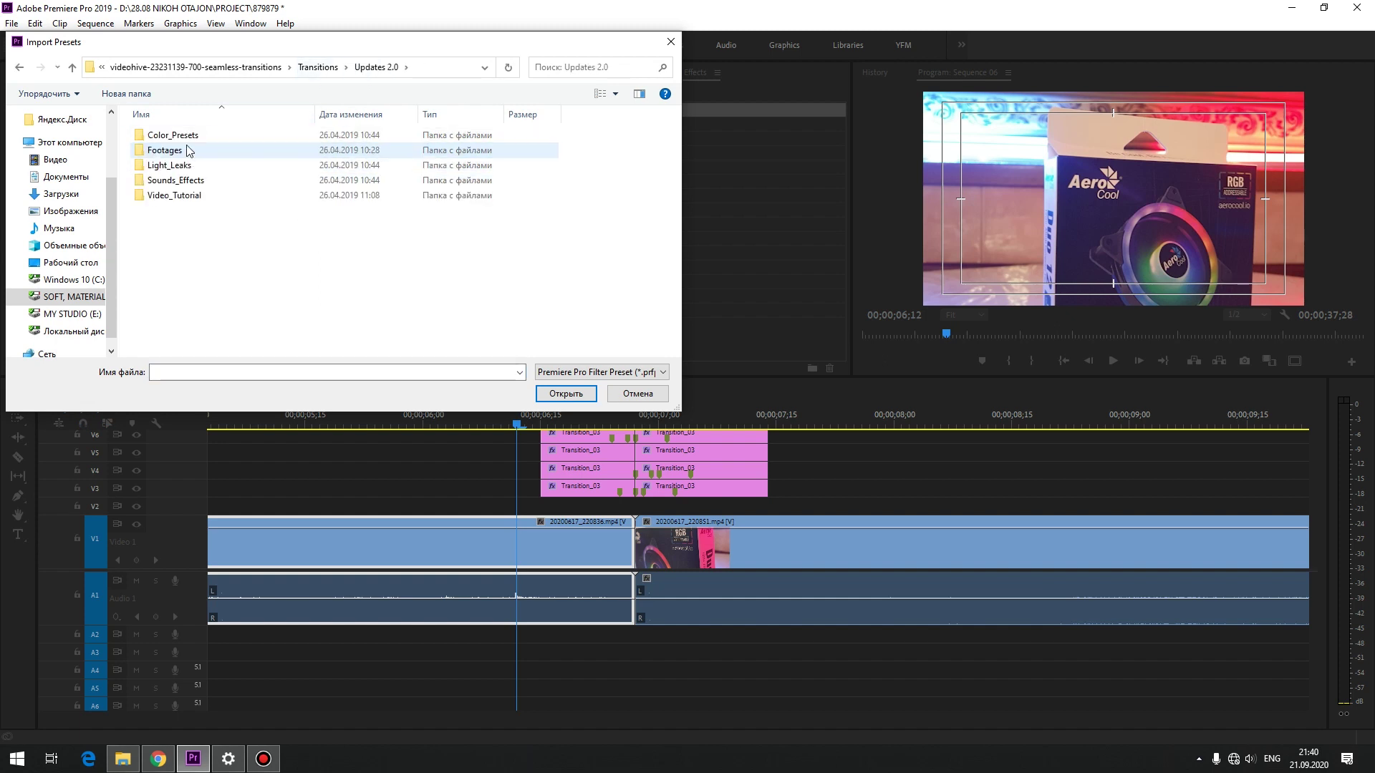
{"action": "double_click", "coordinate": [176, 136]}
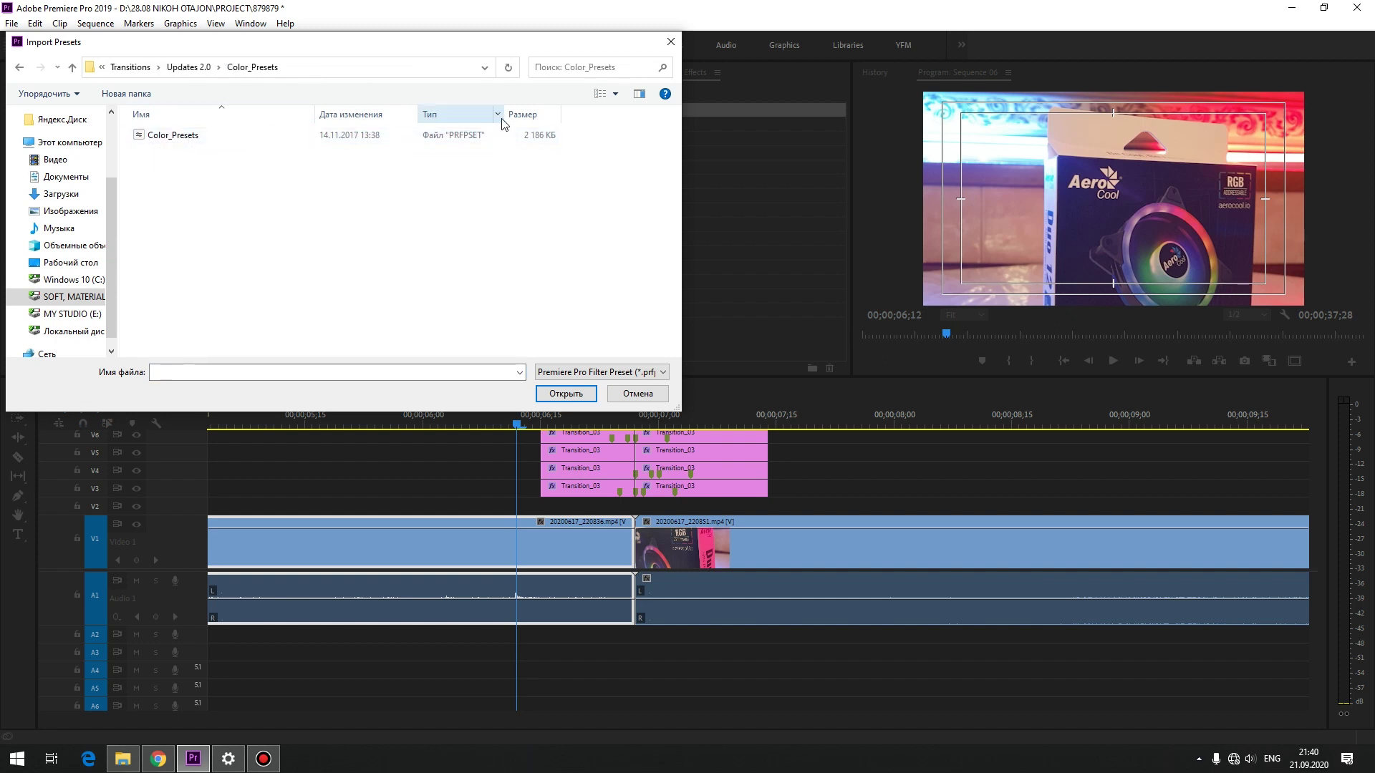
{"action": "double_click", "coordinate": [464, 135]}
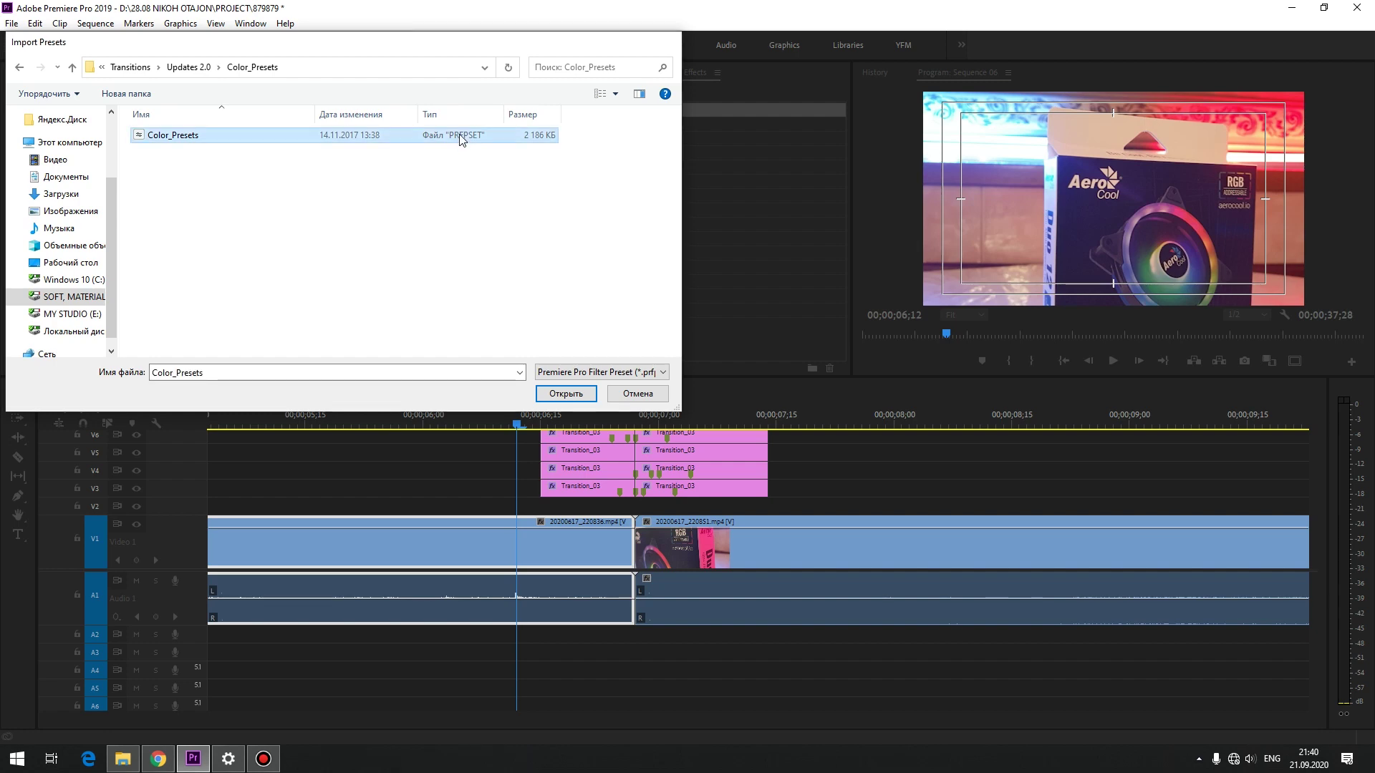
{"action": "scroll", "coordinate": [433, 239], "scroll_direction": "down", "scroll_amount": 1}
Step: Preview the BW Preset 02, Cinematic and Warm Day looks, ending on Warm Day 04
{"action": "left_click", "coordinate": [333, 124]}
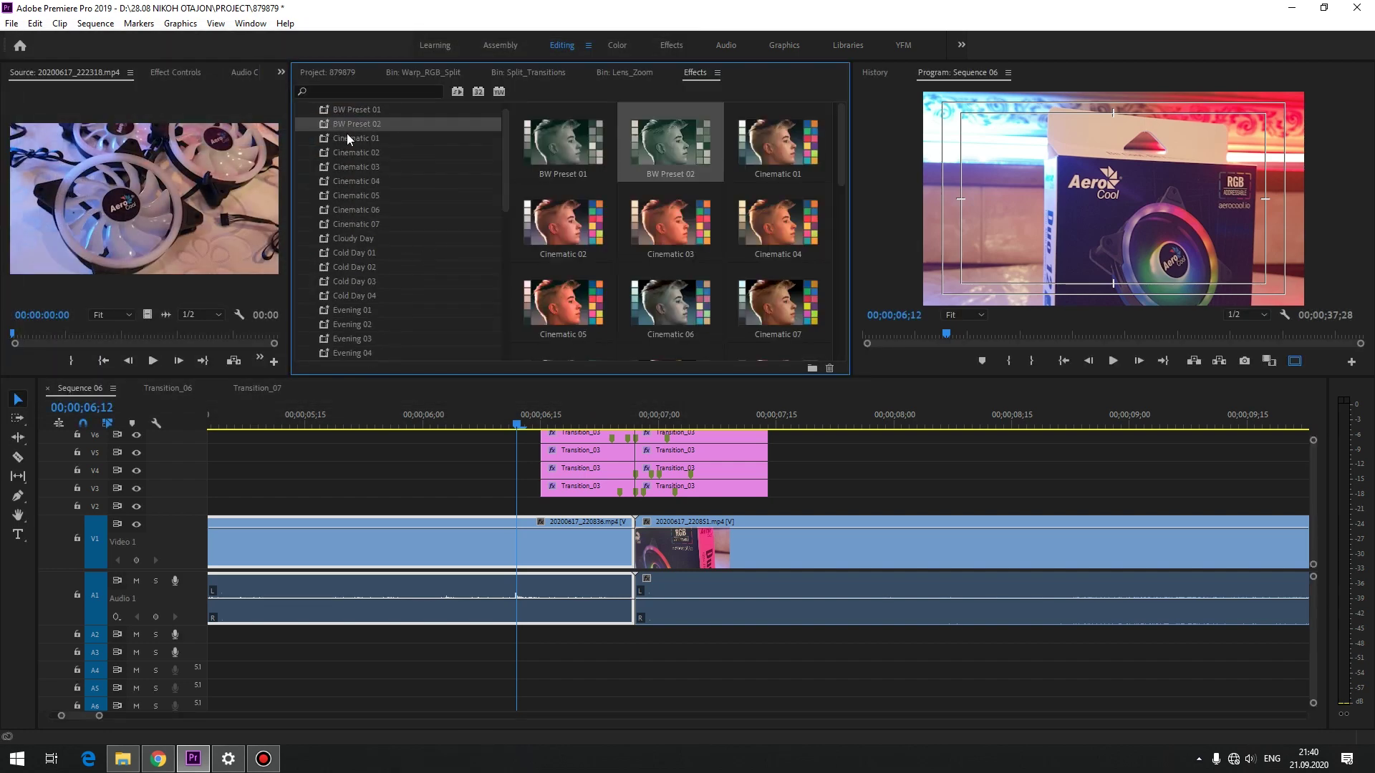
{"action": "left_click", "coordinate": [348, 140]}
{"action": "left_click", "coordinate": [684, 229]}
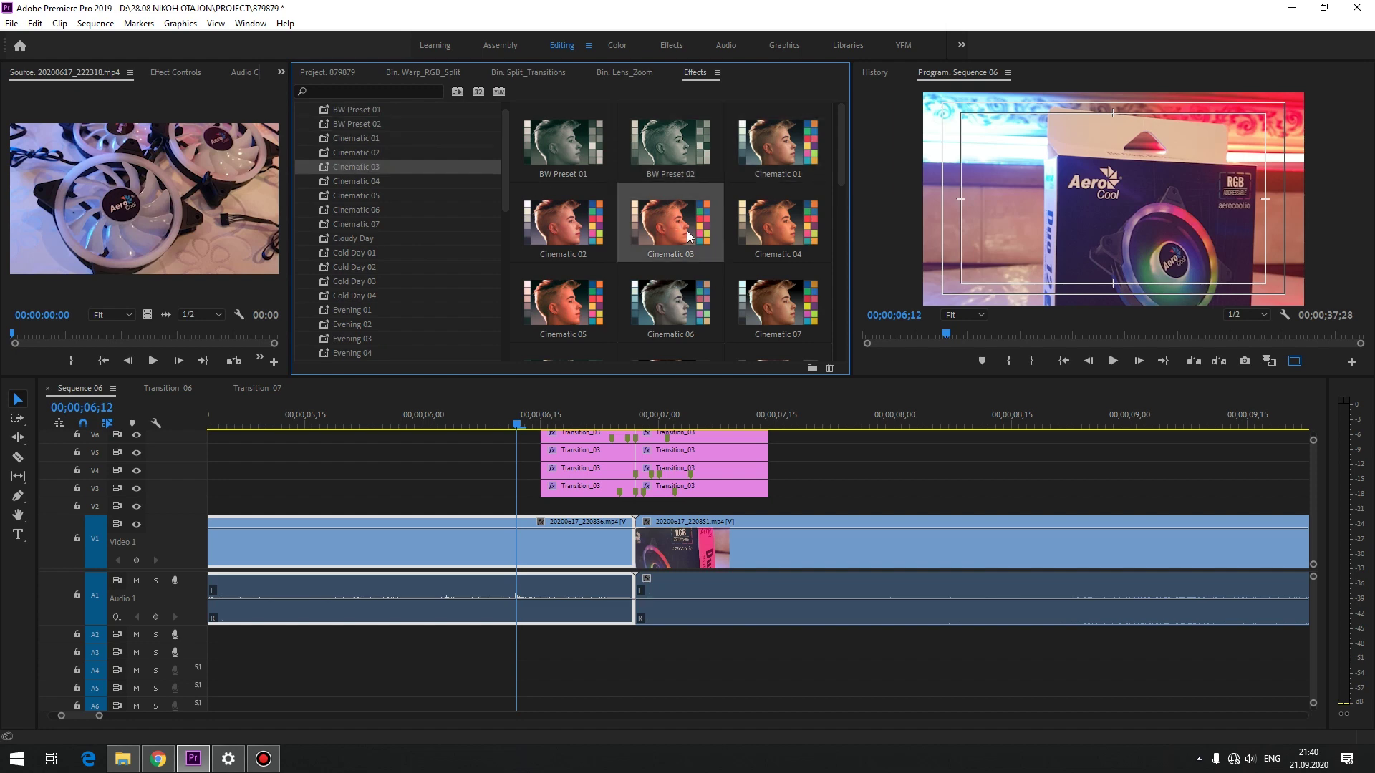
{"action": "left_click", "coordinate": [668, 290]}
{"action": "scroll", "coordinate": [672, 272], "scroll_direction": "down", "scroll_amount": 3}
{"action": "scroll", "coordinate": [672, 272], "scroll_direction": "down", "scroll_amount": 3}
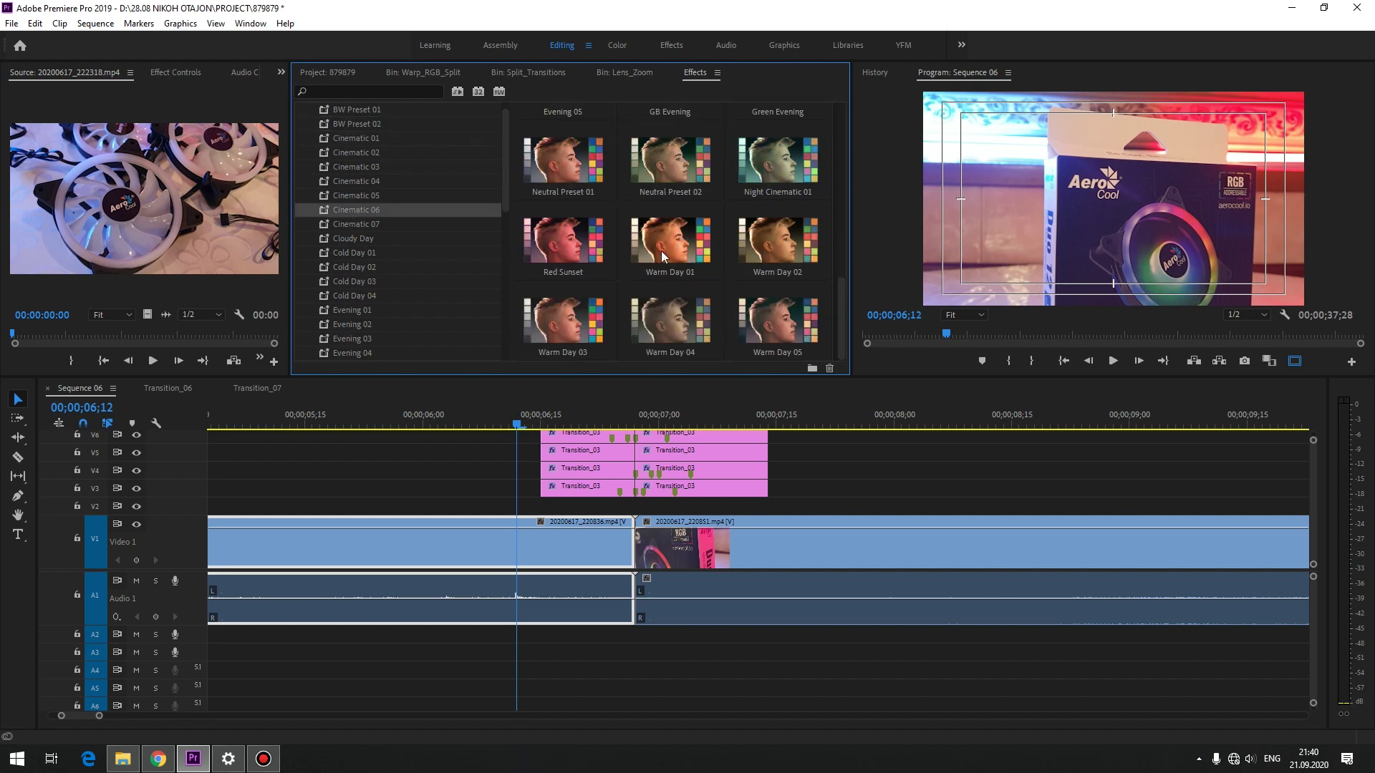
{"action": "left_click", "coordinate": [657, 260]}
{"action": "left_click", "coordinate": [665, 321]}
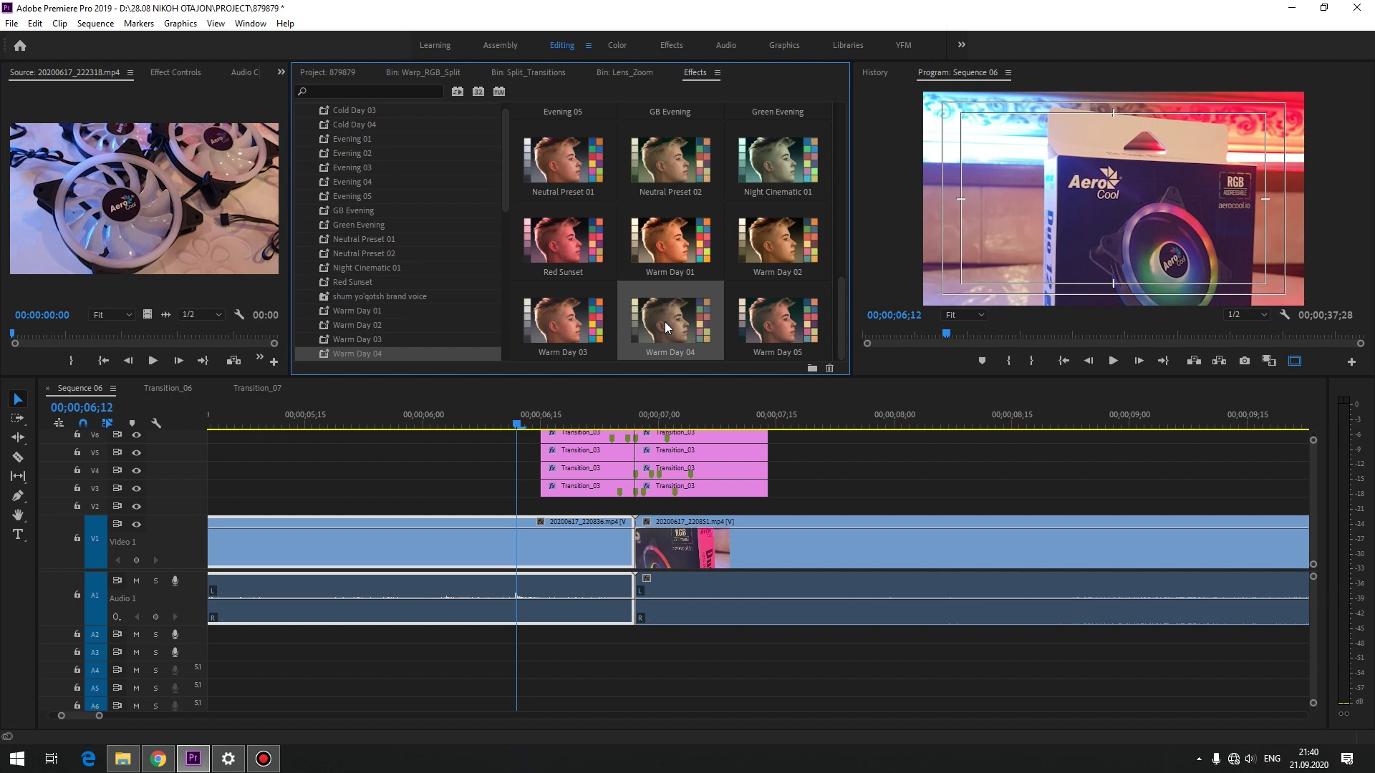
Step: Try the Warm Day 04 grade on the first fan clip, then delete it from the clip
{"action": "left_click", "coordinate": [469, 424]}
{"action": "mouse_move", "coordinate": [676, 321]}
{"action": "left_mouse_down"}
{"action": "mouse_move", "coordinate": [598, 448]}
{"action": "mouse_move", "coordinate": [508, 547]}
{"action": "left_mouse_up"}
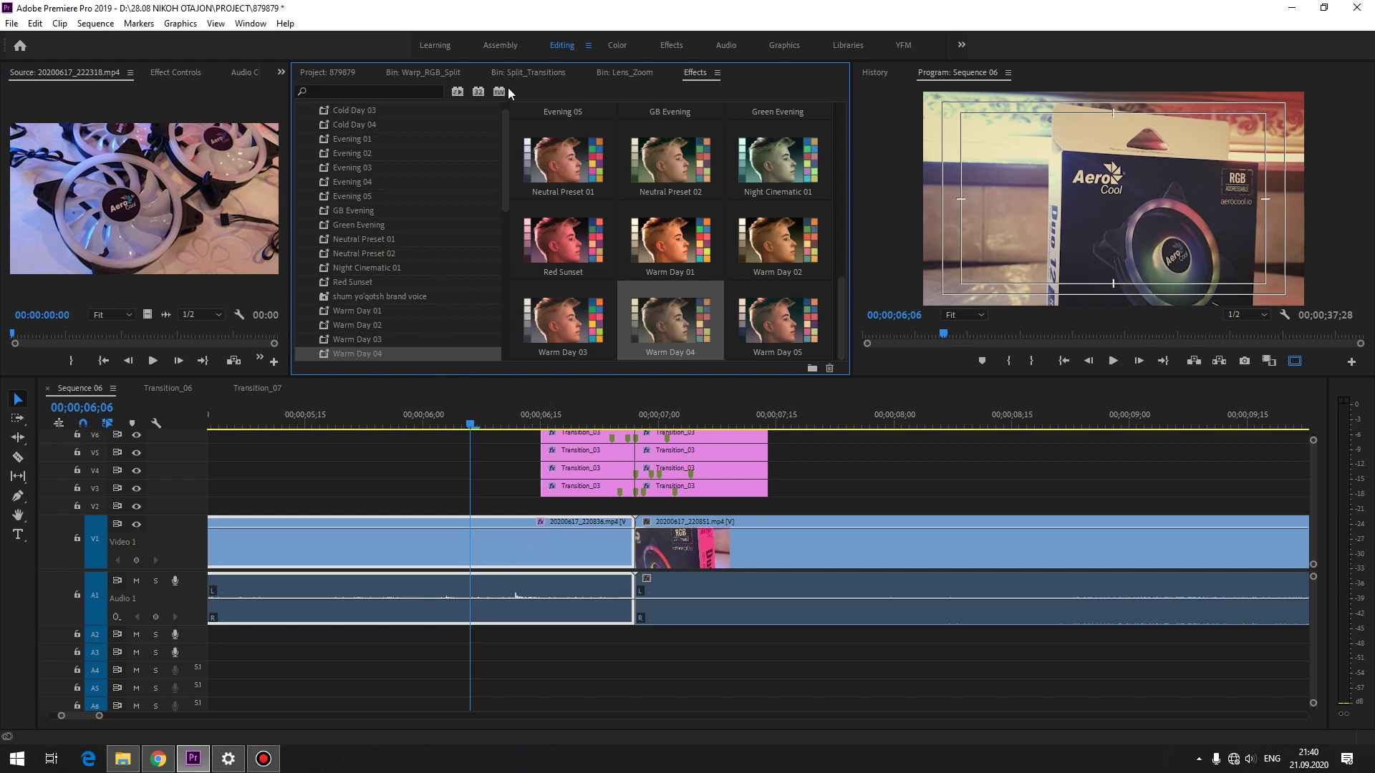
{"action": "left_click", "coordinate": [173, 75]}
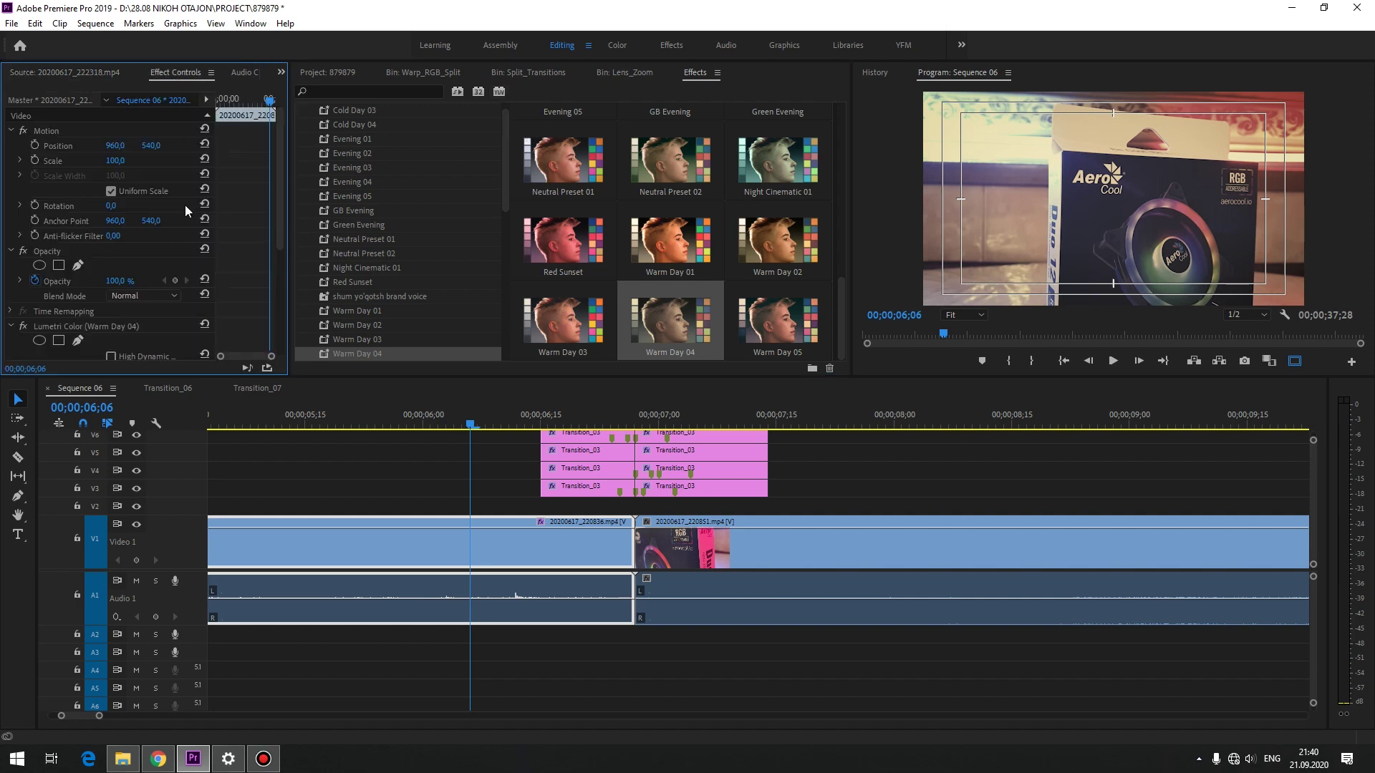
{"action": "scroll", "coordinate": [247, 258], "scroll_direction": "down", "scroll_amount": 5}
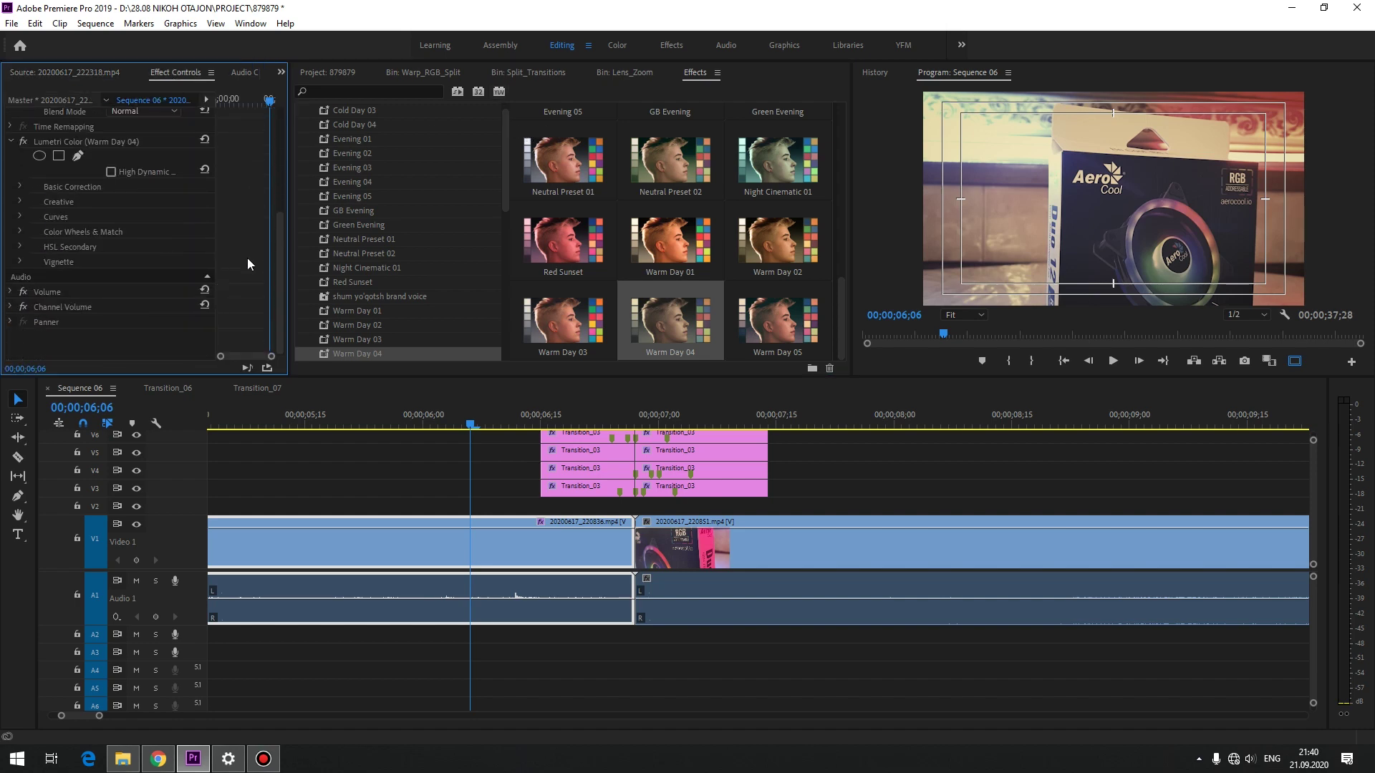
{"action": "left_click", "coordinate": [89, 143]}
{"action": "key", "text": "Delete"}
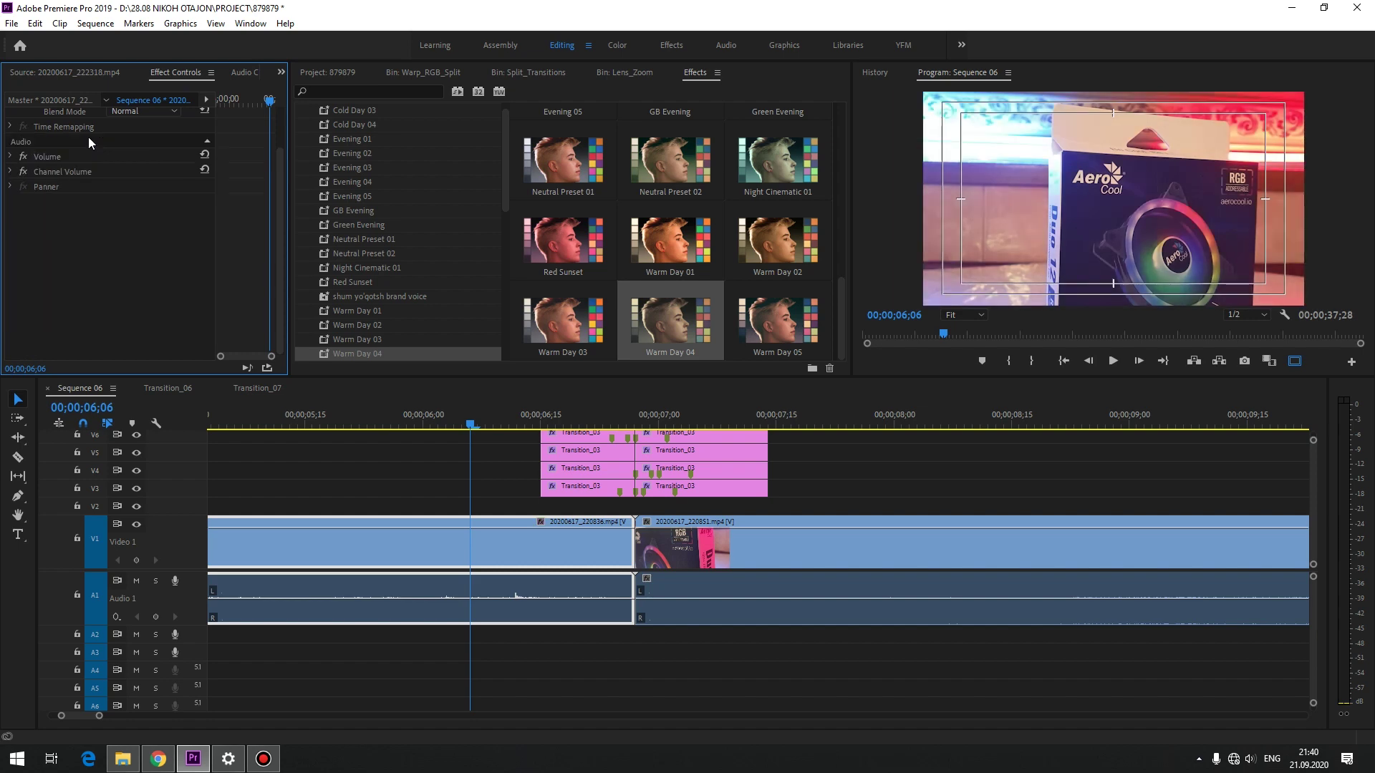
Step: Collapse and reopen the presets folder and reselect the Warm Day 04 preset
{"action": "scroll", "coordinate": [381, 239], "scroll_direction": "up", "scroll_amount": 2}
{"action": "scroll", "coordinate": [386, 255], "scroll_direction": "up", "scroll_amount": 3}
{"action": "left_click", "coordinate": [301, 110]}
{"action": "left_click", "coordinate": [300, 110]}
{"action": "scroll", "coordinate": [362, 331], "scroll_direction": "down", "scroll_amount": 5}
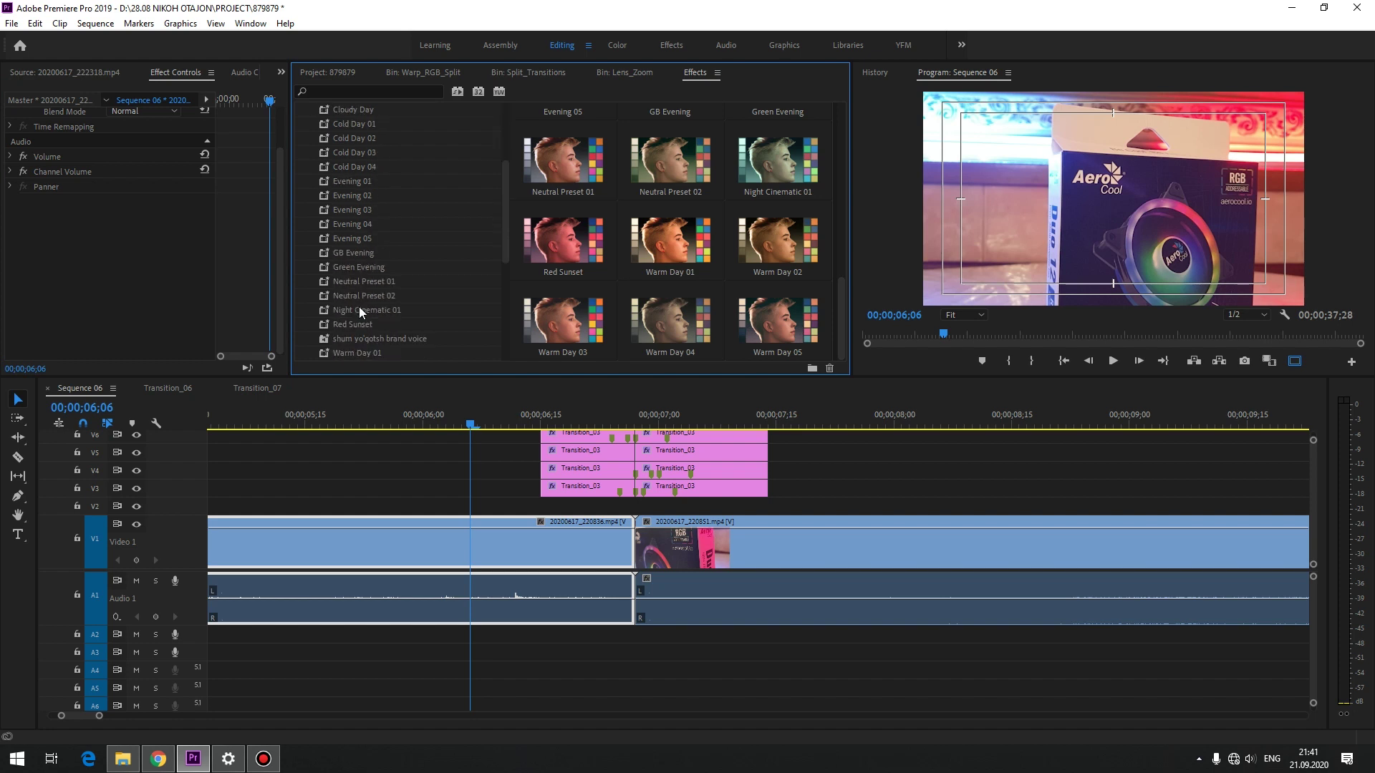
{"action": "left_click", "coordinate": [359, 309]}
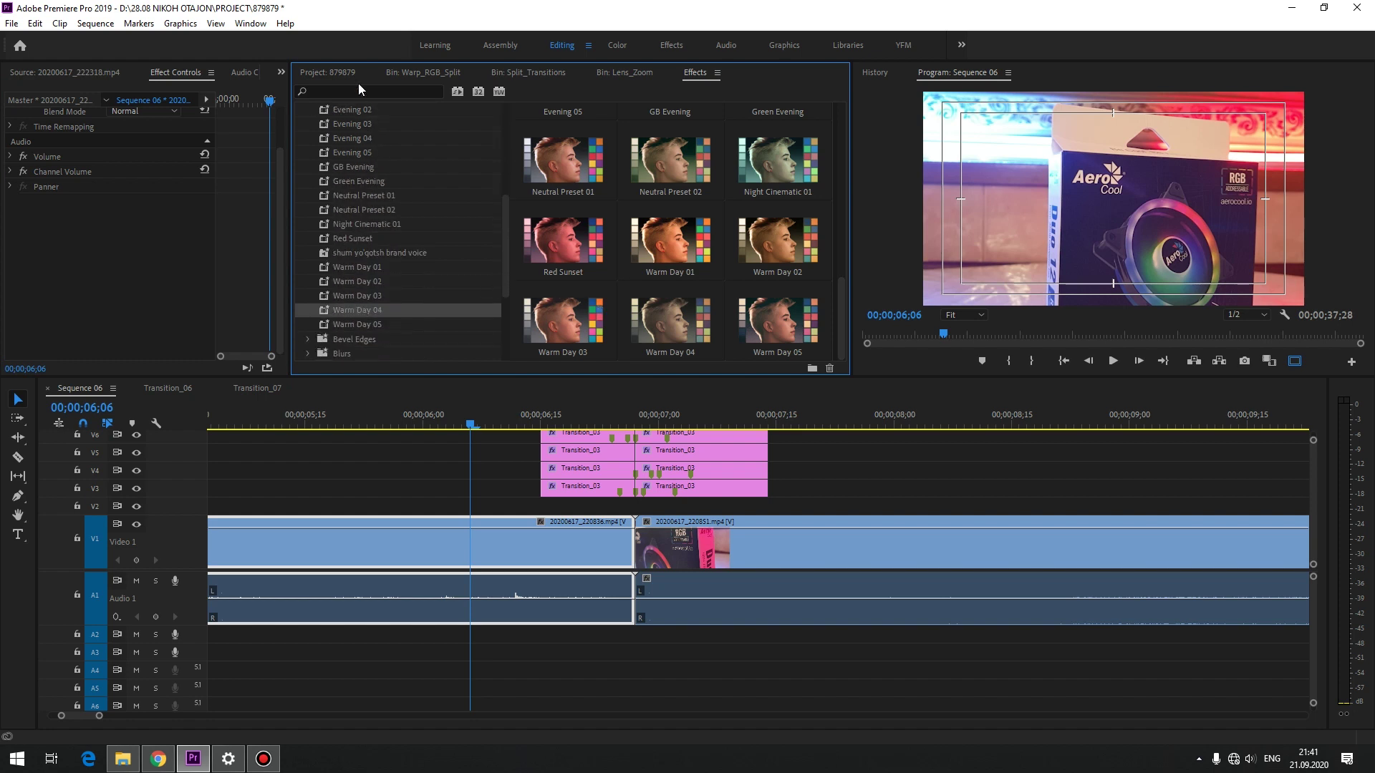
Step: Scroll the preset thumbnails back to BW Preset 01 and the Cinematic looks, then return to Updates 2.0
{"action": "scroll", "coordinate": [367, 251], "scroll_direction": "up", "scroll_amount": 3}
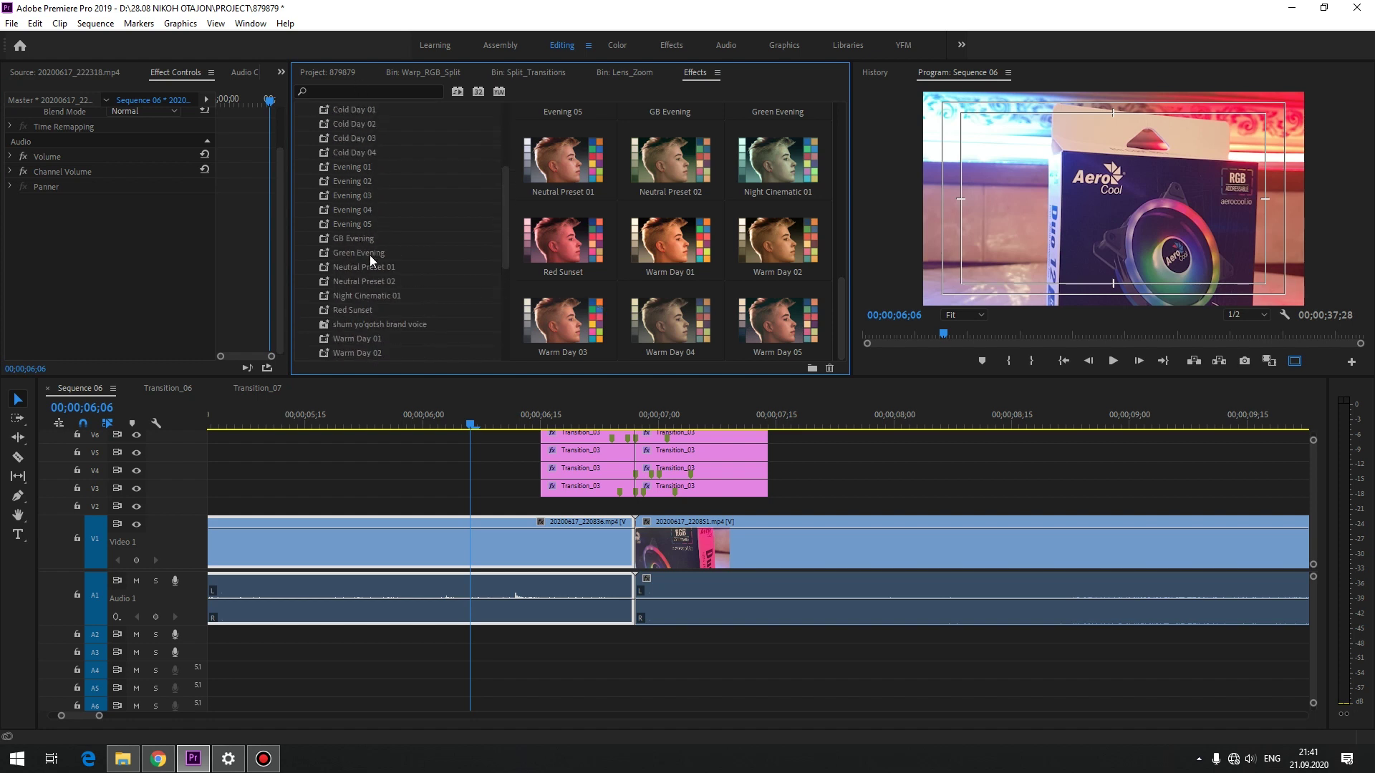
{"action": "scroll", "coordinate": [690, 238], "scroll_direction": "up", "scroll_amount": 1}
{"action": "scroll", "coordinate": [717, 281], "scroll_direction": "up", "scroll_amount": 3}
{"action": "scroll", "coordinate": [688, 215], "scroll_direction": "up", "scroll_amount": 2}
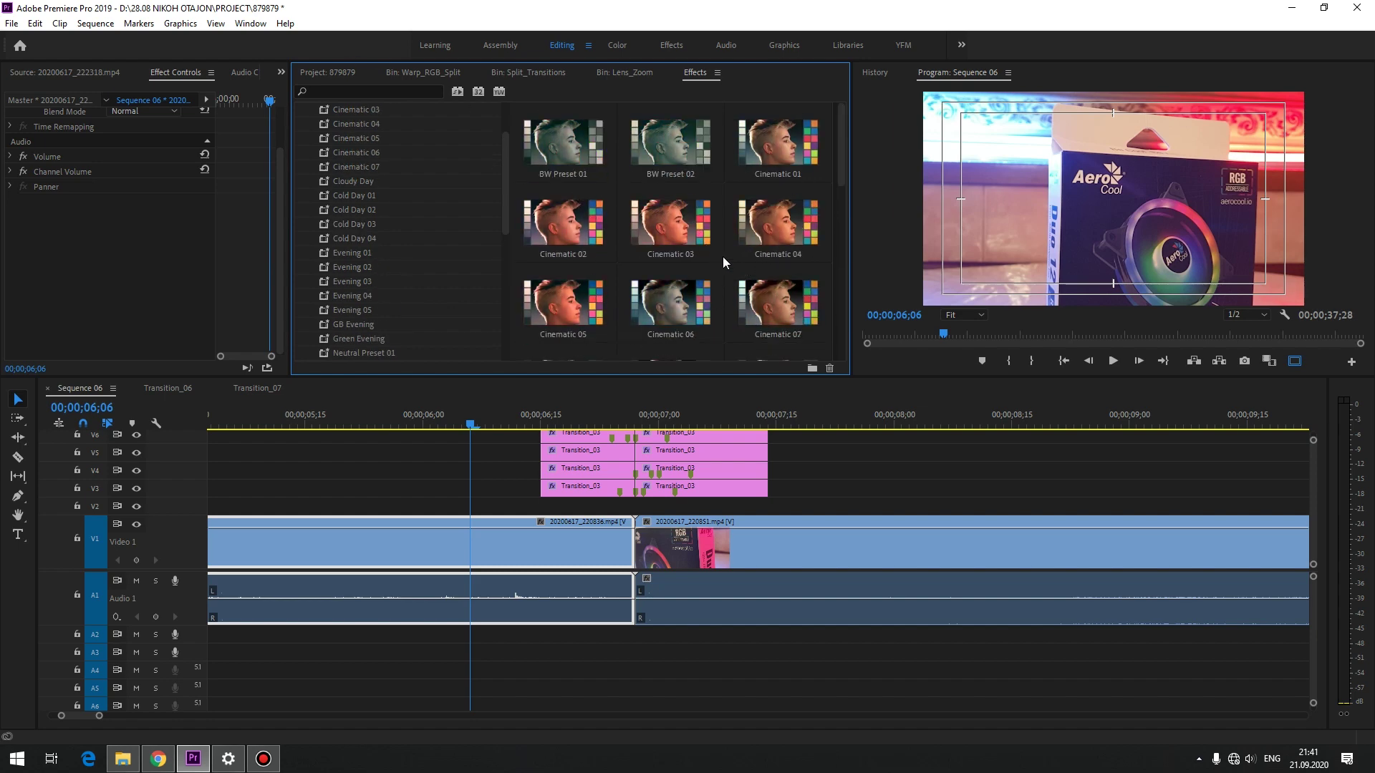
{"action": "scroll", "coordinate": [788, 231], "scroll_direction": "down", "scroll_amount": 2}
{"action": "scroll", "coordinate": [787, 230], "scroll_direction": "down", "scroll_amount": 2}
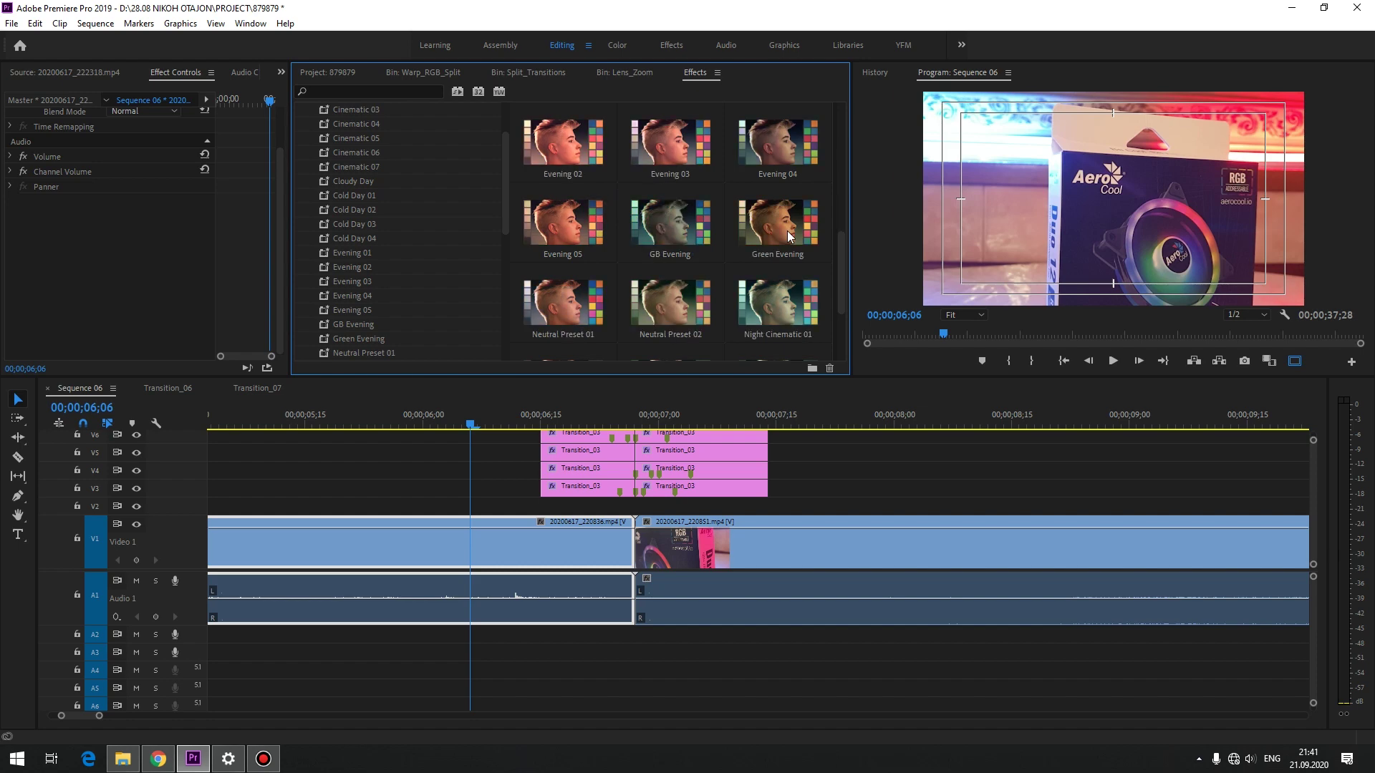
{"action": "scroll", "coordinate": [764, 244], "scroll_direction": "down", "scroll_amount": 1}
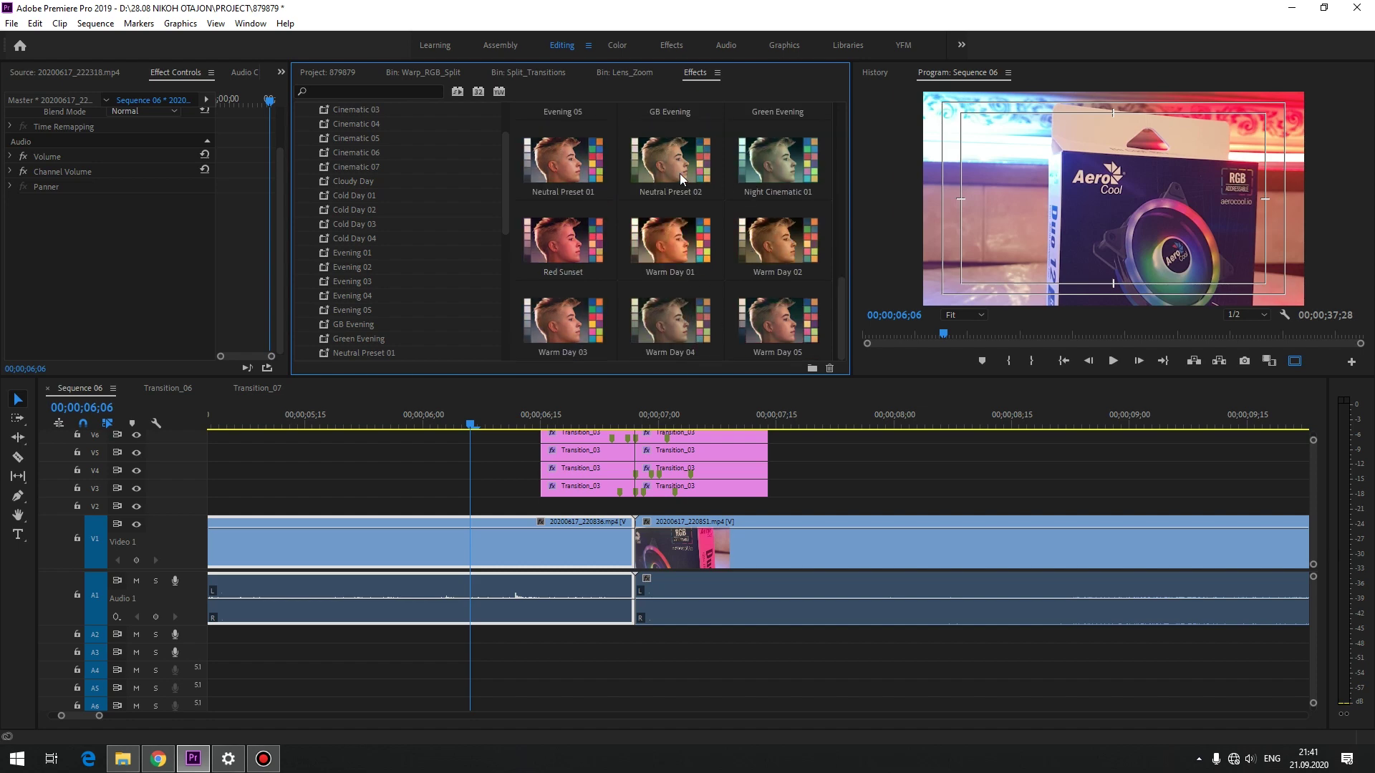
{"action": "scroll", "coordinate": [697, 202], "scroll_direction": "up", "scroll_amount": 5}
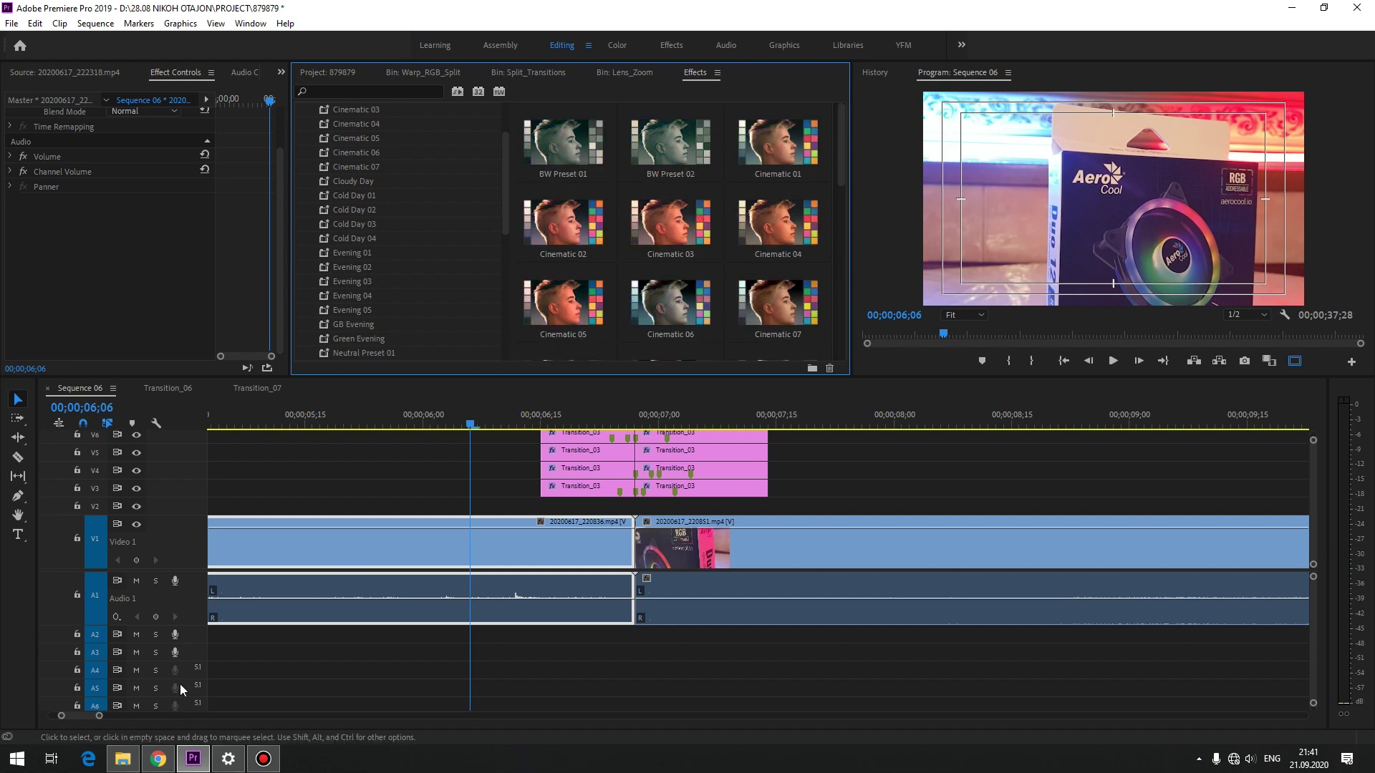
{"action": "left_click", "coordinate": [133, 759]}
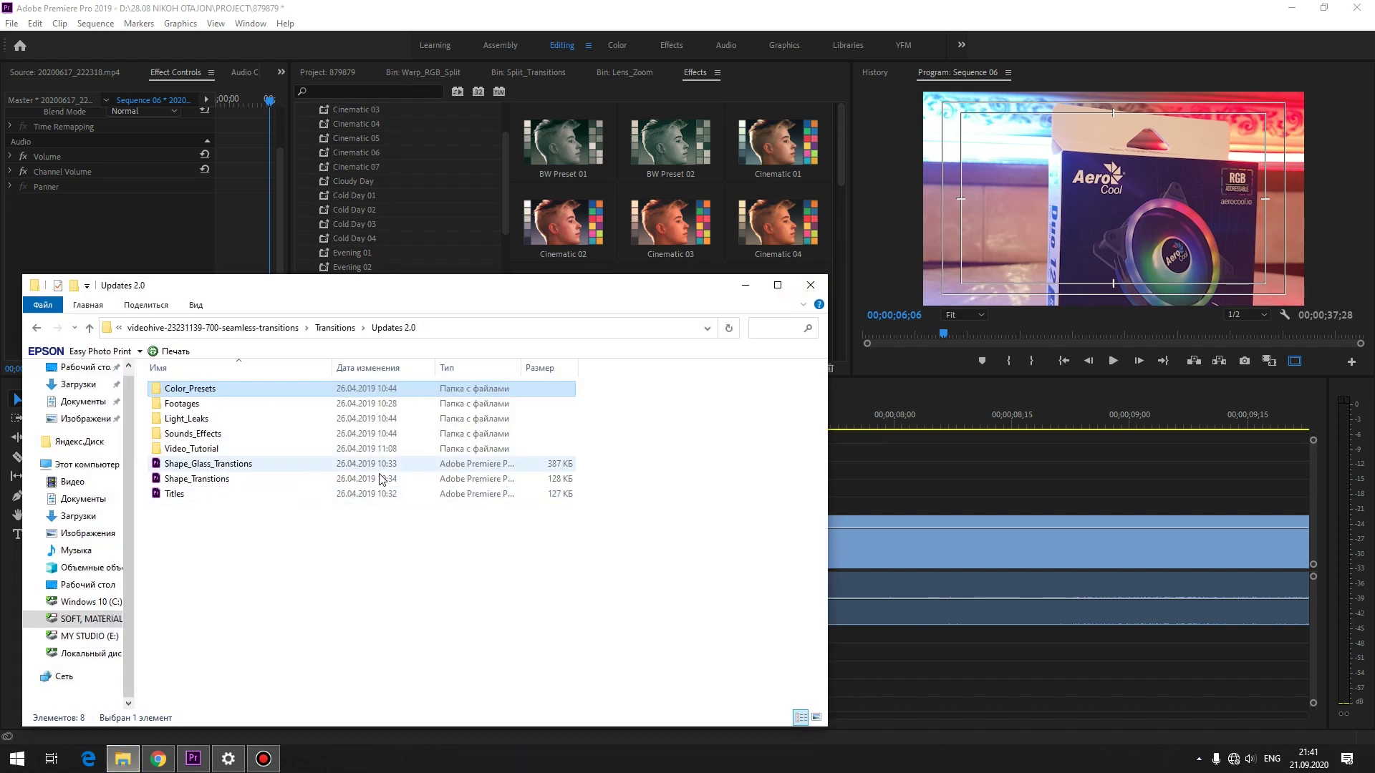
Step: Open the Light_Leaks folder, import Light_Leaks_30 and place it on V3 above the footage
{"action": "left_click", "coordinate": [698, 461]}
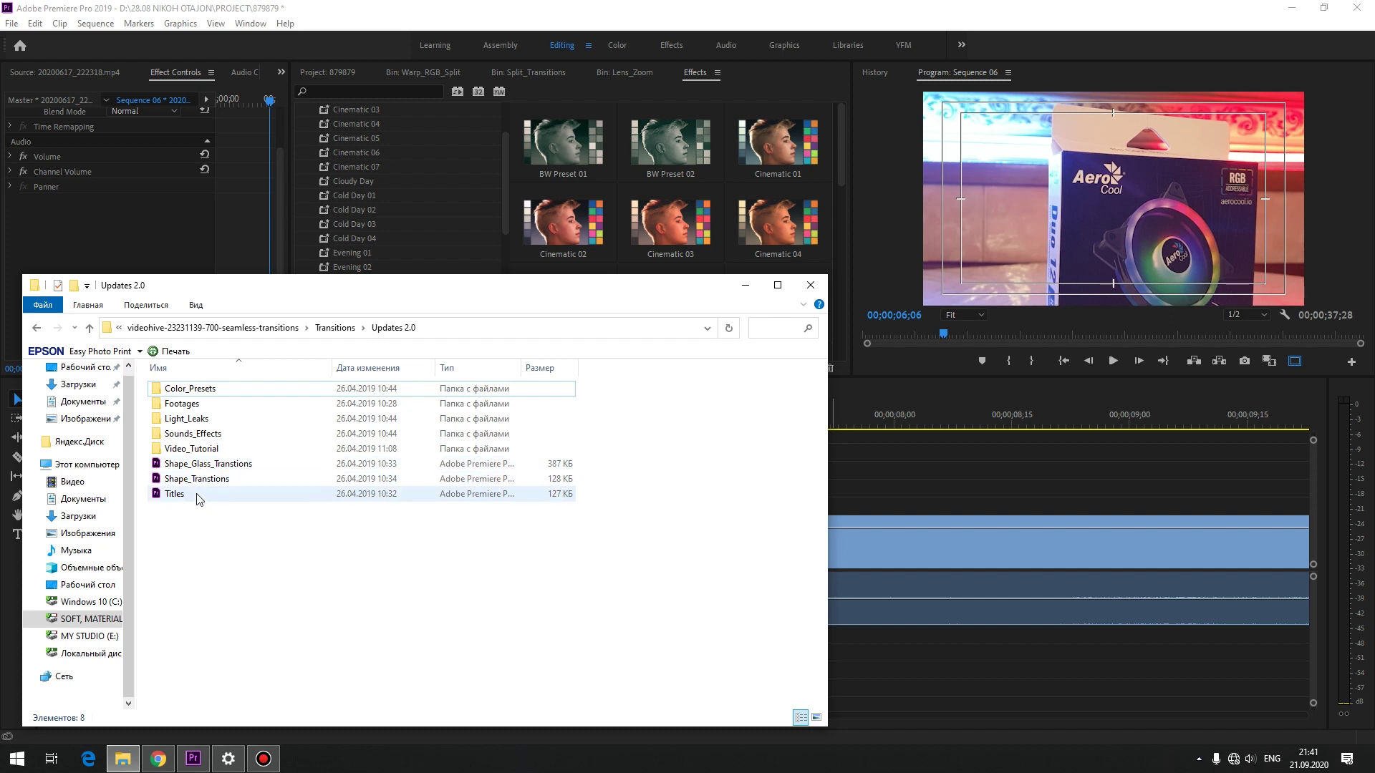
{"action": "double_click", "coordinate": [188, 418]}
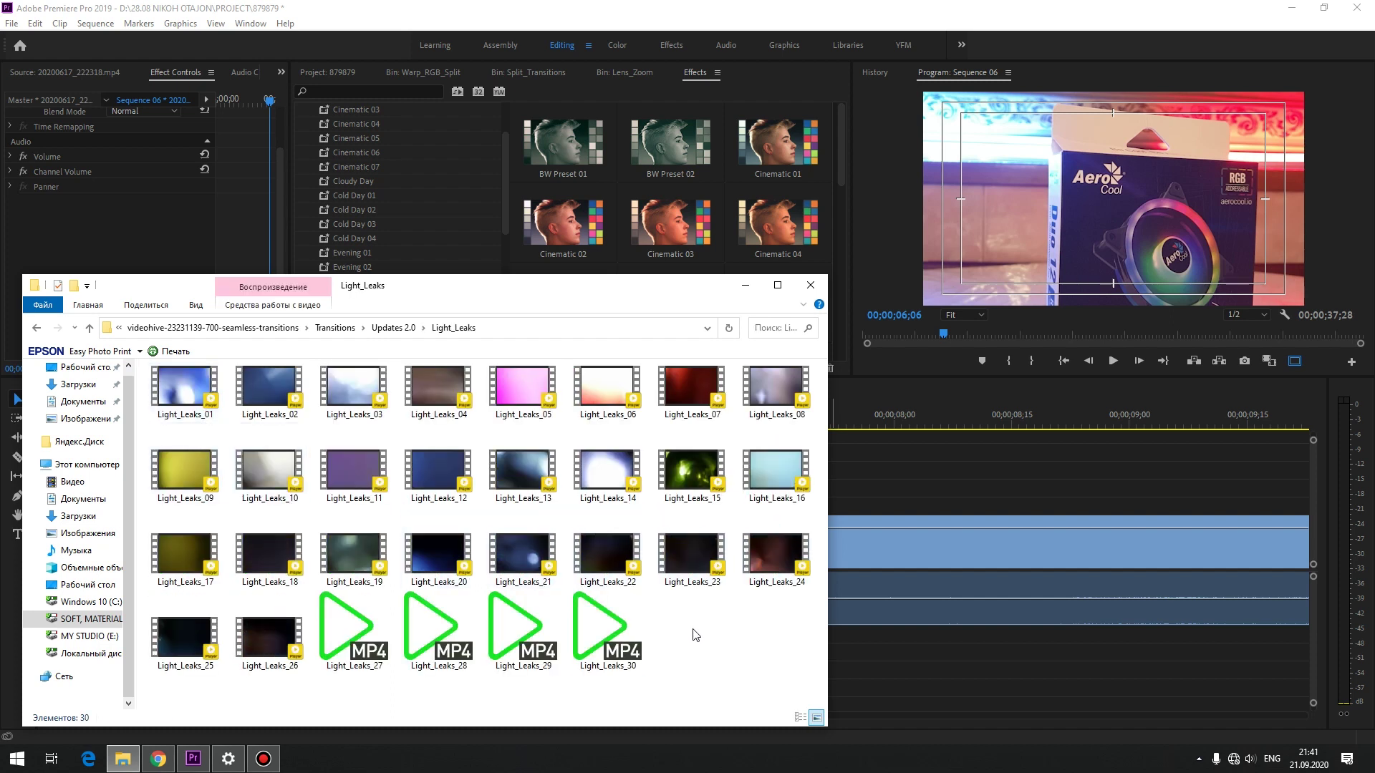
{"action": "left_click", "coordinate": [741, 286]}
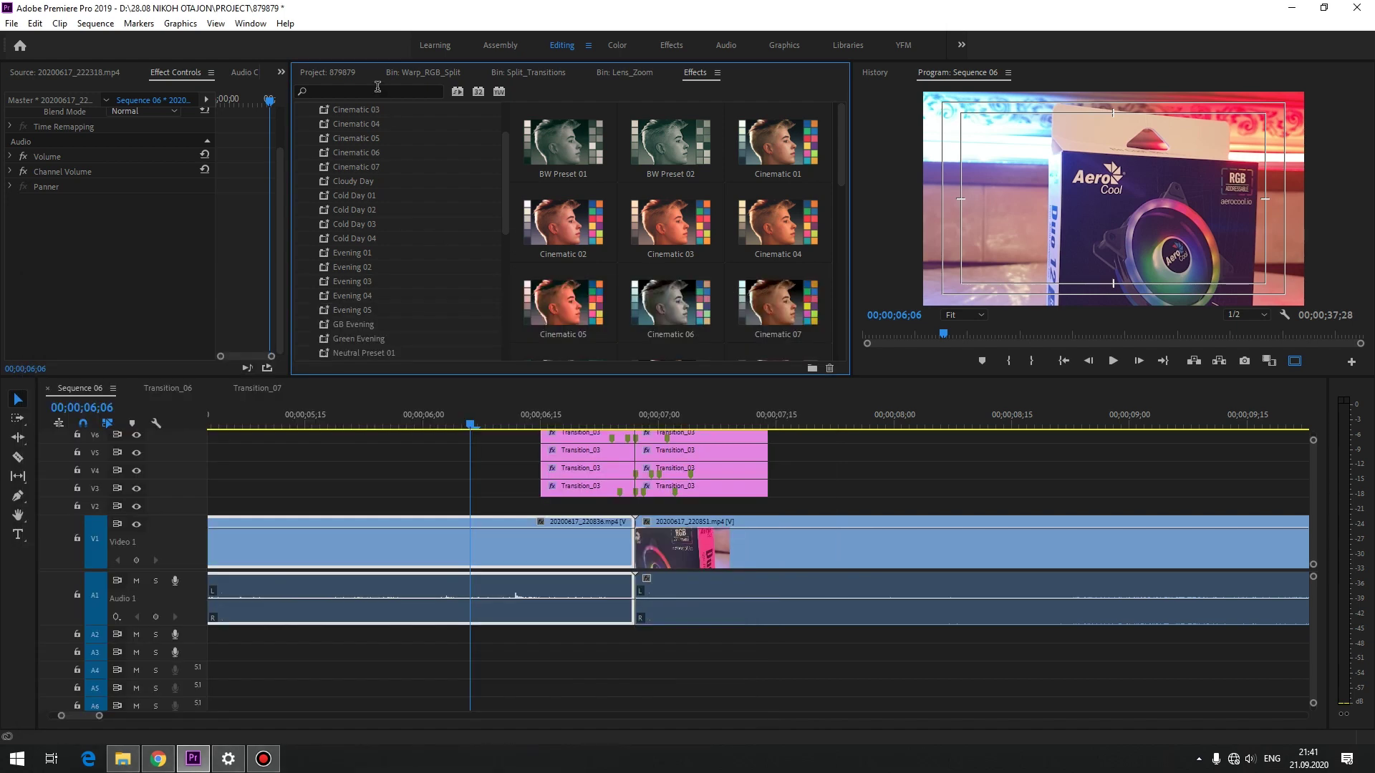
{"action": "left_click", "coordinate": [341, 74]}
{"action": "left_click", "coordinate": [685, 277]}
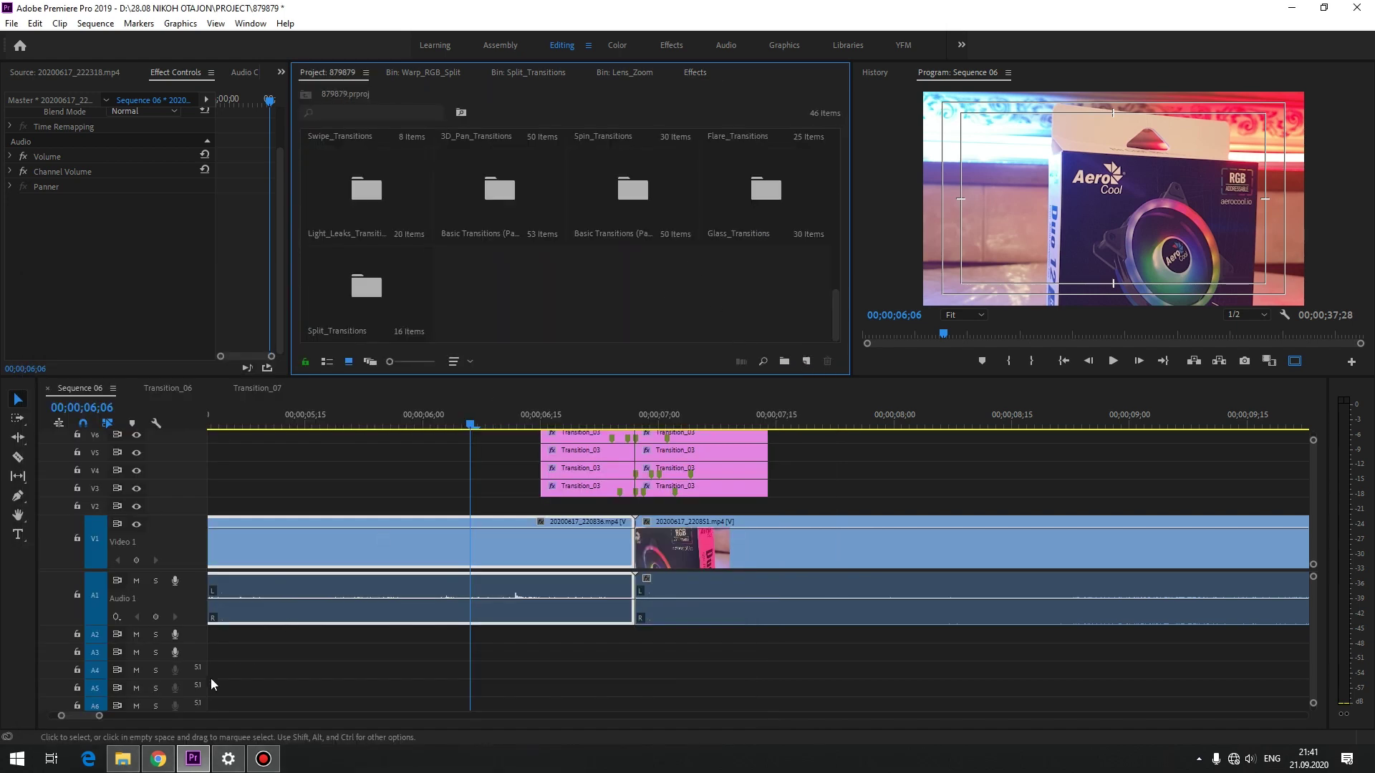
{"action": "left_click", "coordinate": [122, 759]}
{"action": "mouse_move", "coordinate": [594, 641]}
{"action": "left_mouse_down"}
{"action": "mouse_move", "coordinate": [841, 31]}
{"action": "mouse_move", "coordinate": [814, 91]}
{"action": "left_mouse_up"}
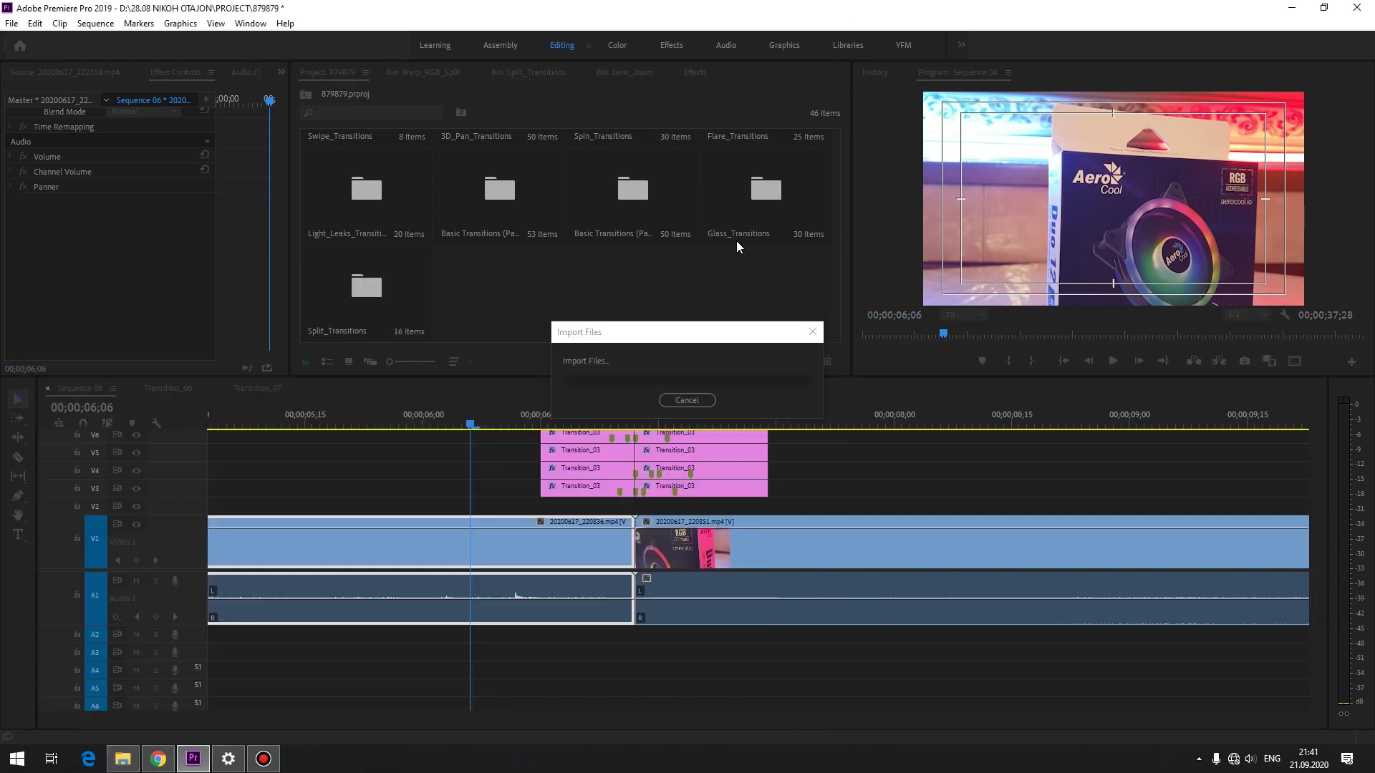
{"action": "mouse_move", "coordinate": [502, 286]}
{"action": "left_mouse_down"}
{"action": "mouse_move", "coordinate": [854, 494]}
{"action": "mouse_move", "coordinate": [823, 487]}
{"action": "left_mouse_up"}
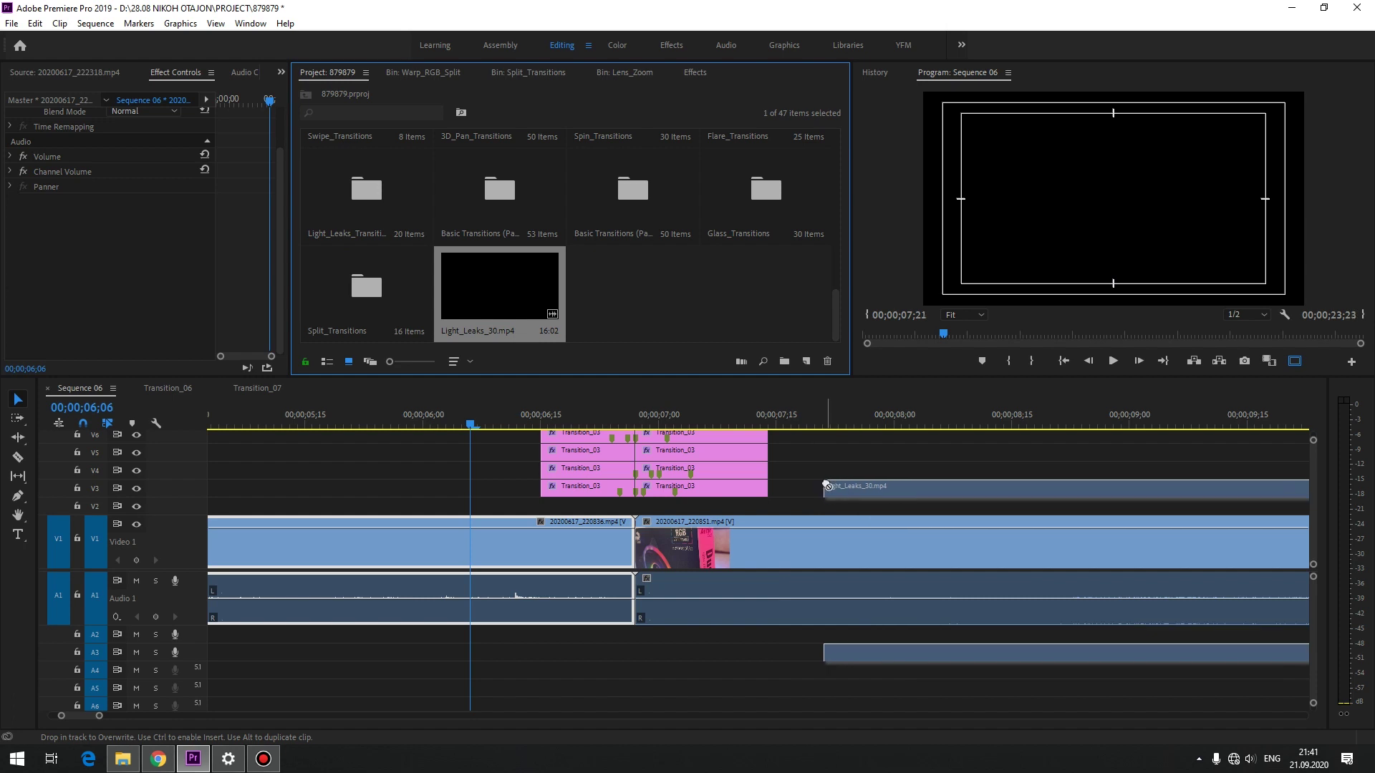
Step: Play the sequence from the light leak's start to preview it
{"action": "scroll", "coordinate": [893, 475], "scroll_direction": "down", "scroll_amount": 5}
{"action": "left_click", "coordinate": [539, 424]}
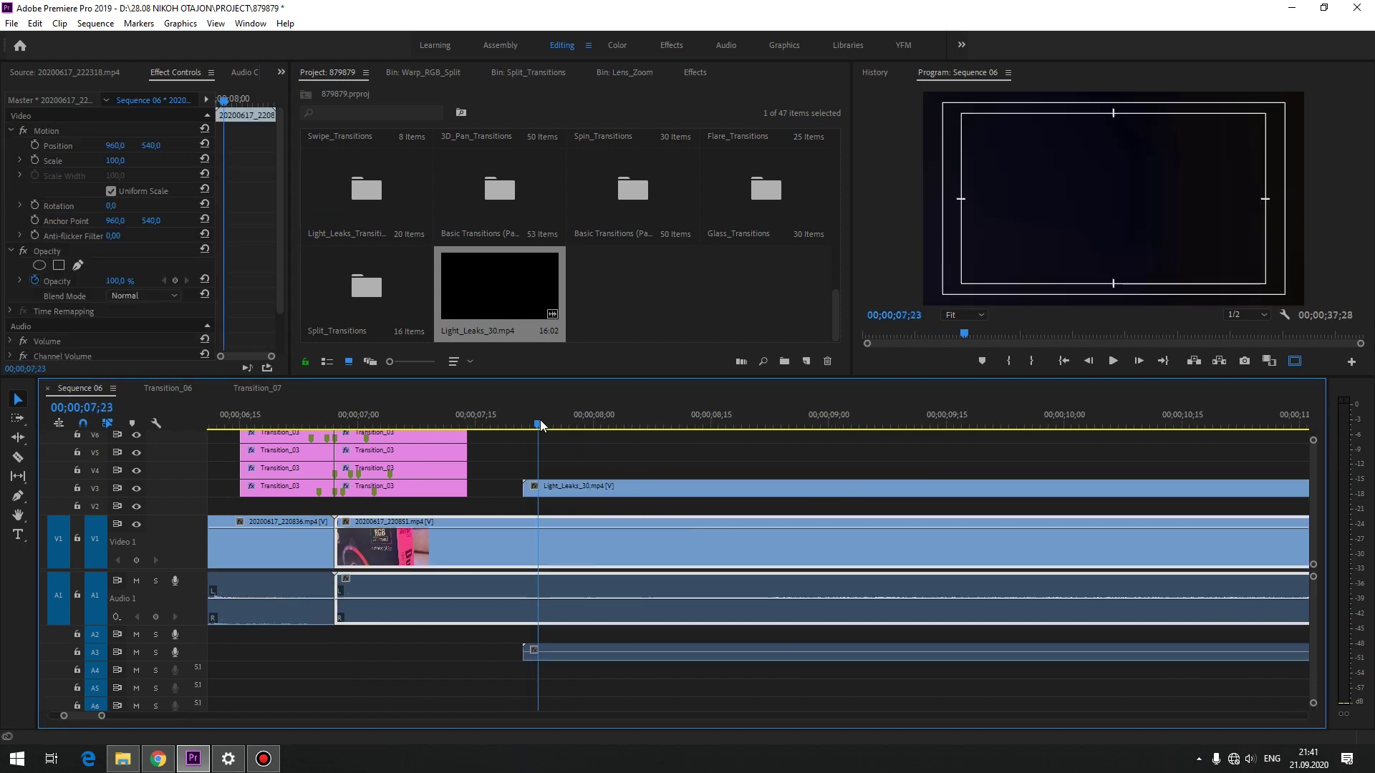
{"action": "key", "text": "space"}
{"action": "left_click", "coordinate": [541, 425]}
{"action": "key", "text": "space"}
{"action": "key", "text": "space"}
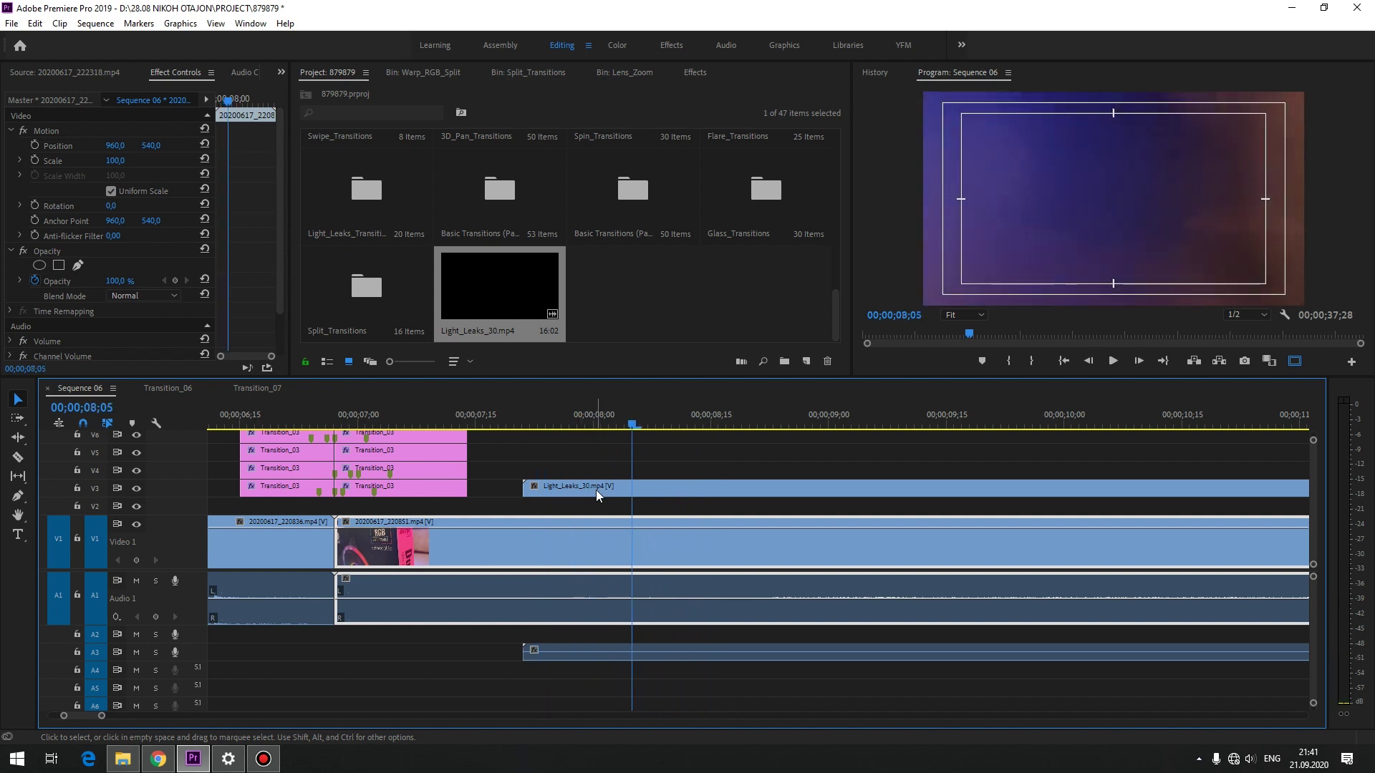
Step: Set the light leak clip's blend mode to Screen and preview the blend
{"action": "left_click", "coordinate": [595, 490]}
{"action": "scroll", "coordinate": [215, 304], "scroll_direction": "down", "scroll_amount": 2}
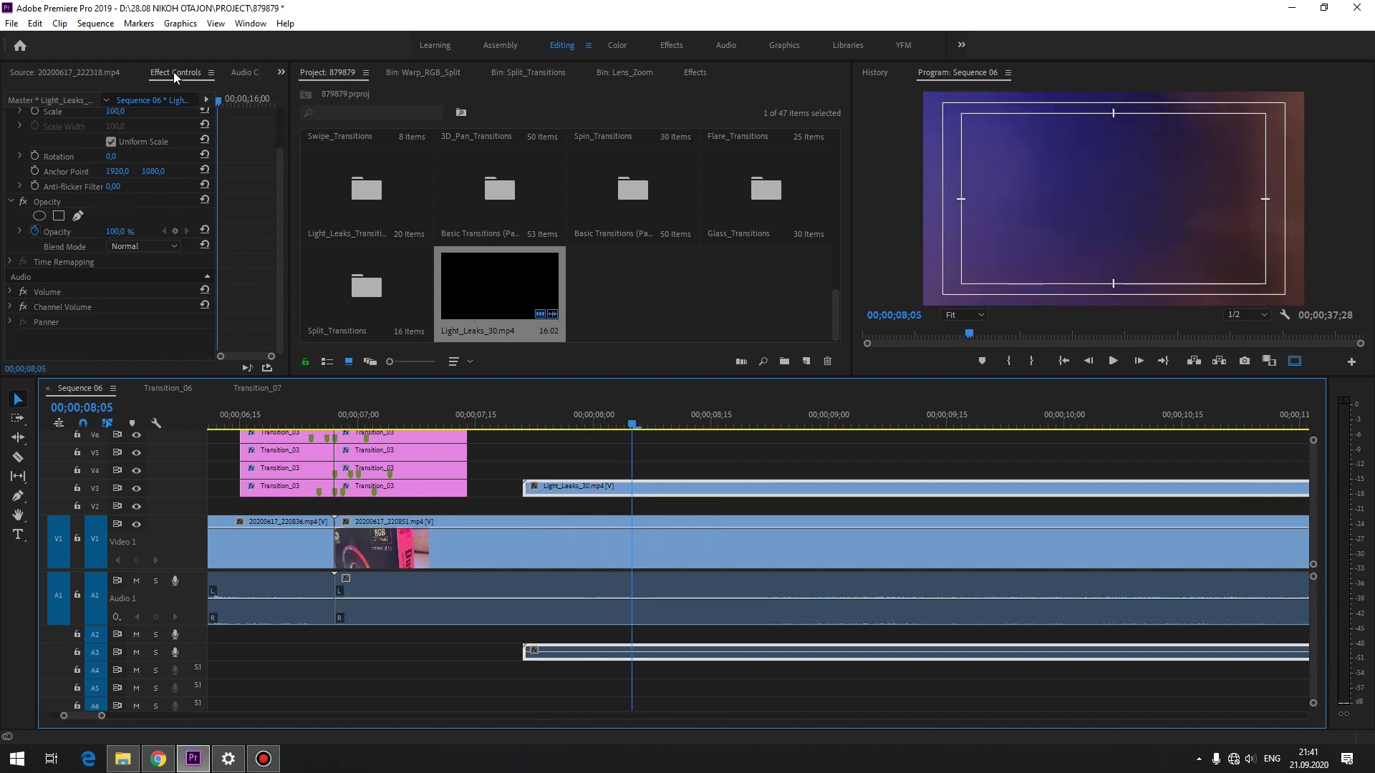
{"action": "left_click", "coordinate": [119, 246]}
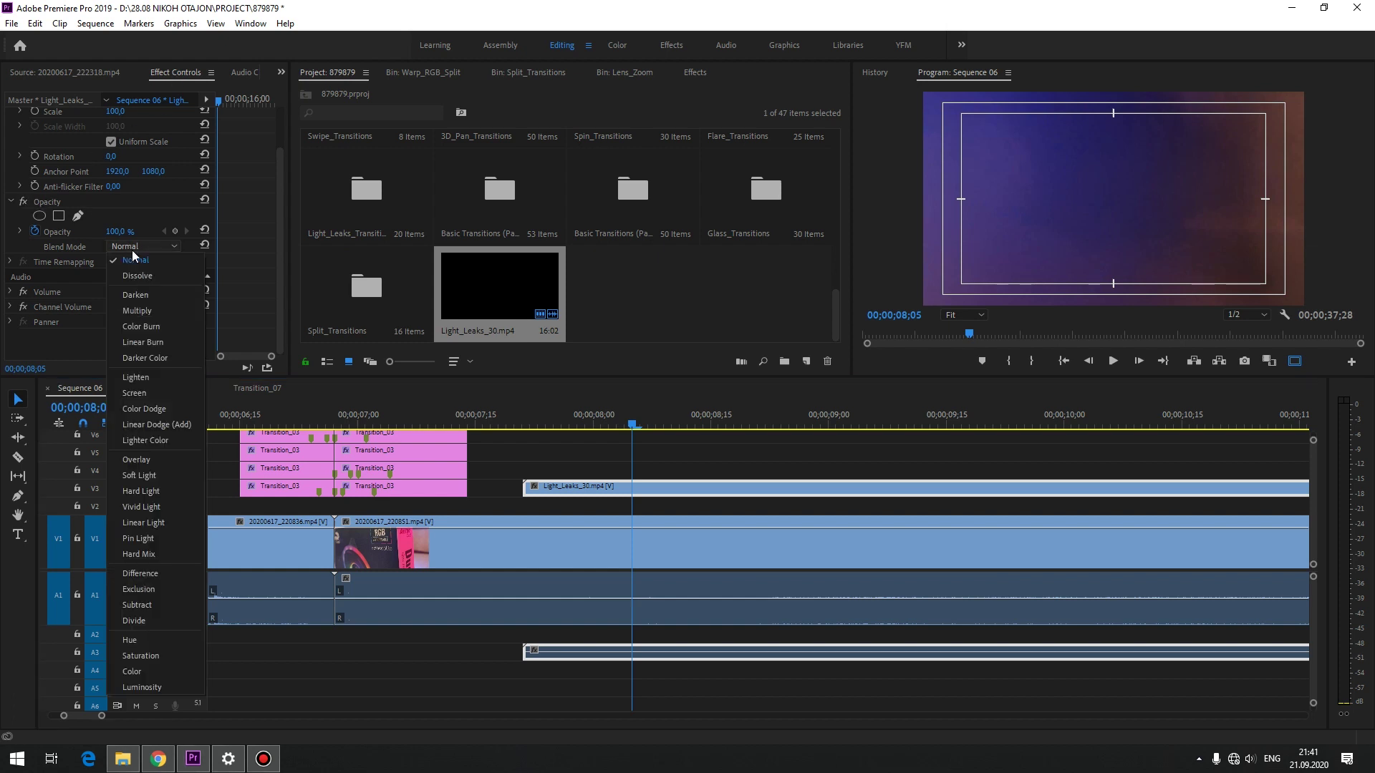
{"action": "left_click", "coordinate": [139, 392]}
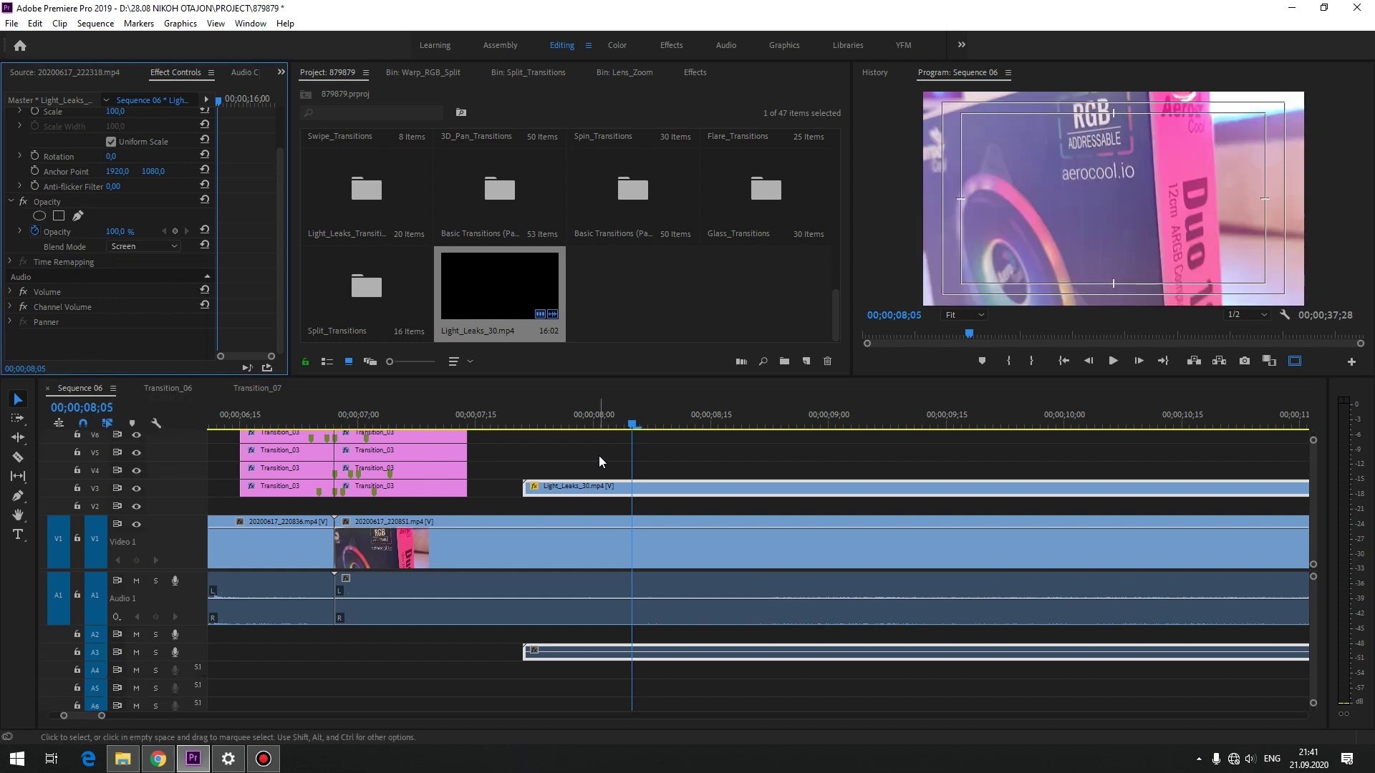
{"action": "left_click", "coordinate": [527, 418]}
{"action": "key", "text": "space"}
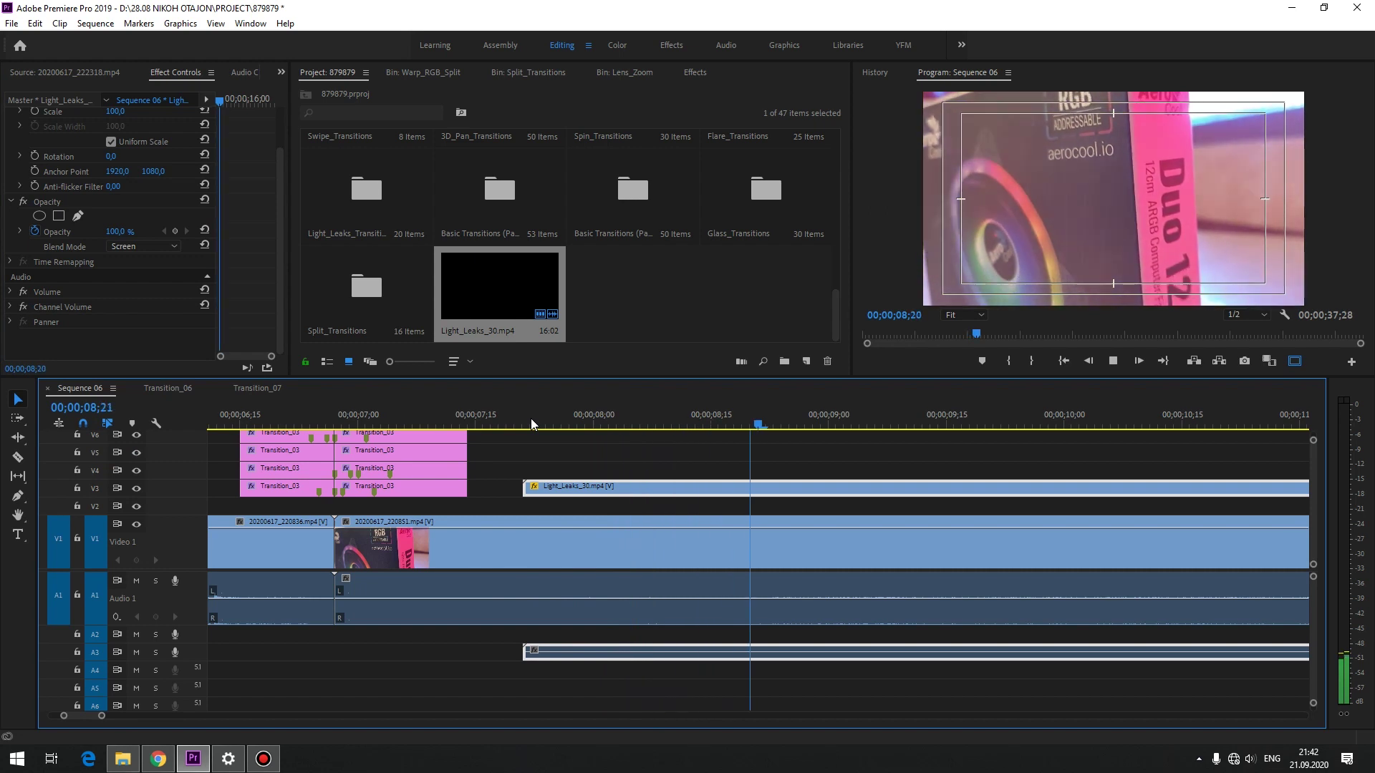
{"action": "left_click", "coordinate": [546, 422]}
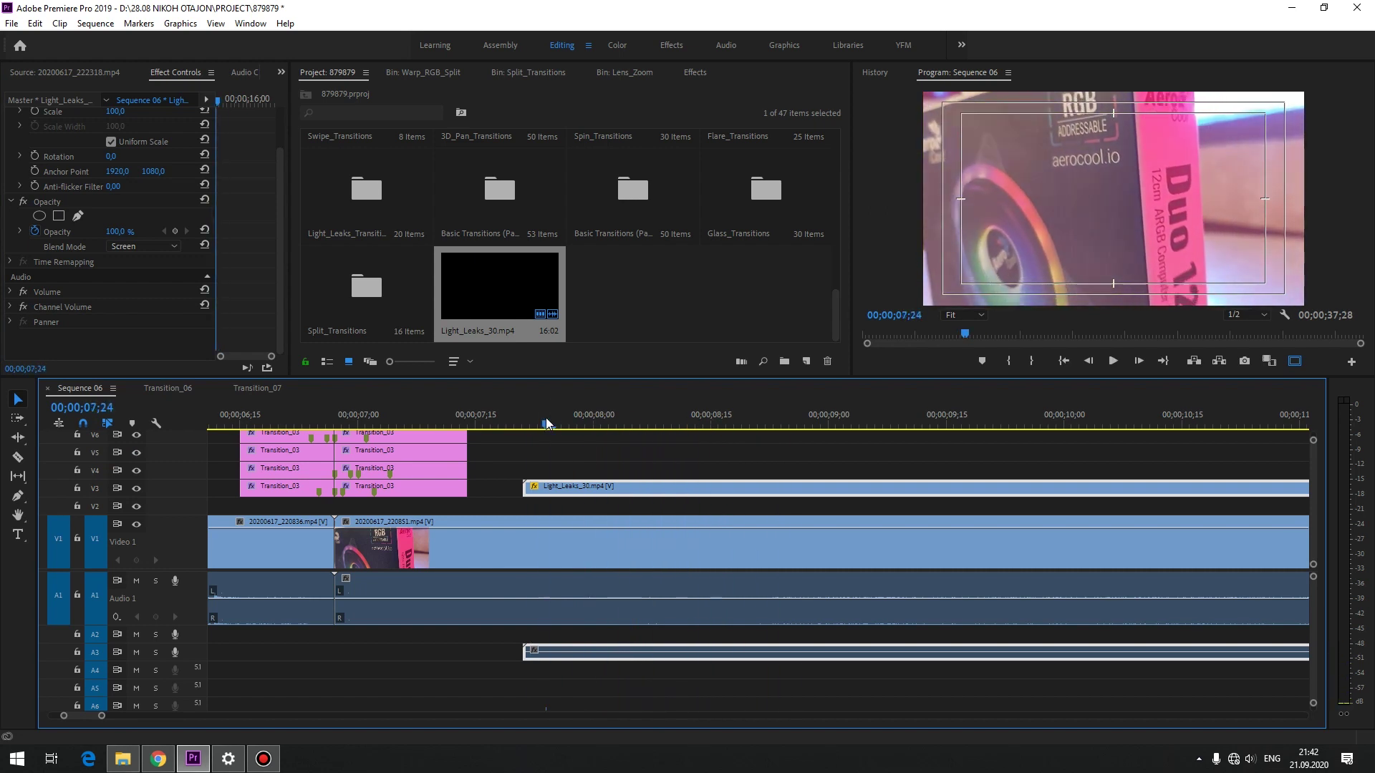
Step: Raise the light leak's opacity to 100% and play back the result
{"action": "left_click", "coordinate": [53, 232]}
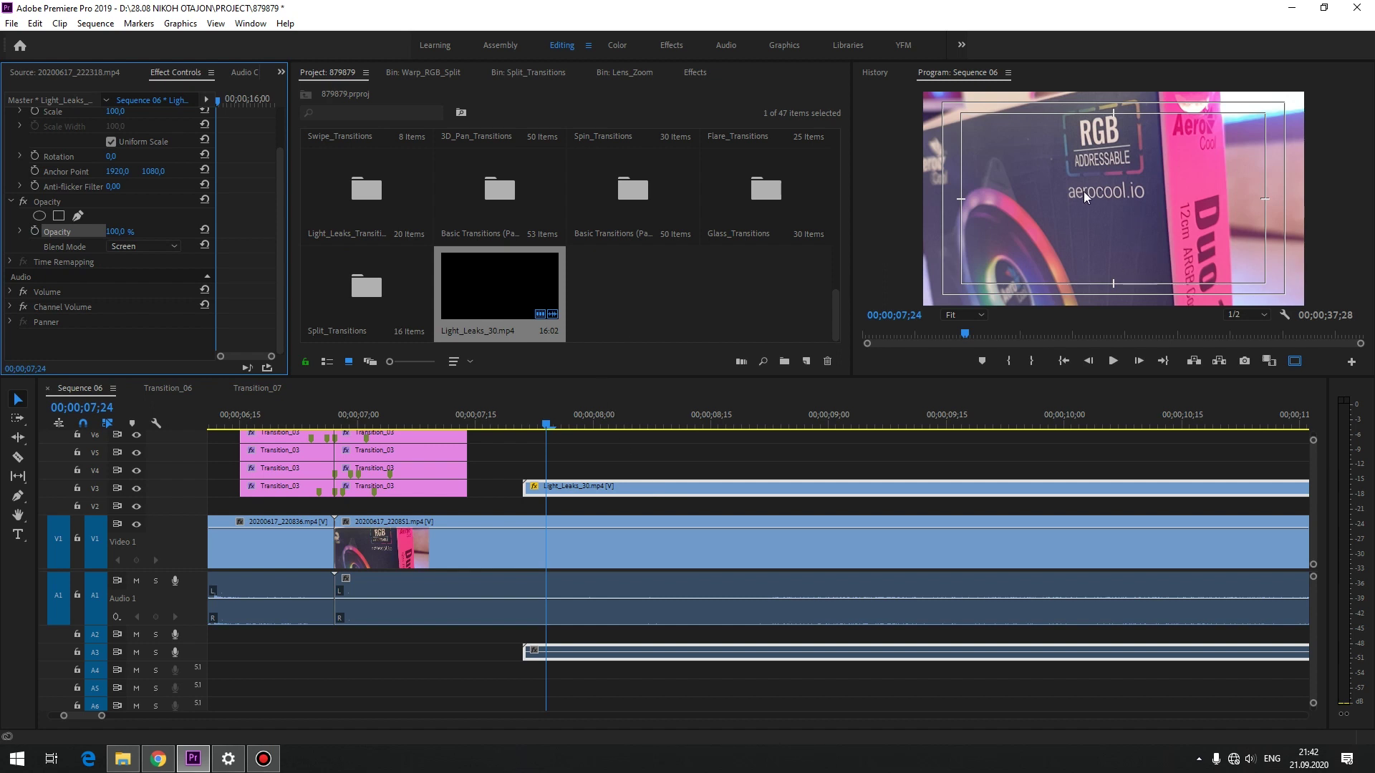
{"action": "left_click_drag", "start_coordinate": [114, 232], "coordinate": [93, 232]}
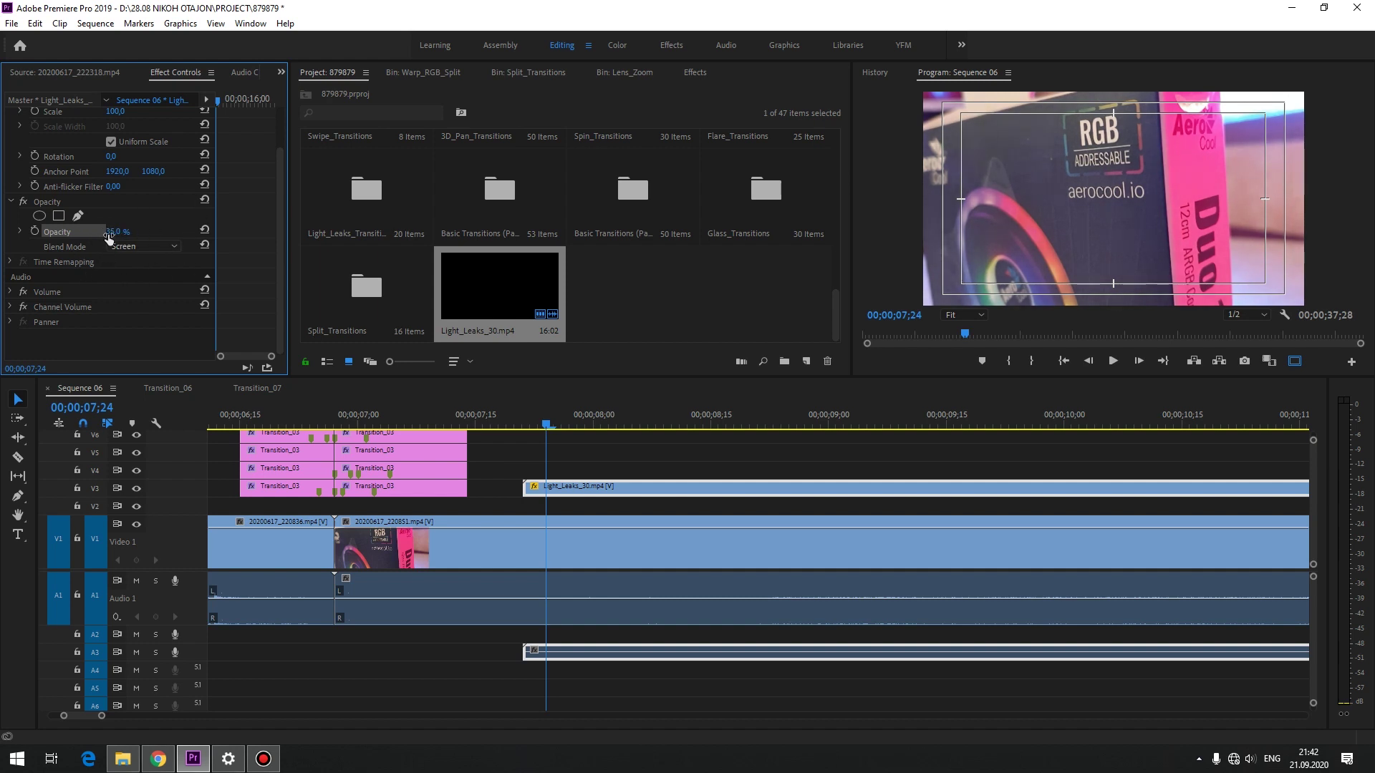
{"action": "left_click", "coordinate": [603, 456]}
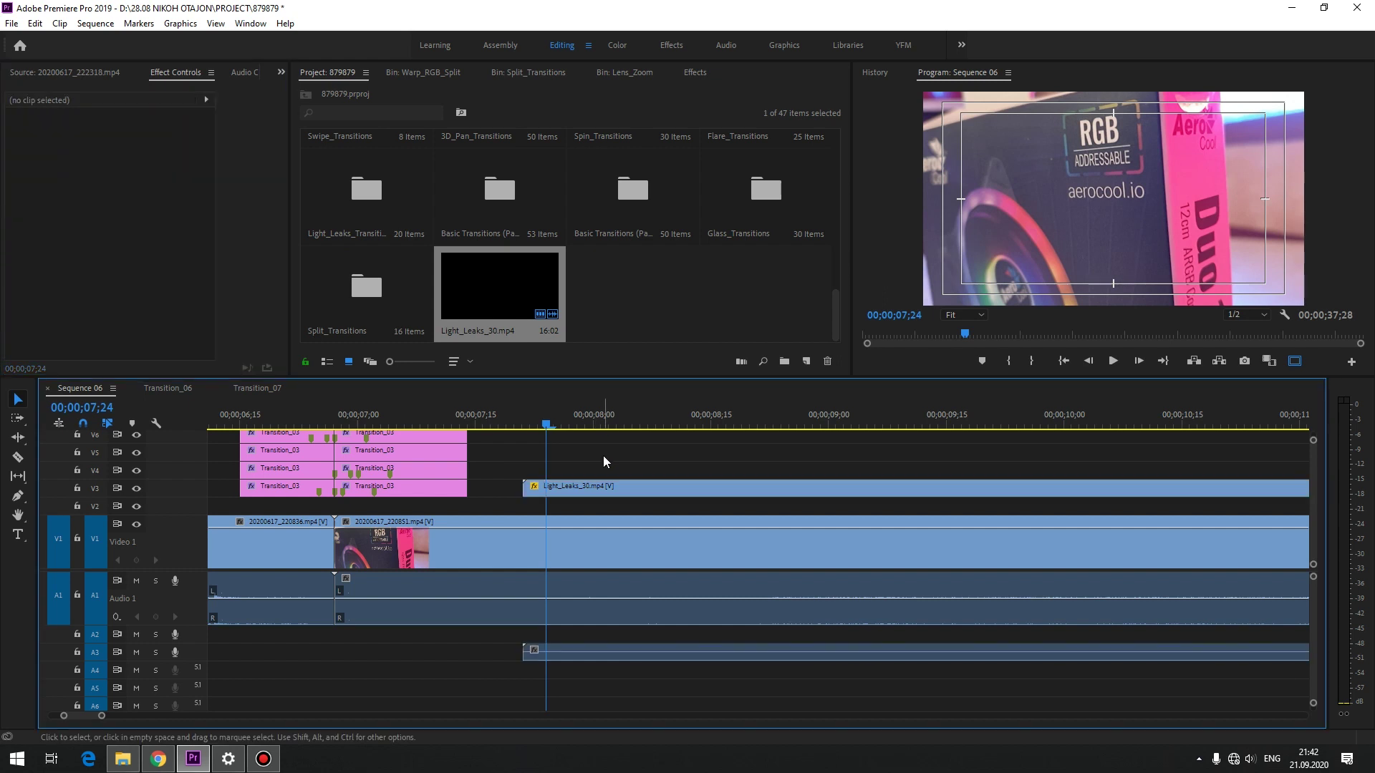
{"action": "key", "text": "space"}
Step: Replay the light leak section from 00;00;07;24 several times, then bring back the Light_Leaks folder
{"action": "left_click", "coordinate": [612, 419]}
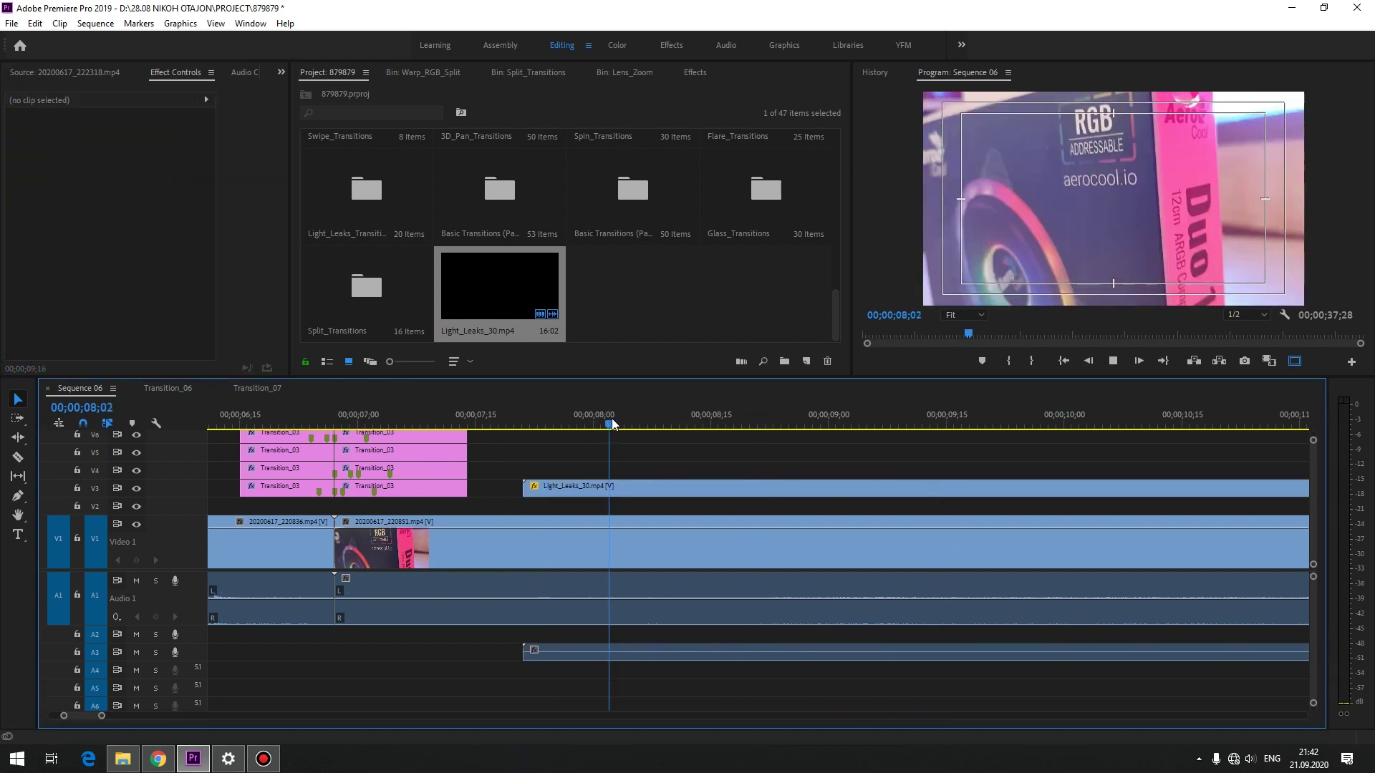
{"action": "left_click", "coordinate": [611, 421]}
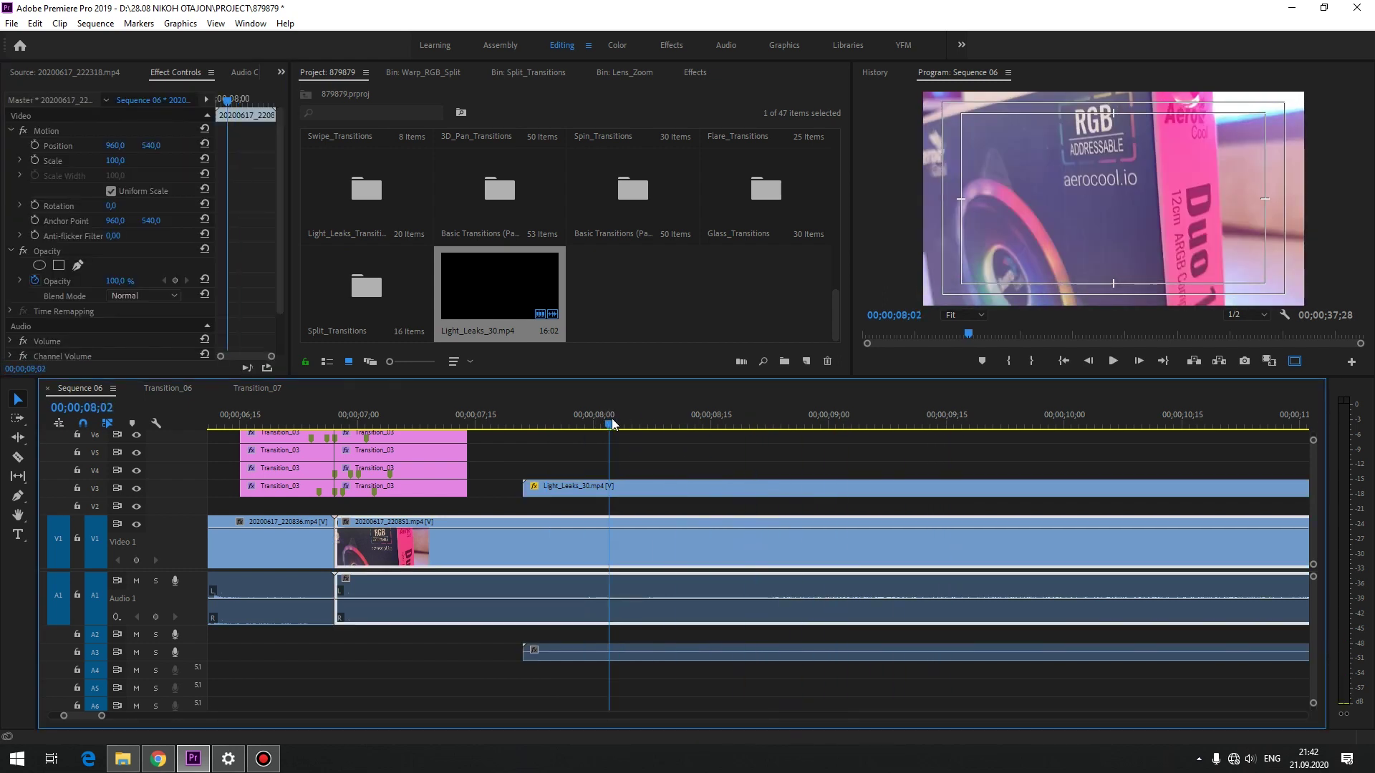
{"action": "left_click_drag", "start_coordinate": [605, 422], "coordinate": [550, 425]}
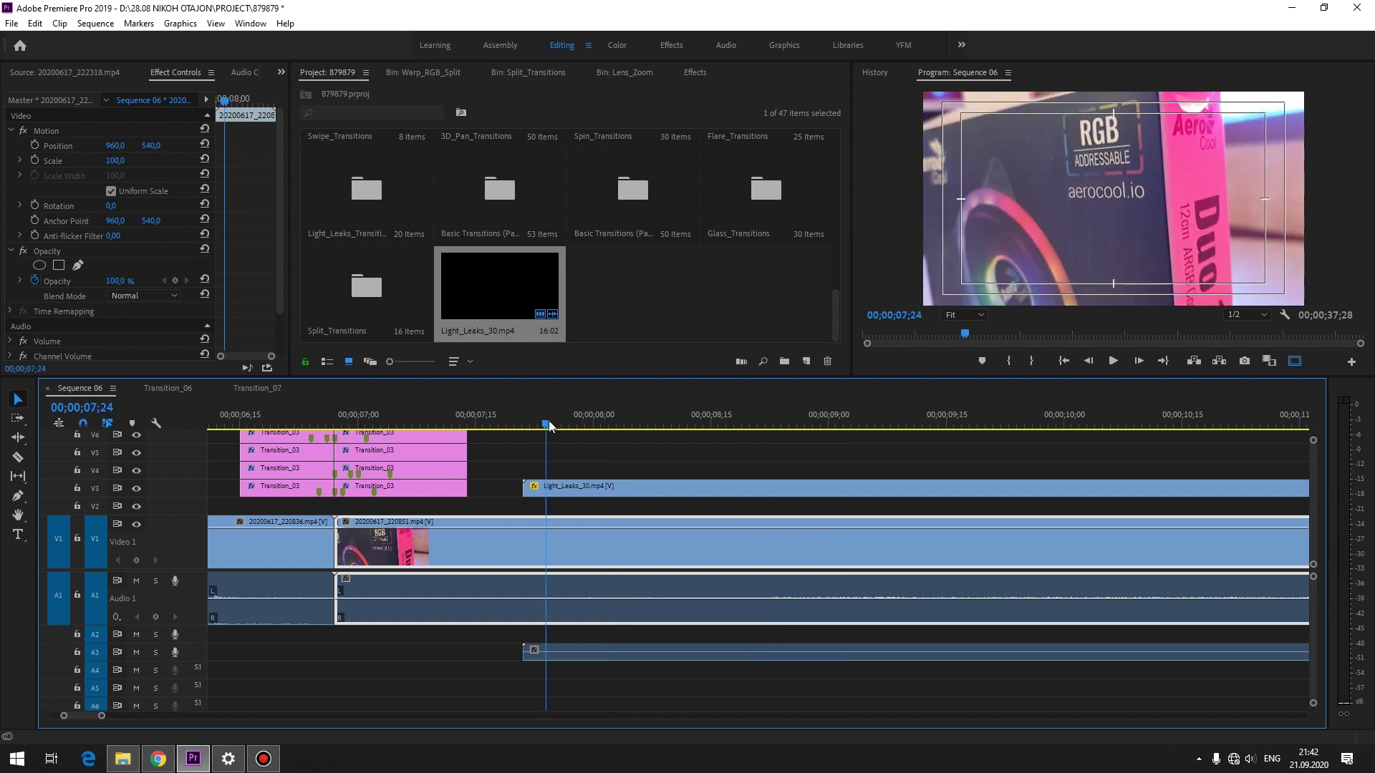
{"action": "key", "text": "space"}
{"action": "left_click", "coordinate": [549, 424]}
{"action": "key", "text": "space"}
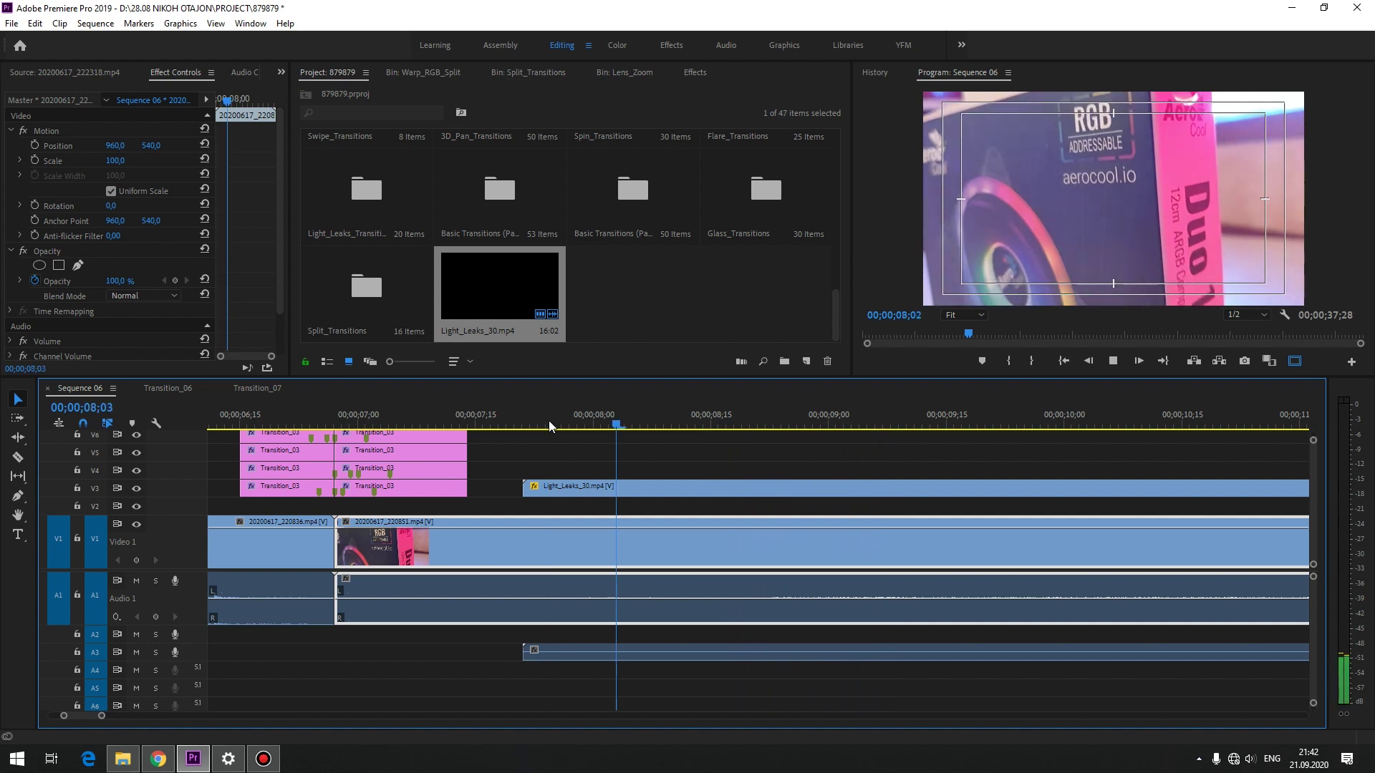
{"action": "left_click", "coordinate": [548, 424]}
{"action": "key", "text": "space"}
{"action": "left_click", "coordinate": [549, 424]}
{"action": "key", "text": "space"}
{"action": "left_click", "coordinate": [548, 425]}
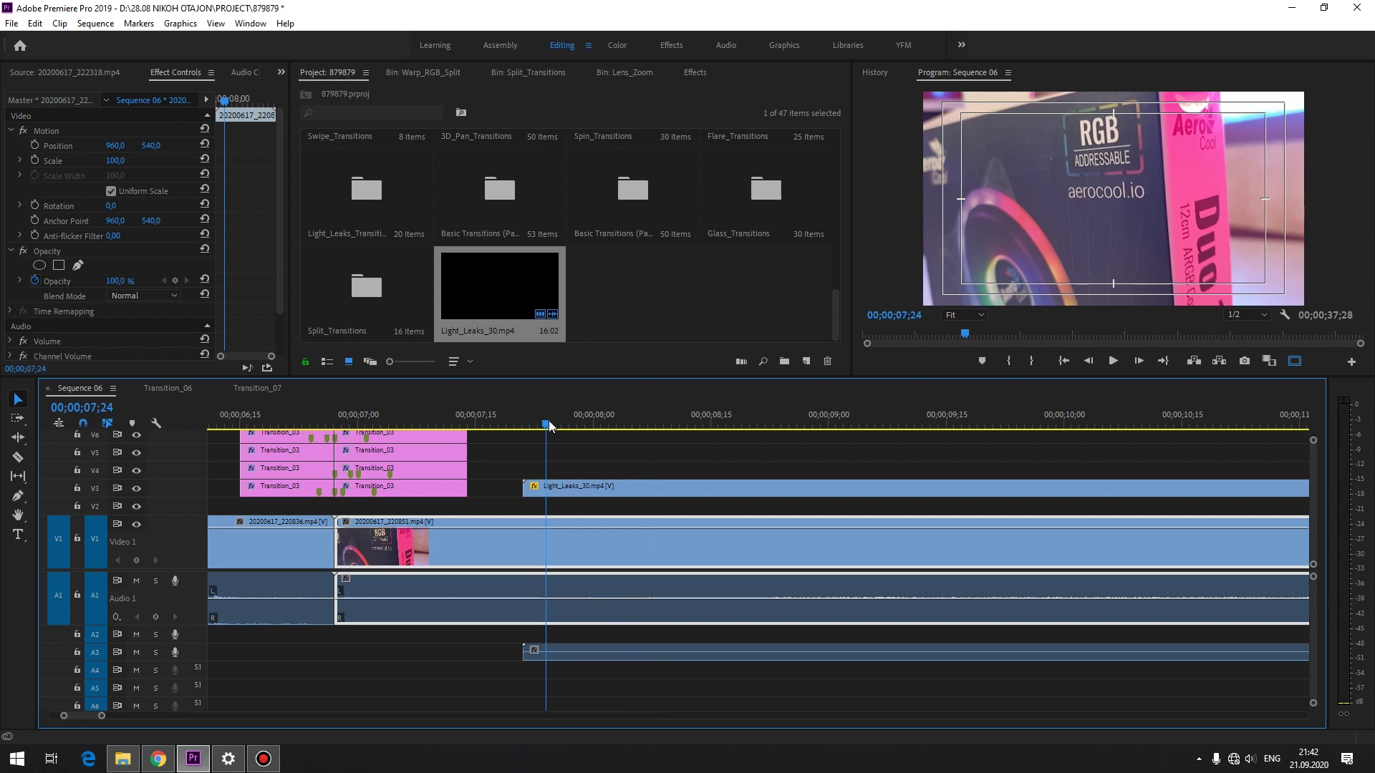
{"action": "left_click", "coordinate": [123, 758]}
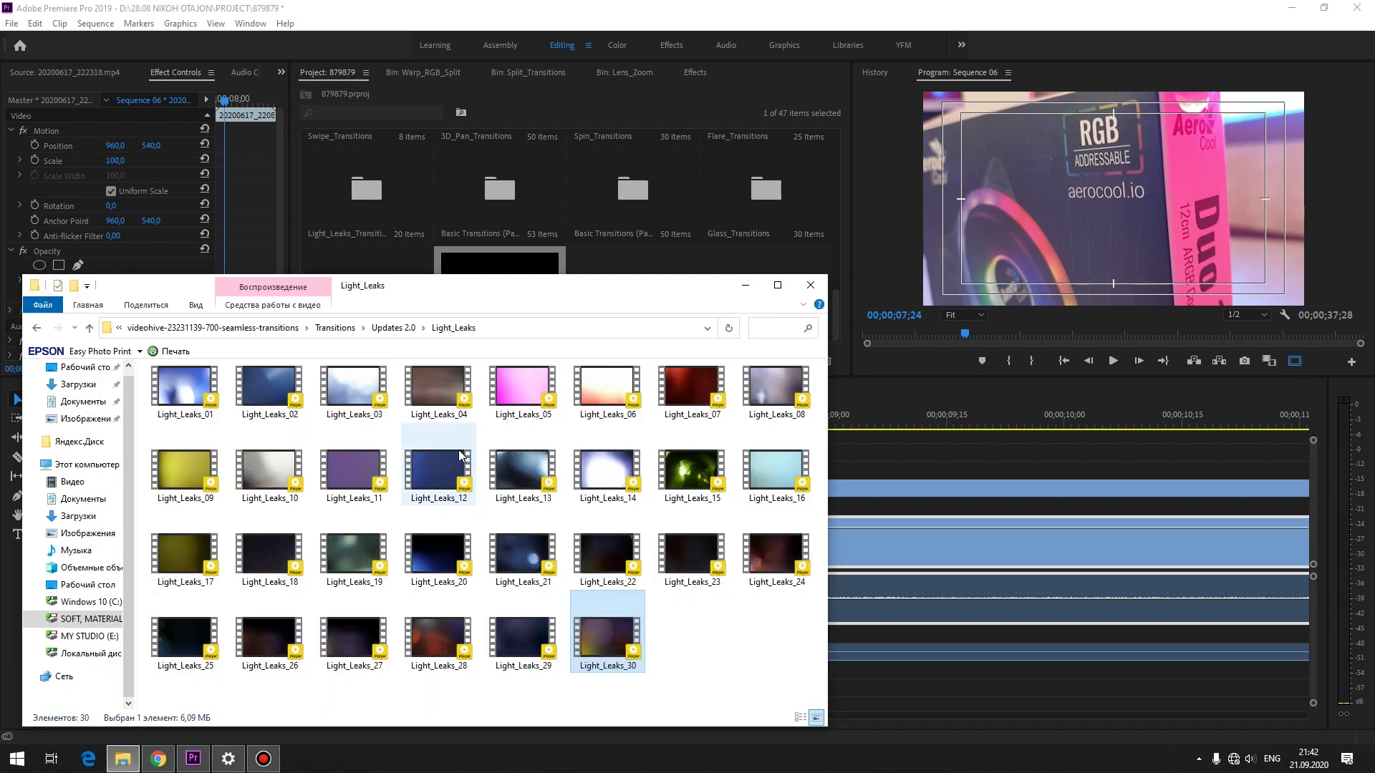
Step: Browse the Sounds_Effects folder, selecting the Swoosh_01, Whoosh_03 and Glitch_09 sounds
{"action": "key", "text": "alt+Up"}
{"action": "double_click", "coordinate": [215, 434]}
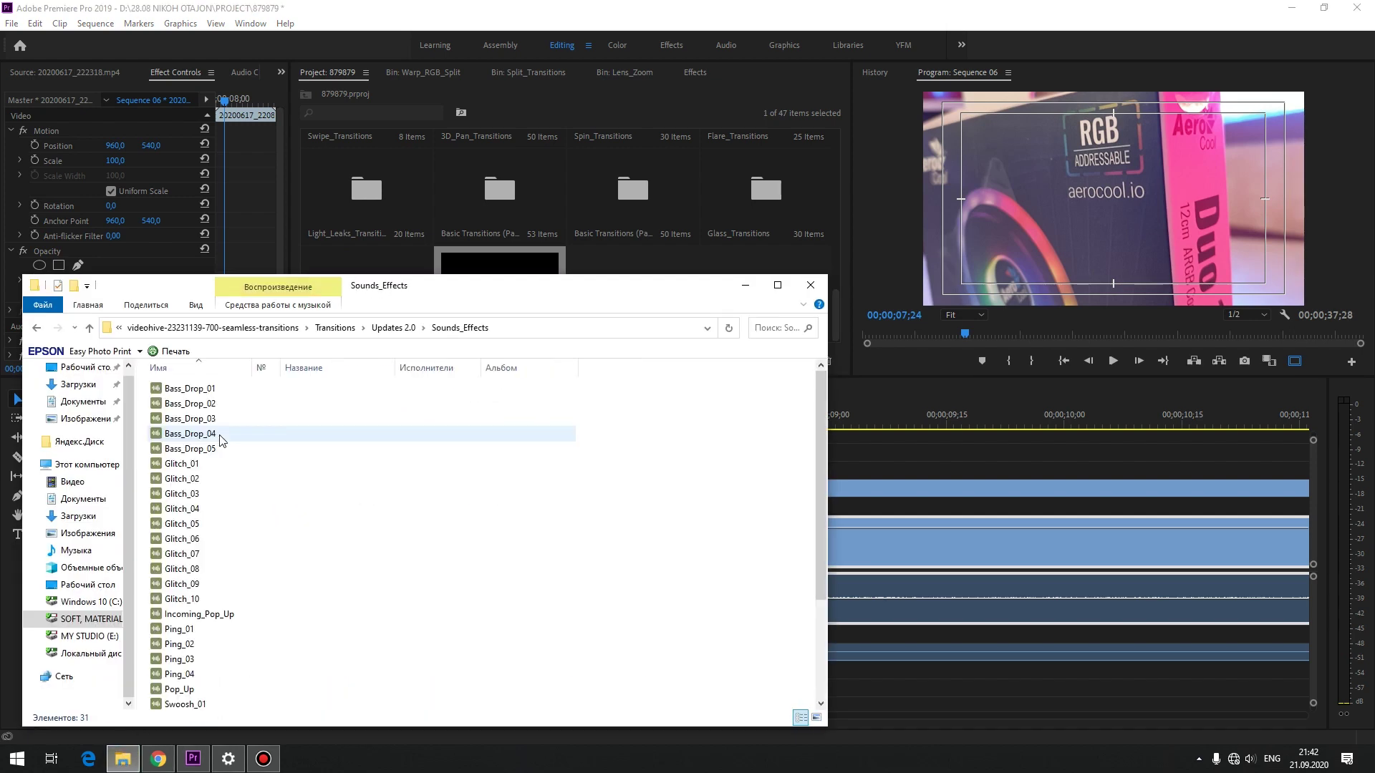
{"action": "scroll", "coordinate": [208, 565], "scroll_direction": "down", "scroll_amount": 3}
{"action": "left_click", "coordinate": [205, 567]}
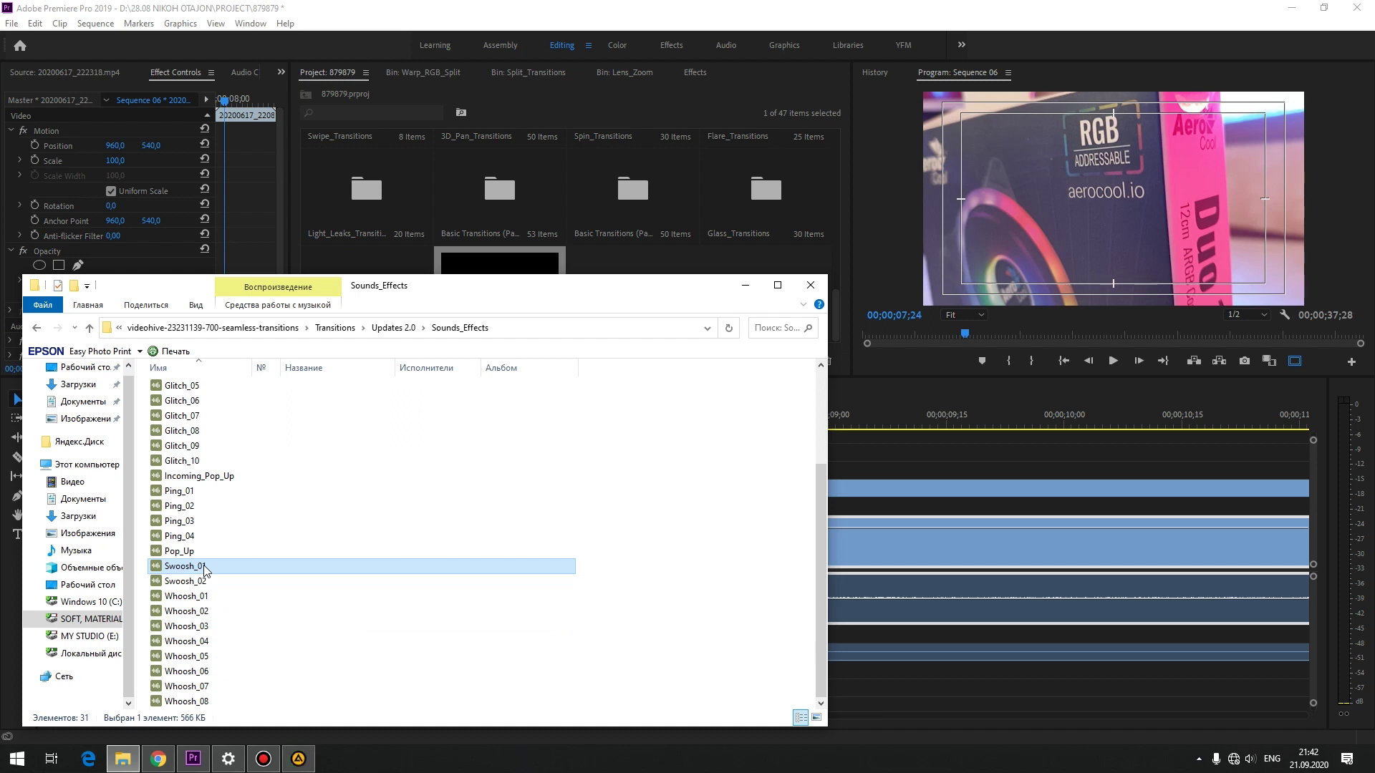
{"action": "left_click", "coordinate": [202, 626]}
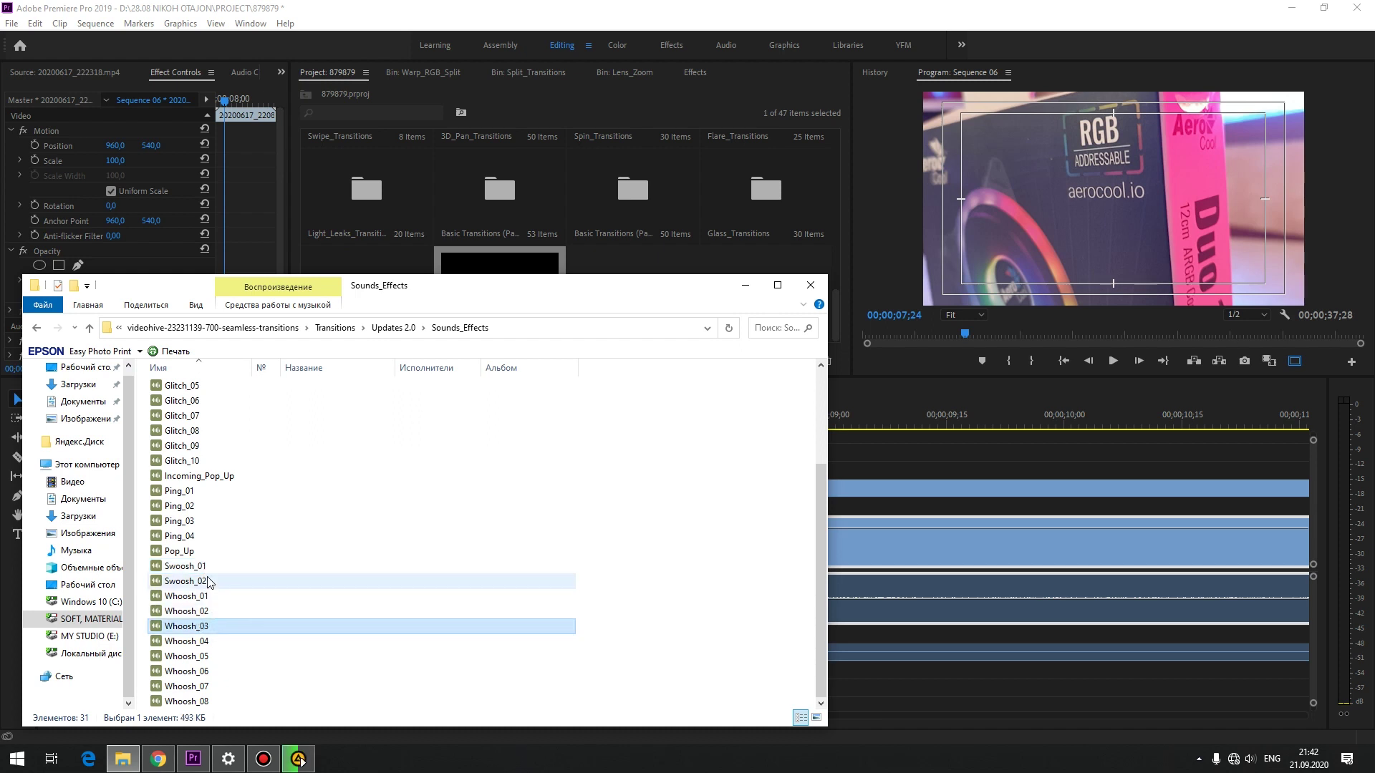
{"action": "left_click", "coordinate": [206, 446]}
{"action": "scroll", "coordinate": [207, 450], "scroll_direction": "up", "scroll_amount": 3}
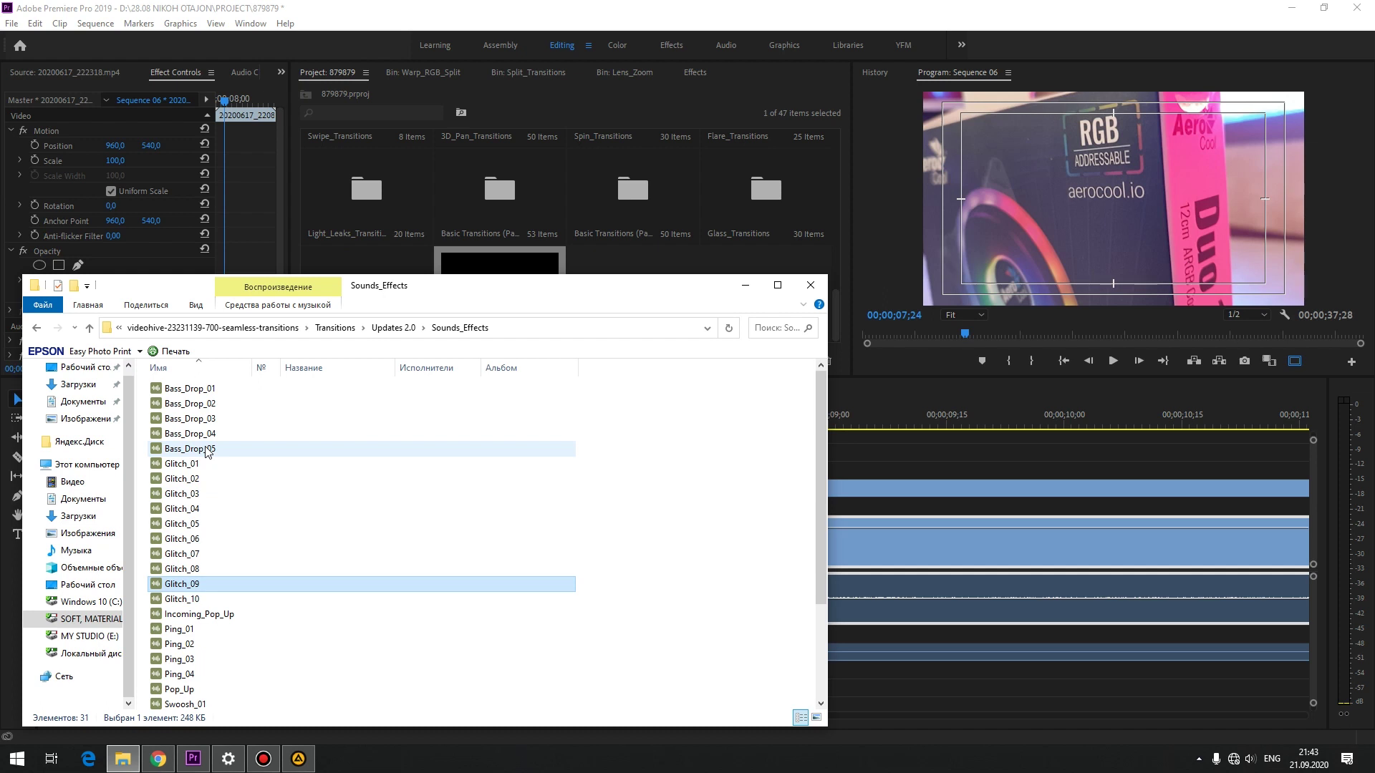
{"action": "scroll", "coordinate": [207, 451], "scroll_direction": "down", "scroll_amount": 3}
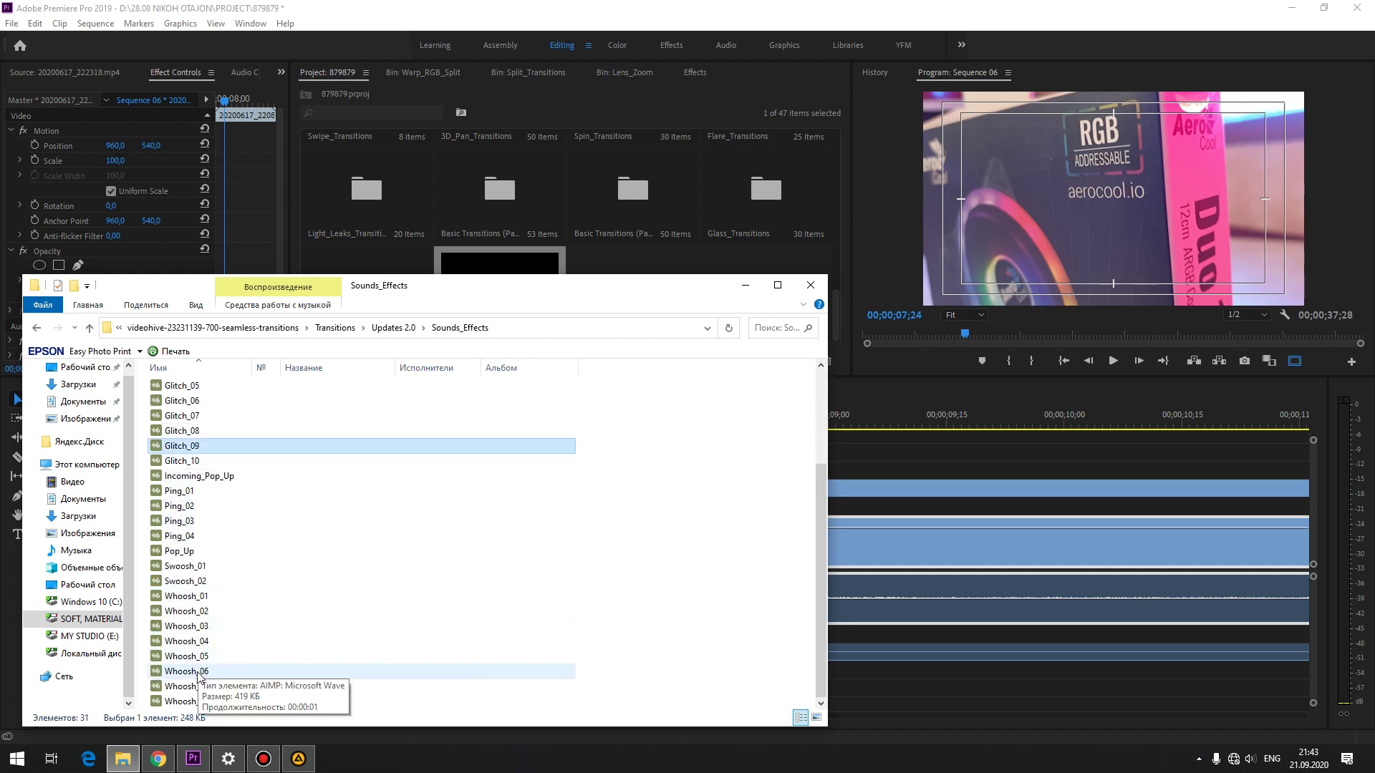
{"action": "scroll", "coordinate": [205, 401], "scroll_direction": "up", "scroll_amount": 3}
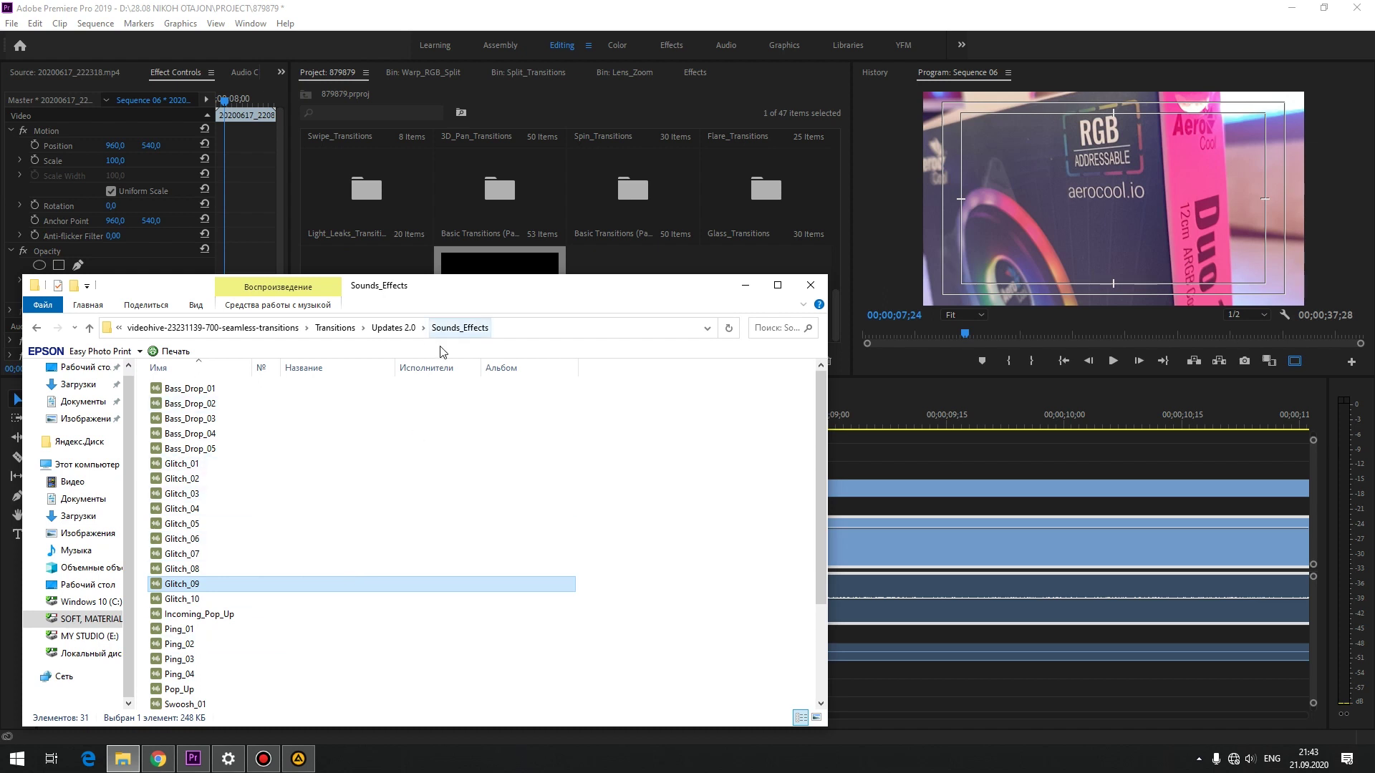
Step: Back in Updates 2.0, drag the Shape_Transtions project file into Premiere Pro
{"action": "key", "text": "BackSpace"}
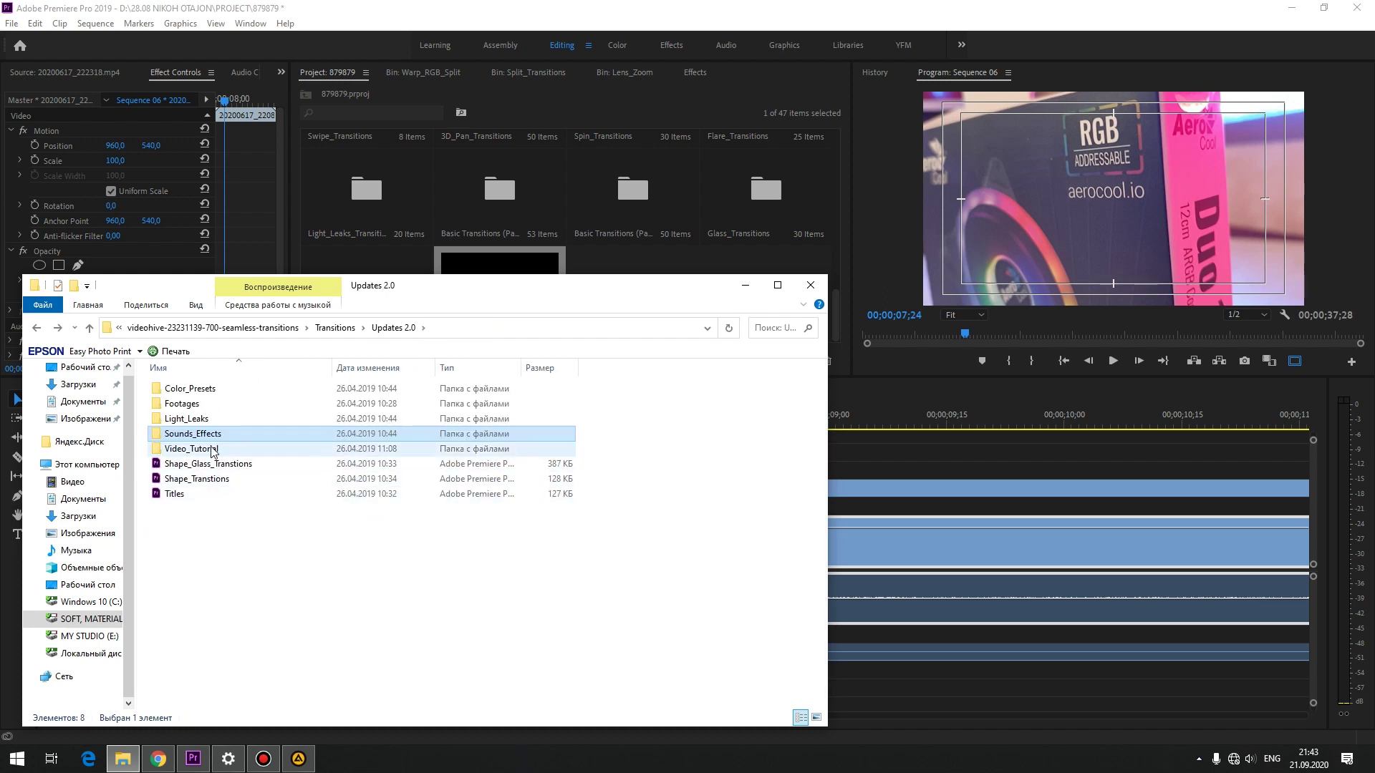
{"action": "left_click", "coordinate": [213, 449]}
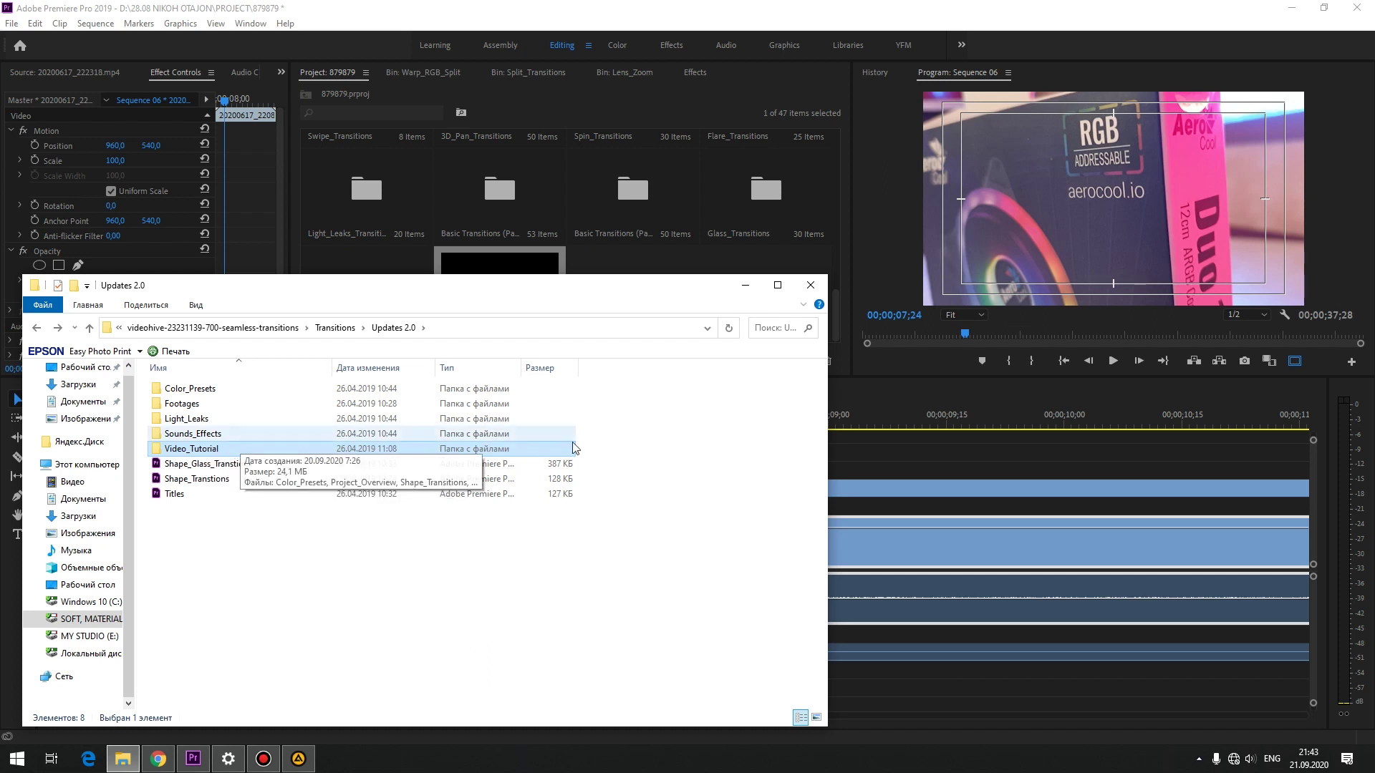
{"action": "left_click", "coordinate": [291, 474]}
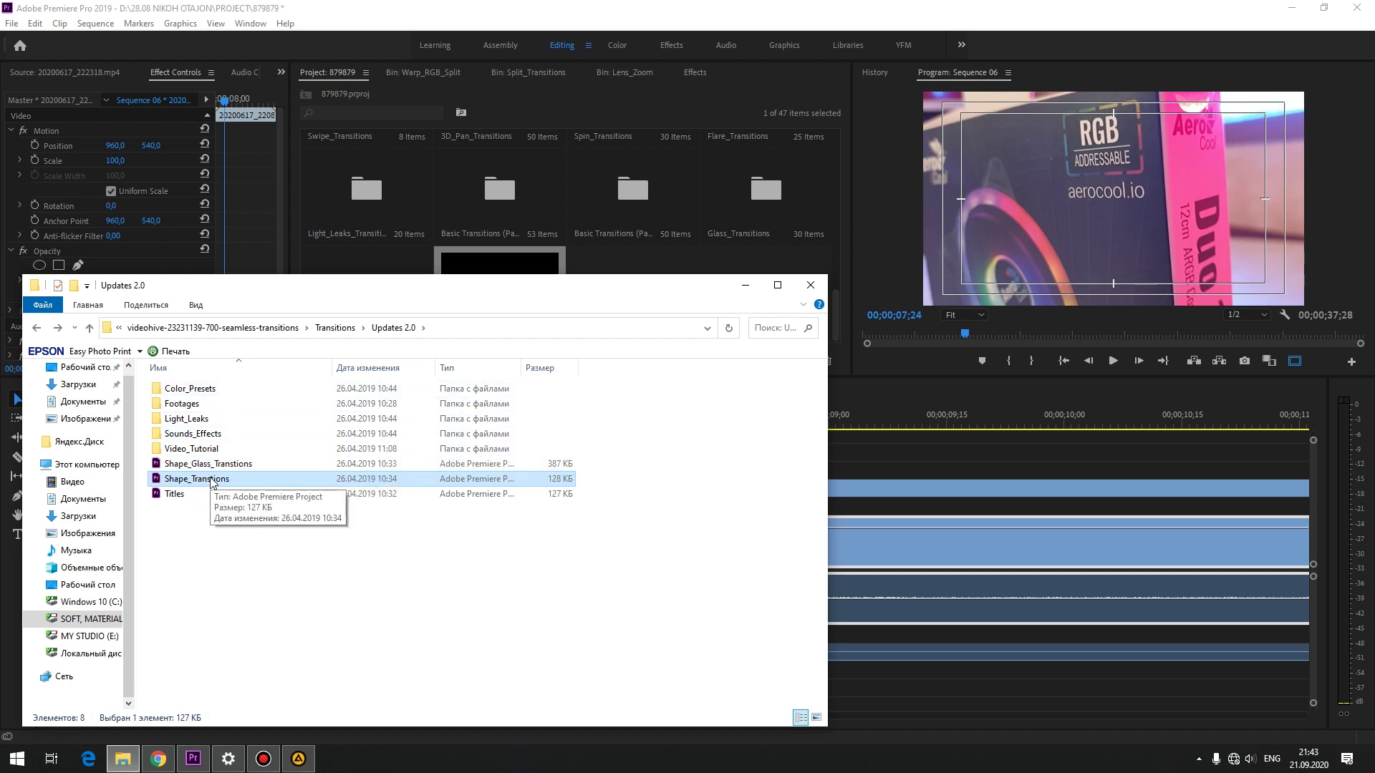
{"action": "left_click_drag", "start_coordinate": [208, 480], "coordinate": [736, 260]}
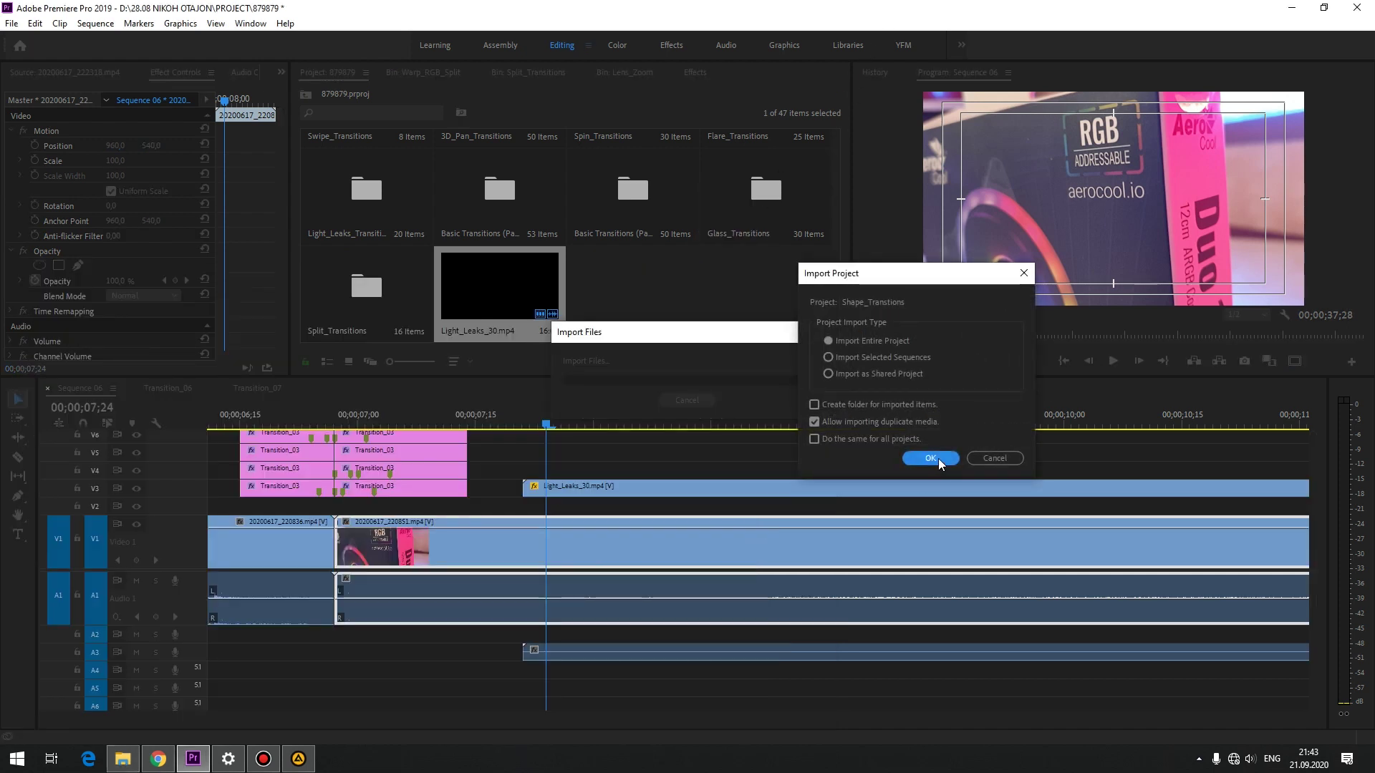
Step: Import the entire Shape_Transitions project and relink Transition_Shape_01.mov by searching Updates 2.0
{"action": "left_click", "coordinate": [938, 458]}
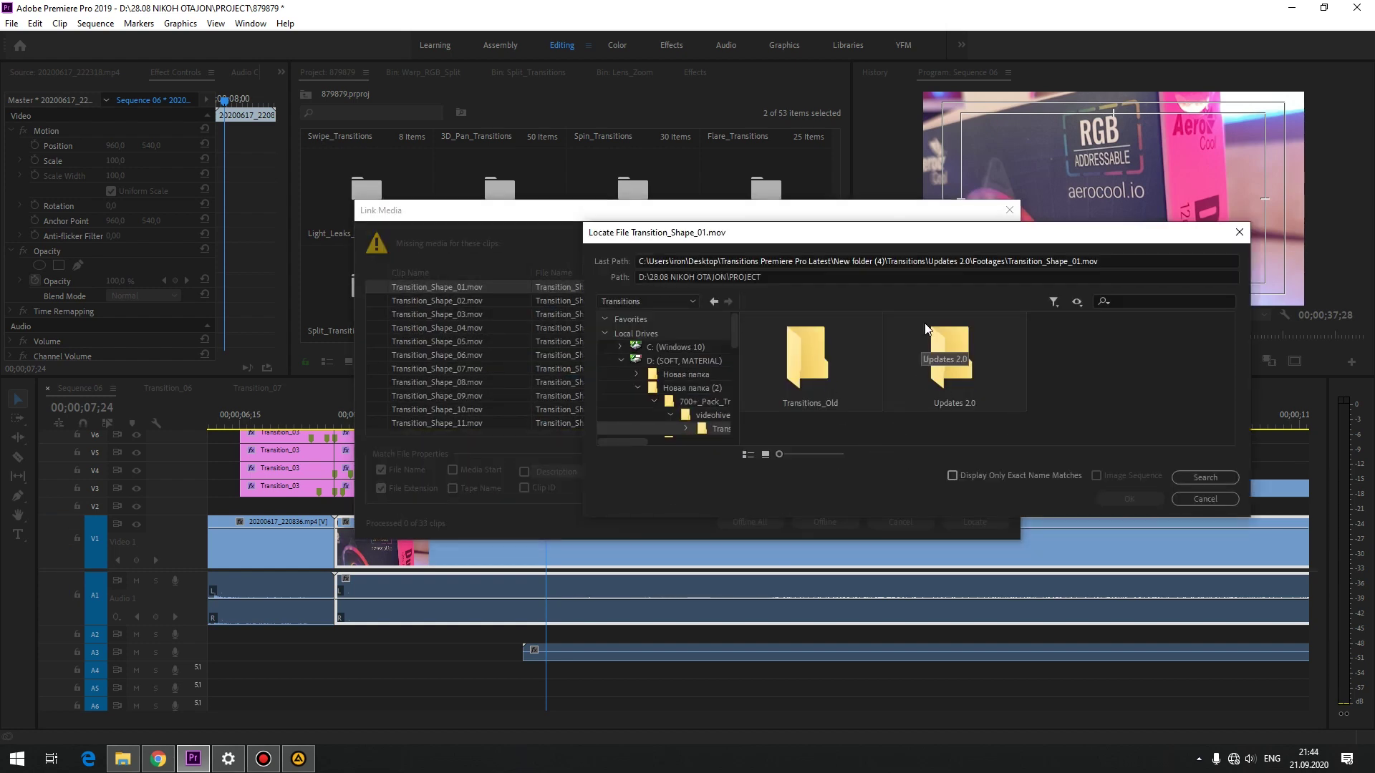
{"action": "double_click", "coordinate": [953, 354]}
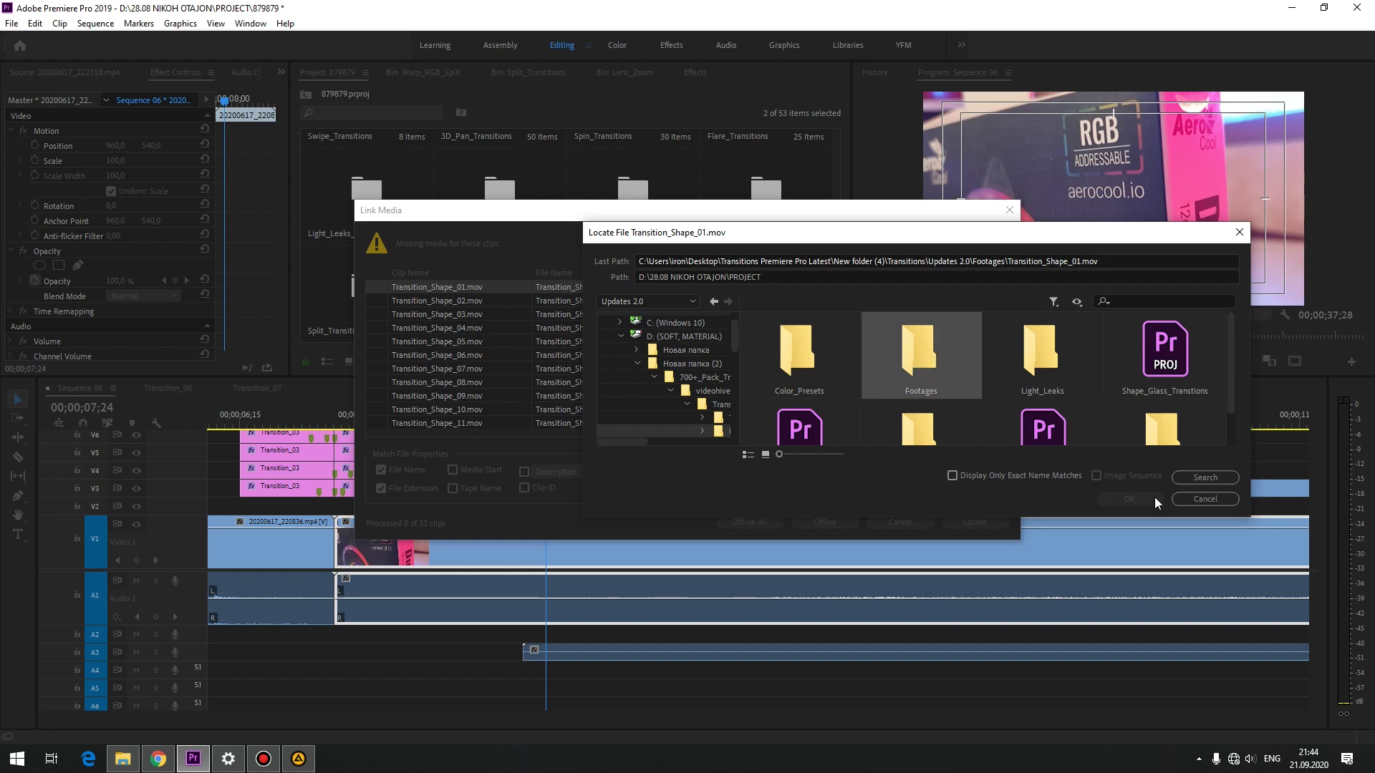
{"action": "left_click", "coordinate": [1188, 475]}
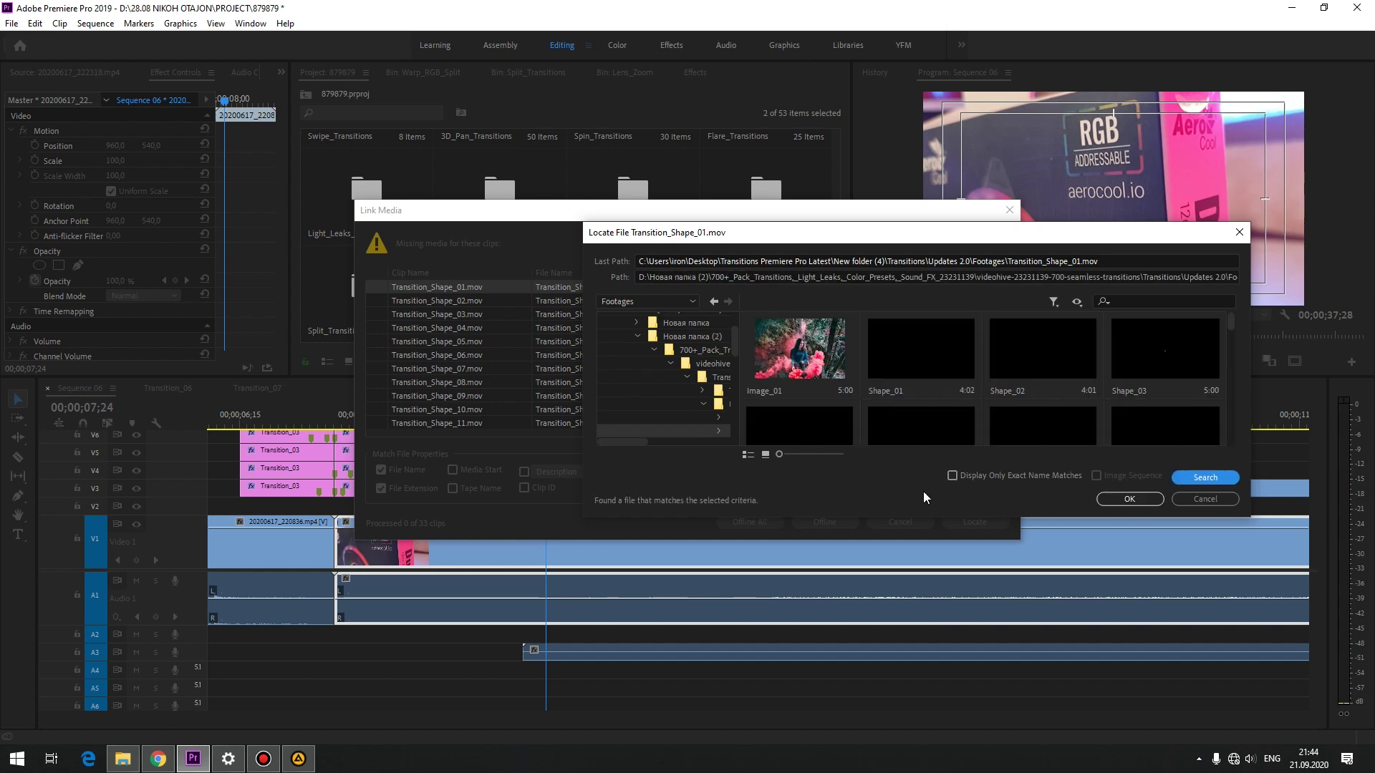
{"action": "left_click", "coordinate": [1118, 499]}
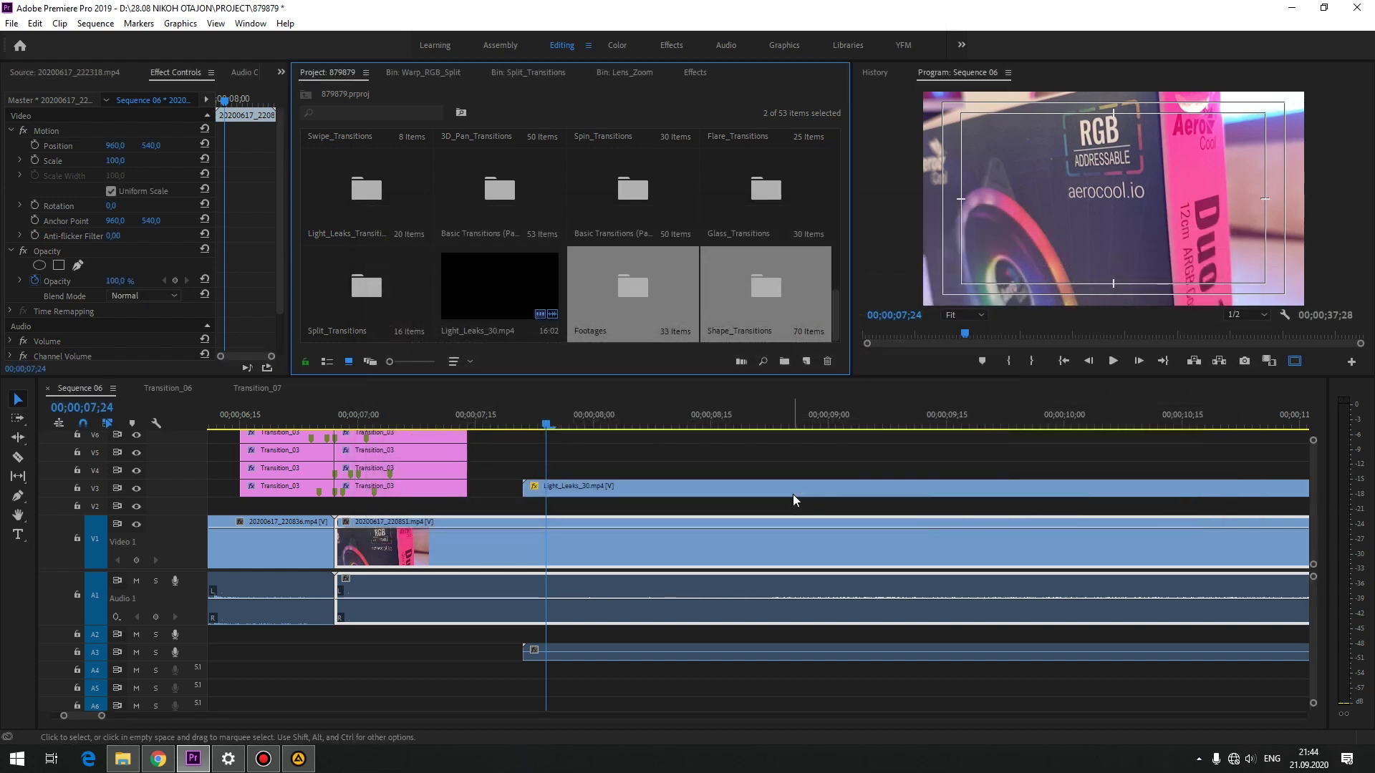
Step: Open the Shape_Transitions bin and scroll through the timeline
{"action": "left_click", "coordinate": [641, 317]}
{"action": "double_click", "coordinate": [790, 294]}
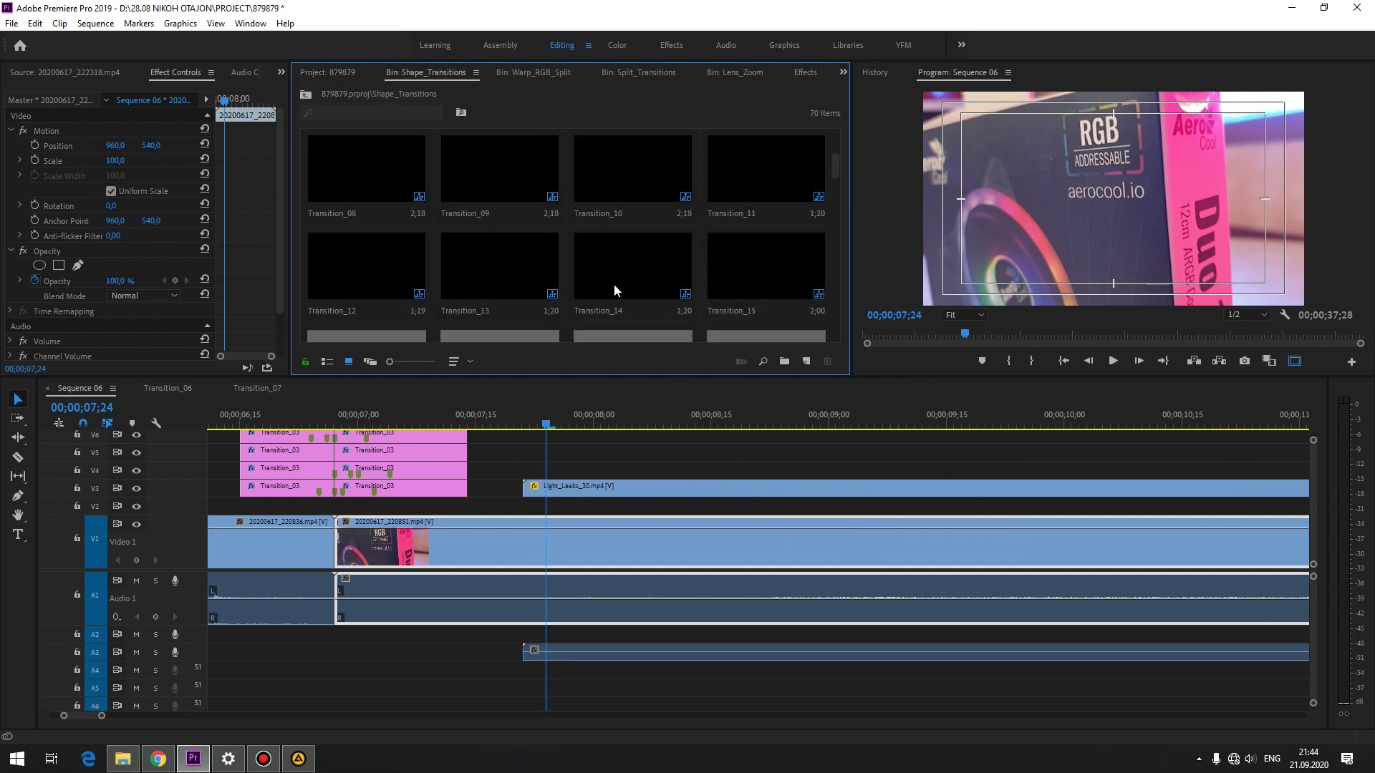
{"action": "scroll", "coordinate": [614, 286], "scroll_direction": "down", "scroll_amount": 4}
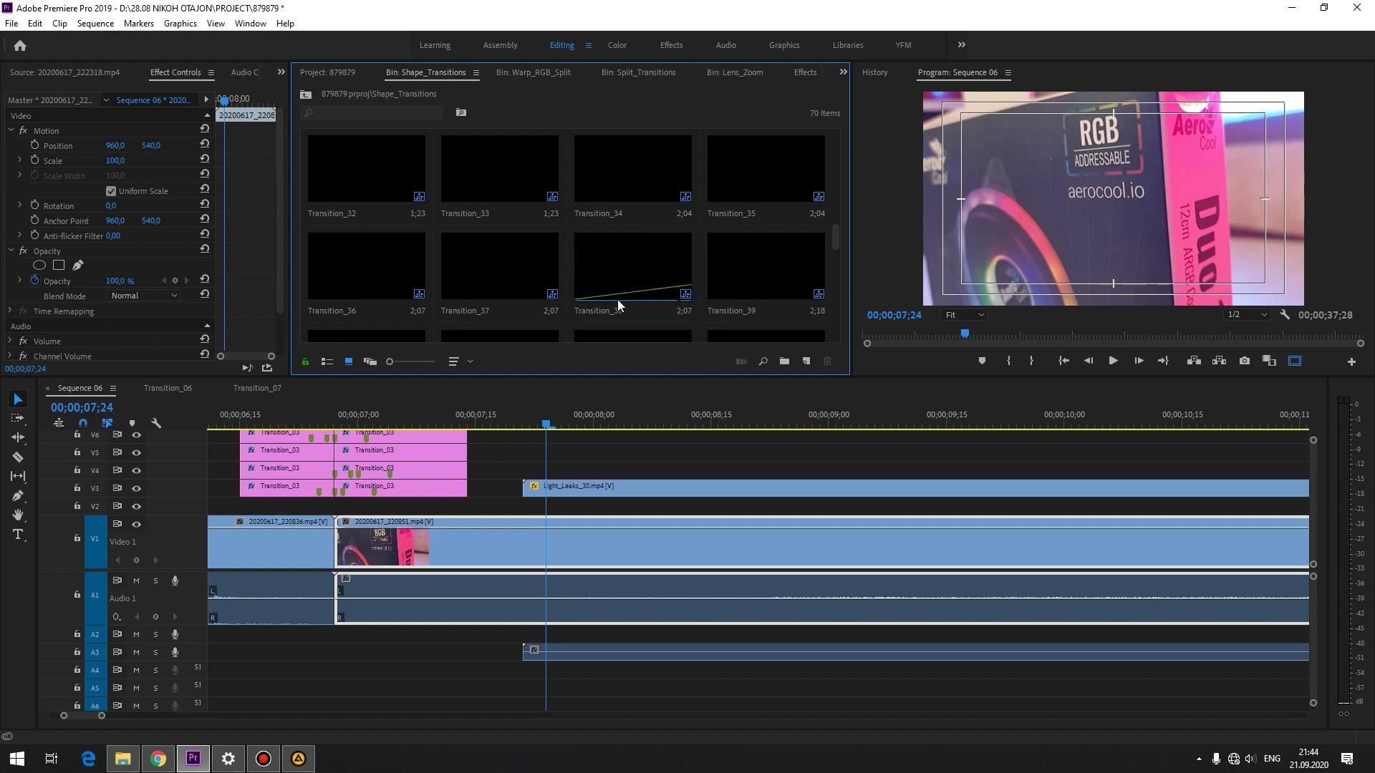
{"action": "scroll", "coordinate": [702, 460], "scroll_direction": "down", "scroll_amount": 4}
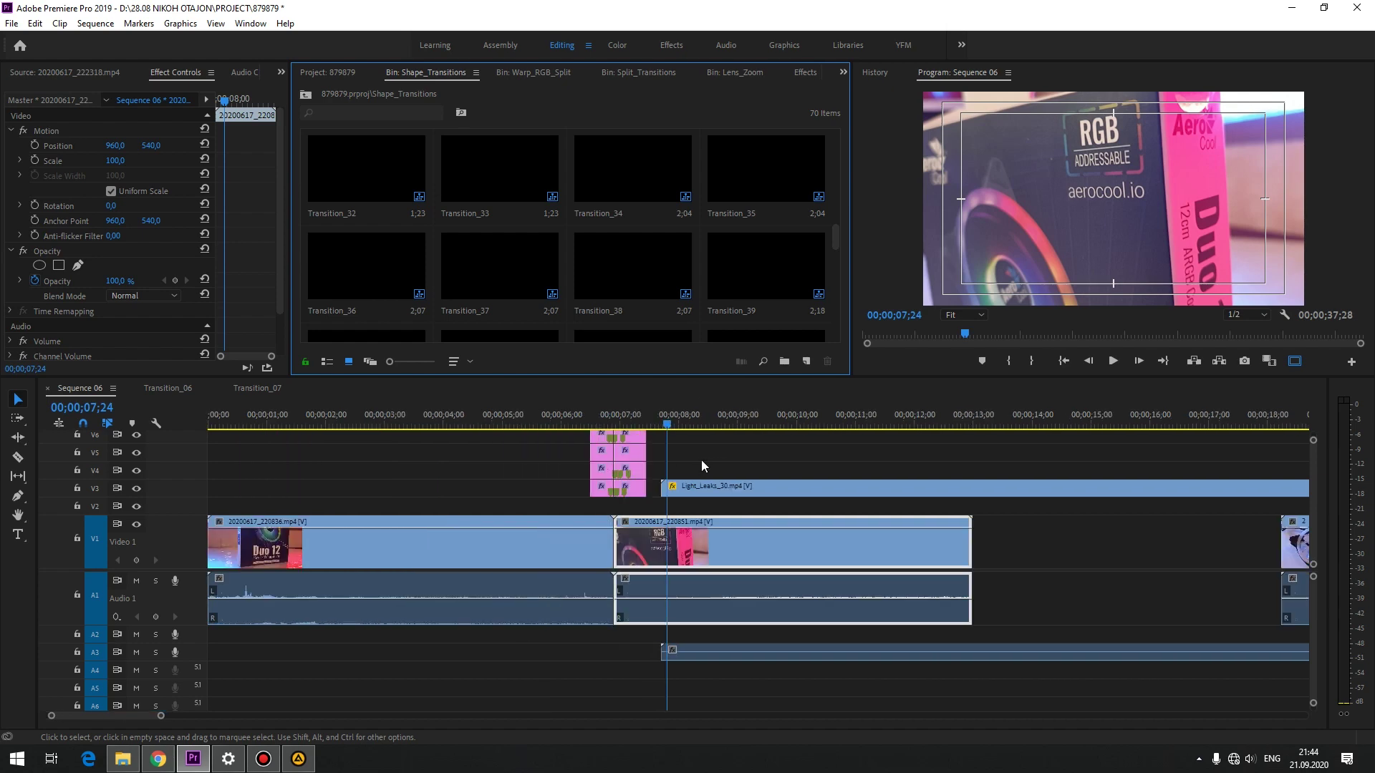
{"action": "scroll", "coordinate": [702, 460], "scroll_direction": "down", "scroll_amount": 3}
{"action": "scroll", "coordinate": [796, 454], "scroll_direction": "down", "scroll_amount": 2}
Step: Delete Light_Leaks_30 from V3 and drag Transition_37 onto V2 at the 22;10 cut
{"action": "left_click", "coordinate": [688, 492]}
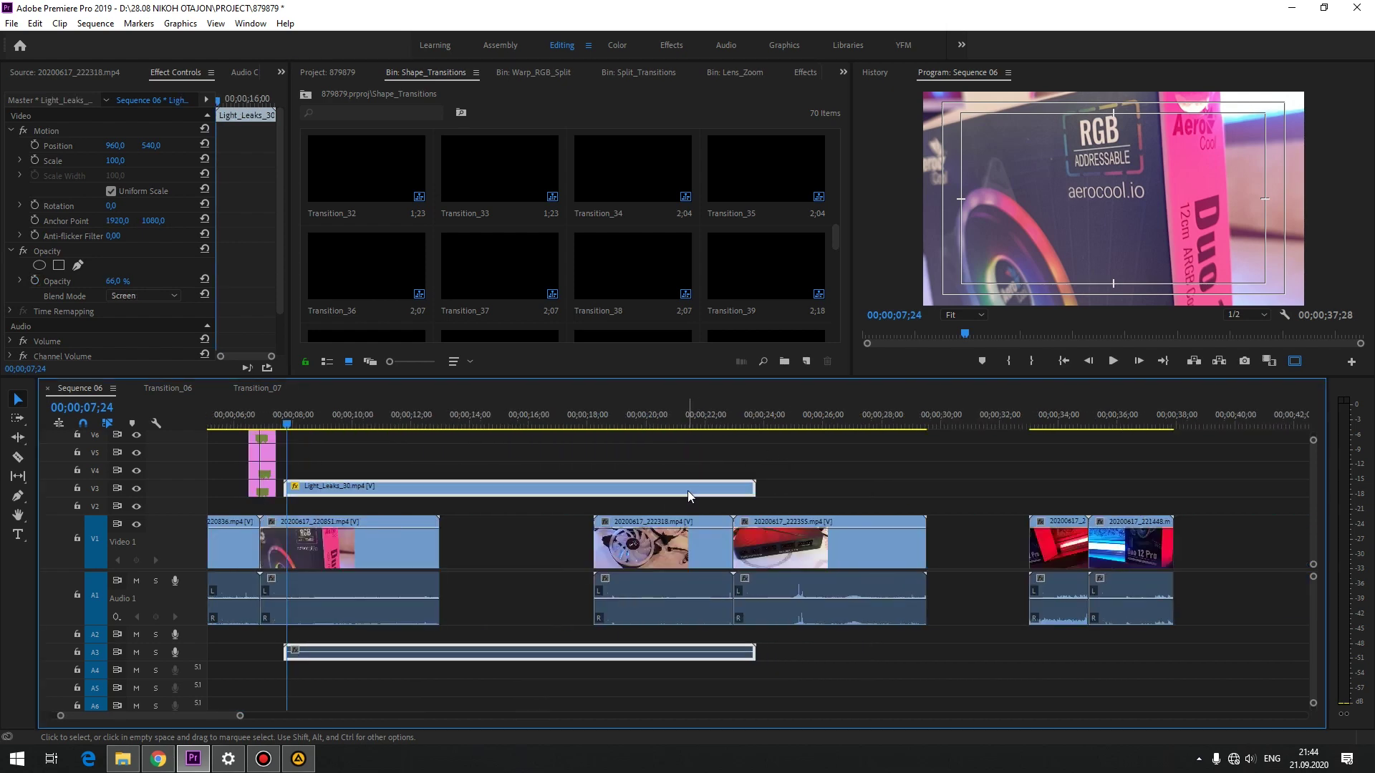
{"action": "key", "text": "Delete"}
{"action": "left_click", "coordinate": [716, 417]}
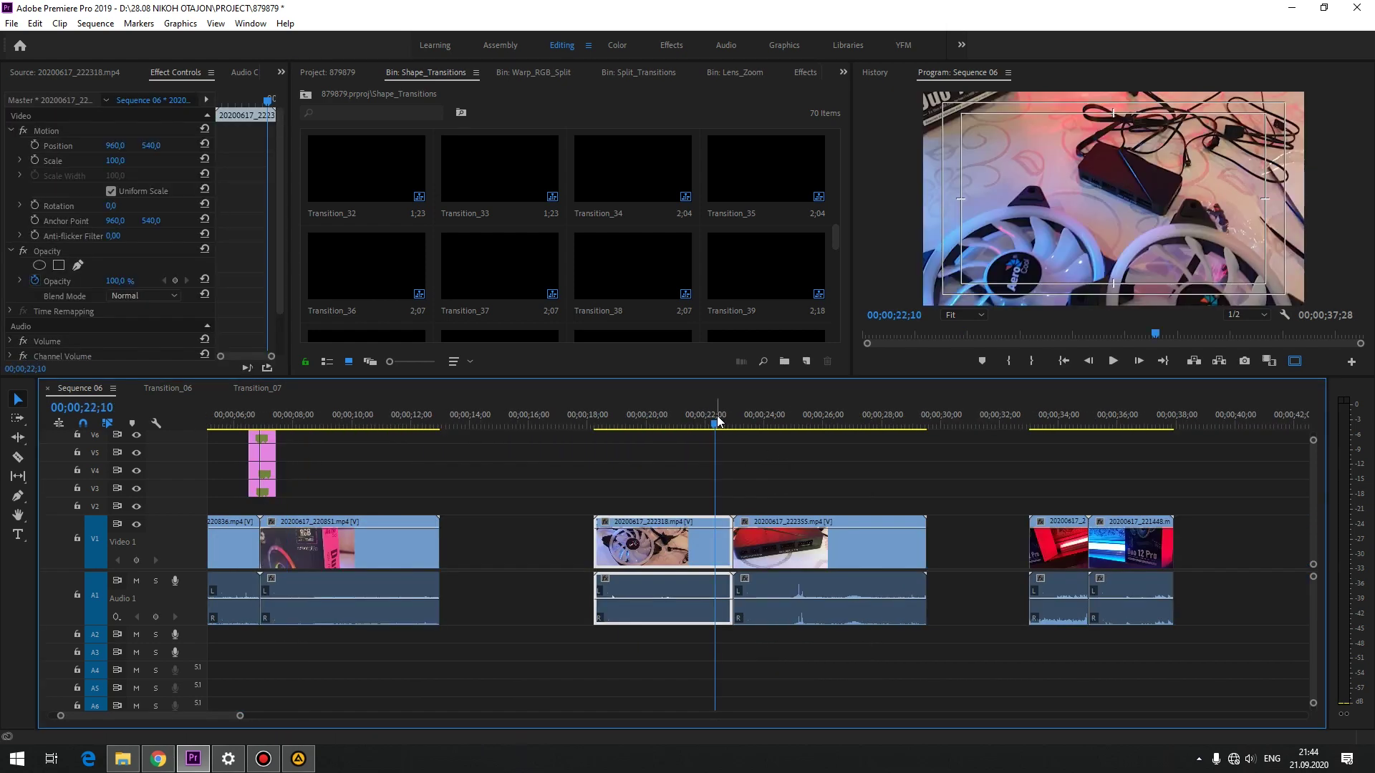
{"action": "left_click_drag", "start_coordinate": [494, 279], "coordinate": [699, 510]}
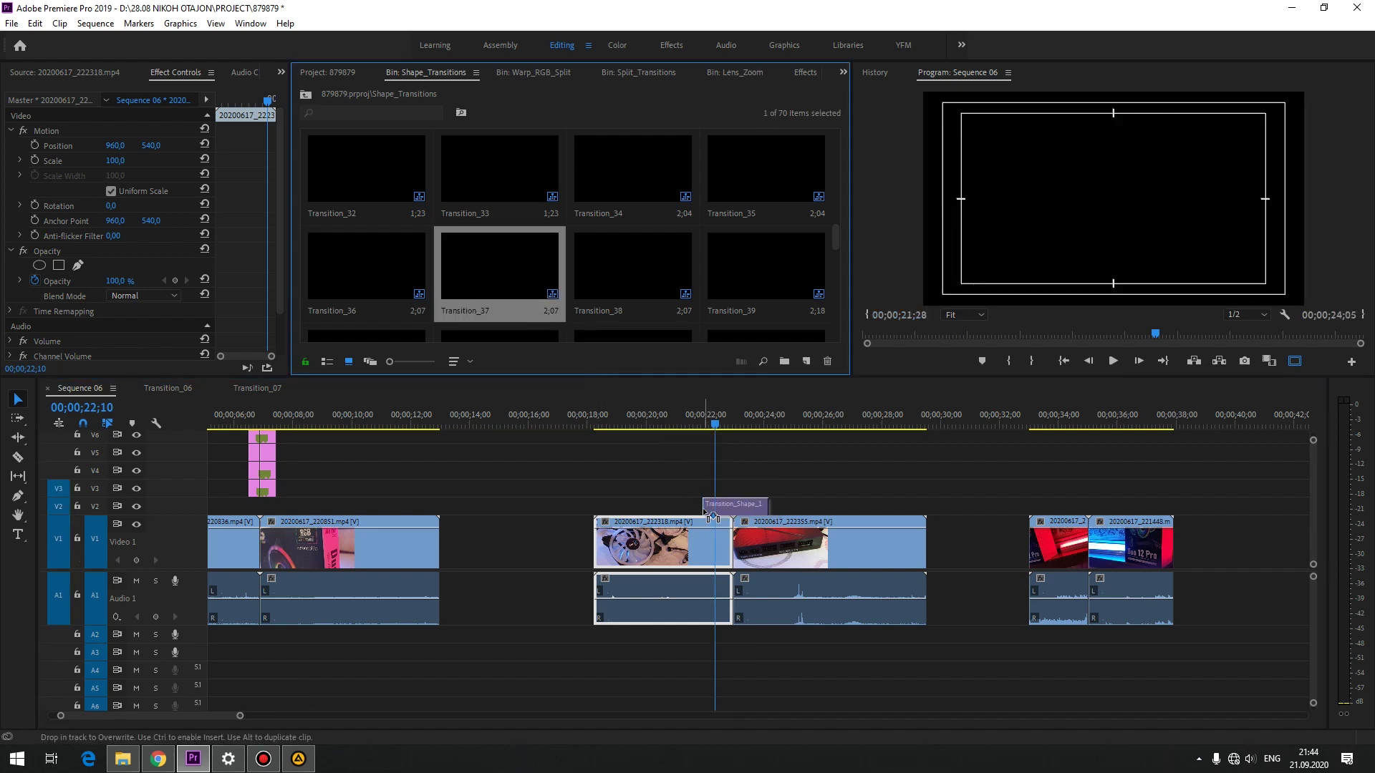
Step: Drop Transition_37 onto V2 over the cut and play it back
{"action": "left_click", "coordinate": [682, 425]}
{"action": "left_click", "coordinate": [732, 454]}
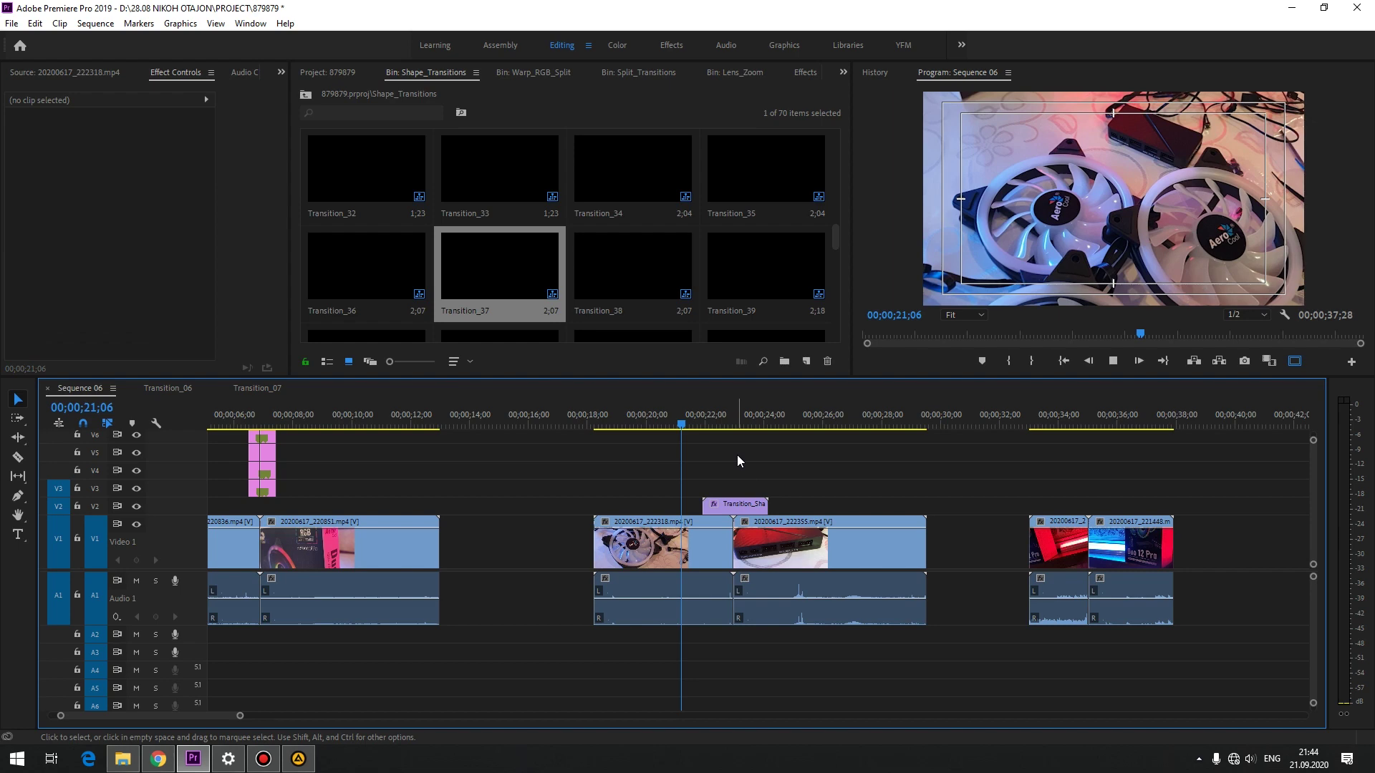
{"action": "key", "text": "space"}
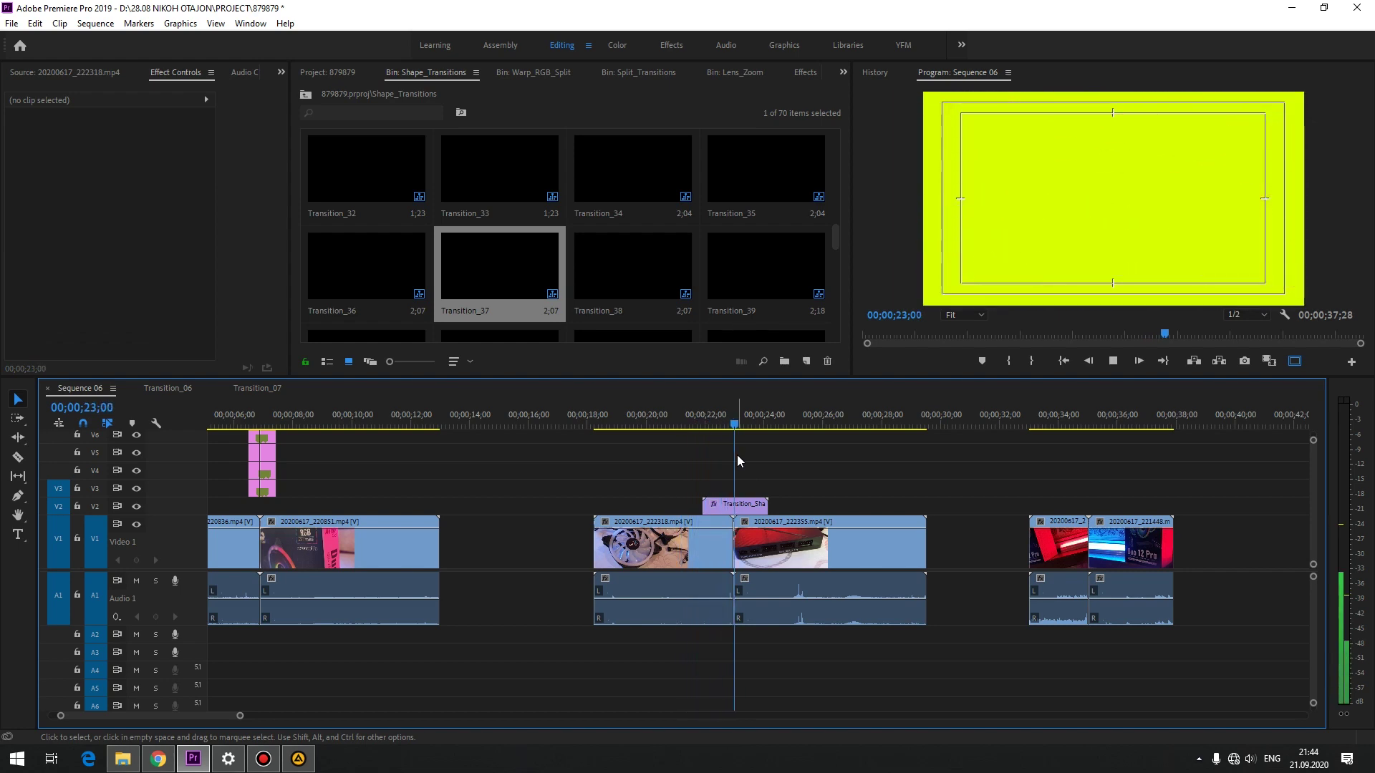
{"action": "left_click", "coordinate": [724, 426]}
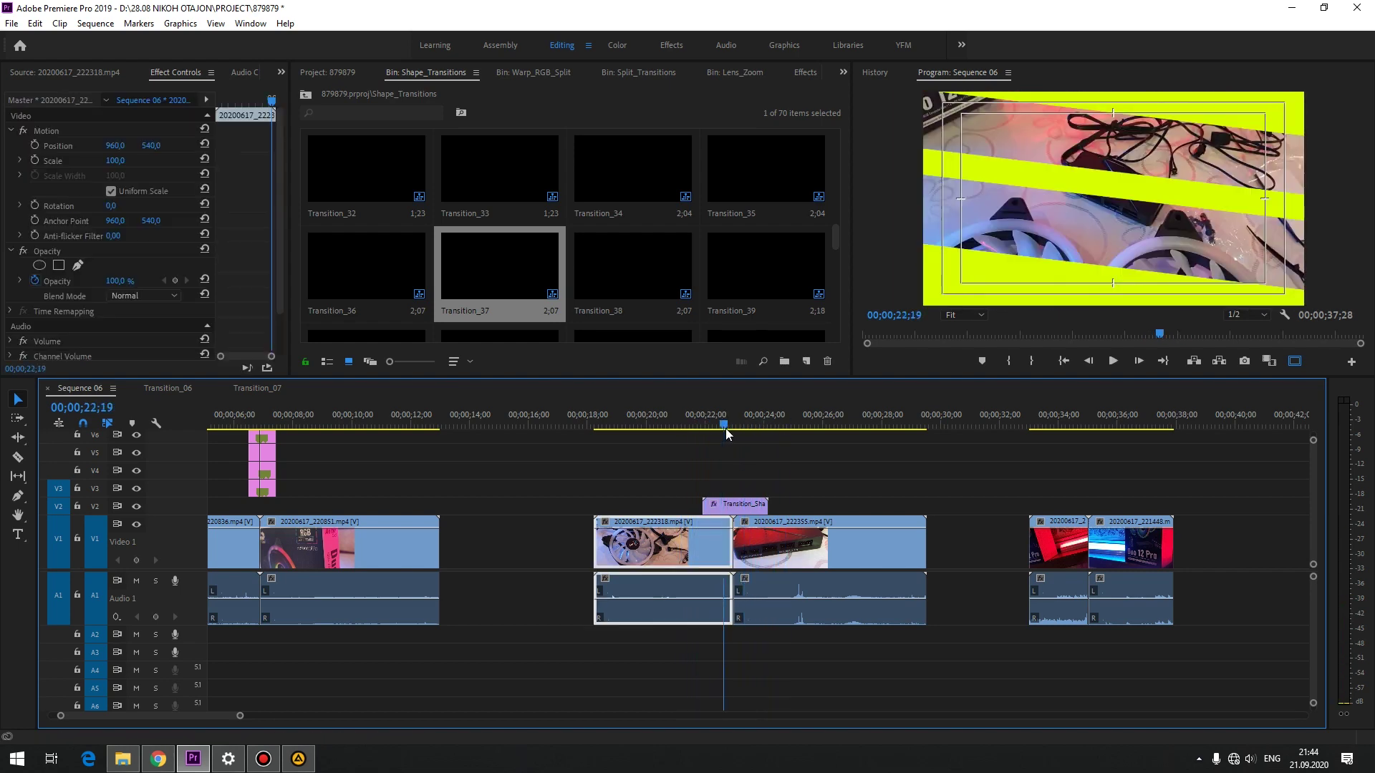
Step: Replay the transition and select the Transition_37 clip to view its effects
{"action": "left_click", "coordinate": [738, 505]}
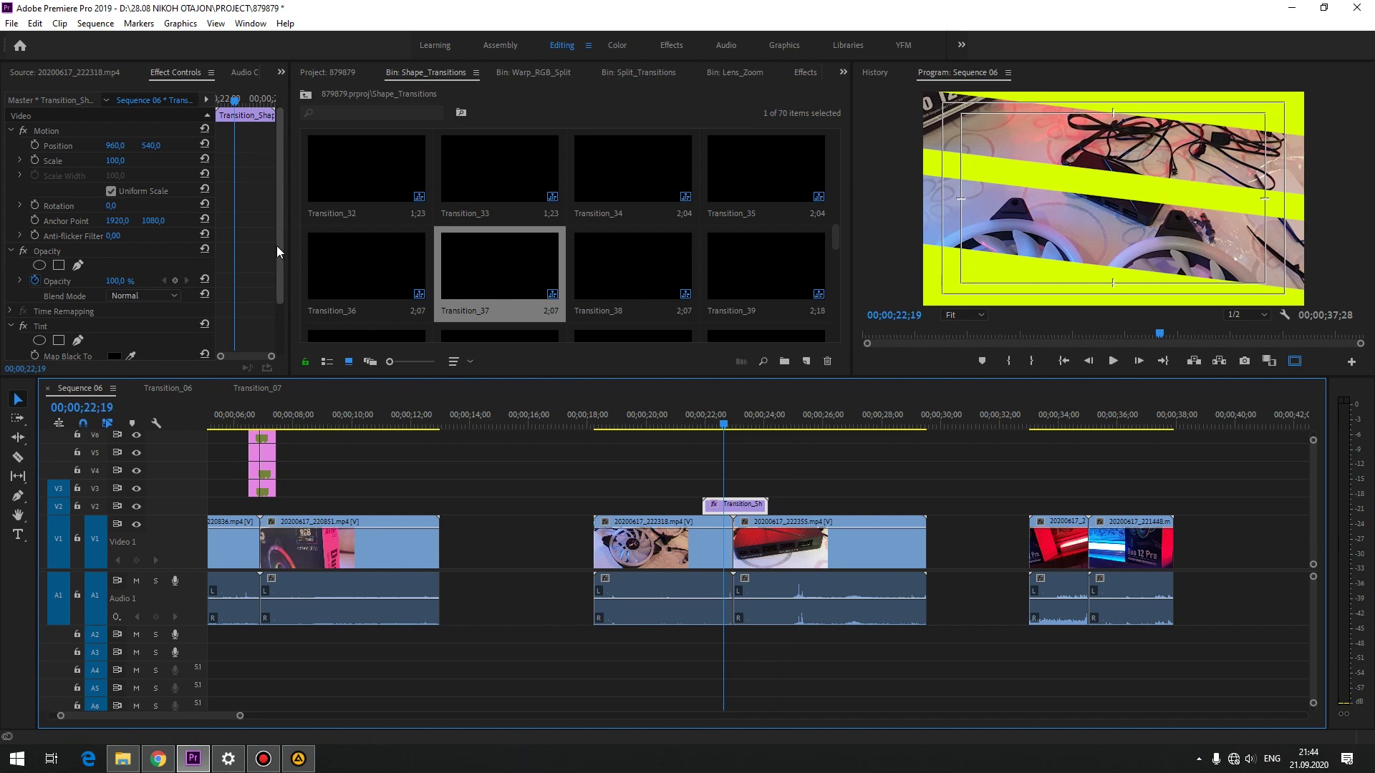
{"action": "scroll", "coordinate": [259, 238], "scroll_direction": "down", "scroll_amount": 2}
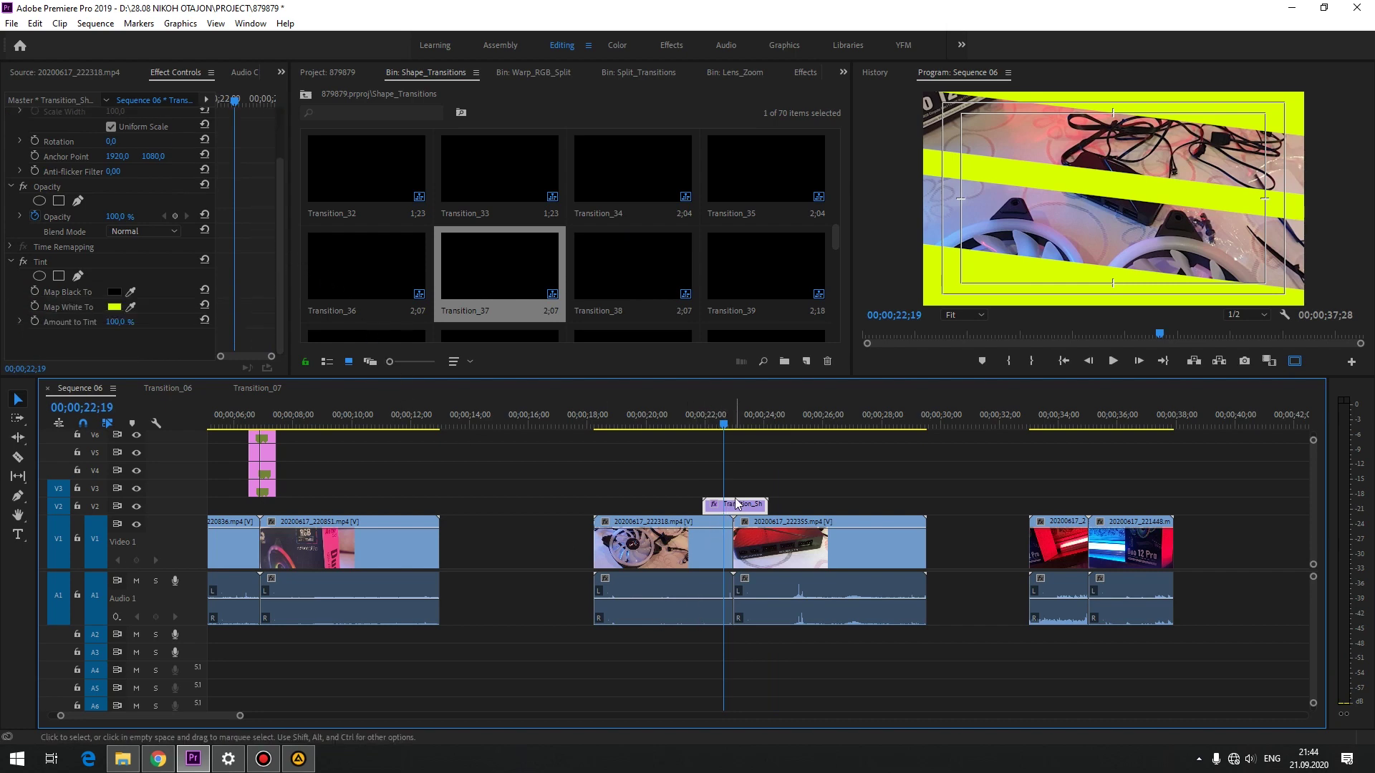
{"action": "left_click", "coordinate": [709, 544]}
{"action": "key", "text": "space"}
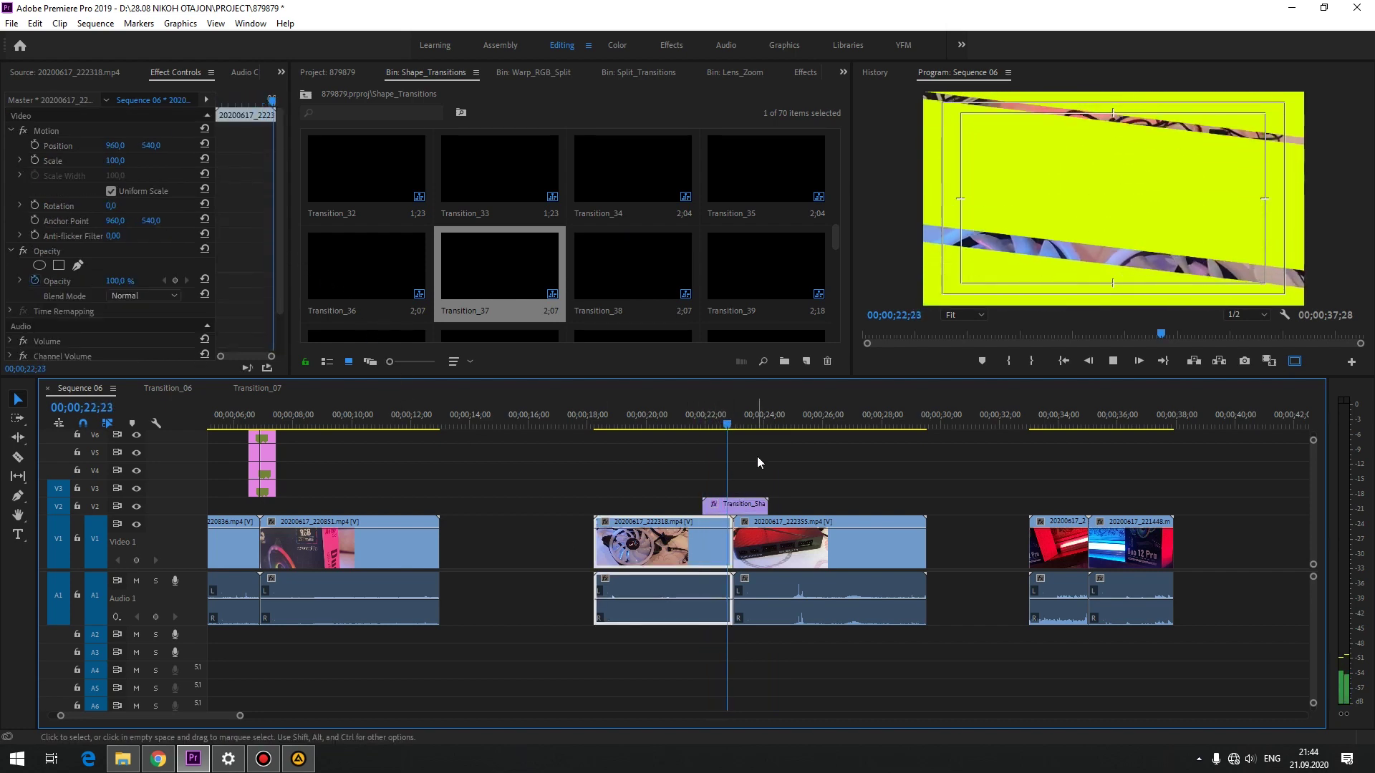
{"action": "key", "text": "space"}
{"action": "left_click", "coordinate": [745, 504]}
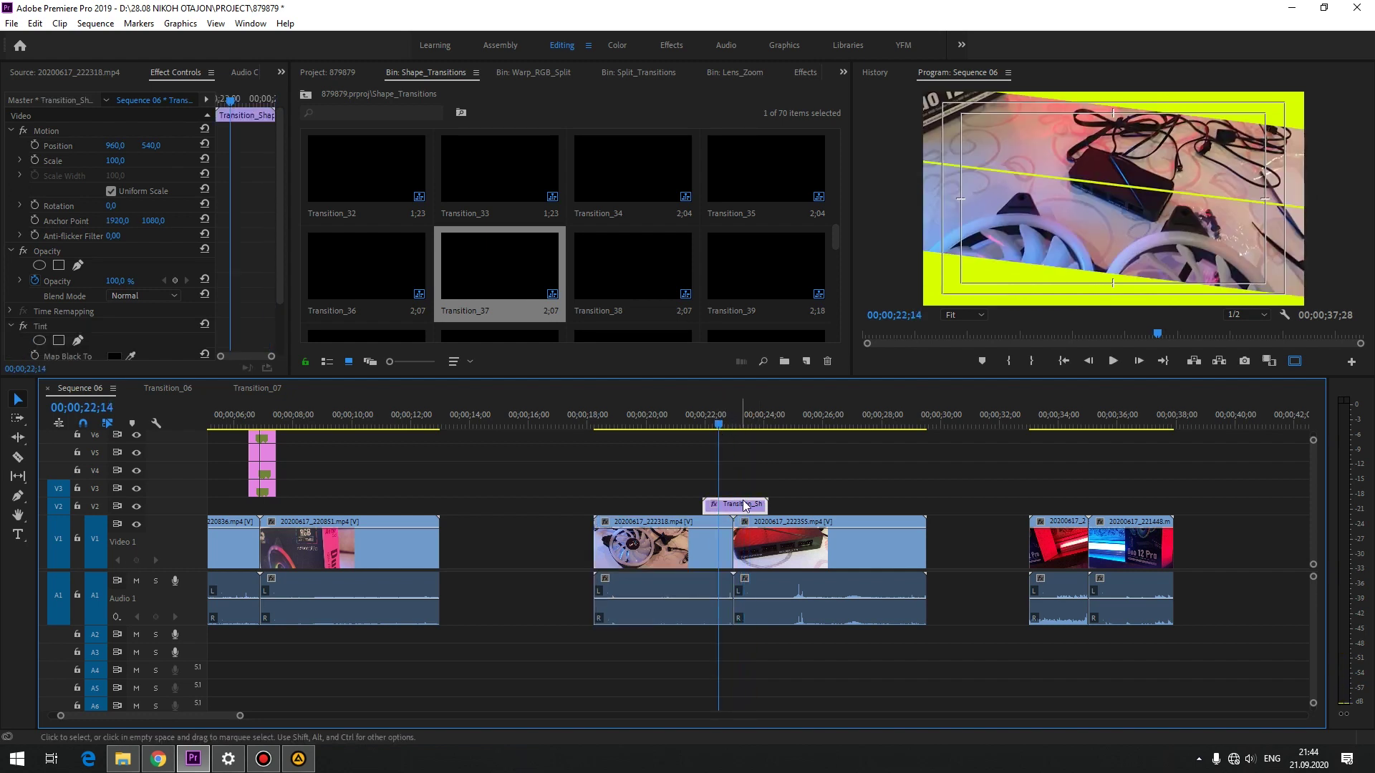
{"action": "scroll", "coordinate": [242, 277], "scroll_direction": "down", "scroll_amount": 2}
Step: Change the Tint's white colour to blue 3D64B4 and play the recoloured transition
{"action": "left_click", "coordinate": [113, 308]}
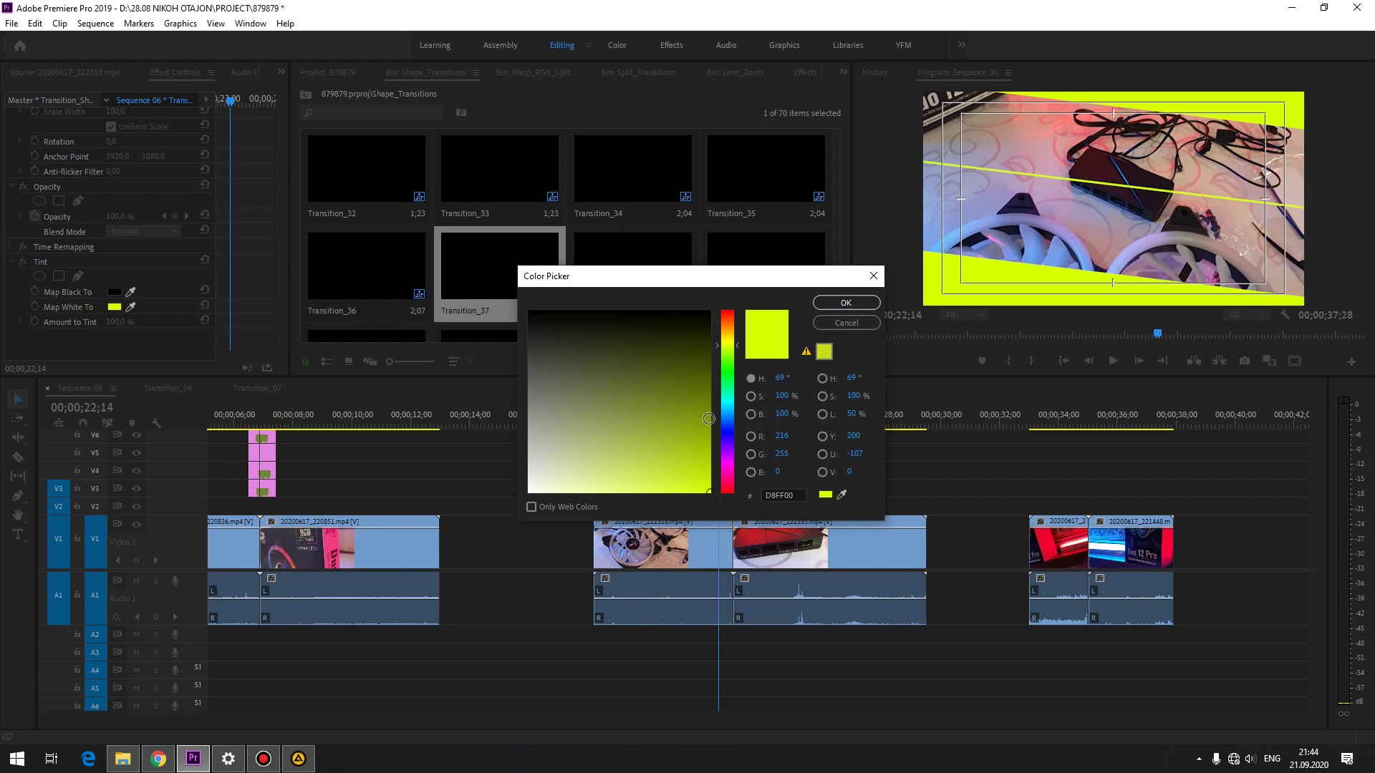
{"action": "left_click", "coordinate": [844, 500]}
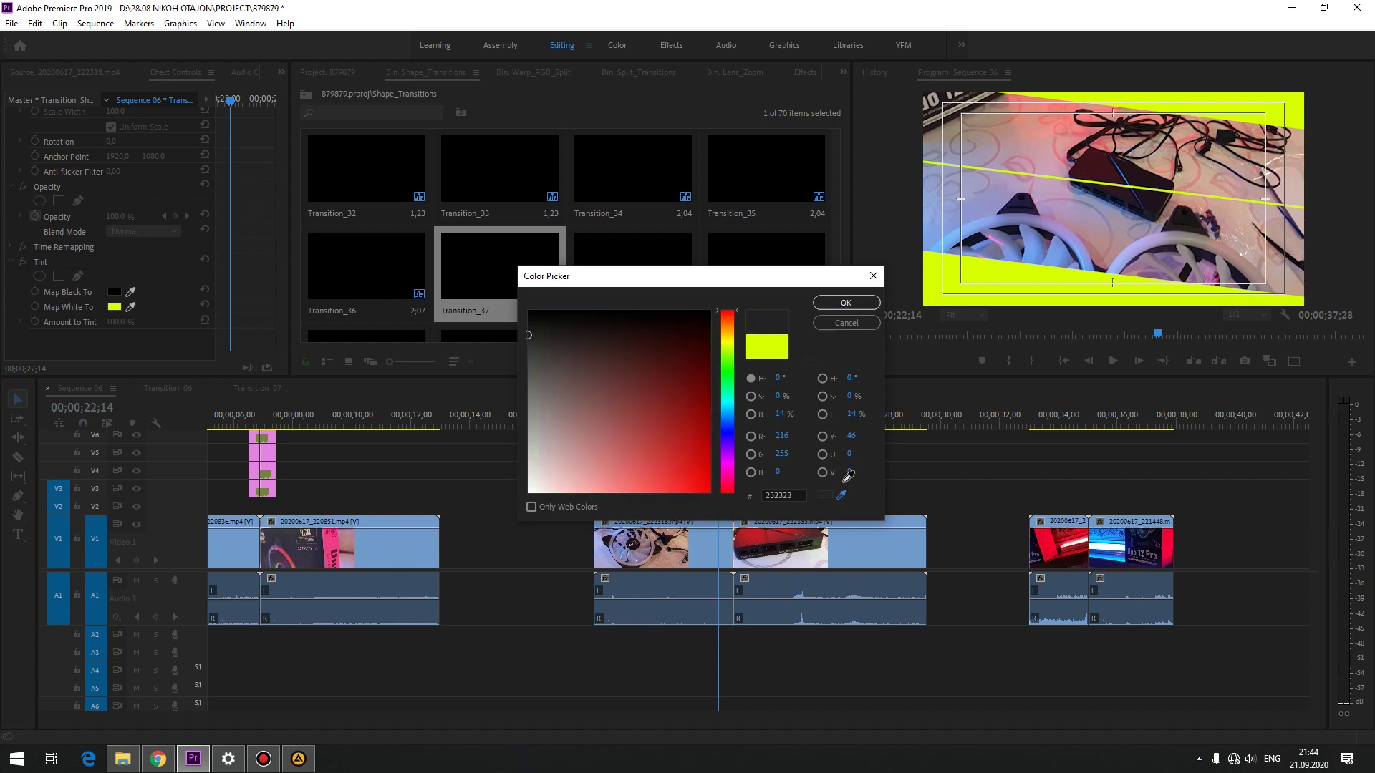
{"action": "left_click", "coordinate": [1039, 236]}
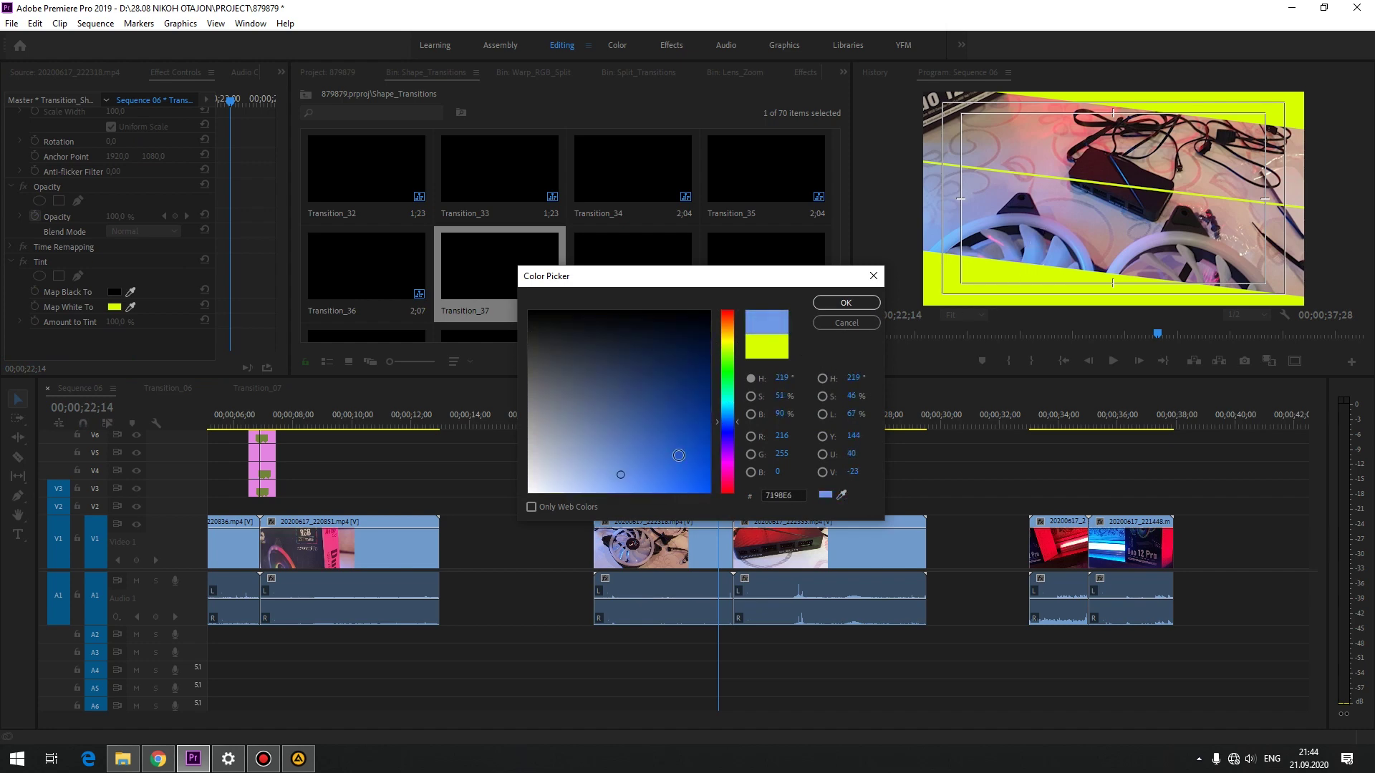
{"action": "left_click_drag", "start_coordinate": [640, 453], "coordinate": [648, 439]}
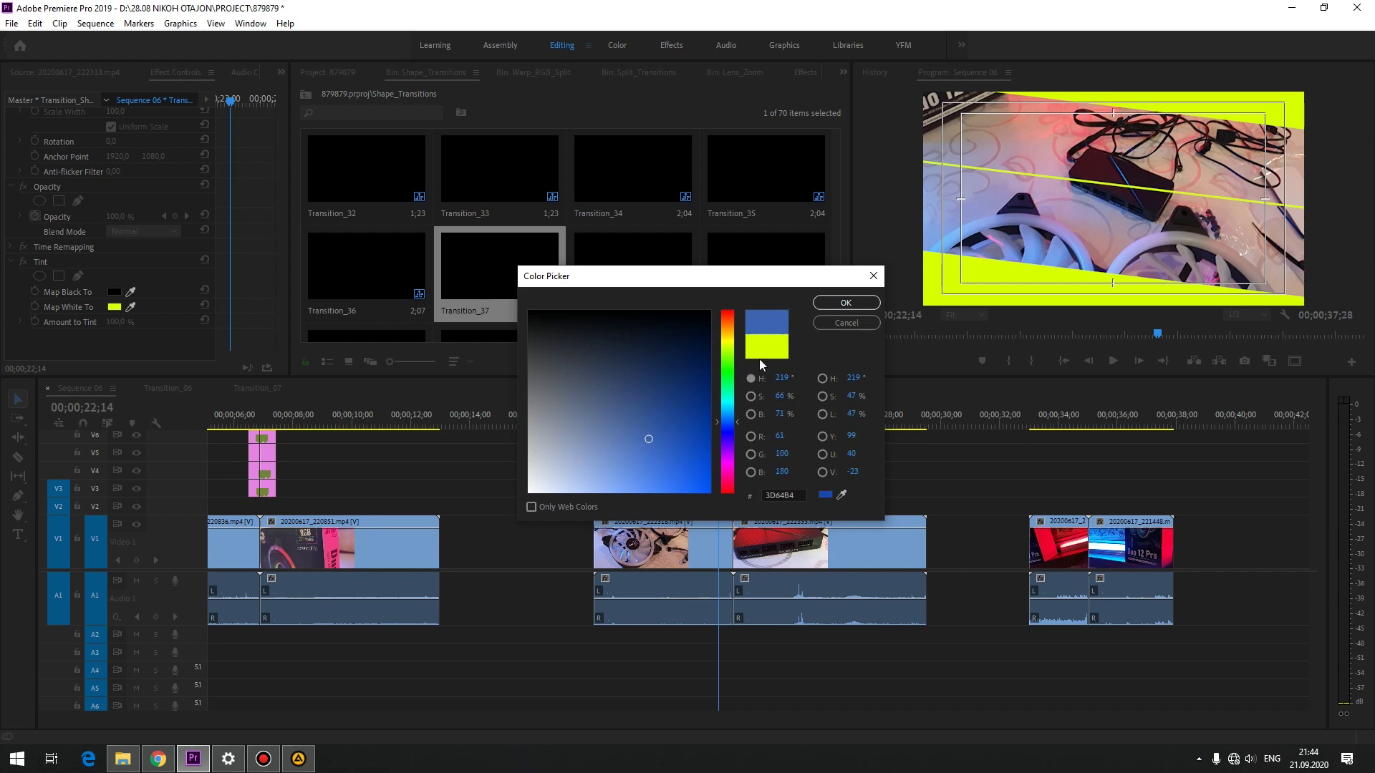
{"action": "left_click", "coordinate": [844, 303]}
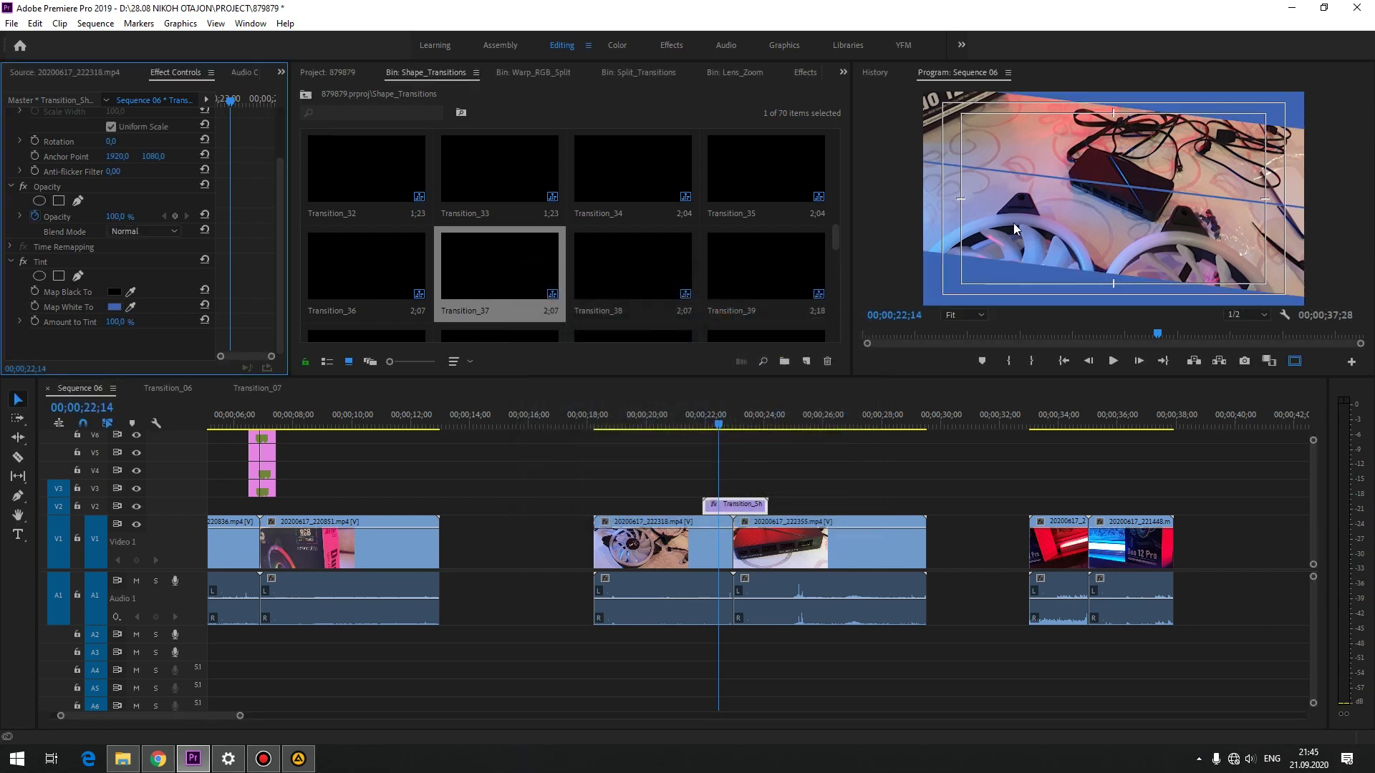
{"action": "left_click", "coordinate": [740, 461]}
{"action": "left_click", "coordinate": [684, 416]}
{"action": "key", "text": "space"}
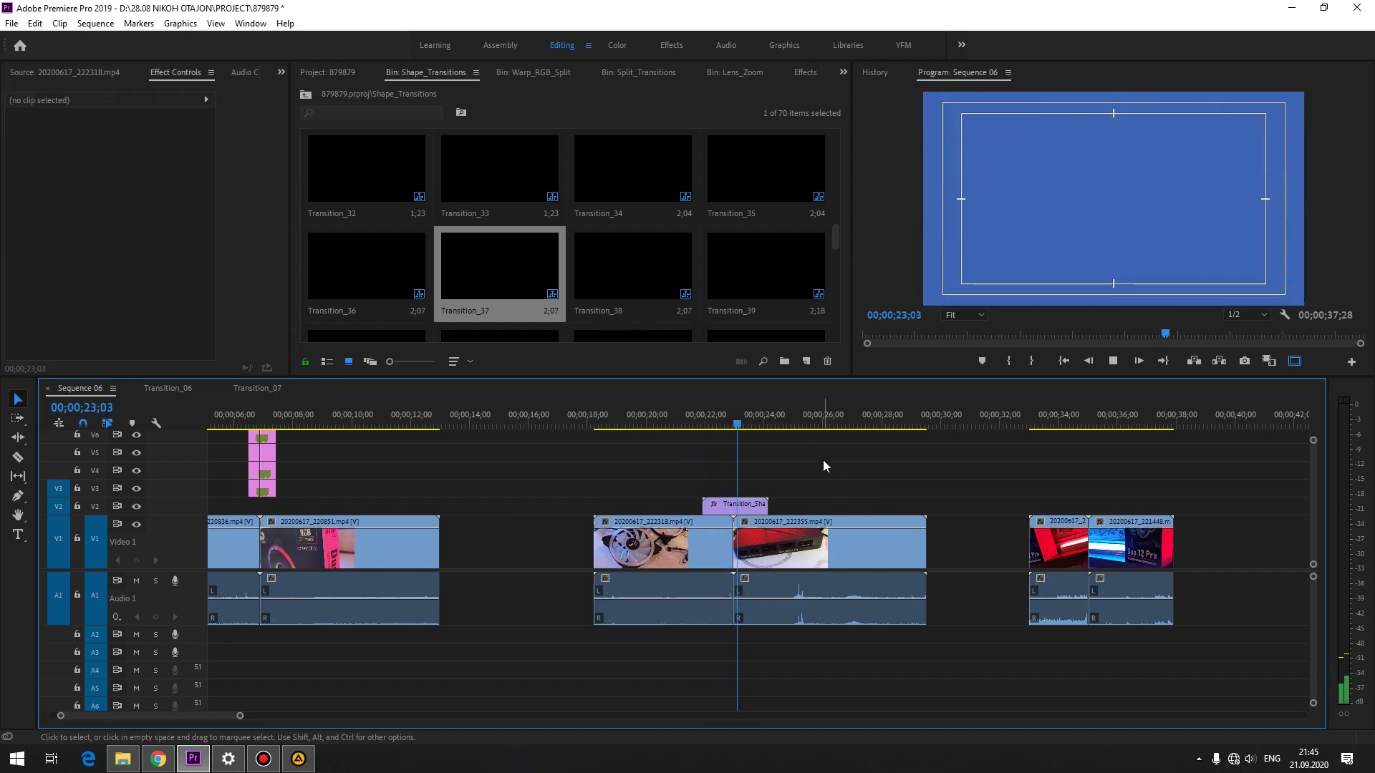
{"action": "key", "text": "space"}
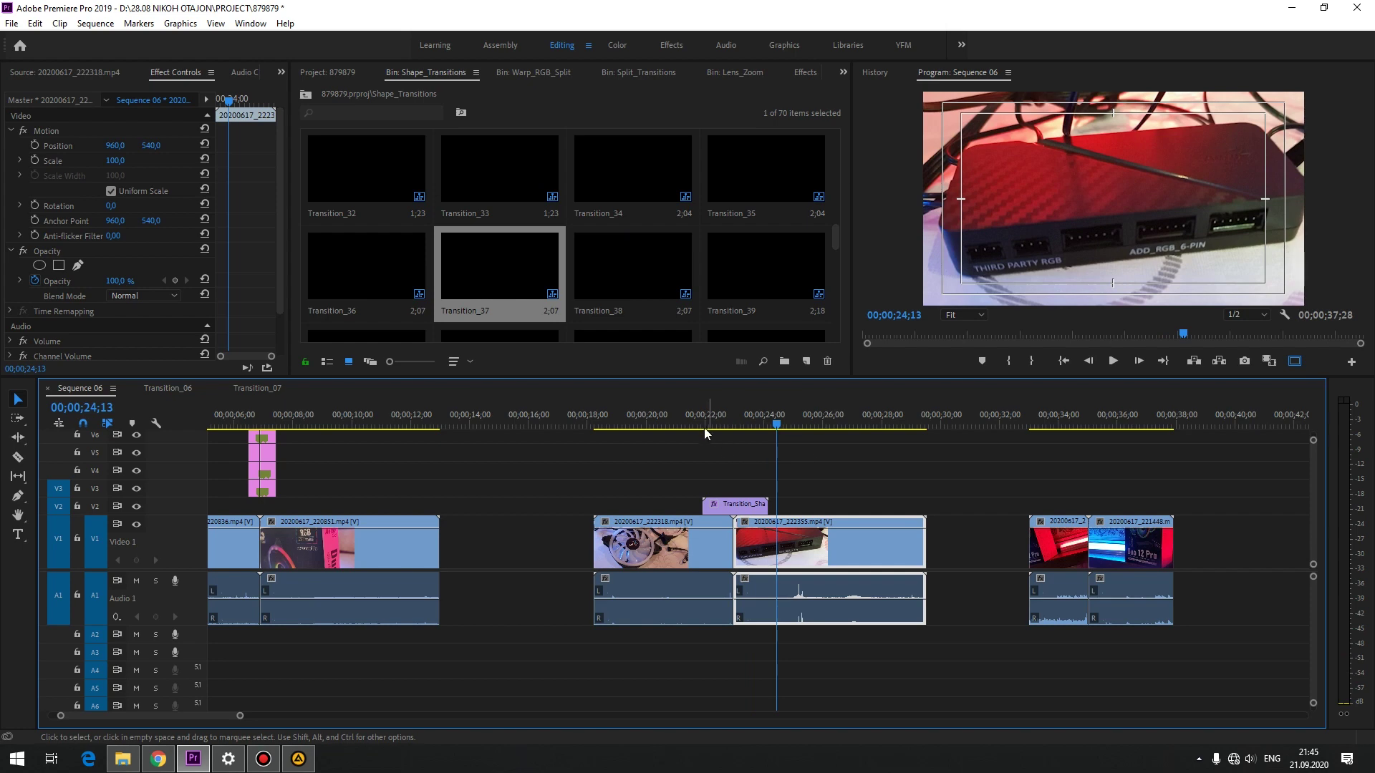
{"action": "left_click", "coordinate": [703, 423]}
{"action": "key", "text": "space"}
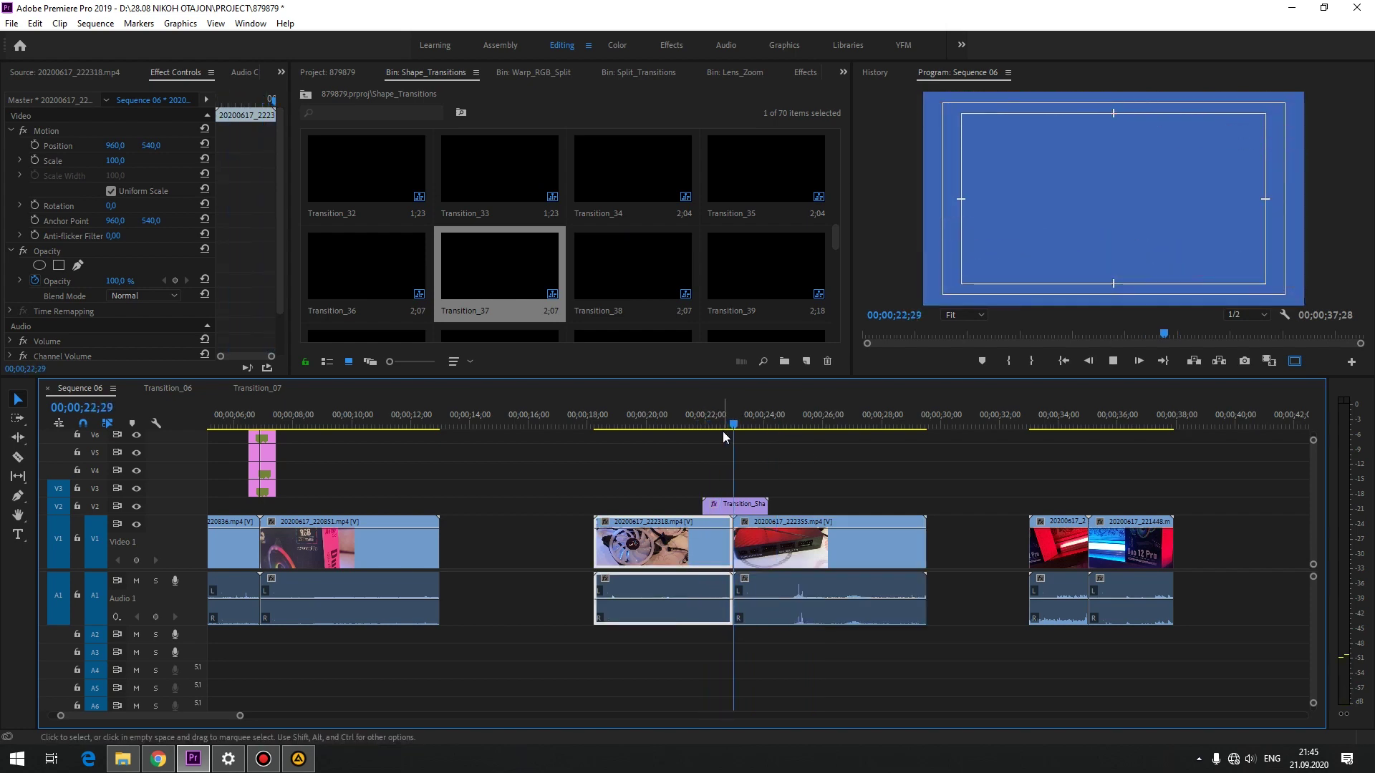
{"action": "left_click", "coordinate": [721, 423]}
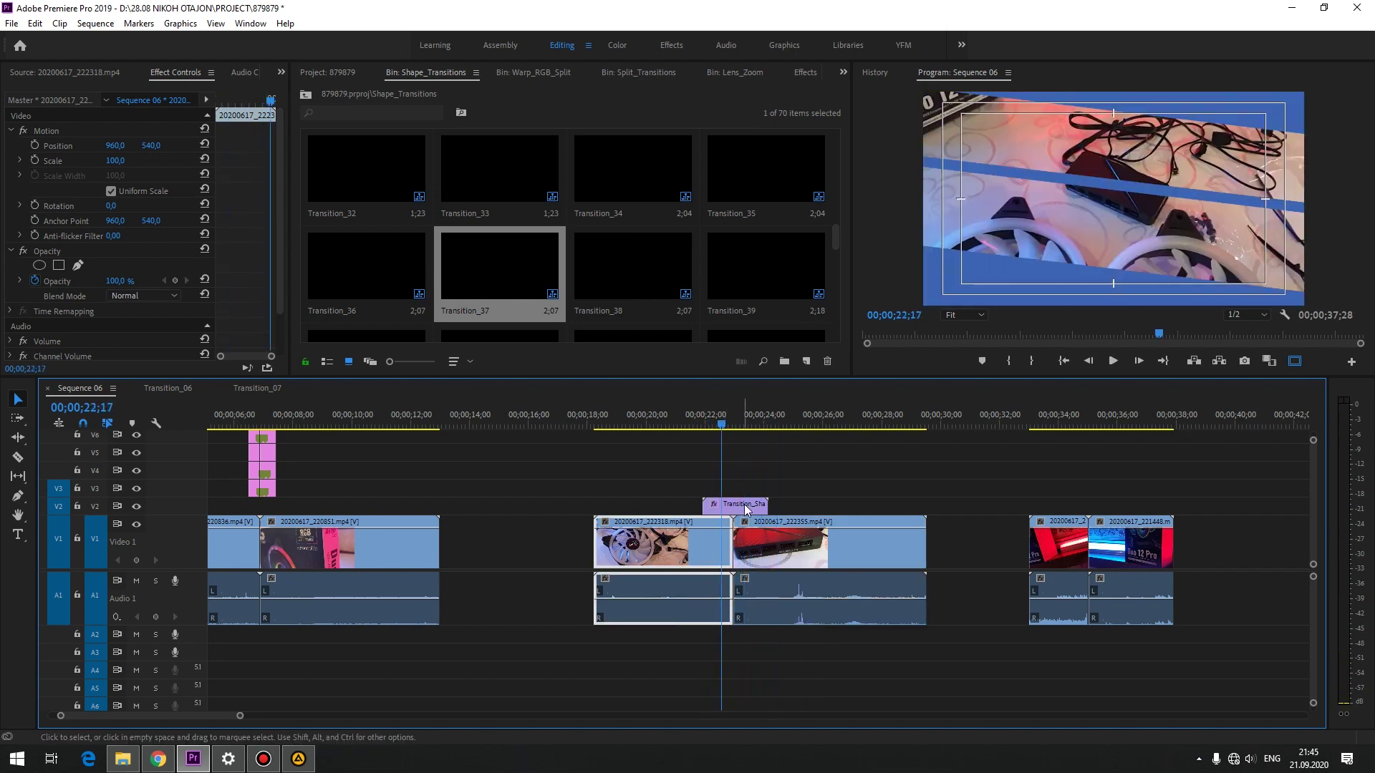
{"action": "left_click", "coordinate": [744, 507]}
{"action": "scroll", "coordinate": [206, 324], "scroll_direction": "down", "scroll_amount": 2}
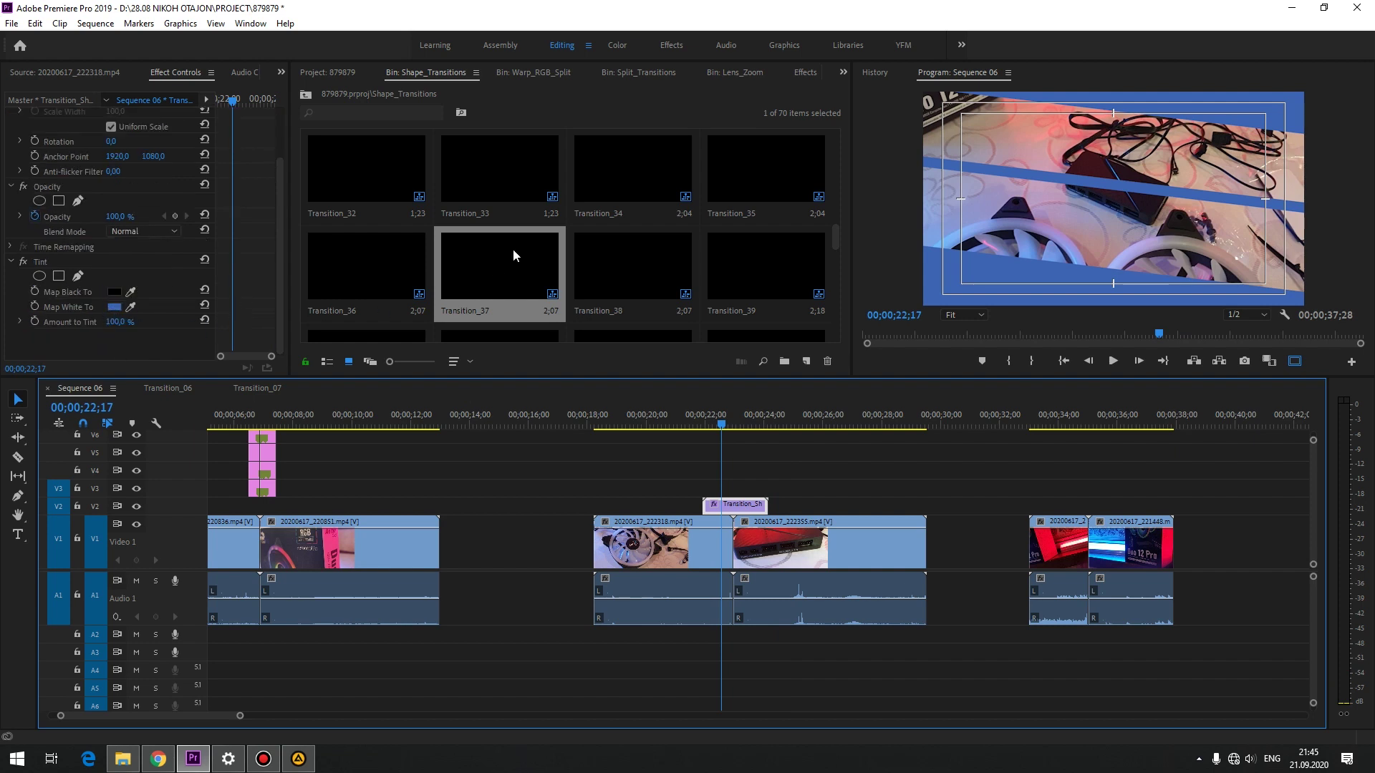
{"action": "scroll", "coordinate": [729, 278], "scroll_direction": "down", "scroll_amount": 5}
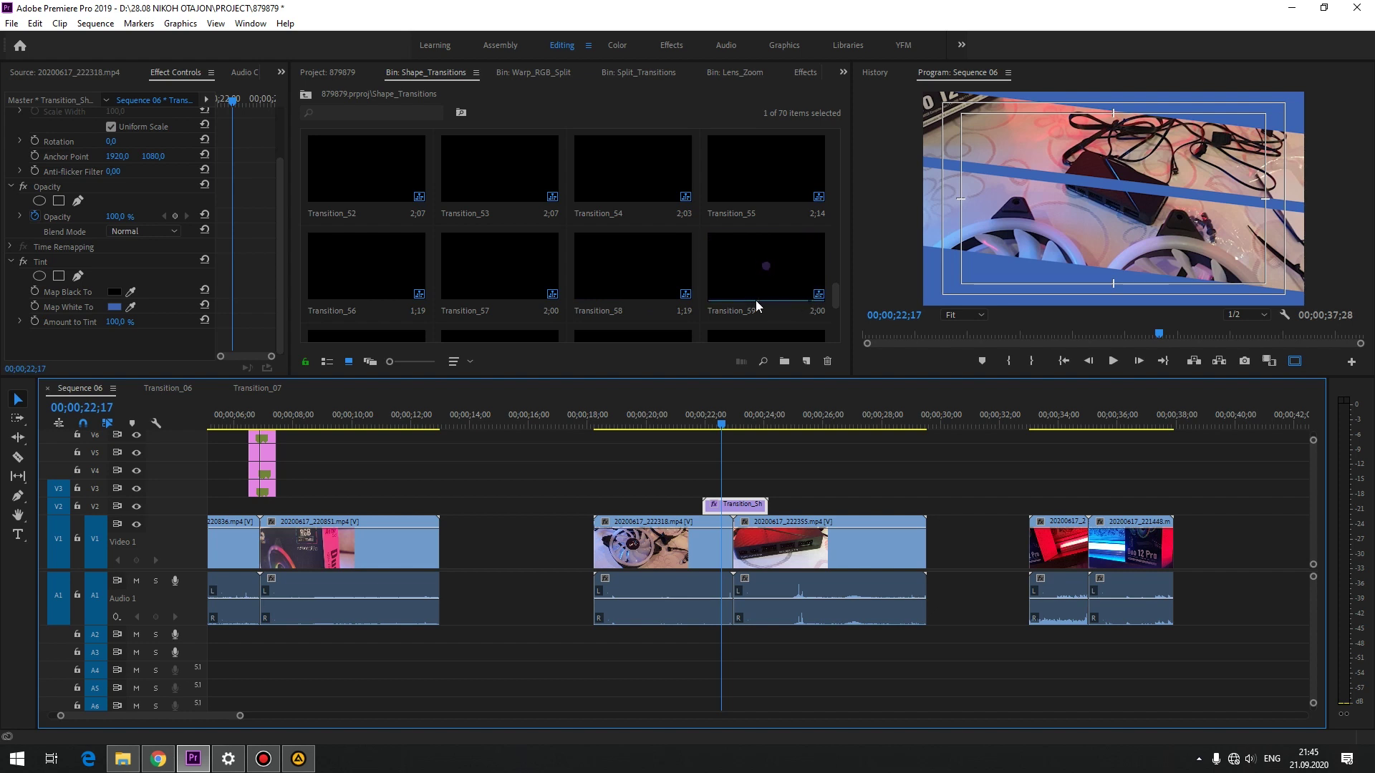
{"action": "scroll", "coordinate": [756, 304], "scroll_direction": "down", "scroll_amount": 5}
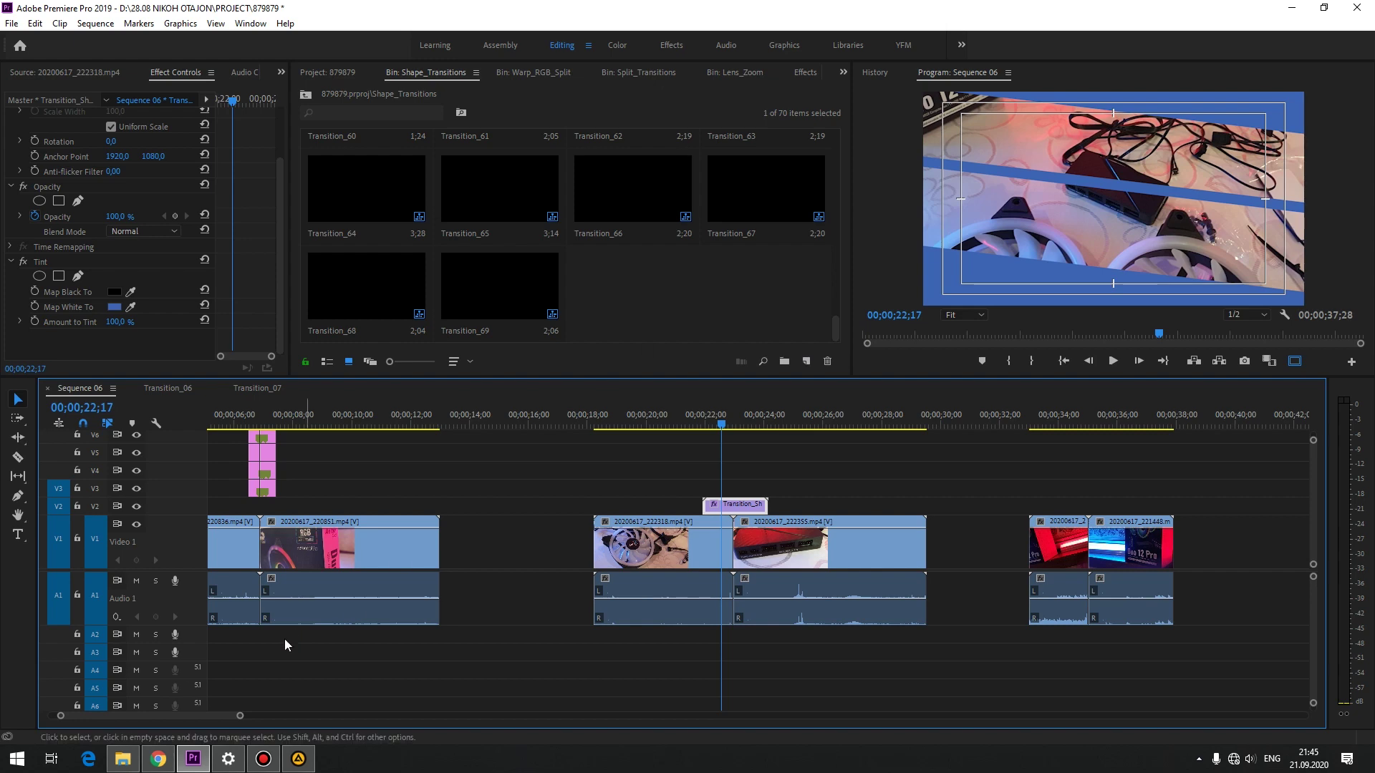
{"action": "left_click", "coordinate": [123, 758]}
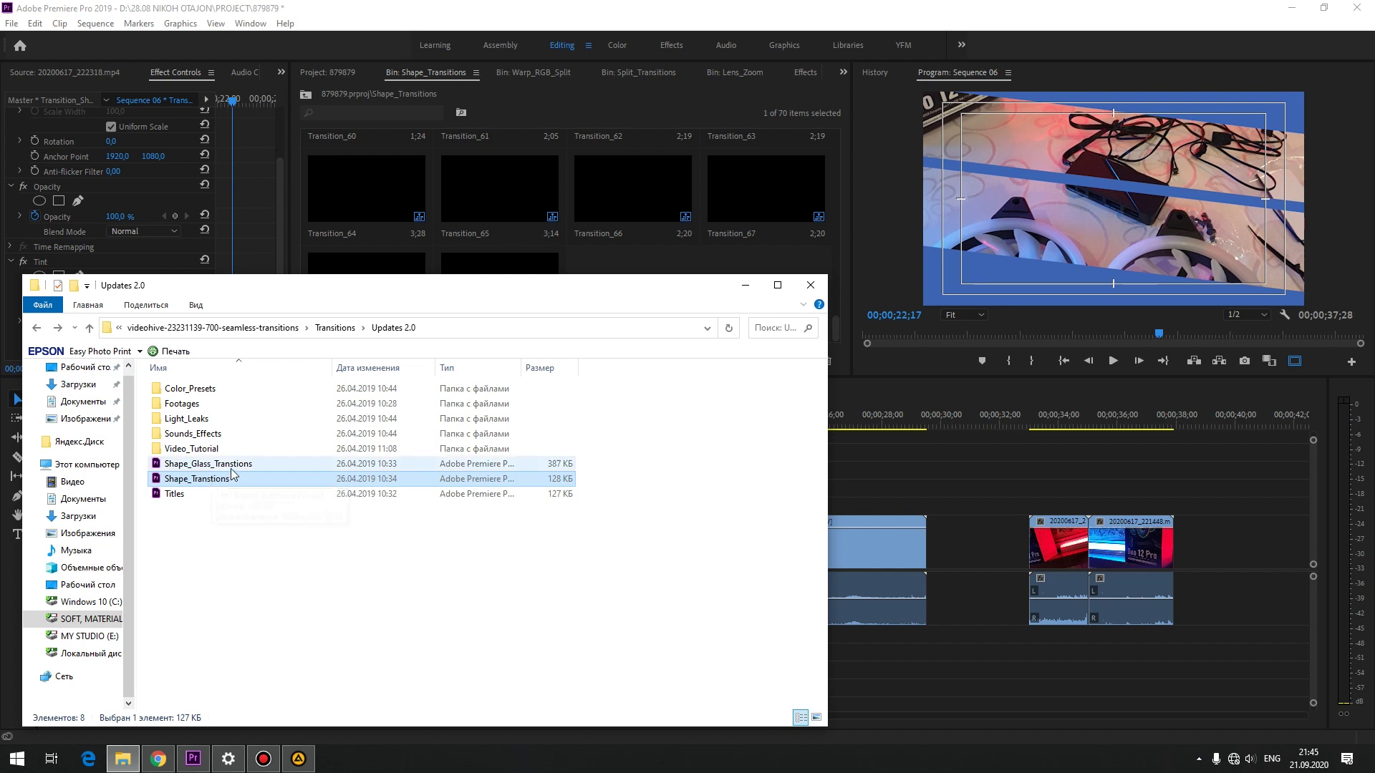
Step: Select the Titles project file in Updates 2.0 and drag it into Premiere Pro
{"action": "left_click", "coordinate": [245, 534]}
{"action": "left_click", "coordinate": [178, 497]}
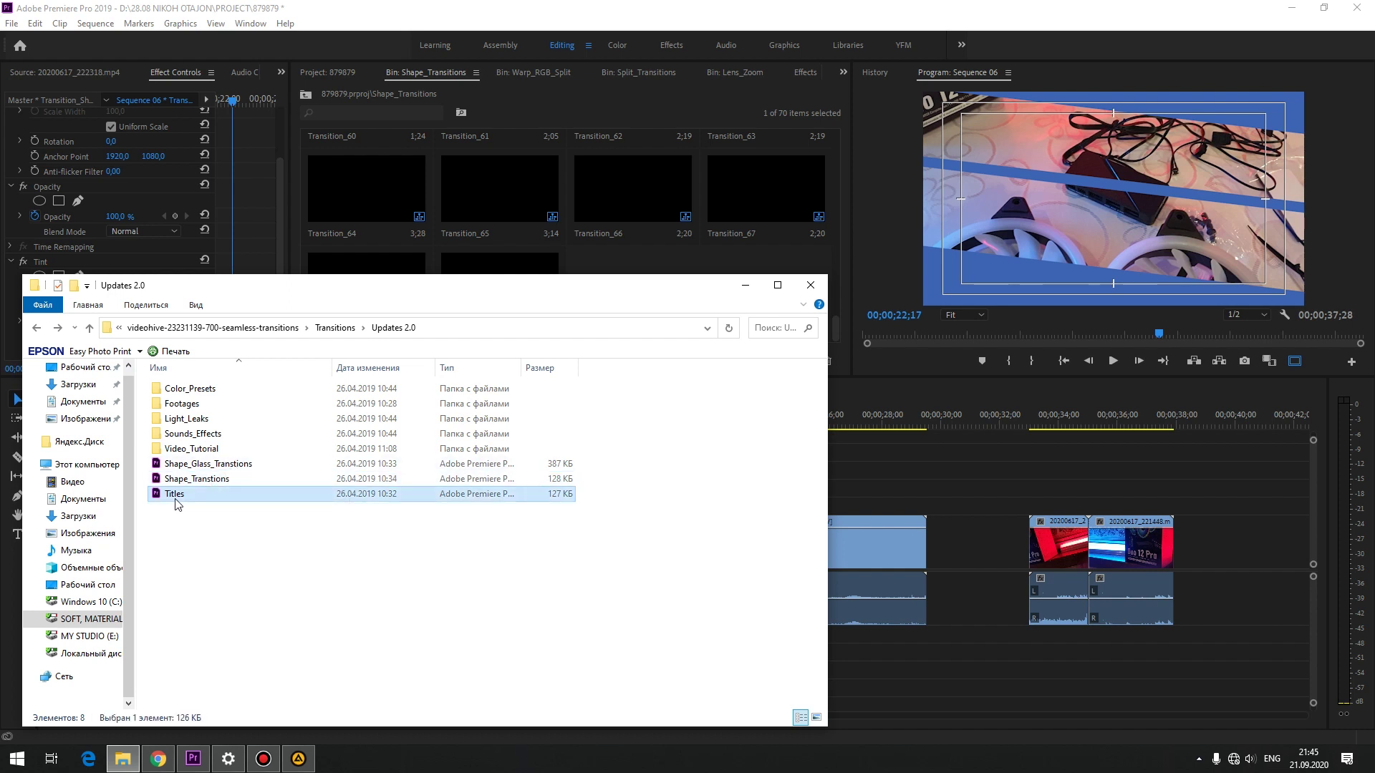
{"action": "mouse_move", "coordinate": [193, 509]}
{"action": "left_mouse_down"}
{"action": "mouse_move", "coordinate": [892, 33]}
{"action": "mouse_move", "coordinate": [835, 361]}
{"action": "left_mouse_up"}
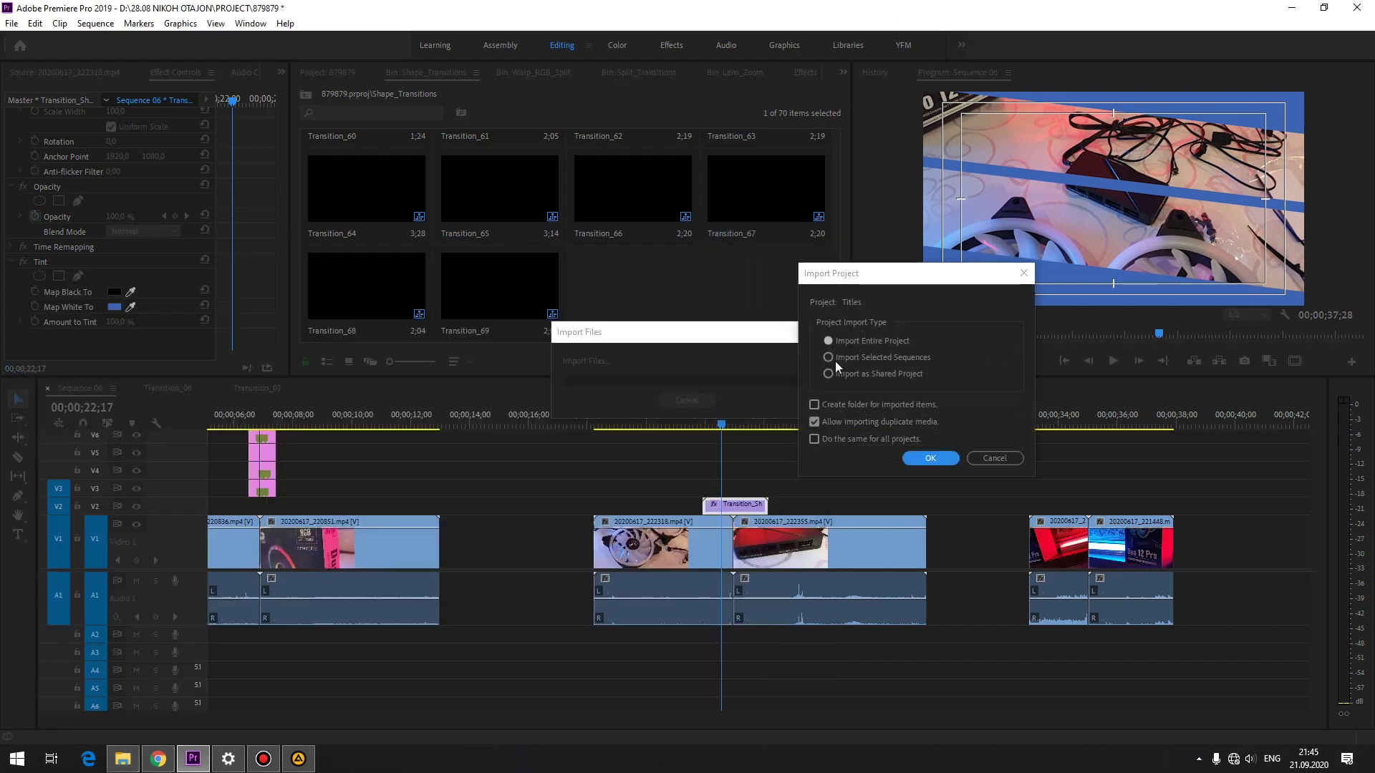
Step: Confirm the Titles project import and move the playhead to about 33 seconds
{"action": "left_click", "coordinate": [921, 457]}
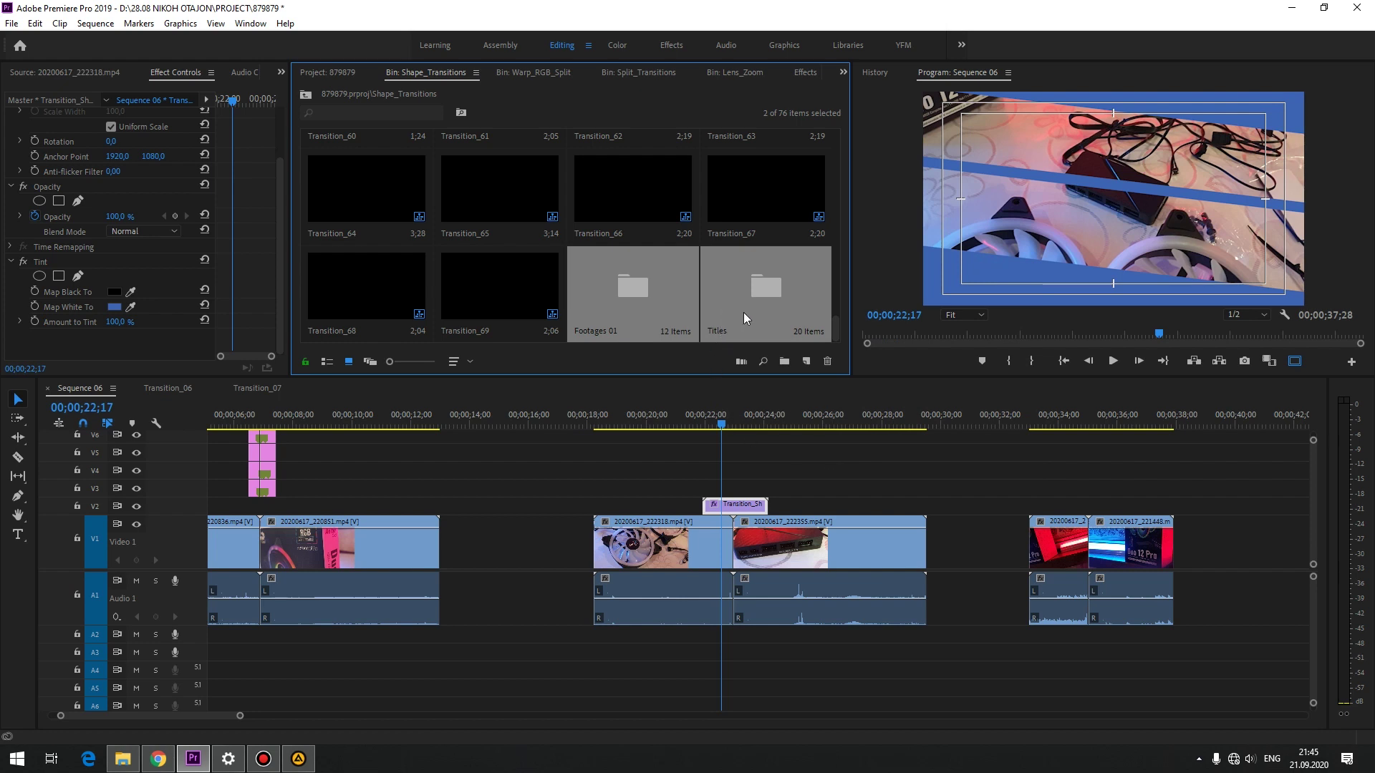
{"action": "left_click", "coordinate": [723, 306]}
{"action": "scroll", "coordinate": [1043, 481], "scroll_direction": "down", "scroll_amount": 3}
{"action": "scroll", "coordinate": [967, 484], "scroll_direction": "down", "scroll_amount": 3}
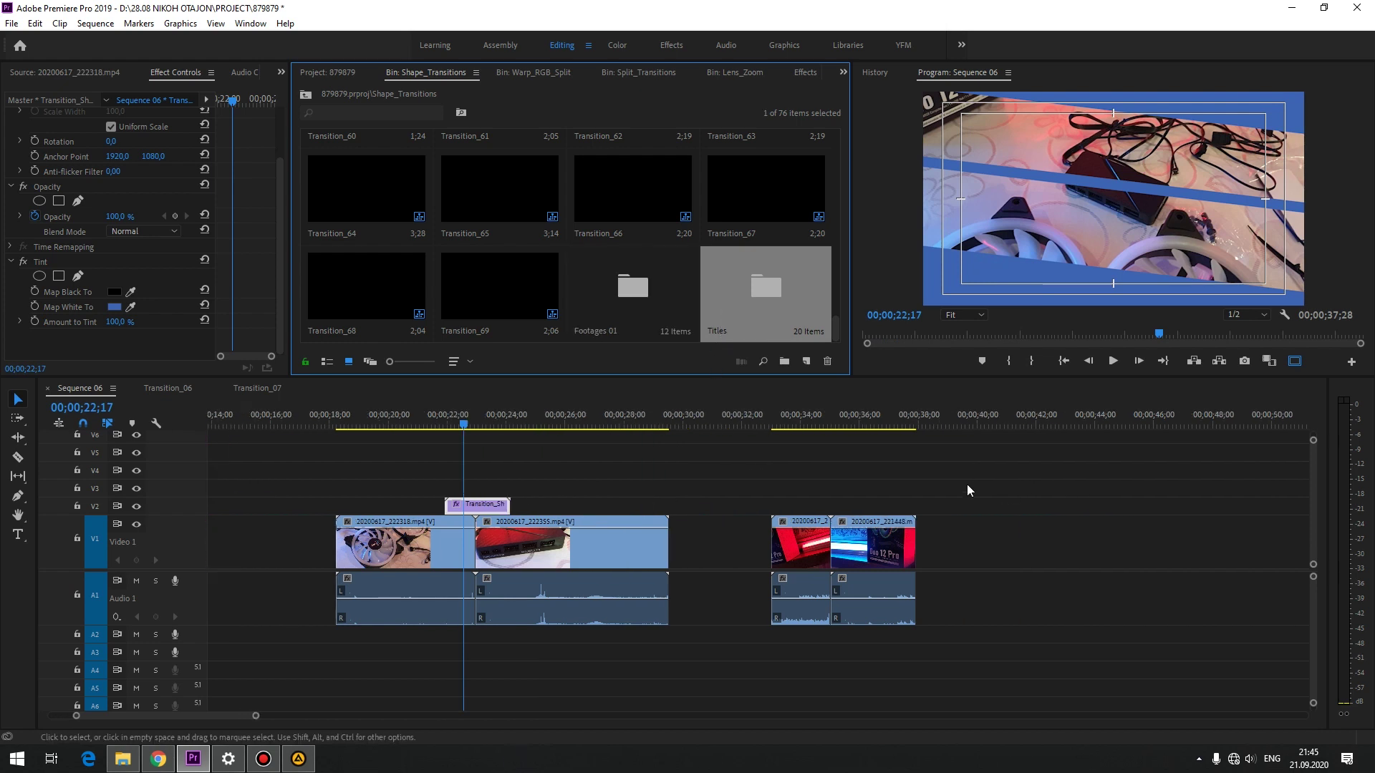
{"action": "left_click", "coordinate": [785, 427]}
Step: Open the Titles bin, browse its 20 templates and open Title_14
{"action": "double_click", "coordinate": [746, 287]}
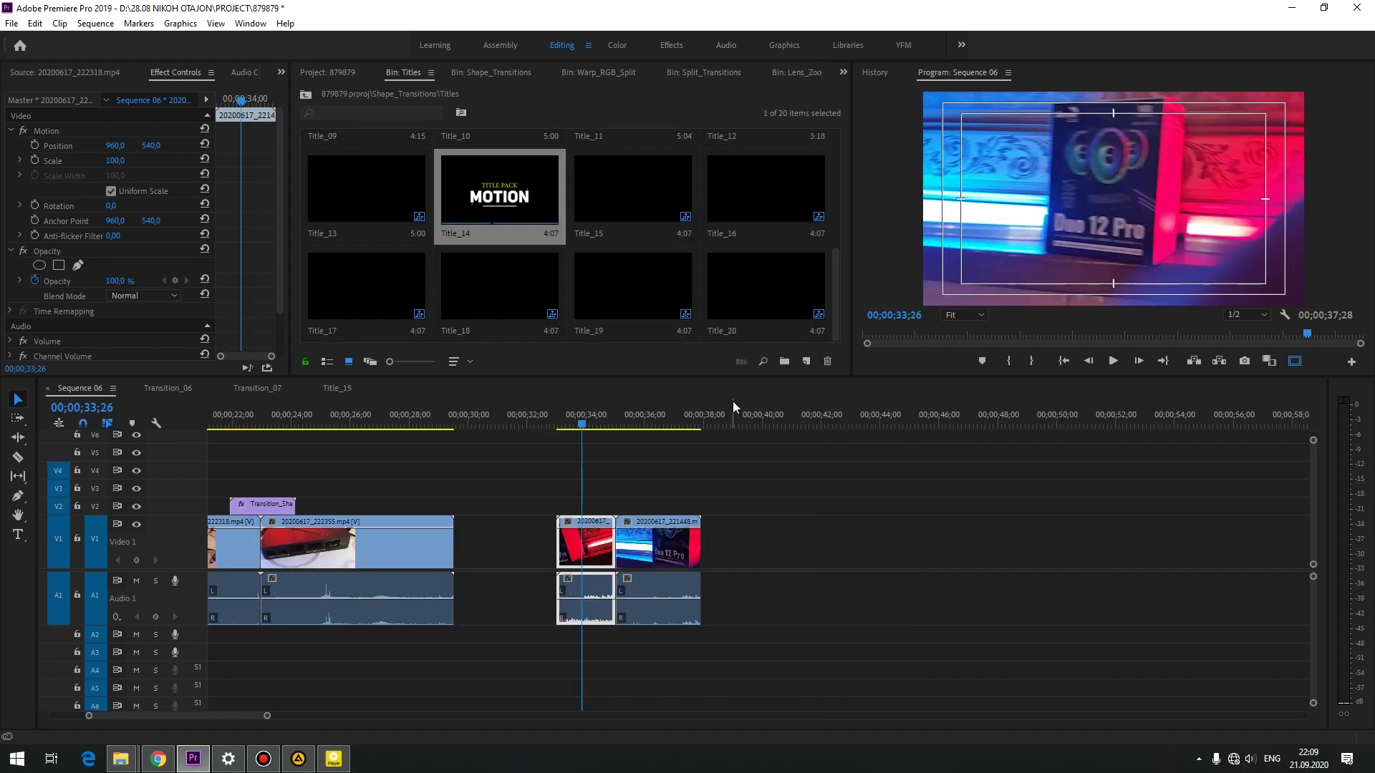
{"action": "scroll", "coordinate": [555, 169], "scroll_direction": "up", "scroll_amount": 3}
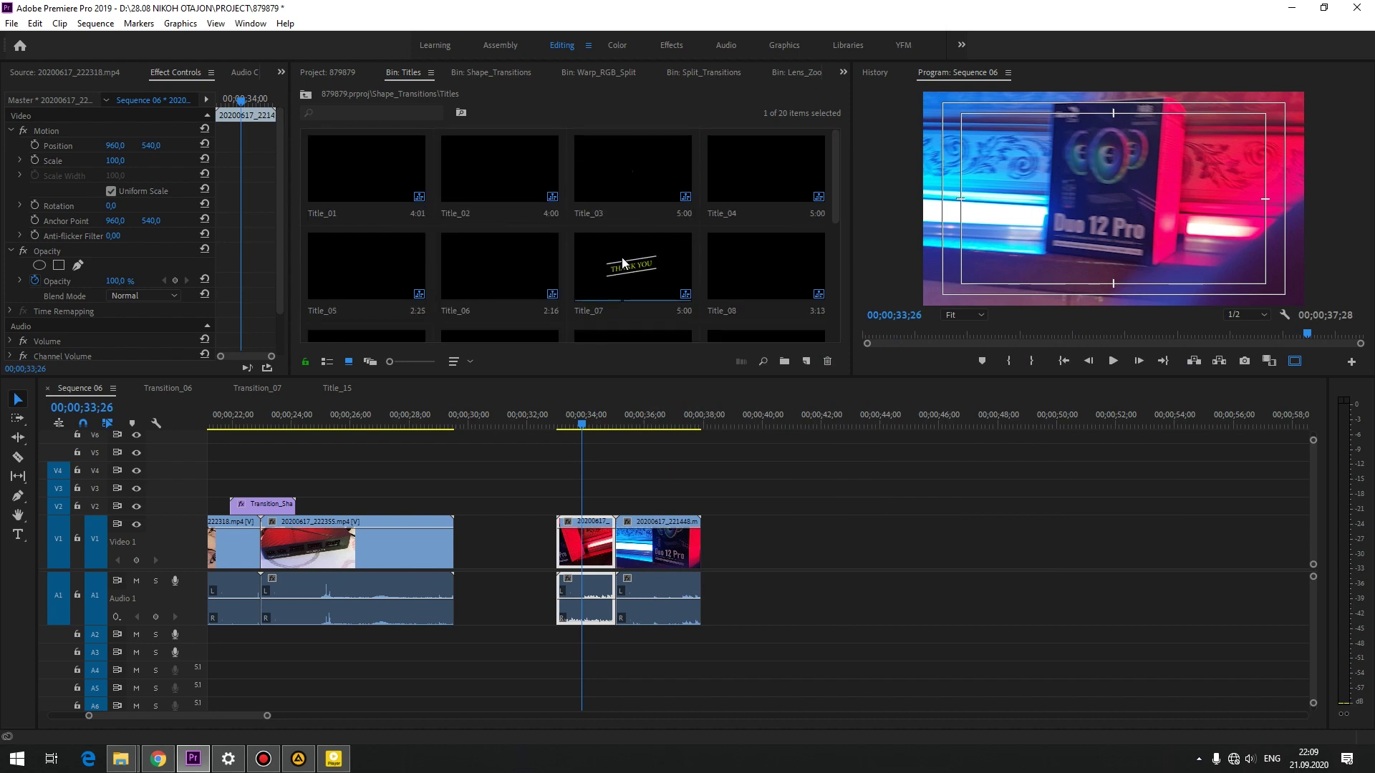
{"action": "scroll", "coordinate": [623, 263], "scroll_direction": "down", "scroll_amount": 3}
{"action": "scroll", "coordinate": [625, 258], "scroll_direction": "up", "scroll_amount": 2}
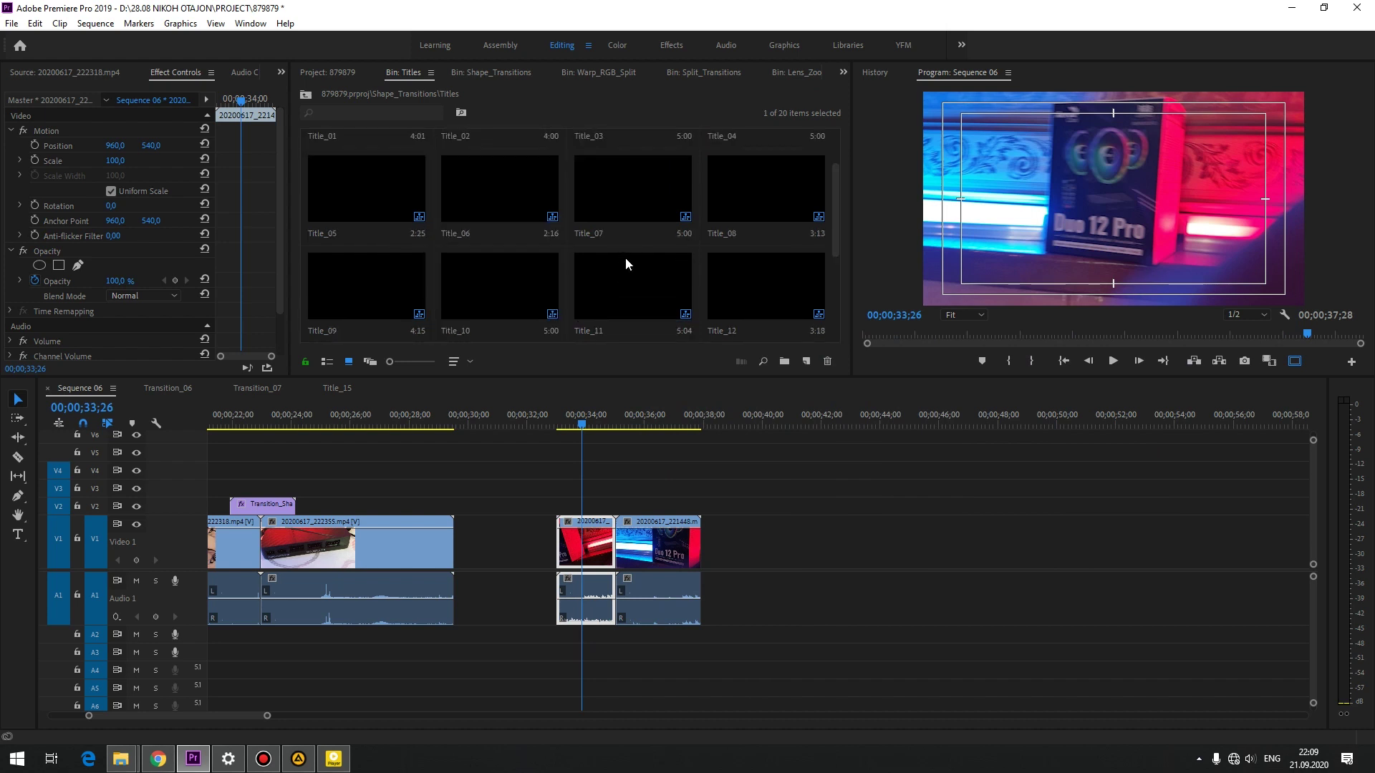
{"action": "scroll", "coordinate": [635, 290], "scroll_direction": "down", "scroll_amount": 2}
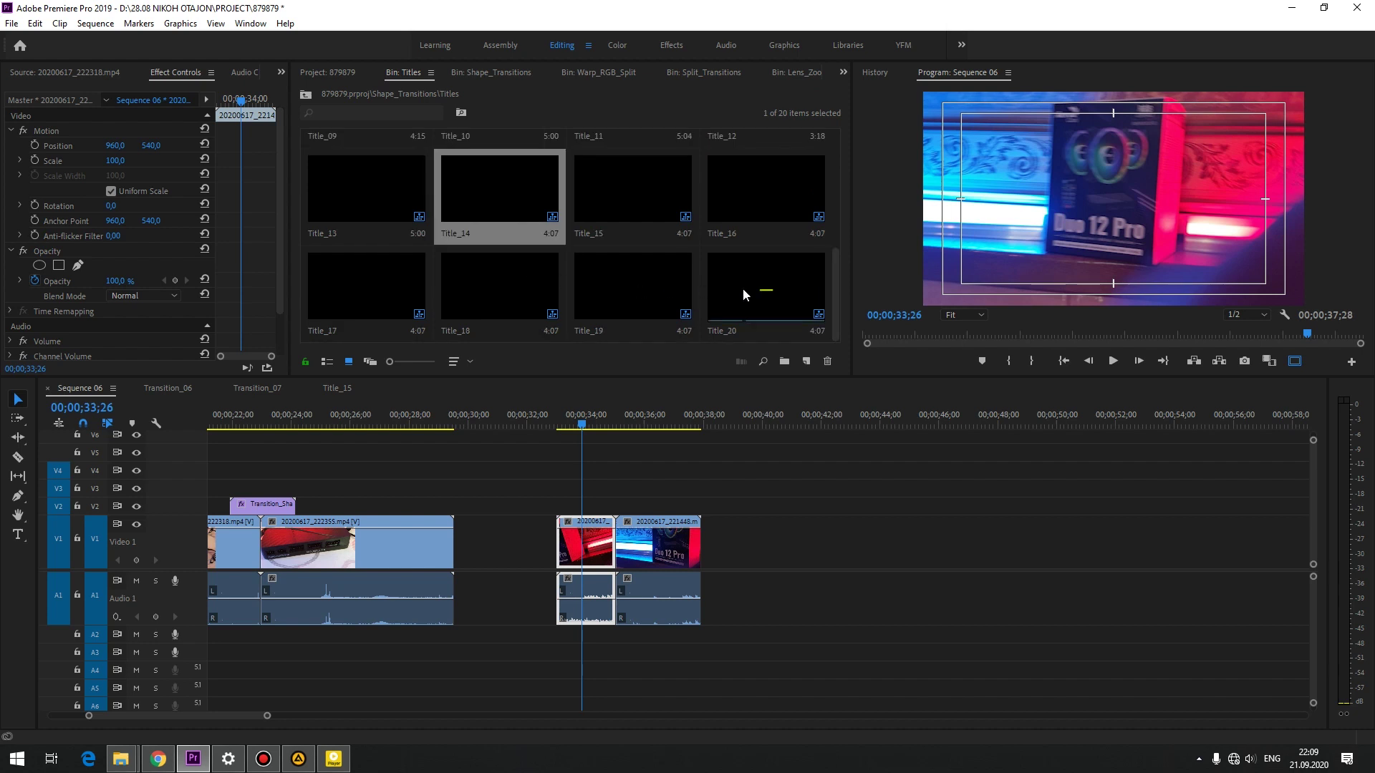
{"action": "scroll", "coordinate": [452, 251], "scroll_direction": "up", "scroll_amount": 3}
{"action": "scroll", "coordinate": [530, 229], "scroll_direction": "down", "scroll_amount": 3}
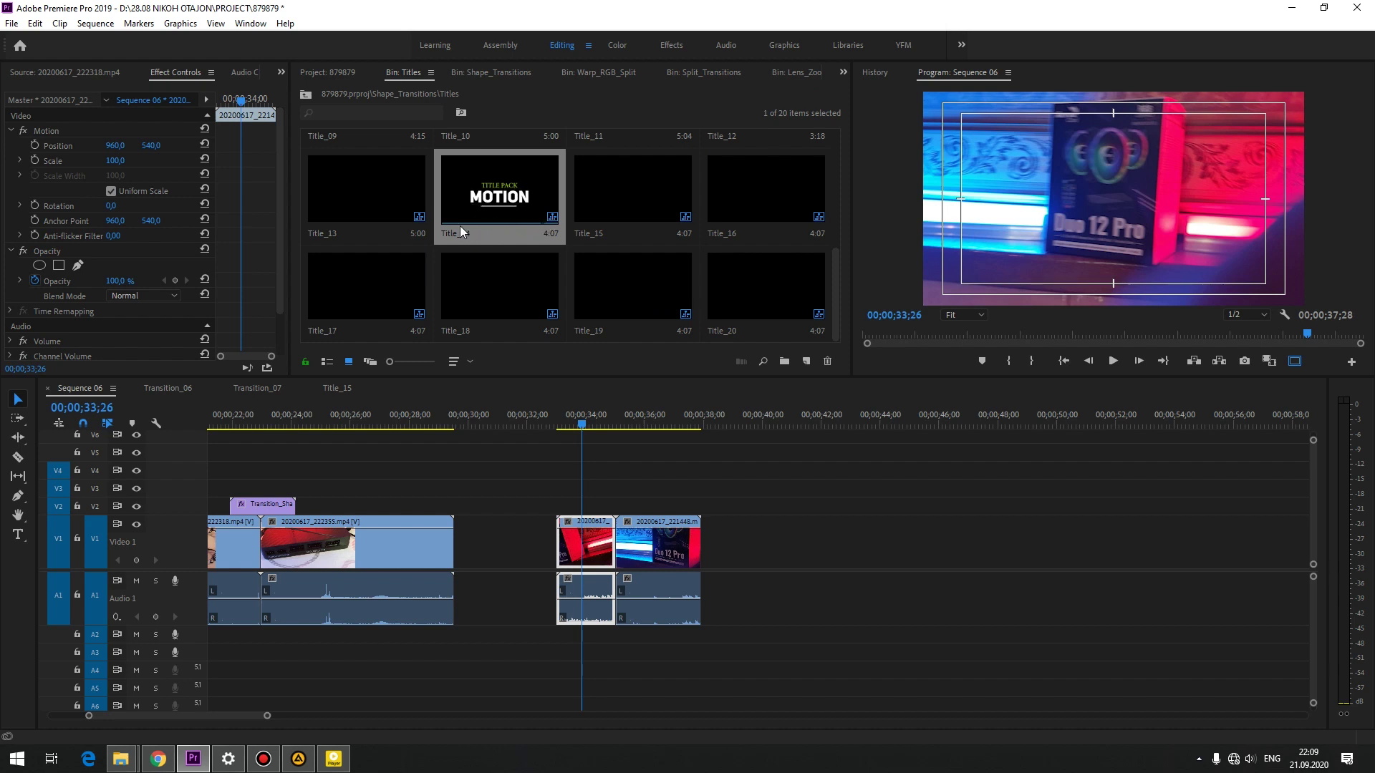
{"action": "double_click", "coordinate": [503, 198]}
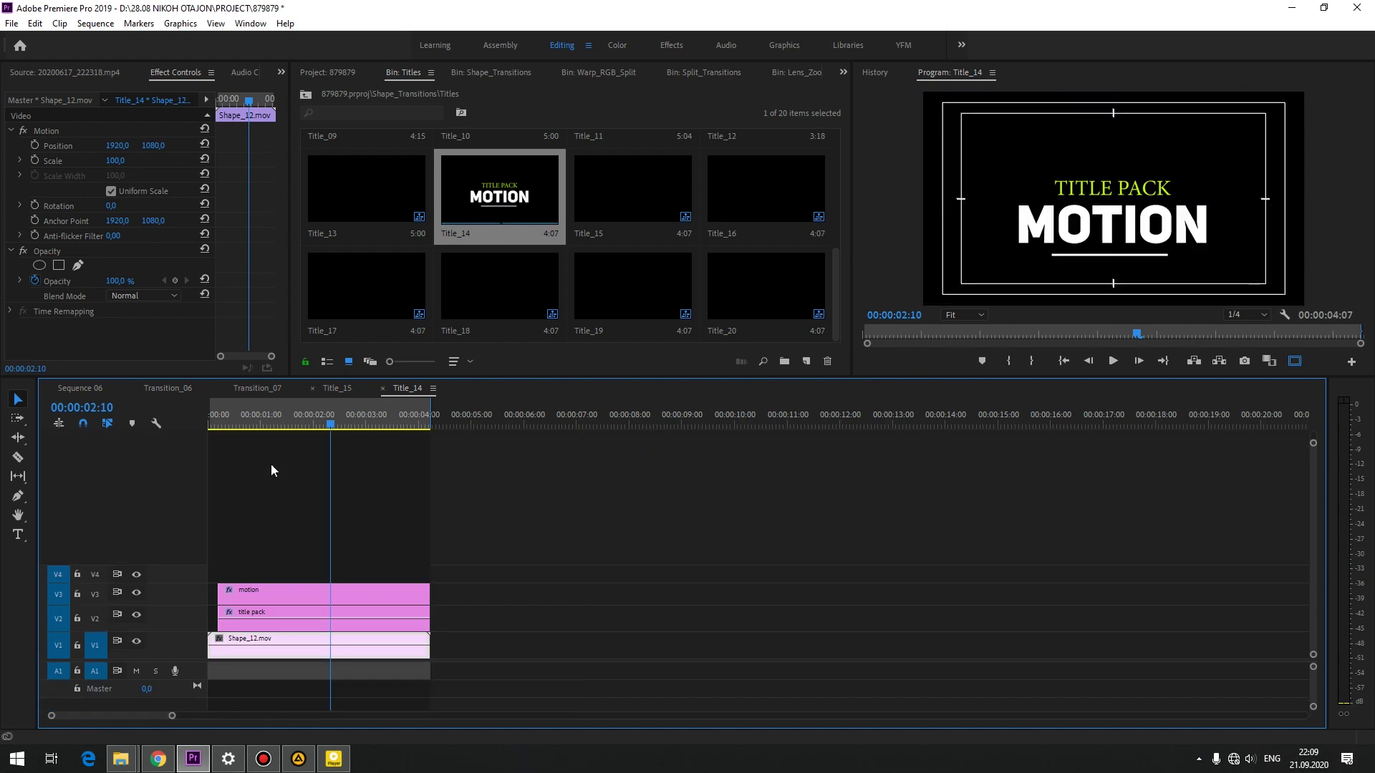
Step: Scrub Title_14 to a frame showing its text and select the TITLE PACK text clip
{"action": "mouse_move", "coordinate": [265, 429]}
{"action": "left_mouse_down"}
{"action": "mouse_move", "coordinate": [174, 439]}
{"action": "mouse_move", "coordinate": [322, 425]}
{"action": "left_mouse_up"}
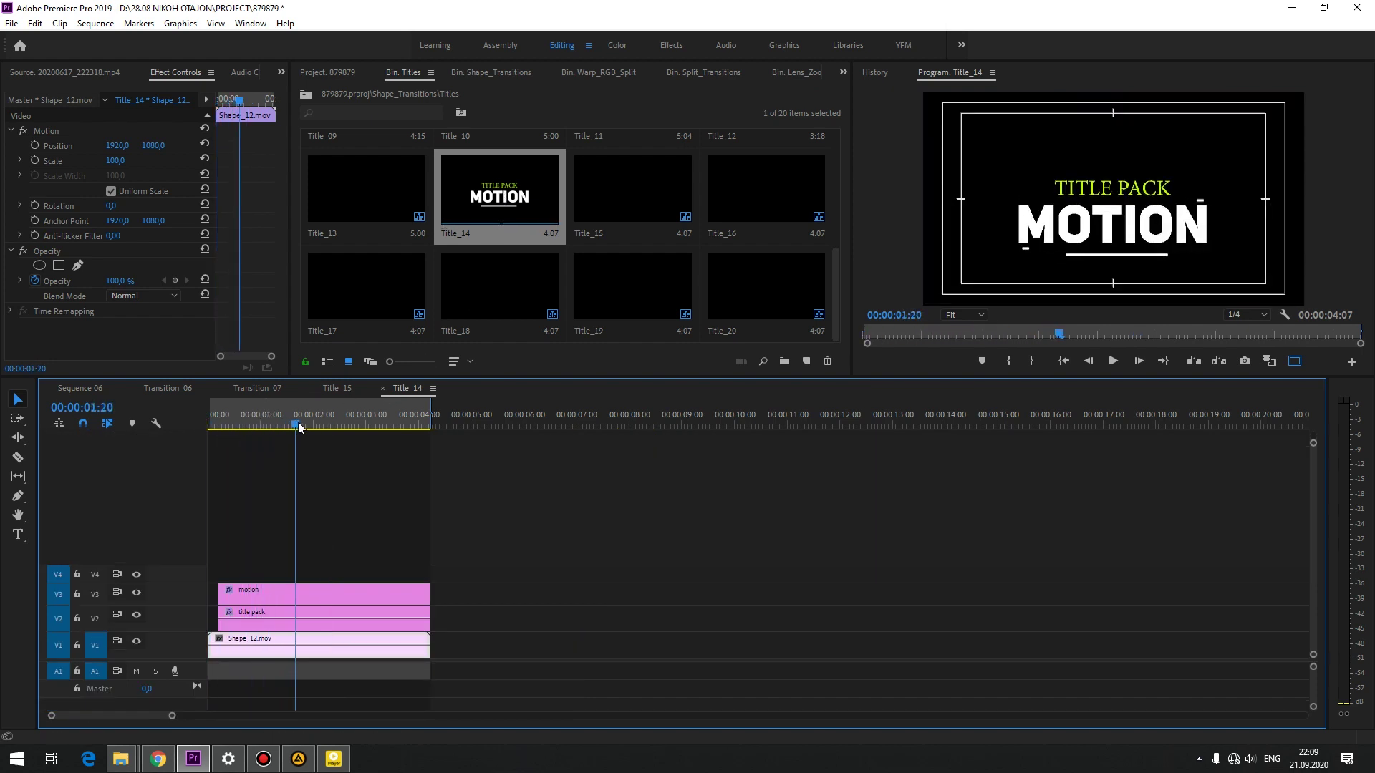
{"action": "left_click_drag", "start_coordinate": [322, 425], "coordinate": [325, 425]}
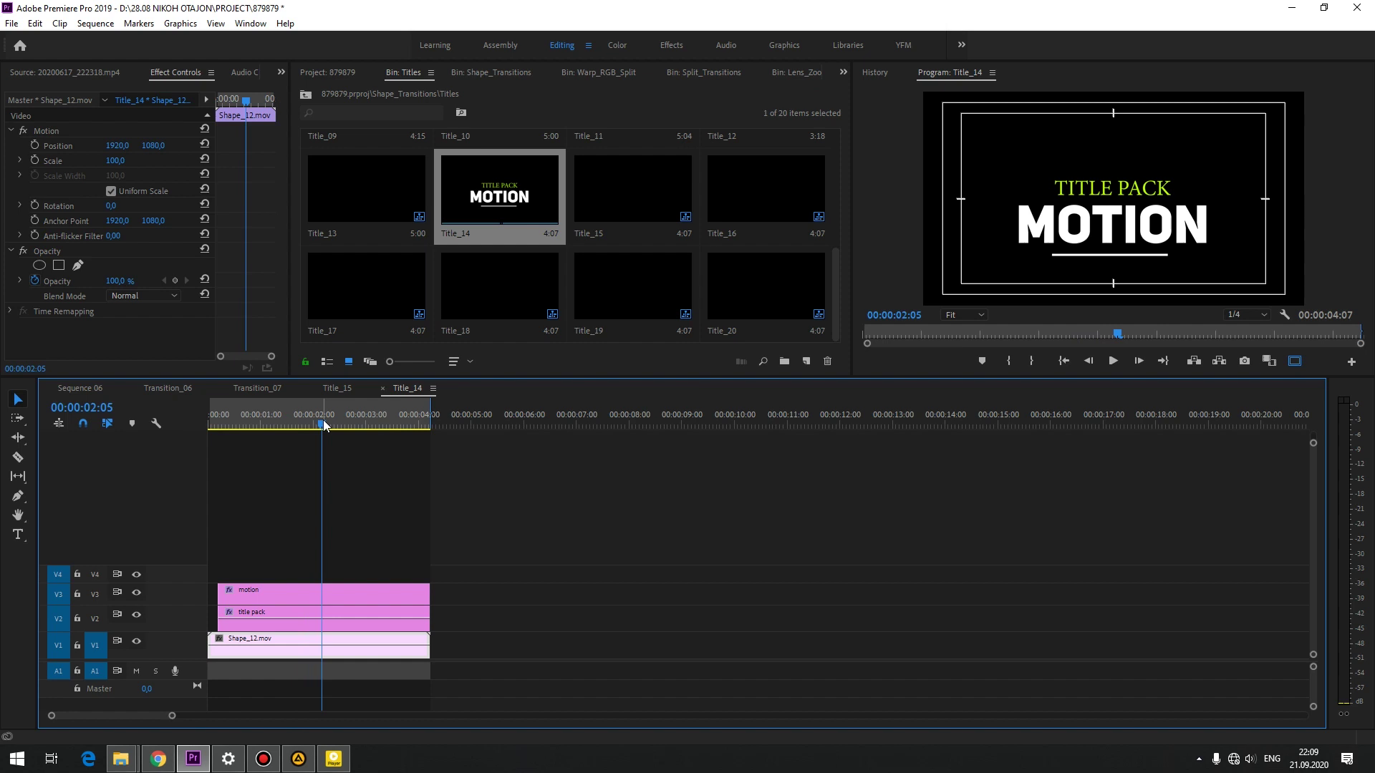
{"action": "left_click", "coordinate": [286, 595]}
{"action": "left_click", "coordinate": [282, 613]}
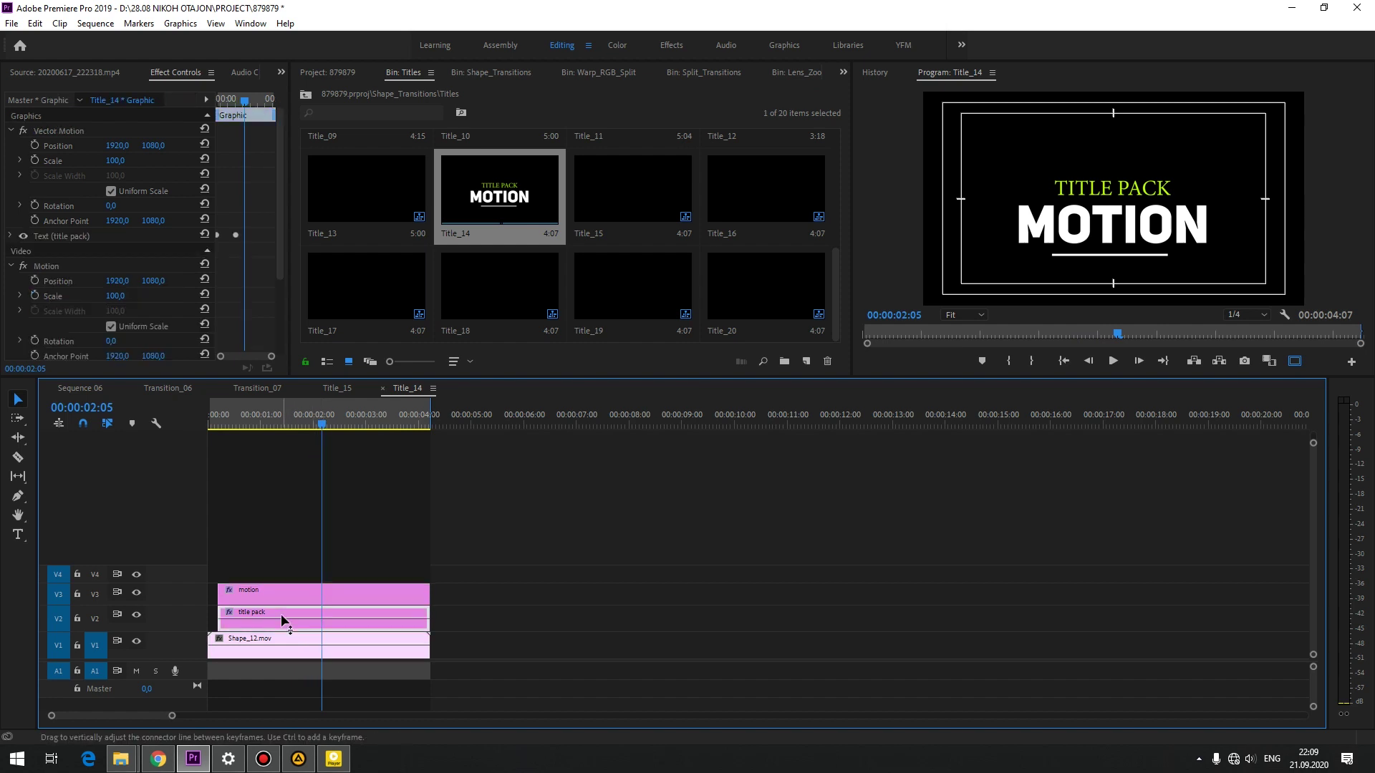
{"action": "scroll", "coordinate": [247, 281], "scroll_direction": "down", "scroll_amount": 2}
{"action": "scroll", "coordinate": [248, 281], "scroll_direction": "down", "scroll_amount": 2}
Step: Replace the TITLE PACK line with VIDEOPEREXODLAR using the Type tool
{"action": "left_click", "coordinate": [18, 536]}
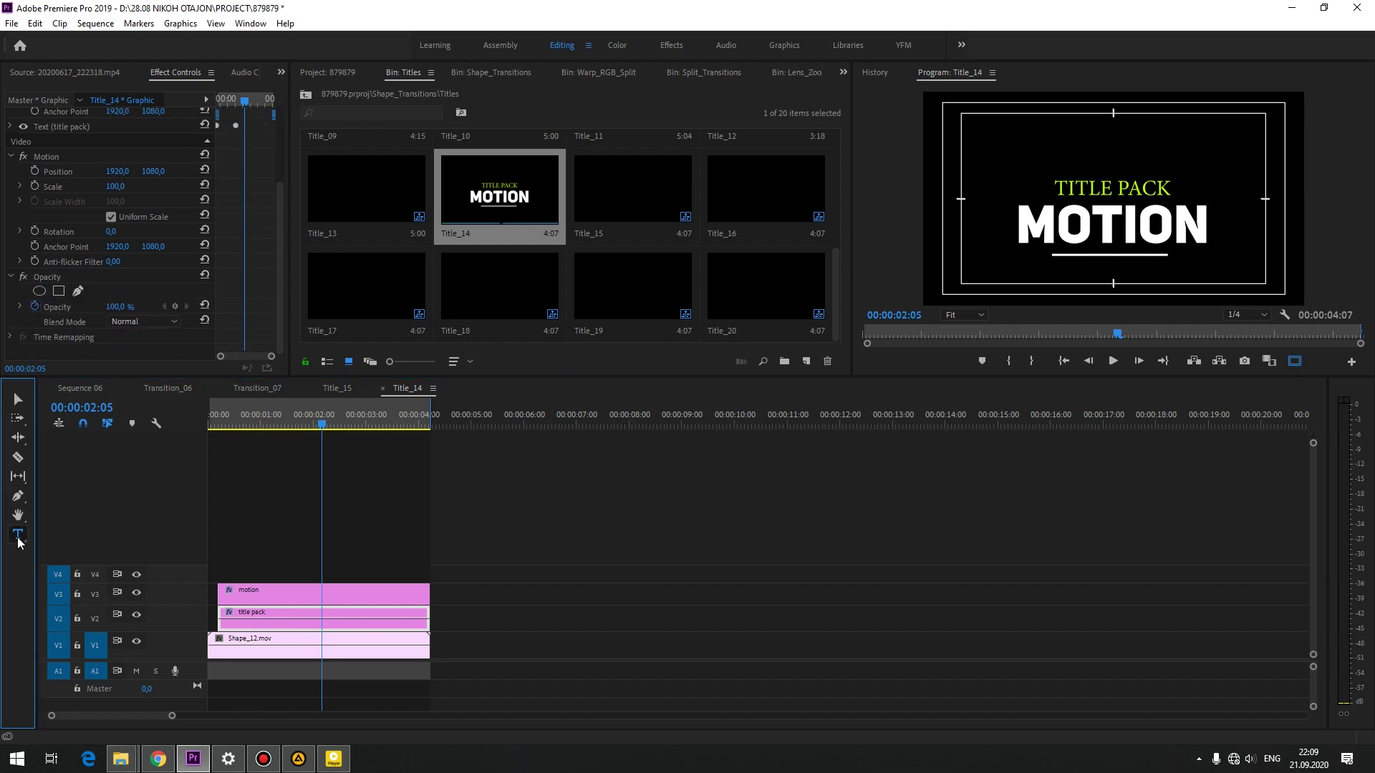
{"action": "left_click", "coordinate": [1074, 188]}
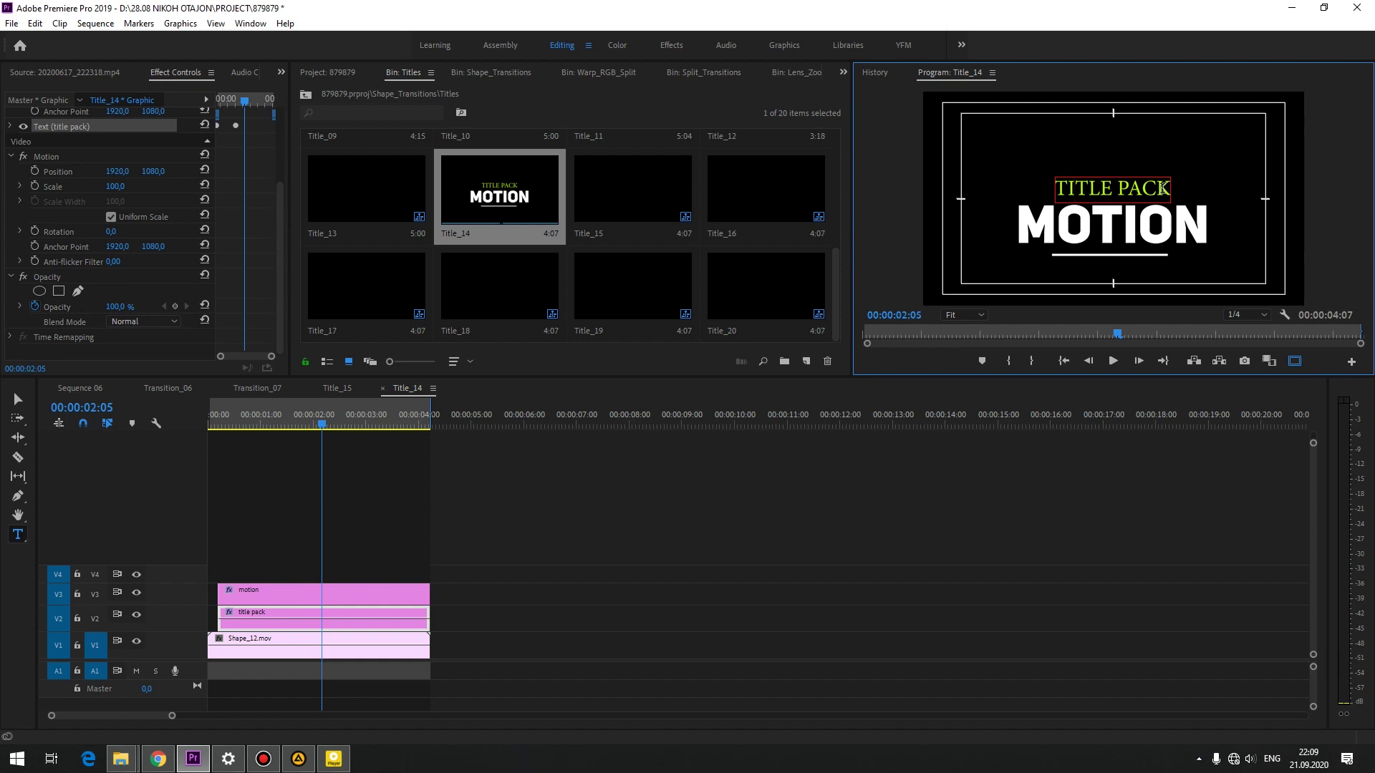
{"action": "key", "text": "BackSpace"}
{"action": "key", "text": "BackSpace"}
{"action": "key", "text": "BackSpace"}
{"action": "key", "text": "BackSpace"}
{"action": "key", "text": "BackSpace"}
{"action": "key", "text": "BackSpace"}
{"action": "key", "text": "BackSpace"}
{"action": "key", "text": "BackSpace"}
{"action": "key", "text": "BackSpace"}
{"action": "key", "text": "BackSpace"}
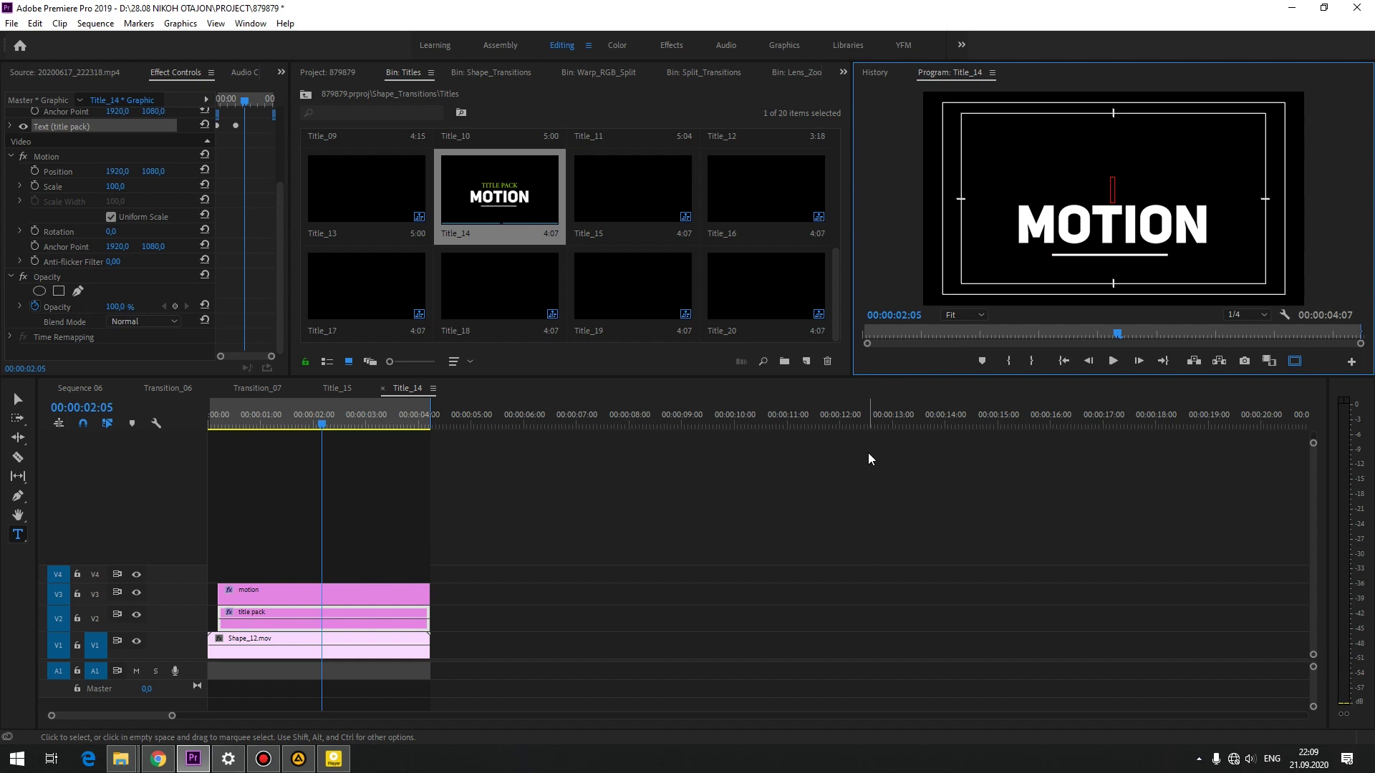
{"action": "type", "text": "VIDEOPEREXODLAR"}
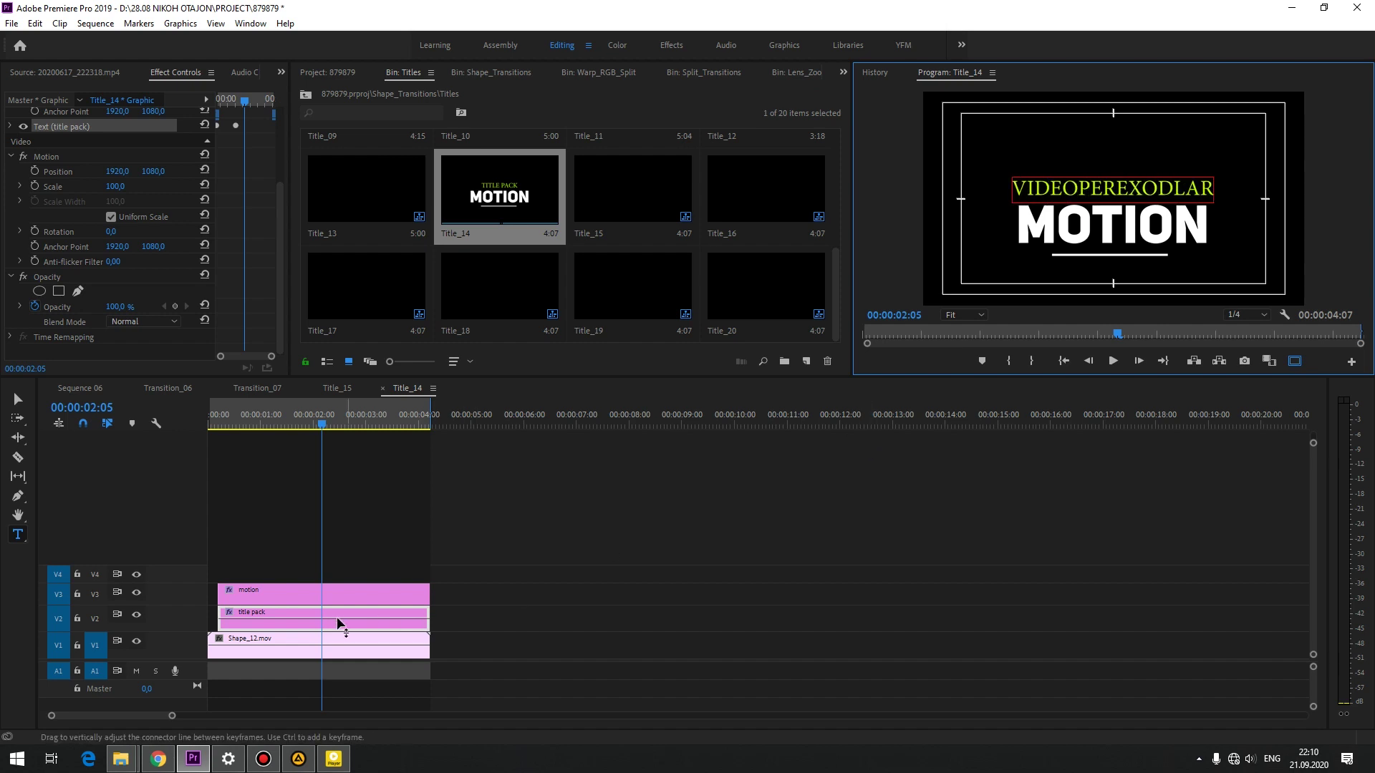
{"action": "left_click", "coordinate": [328, 598]}
Step: Replace the large MOTION line with BY YFM
{"action": "left_click", "coordinate": [329, 599]}
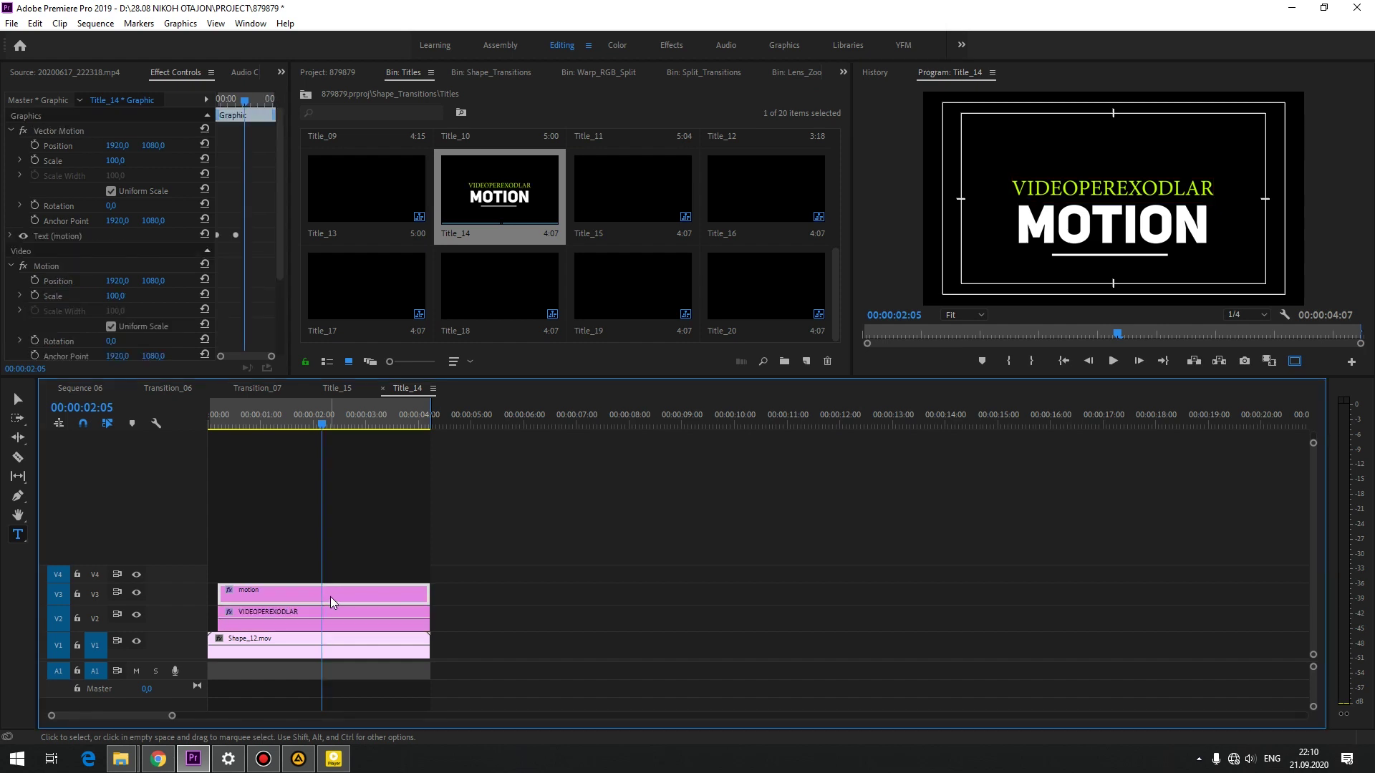
{"action": "left_click", "coordinate": [1187, 229]}
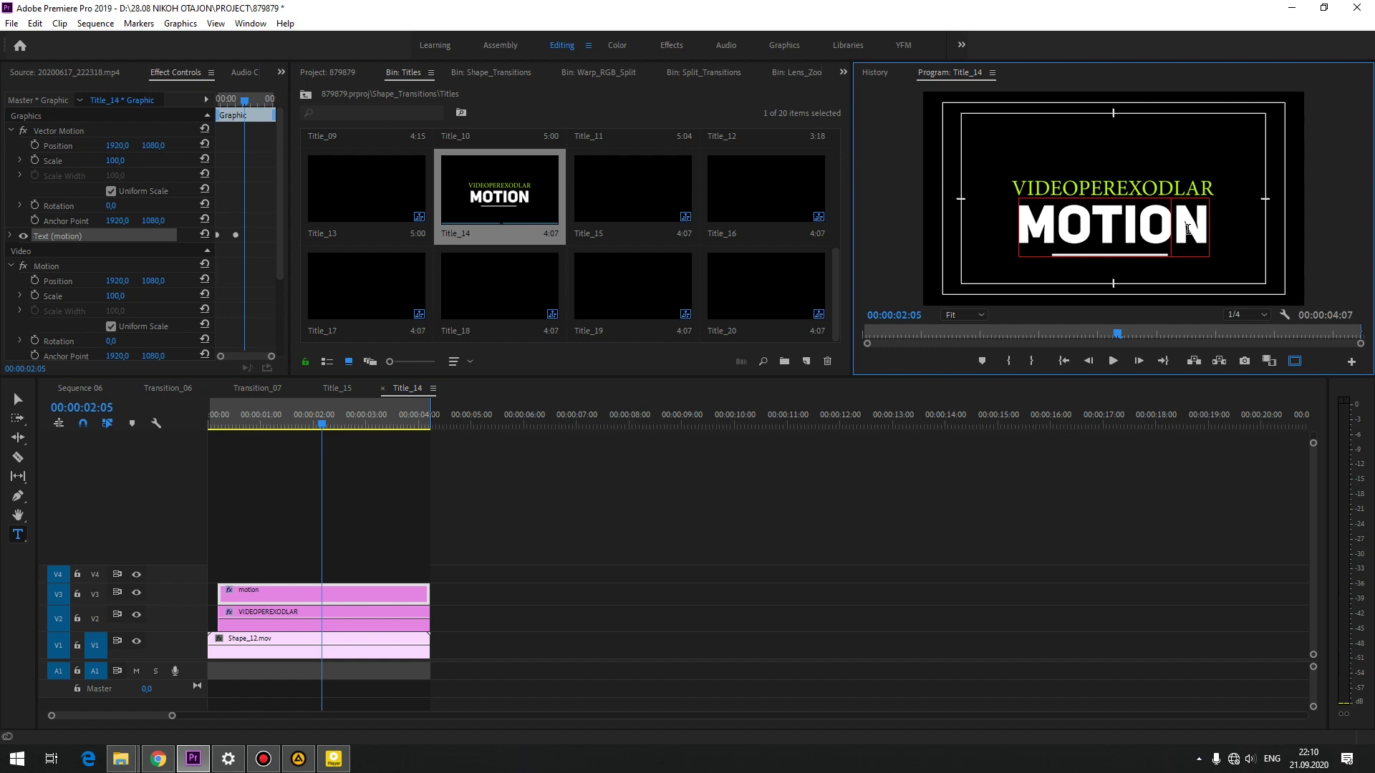
{"action": "key", "text": "Delete"}
{"action": "key", "text": "BackSpace"}
{"action": "key", "text": "BackSpace"}
{"action": "key", "text": "BackSpace"}
{"action": "key", "text": "BackSpace"}
{"action": "key", "text": "BackSpace"}
{"action": "type", "text": "BY"}
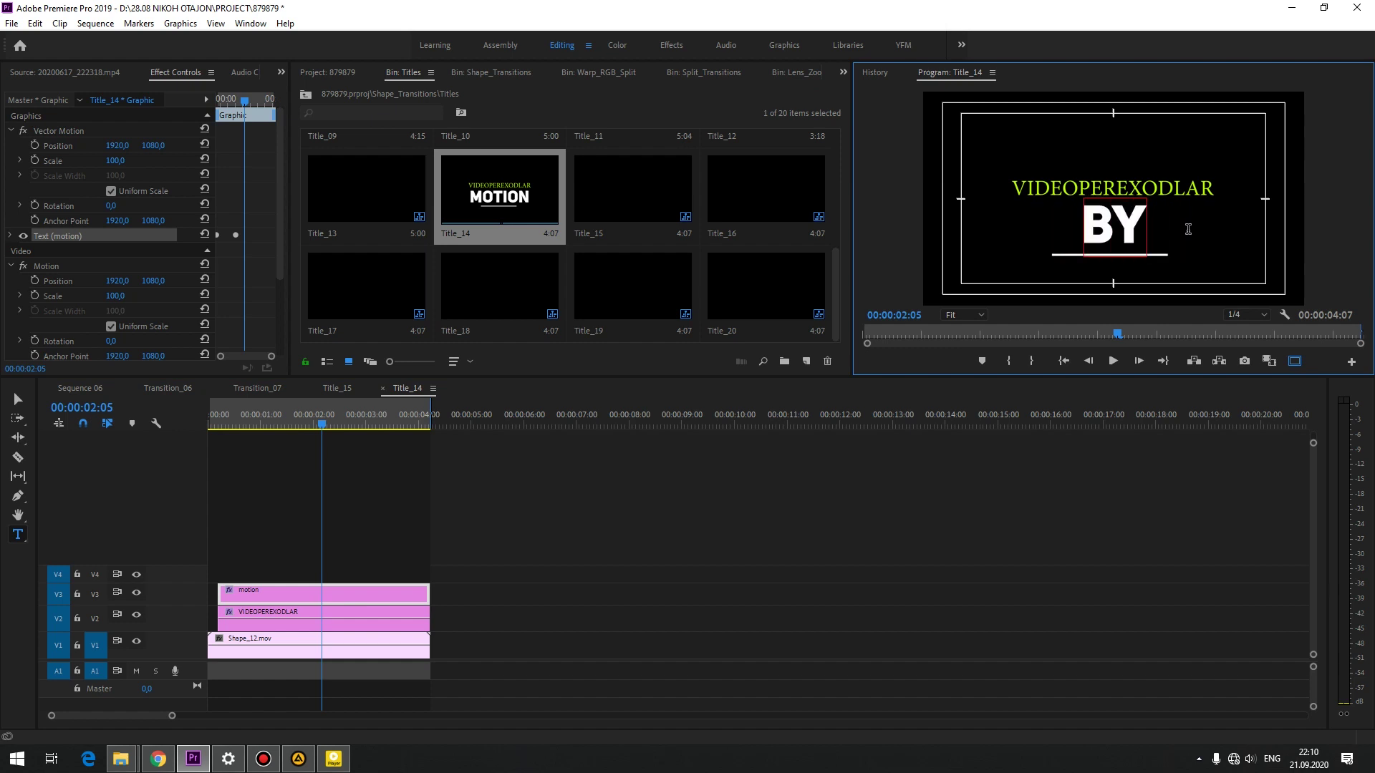
{"action": "type", "text": " YFM"}
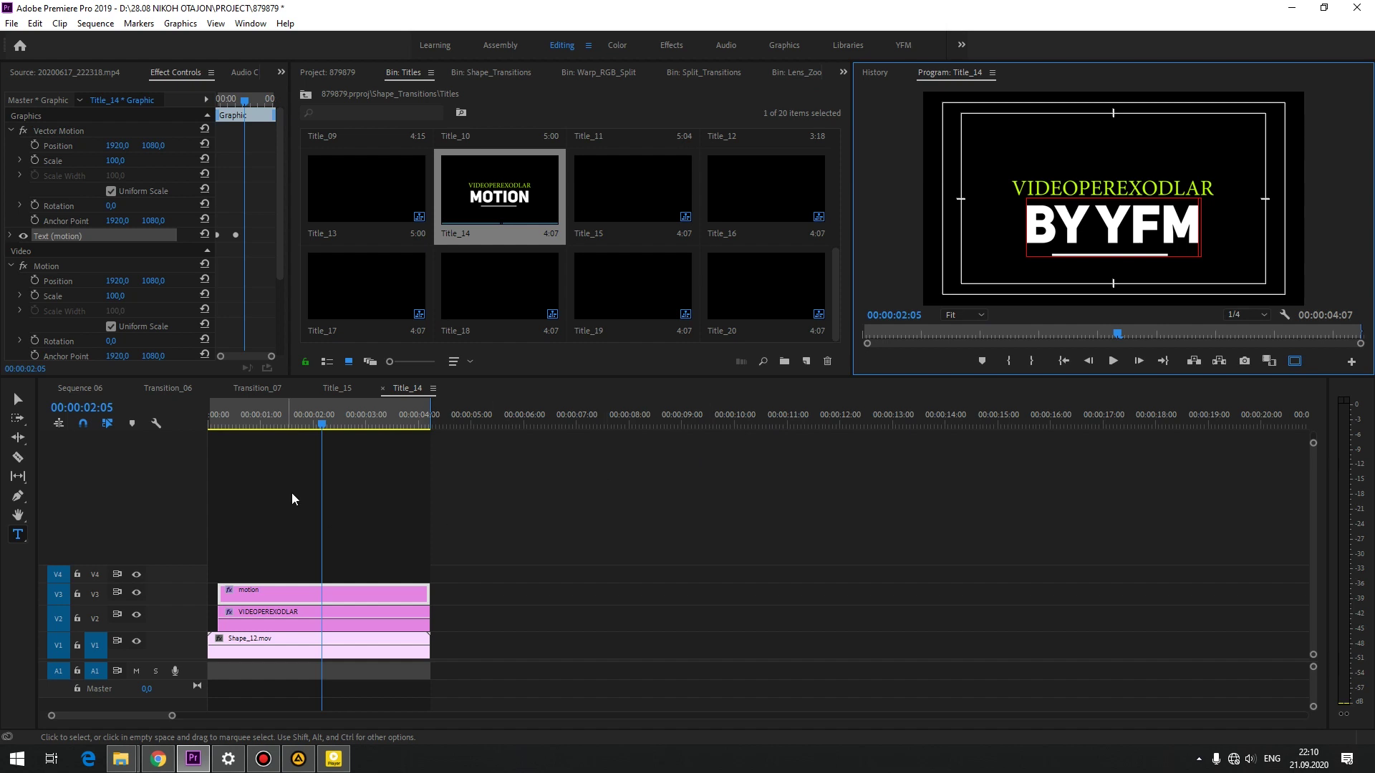
Step: Finish the text edit and play Title_14 from the start to preview it
{"action": "left_click", "coordinate": [175, 431]}
{"action": "key", "text": "Home"}
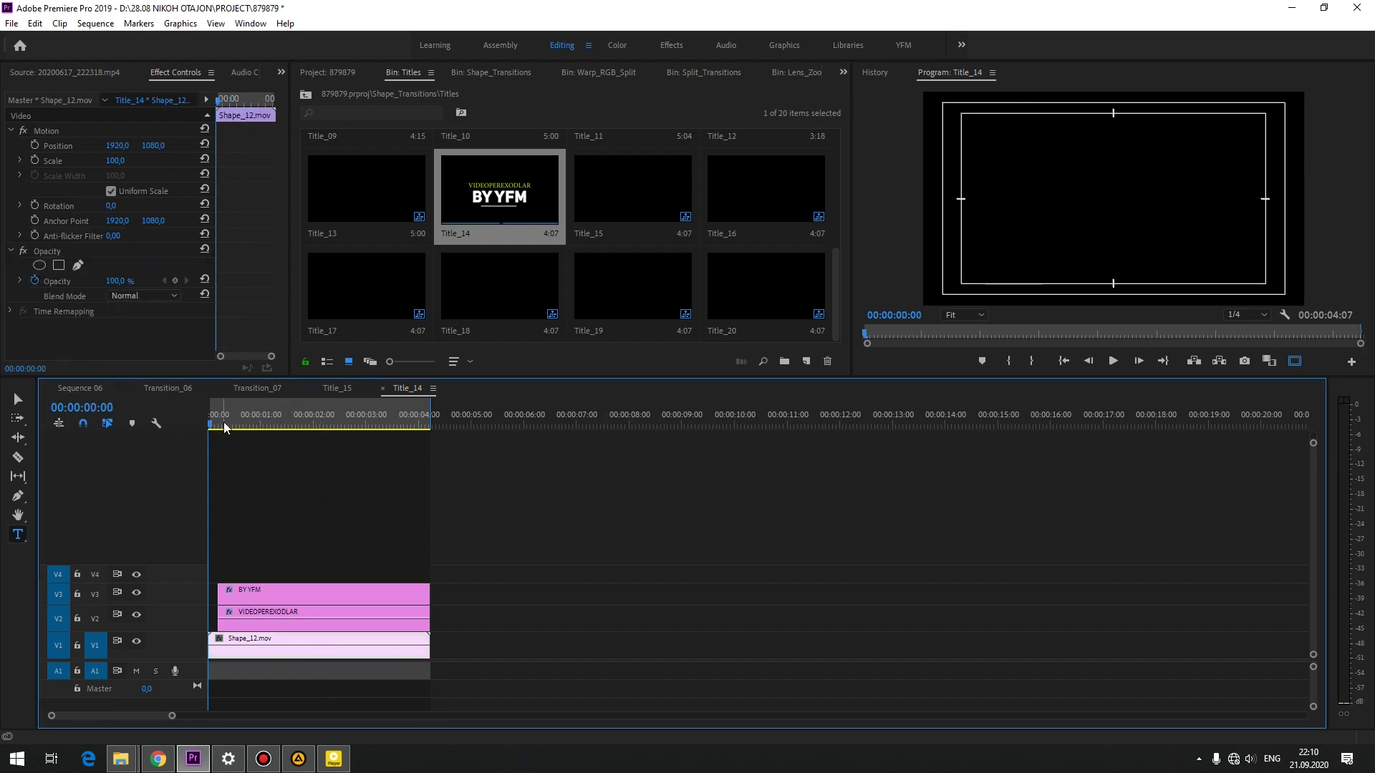
{"action": "key", "text": "space"}
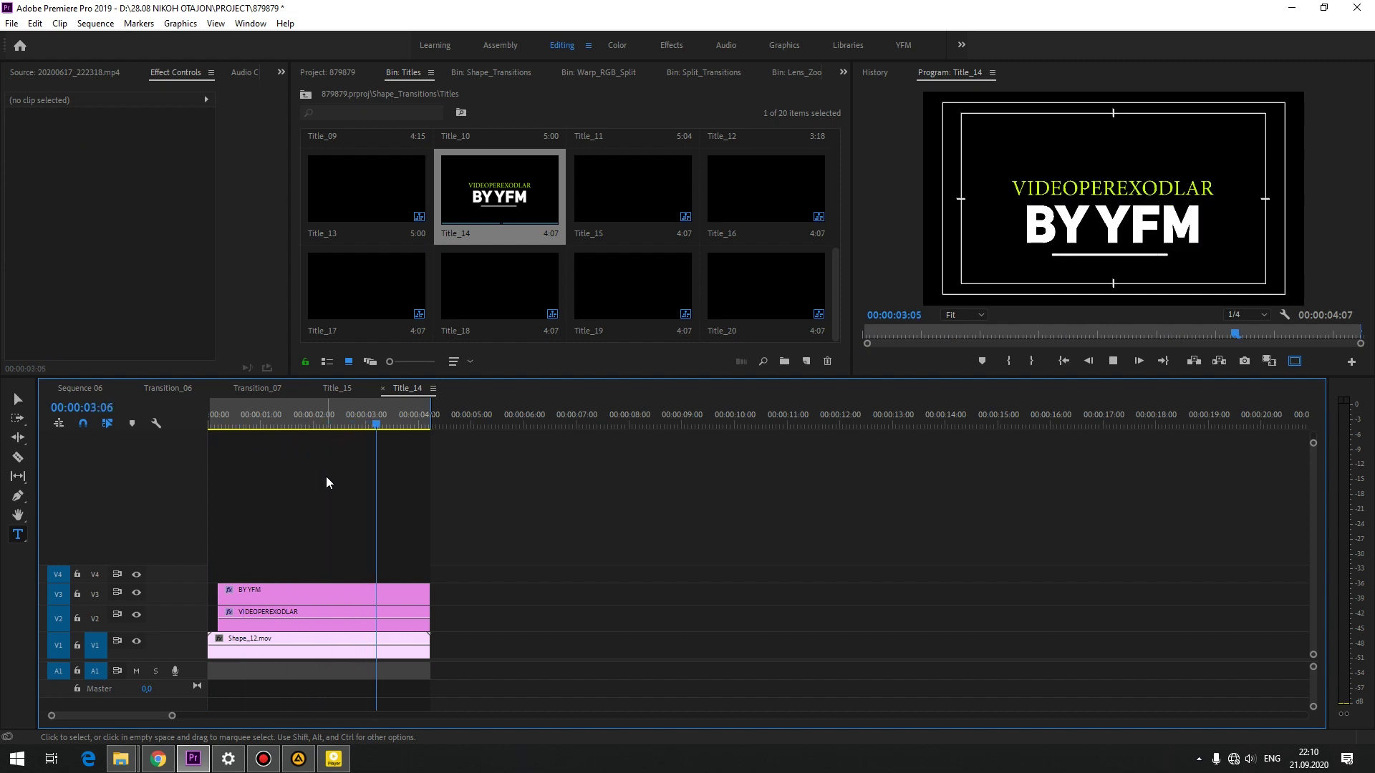
{"action": "key", "text": "space"}
Step: Compare with Title_19, then select Title_14's text and shape layers and return to Sequence 06
{"action": "double_click", "coordinate": [616, 299]}
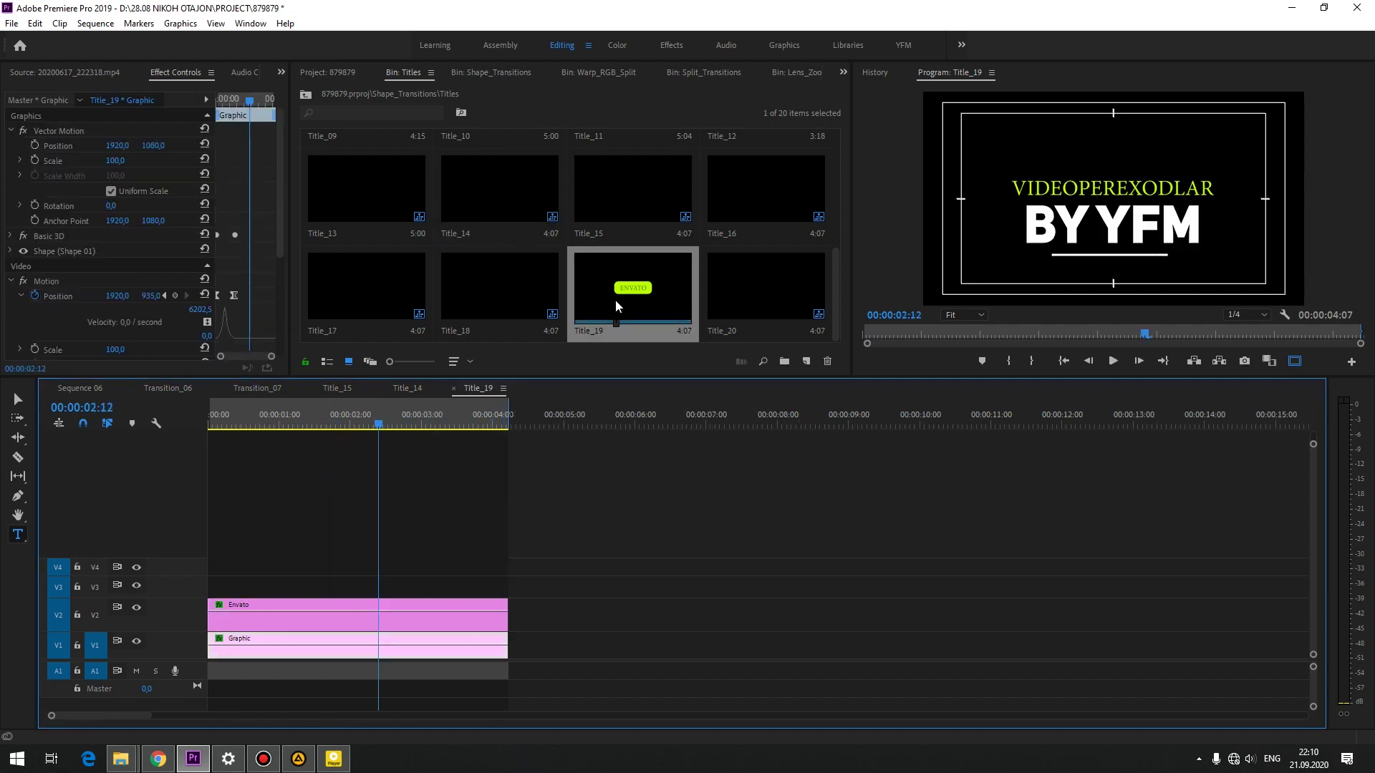
{"action": "left_click_drag", "start_coordinate": [260, 421], "coordinate": [439, 424]}
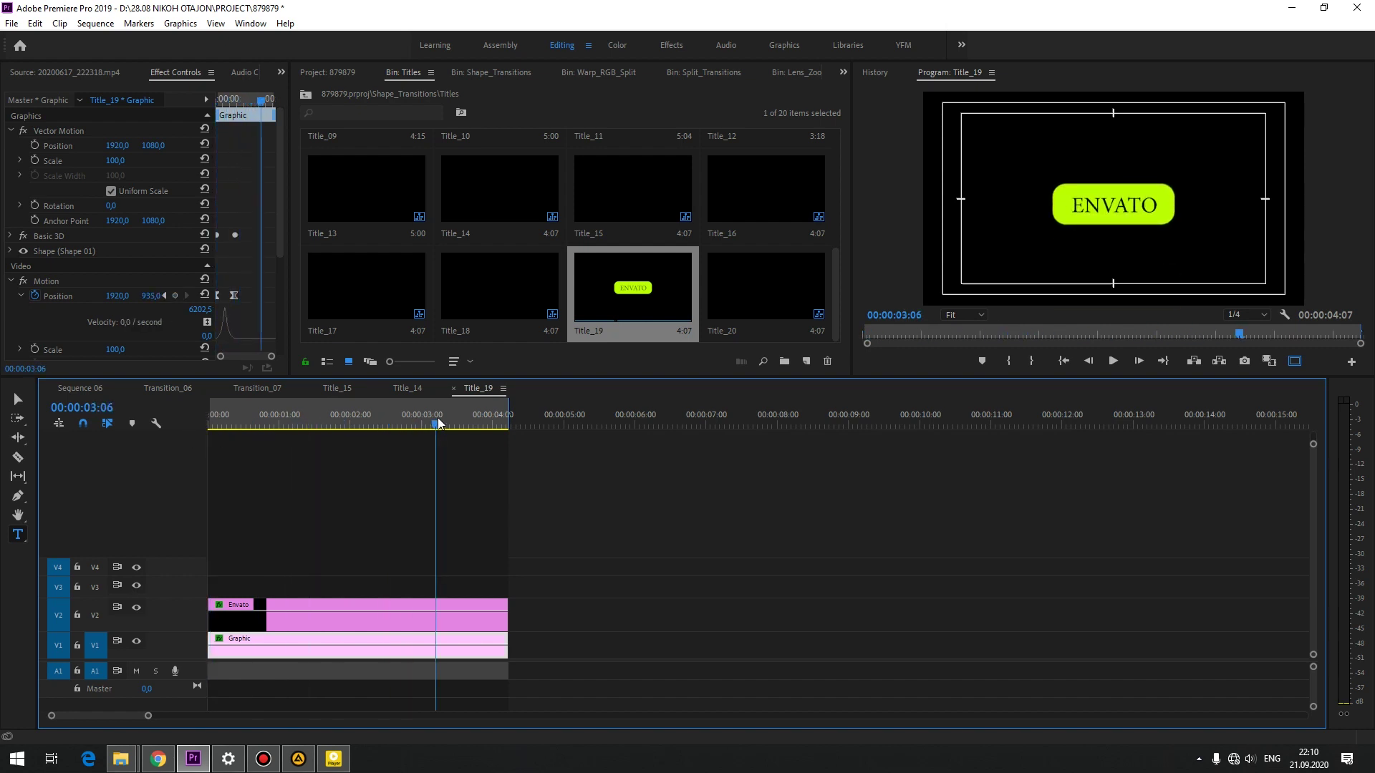
{"action": "left_click", "coordinate": [405, 391]}
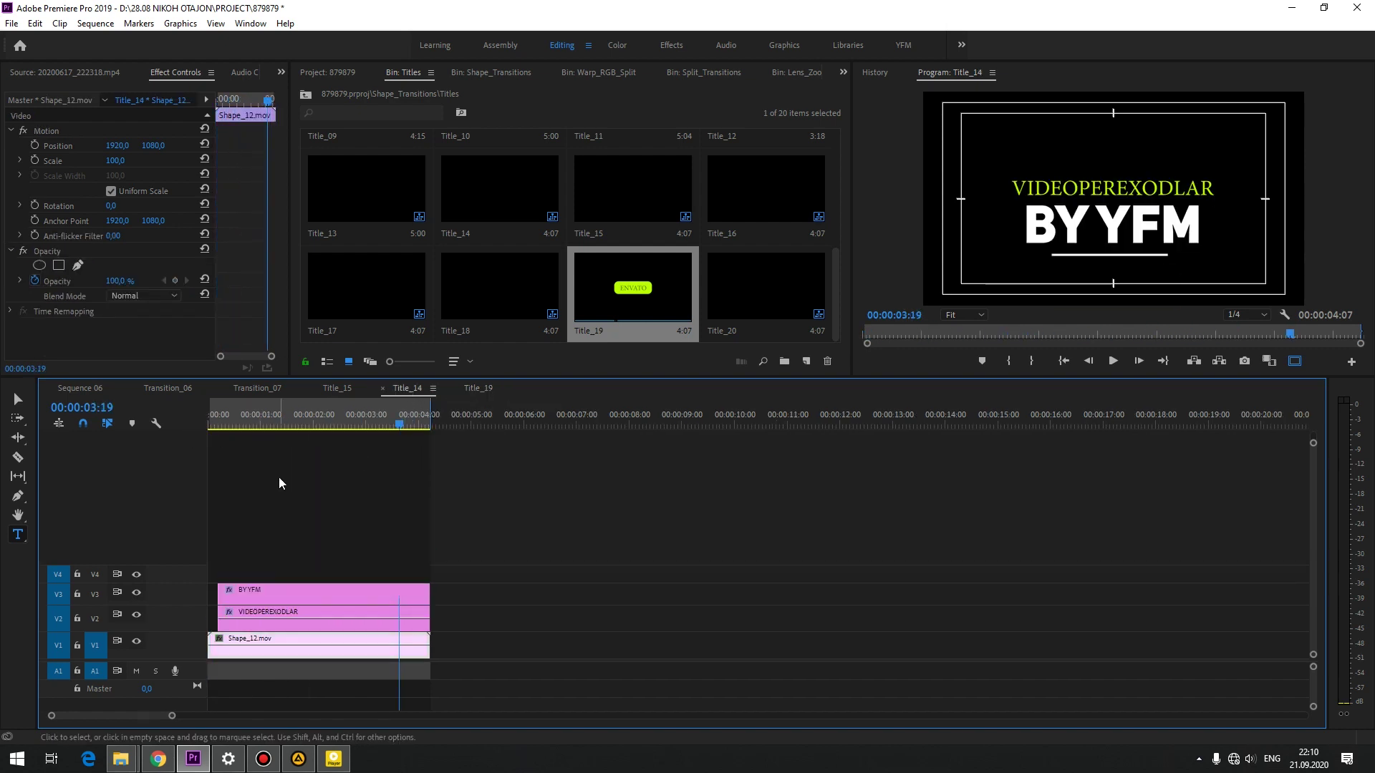
{"action": "left_click_drag", "start_coordinate": [246, 426], "coordinate": [295, 422]}
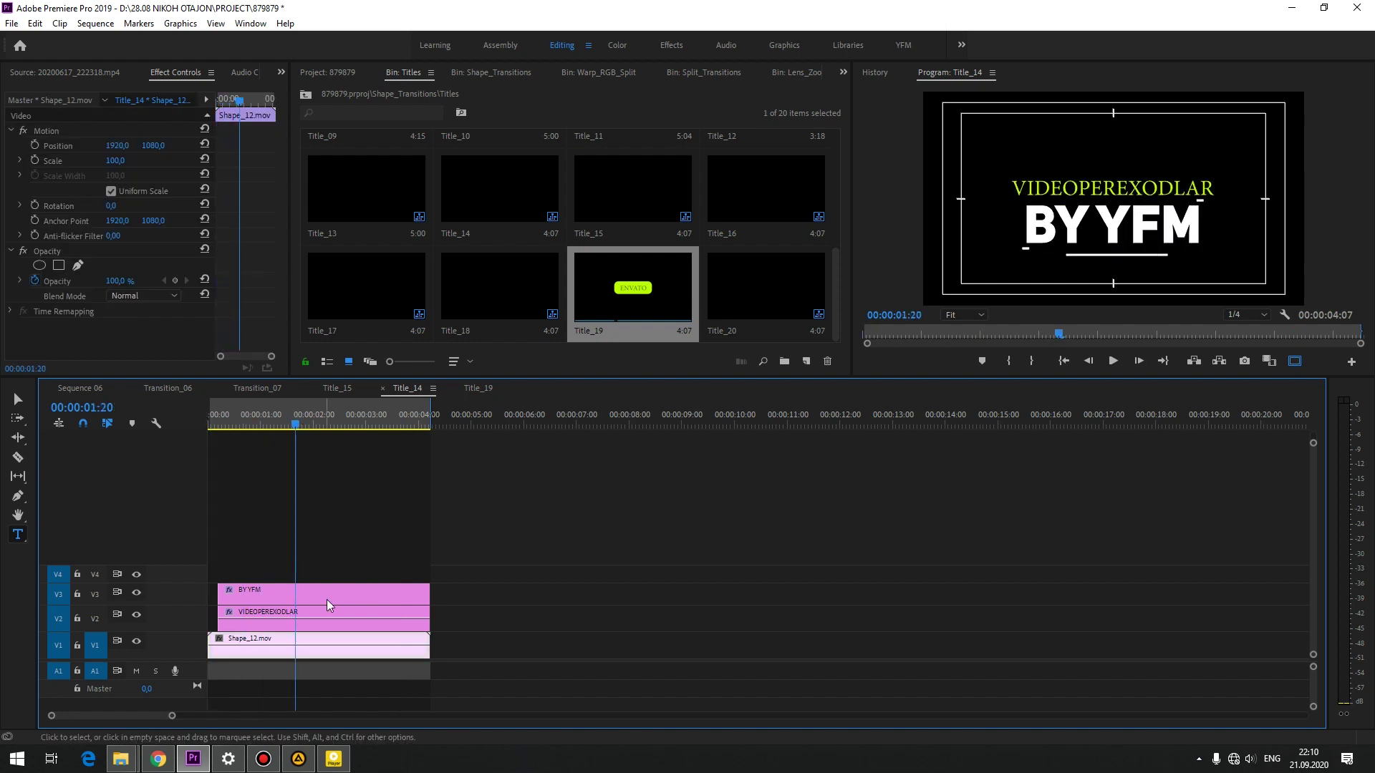
{"action": "left_click_drag", "start_coordinate": [331, 534], "coordinate": [342, 680]}
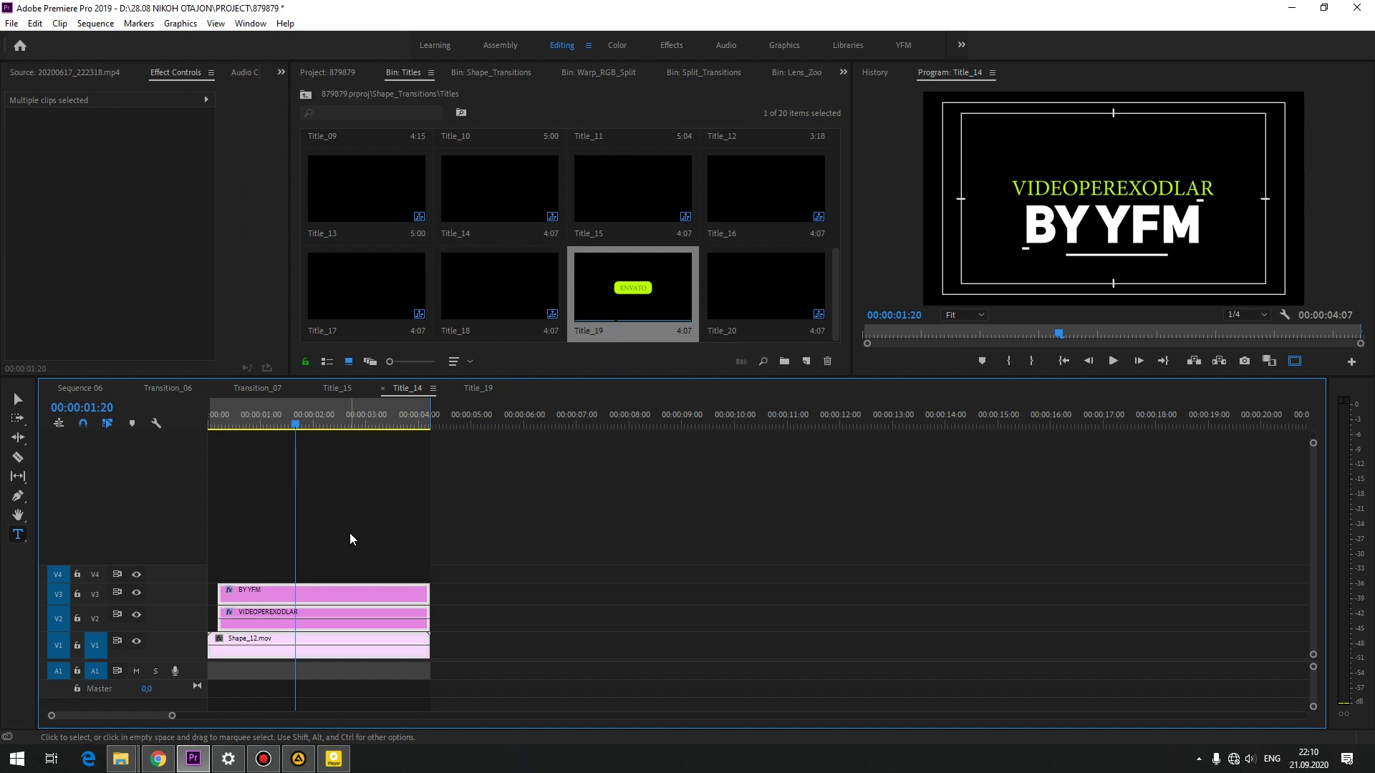
{"action": "left_click", "coordinate": [80, 387]}
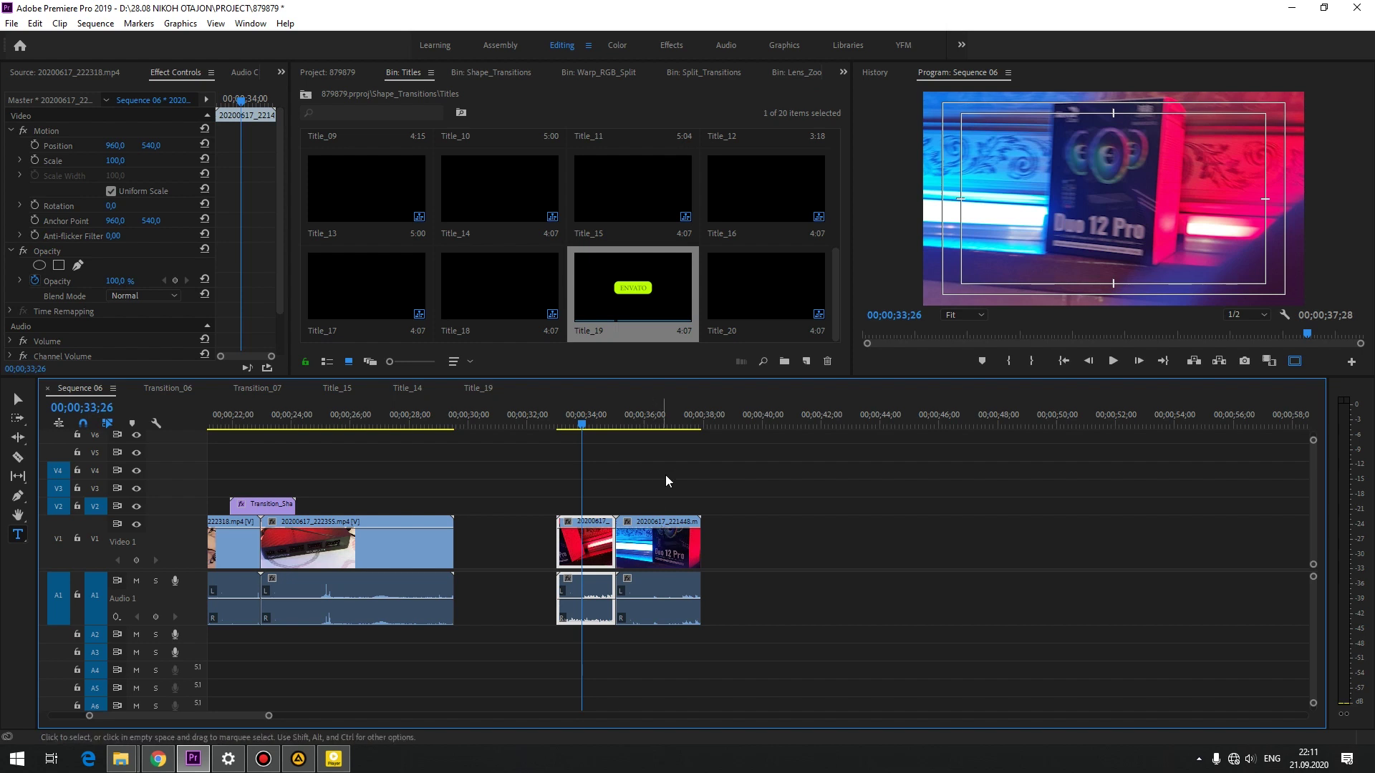
Step: Paste the title layers into Sequence 06, shift them 8 frames earlier, and play them back
{"action": "key", "text": "ctrl+v"}
{"action": "left_click", "coordinate": [584, 544]}
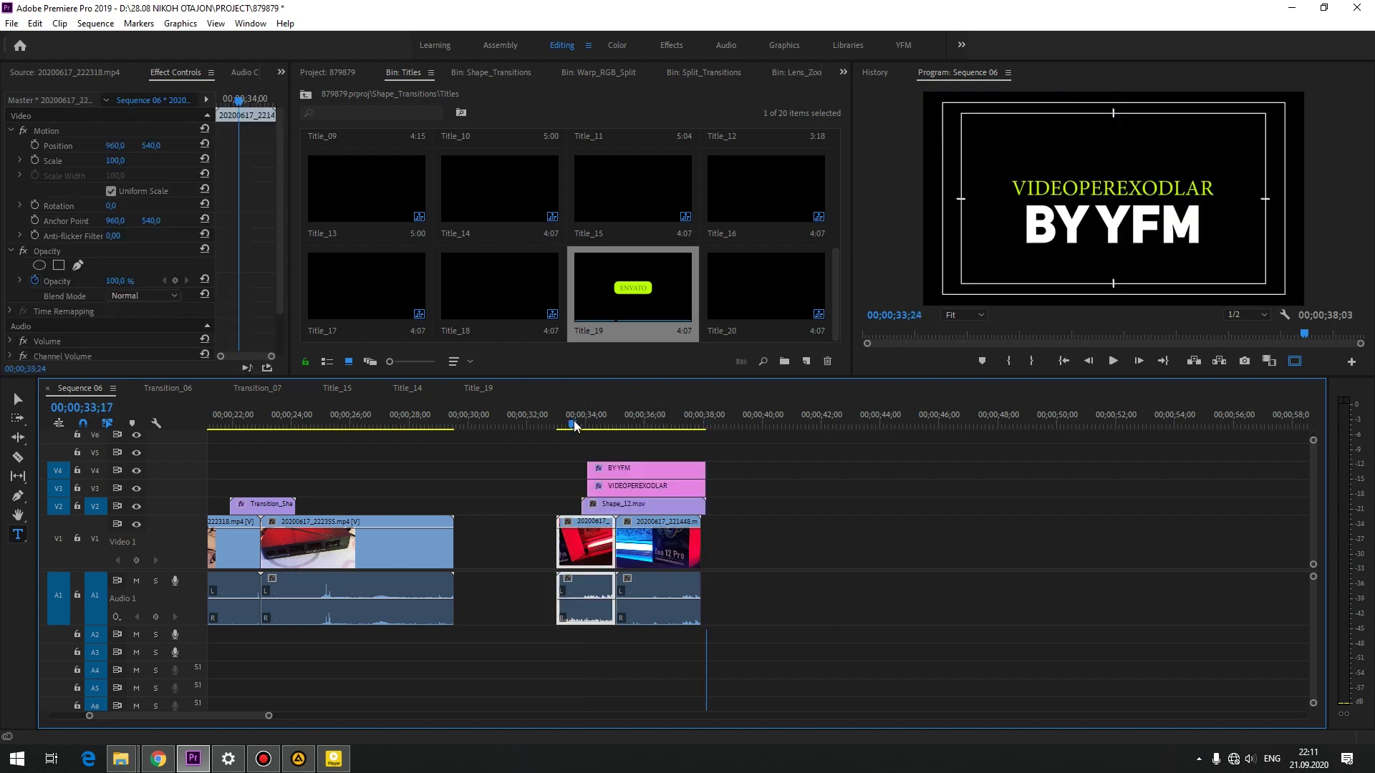
{"action": "left_click", "coordinate": [573, 422]}
{"action": "mouse_move", "coordinate": [611, 447]}
{"action": "left_mouse_down"}
{"action": "mouse_move", "coordinate": [633, 509]}
{"action": "mouse_move", "coordinate": [625, 476]}
{"action": "left_mouse_up"}
{"action": "left_click", "coordinate": [629, 443]}
{"action": "key", "text": "space"}
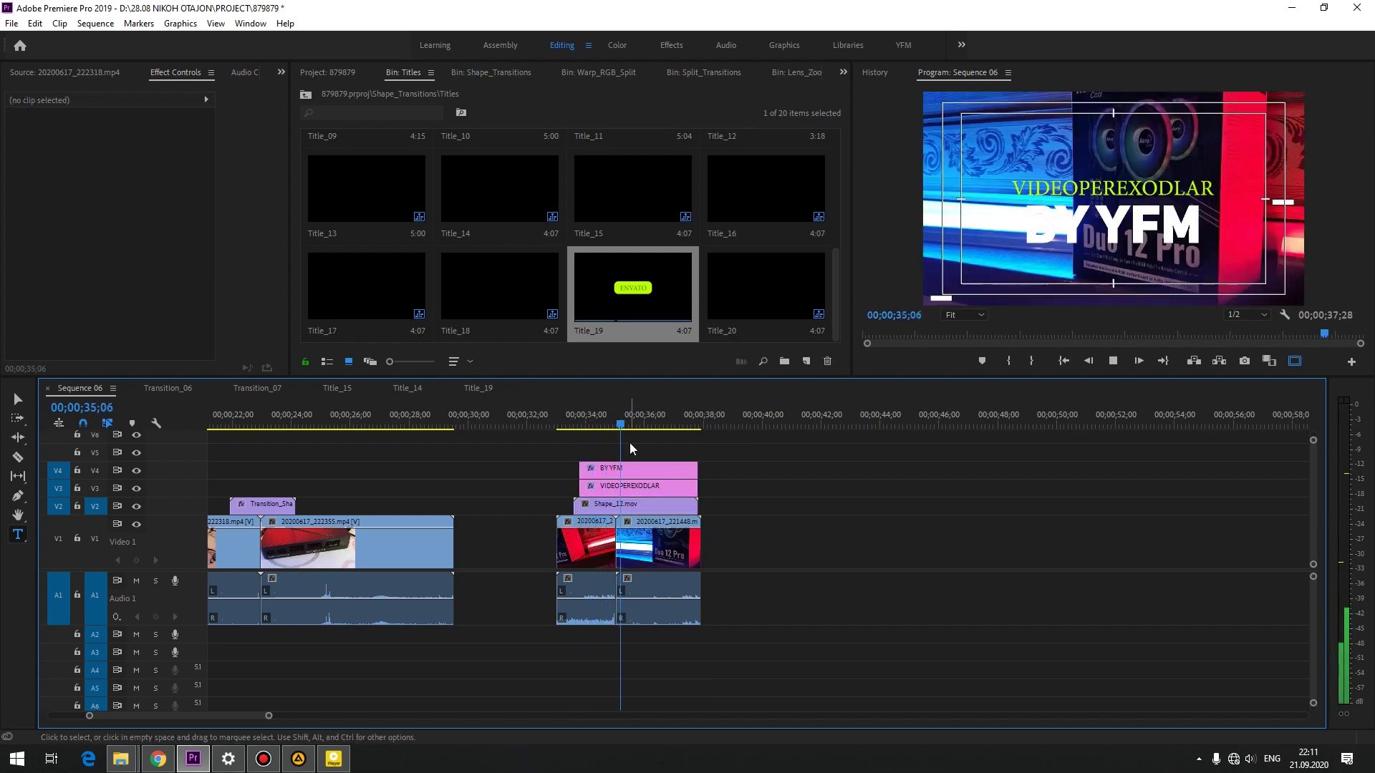
{"action": "key", "text": "space"}
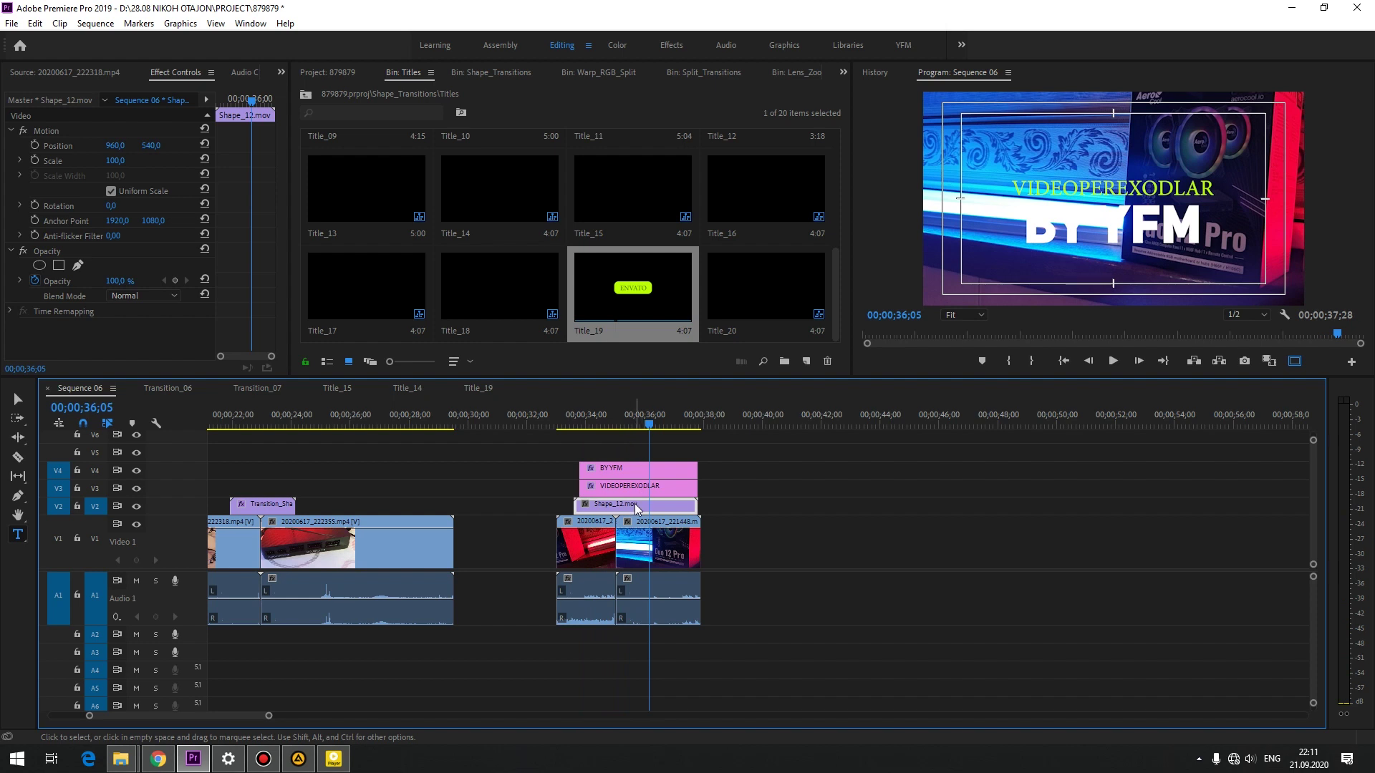
Step: Select the BY YFM clip on V4, review its Effect Controls, and open the panel overflow list
{"action": "left_click", "coordinate": [624, 470]}
{"action": "scroll", "coordinate": [246, 269], "scroll_direction": "down", "scroll_amount": 3}
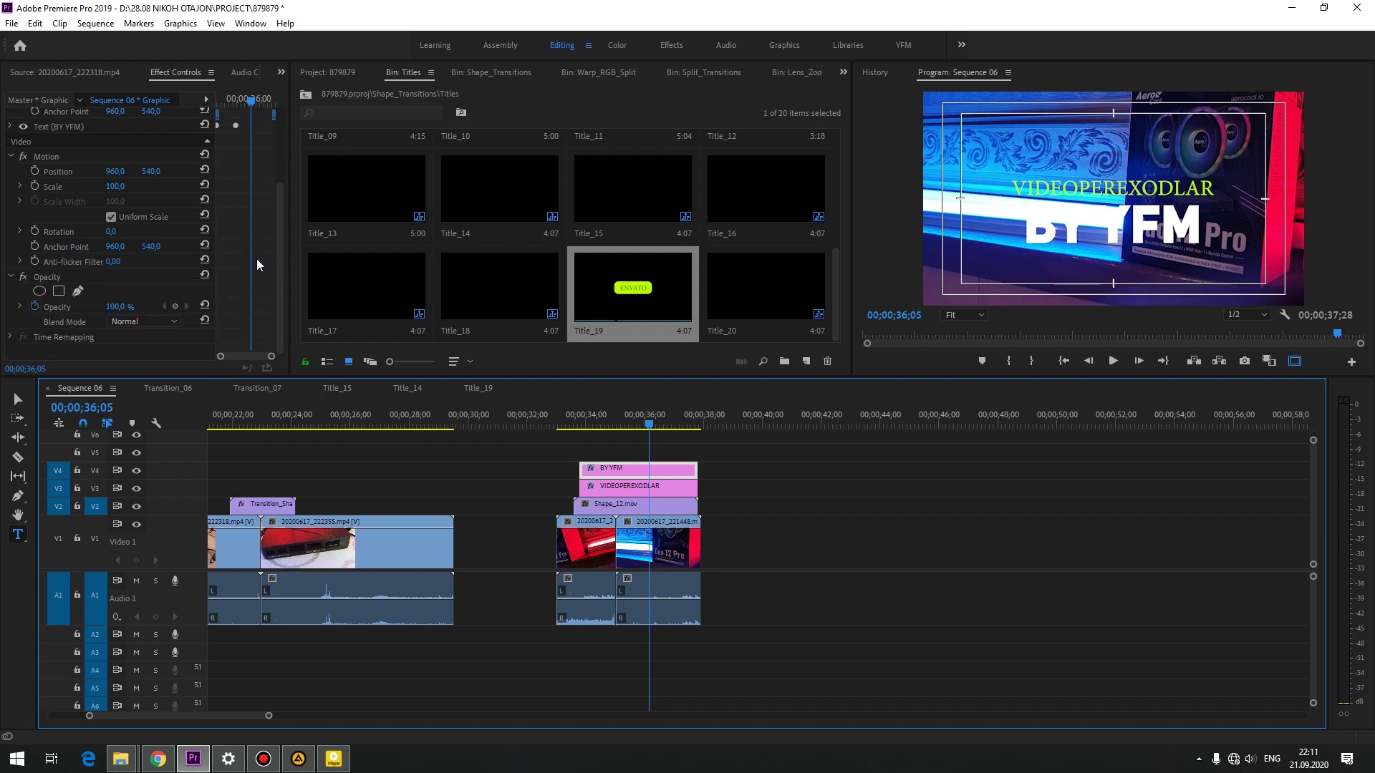
{"action": "scroll", "coordinate": [259, 259], "scroll_direction": "up", "scroll_amount": 2}
{"action": "scroll", "coordinate": [263, 273], "scroll_direction": "up", "scroll_amount": 1}
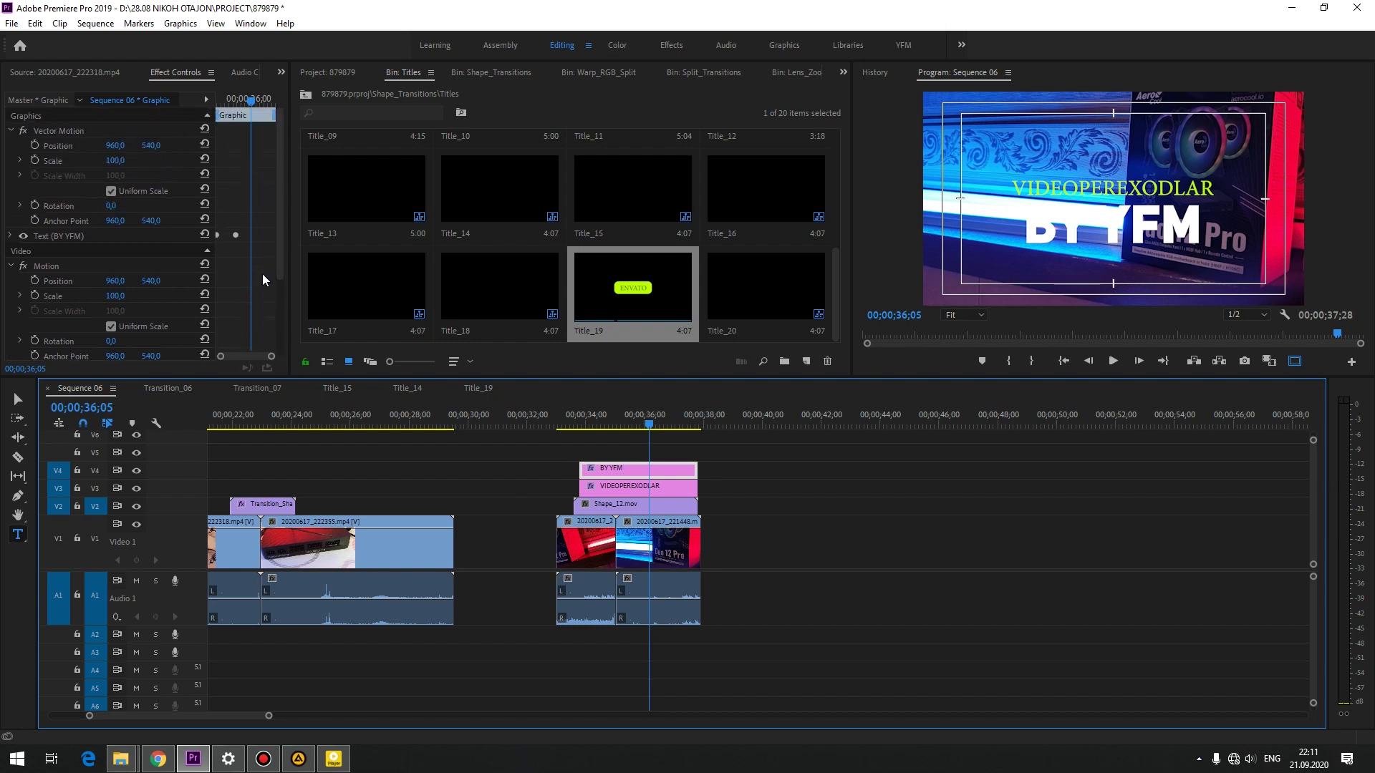
{"action": "scroll", "coordinate": [262, 274], "scroll_direction": "down", "scroll_amount": 2}
{"action": "scroll", "coordinate": [257, 276], "scroll_direction": "down", "scroll_amount": 1}
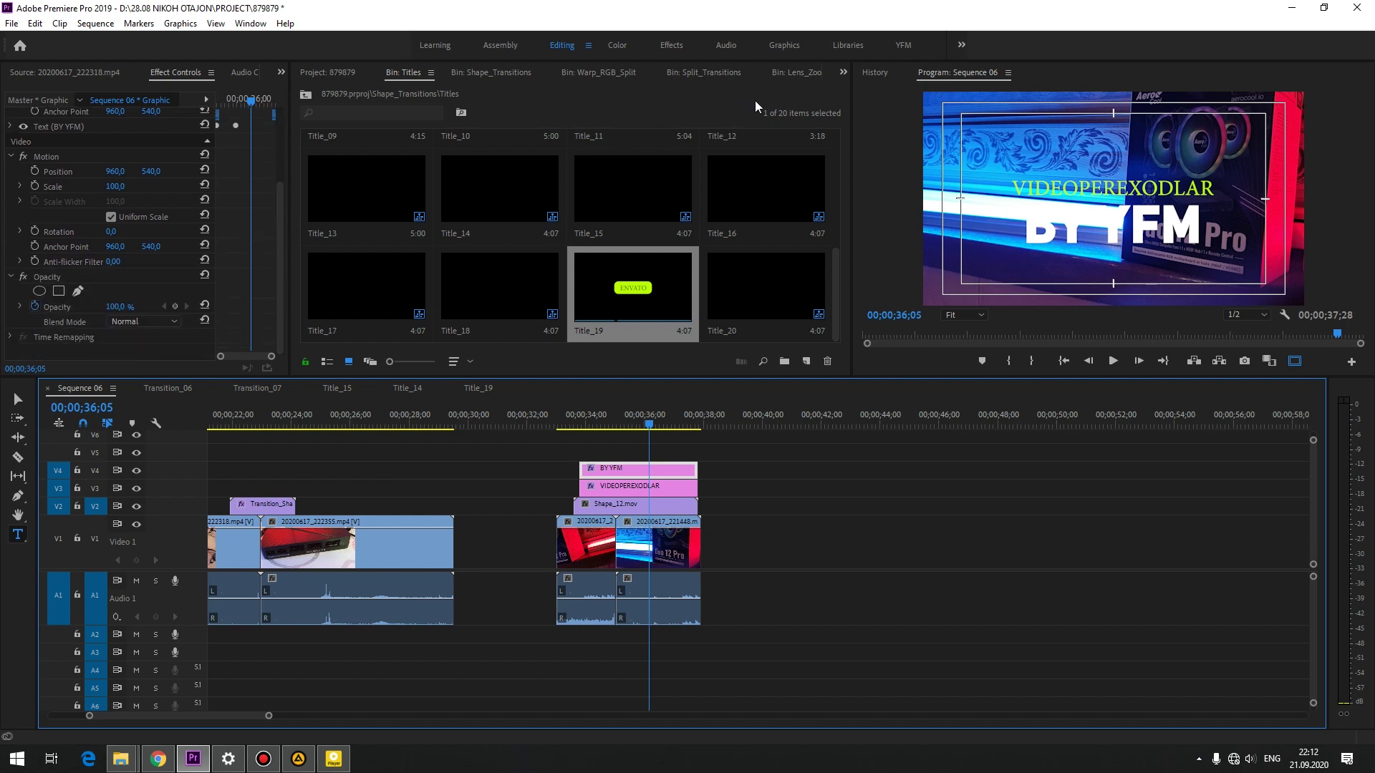
{"action": "left_click", "coordinate": [843, 72]}
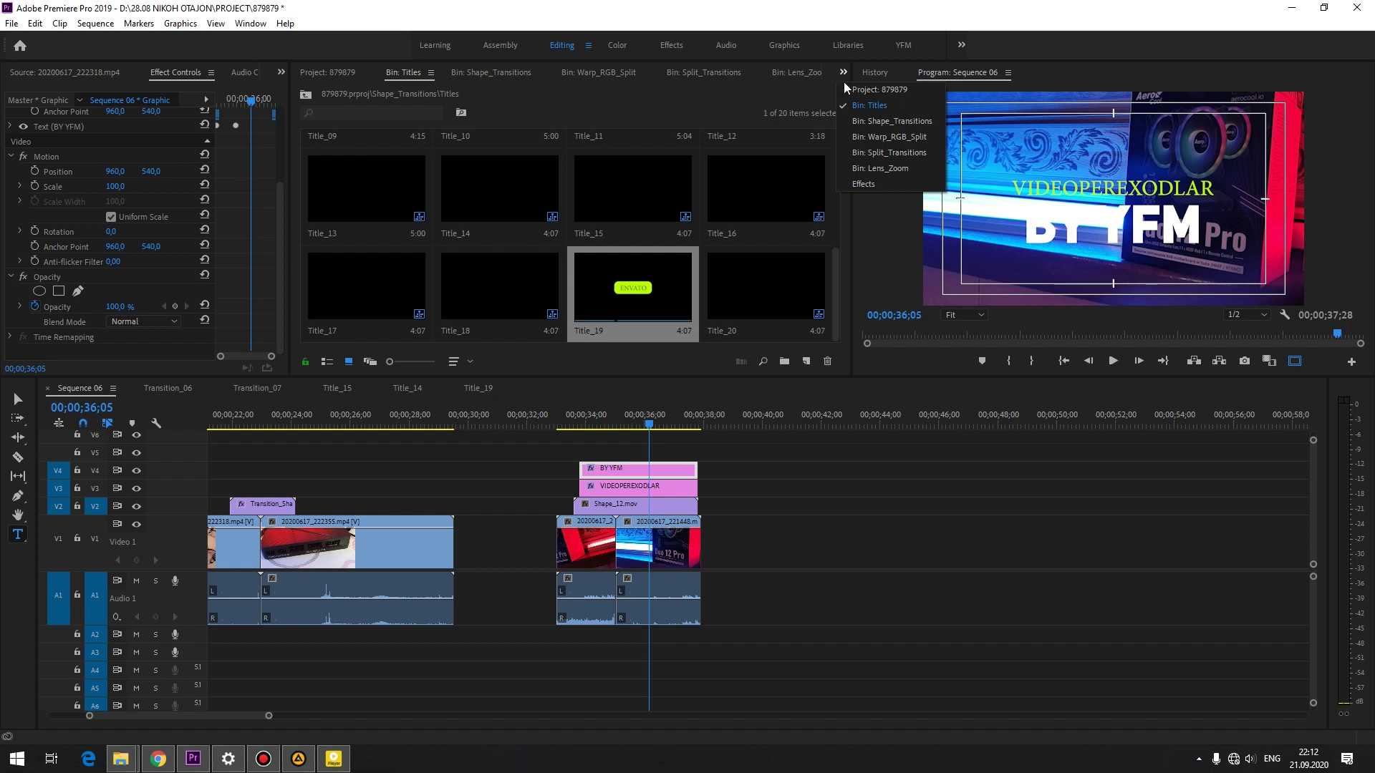
Step: Search the Effects panel for TINT and apply Tint to the BY YFM title
{"action": "left_click", "coordinate": [864, 184]}
{"action": "left_click", "coordinate": [375, 91]}
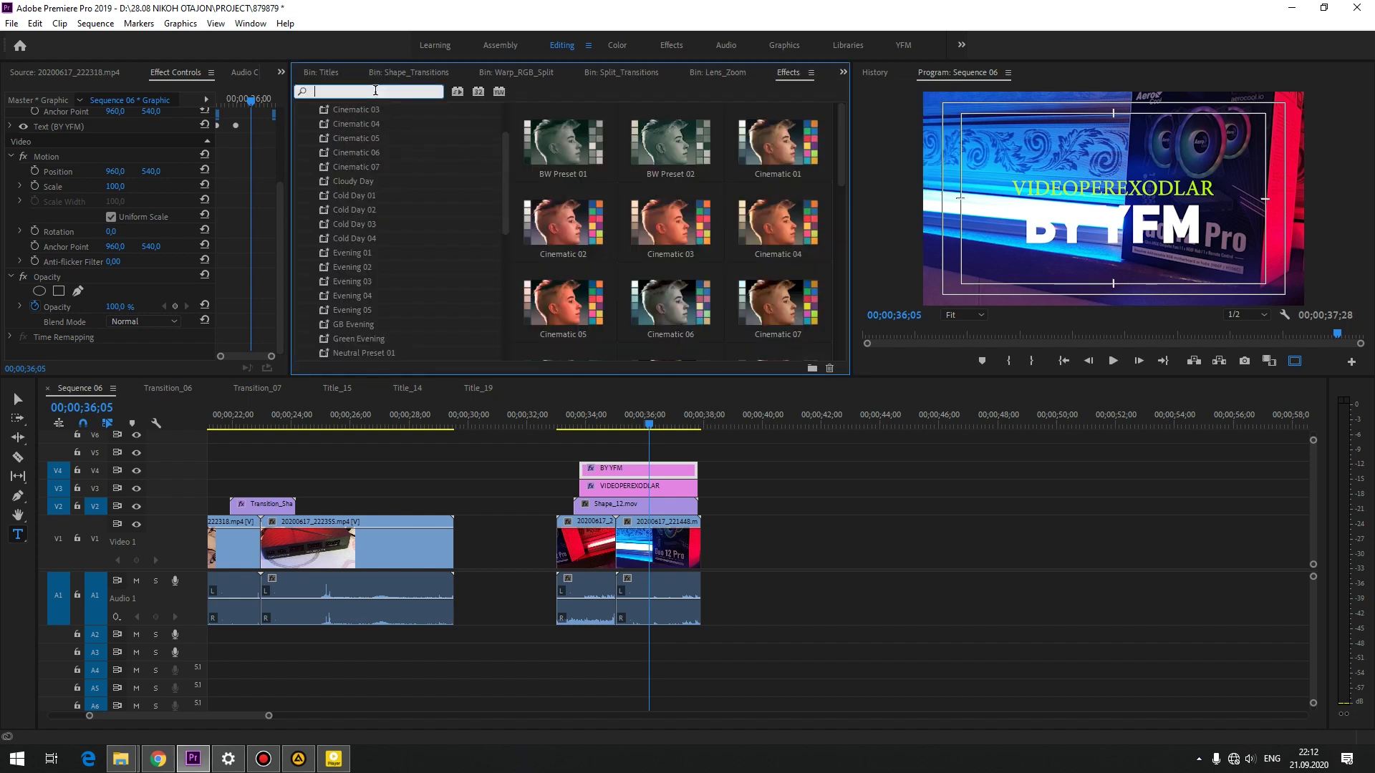
{"action": "type", "text": "TINT"}
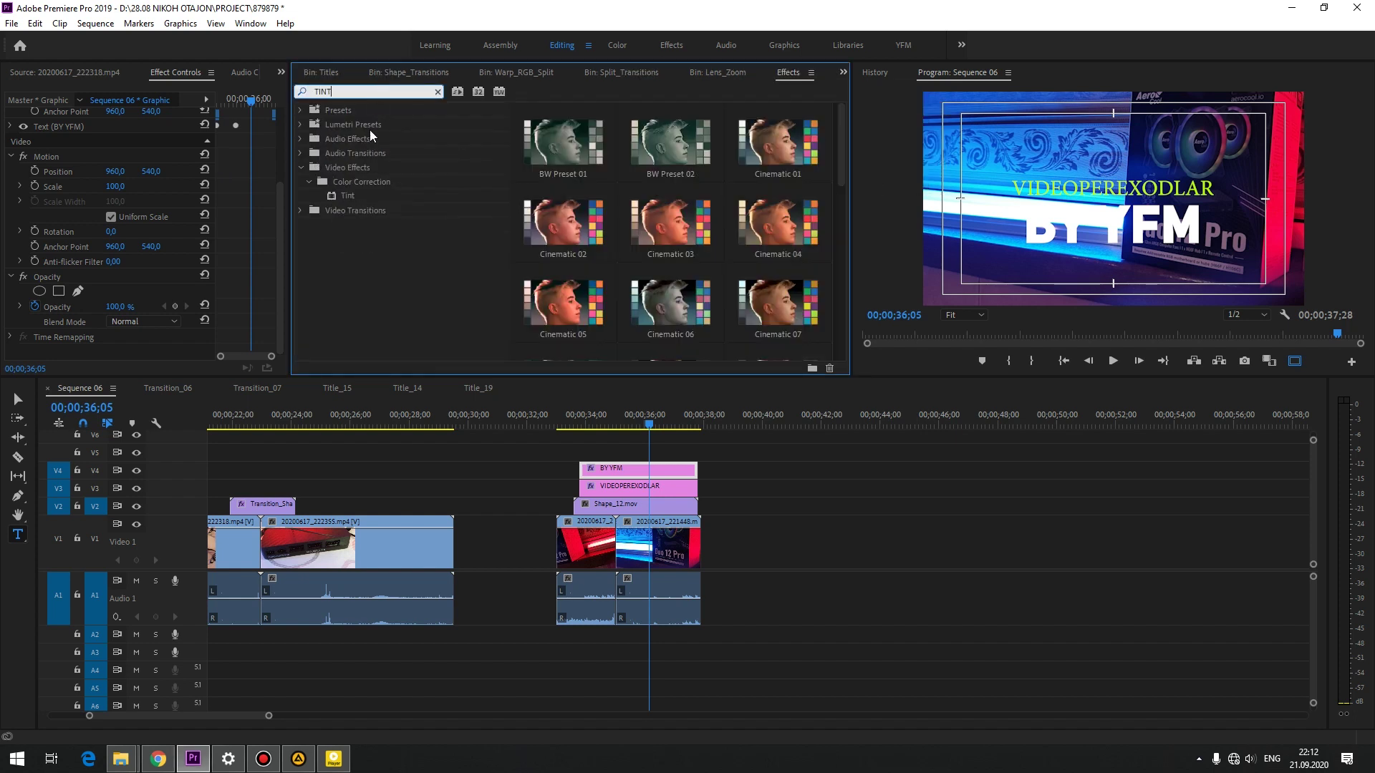
{"action": "left_click_drag", "start_coordinate": [350, 201], "coordinate": [606, 474]}
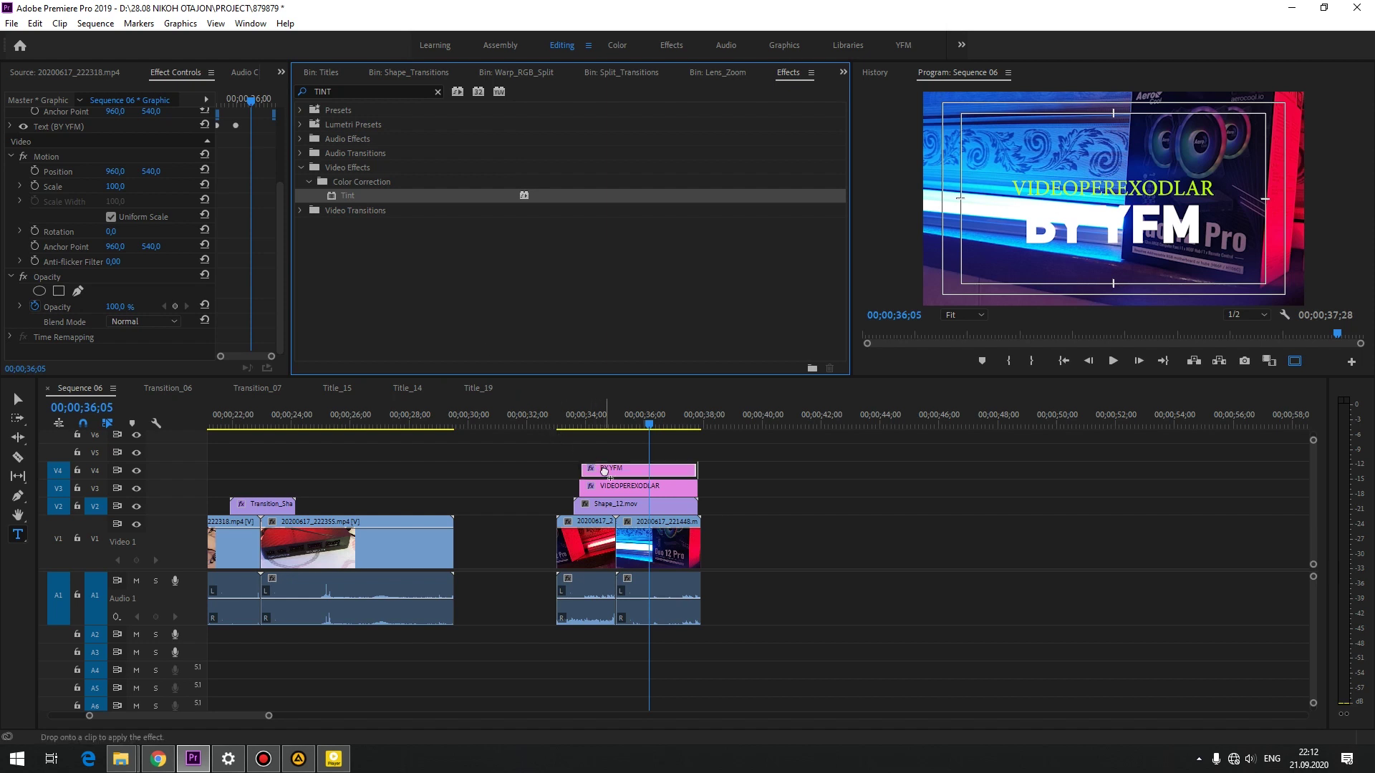
Step: Set the Tint's Map White To colour to black (000000)
{"action": "scroll", "coordinate": [255, 272], "scroll_direction": "down", "scroll_amount": 3}
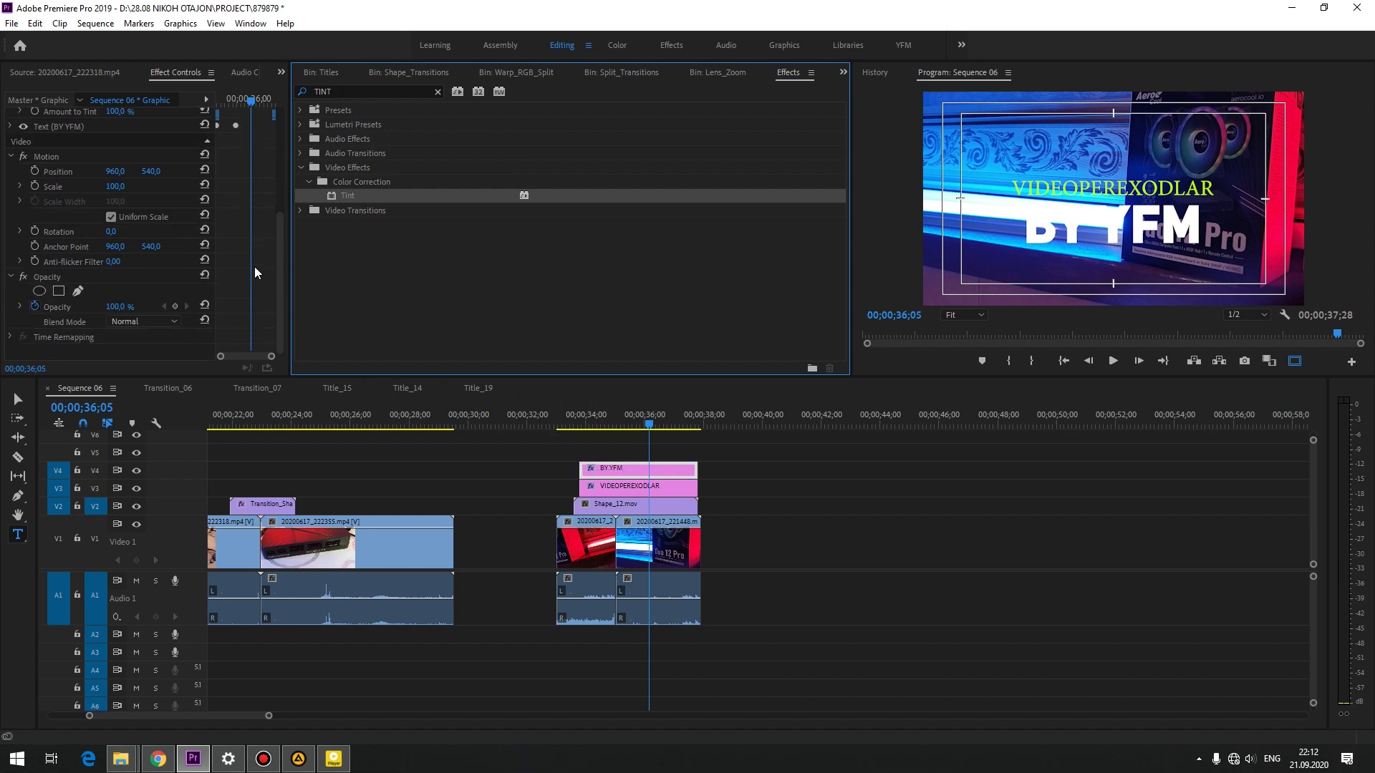
{"action": "scroll", "coordinate": [255, 268], "scroll_direction": "up", "scroll_amount": 6}
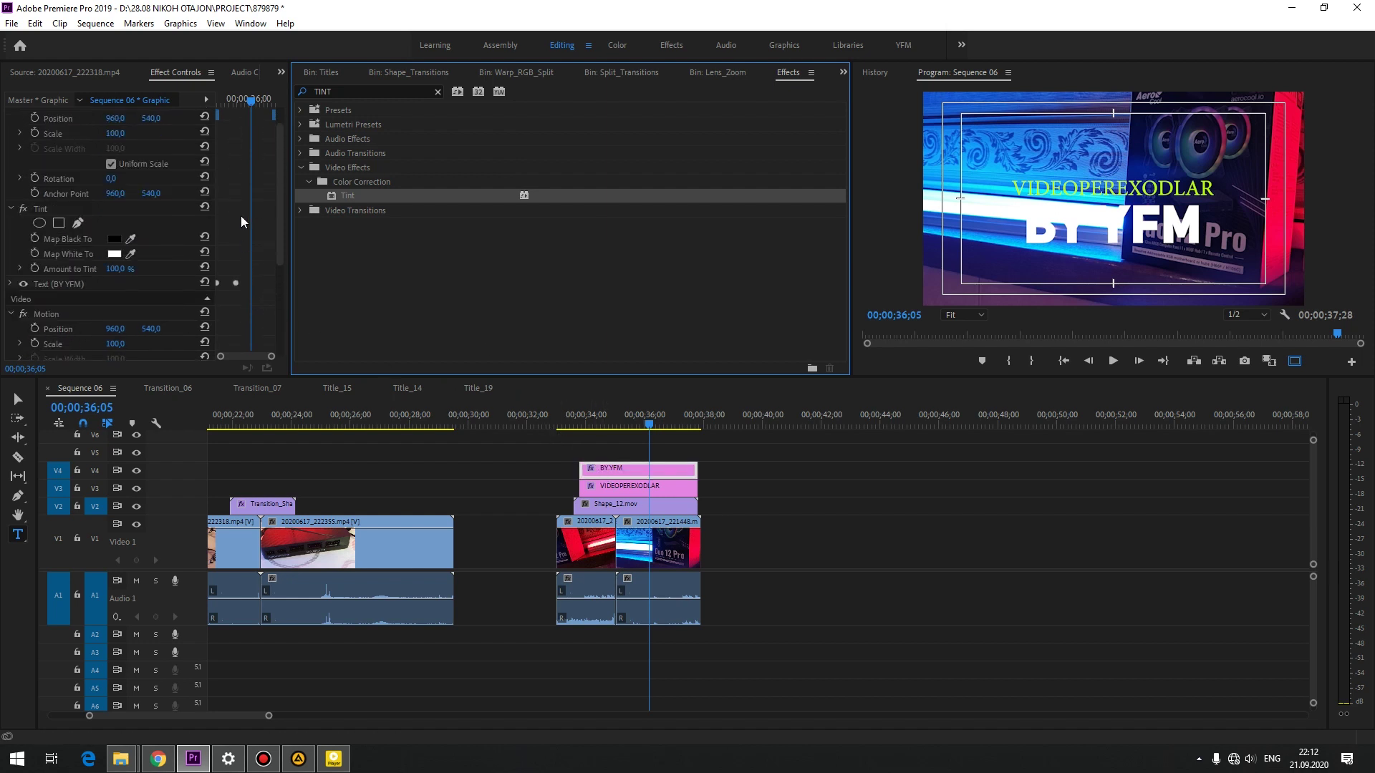
{"action": "left_click", "coordinate": [114, 254]}
{"action": "left_click", "coordinate": [529, 313]}
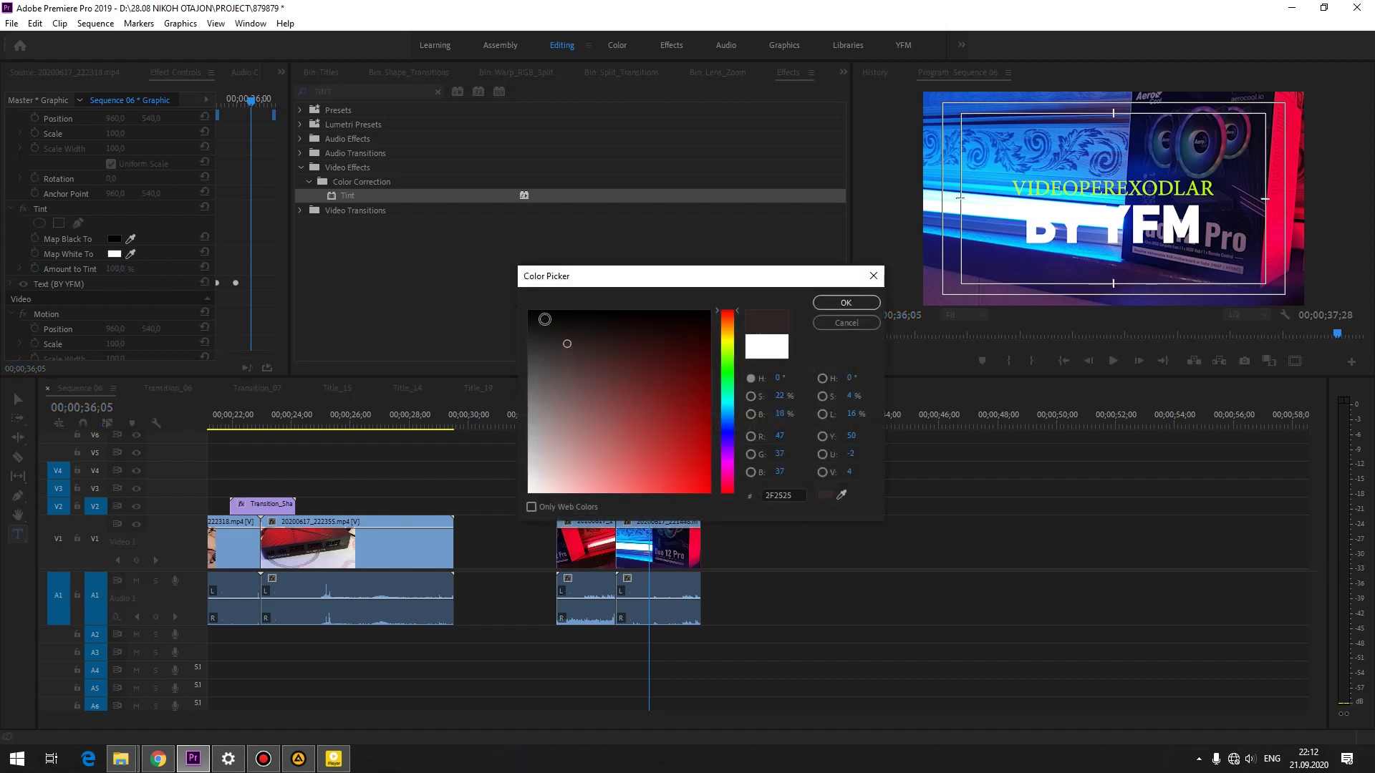
{"action": "left_click", "coordinate": [846, 303]}
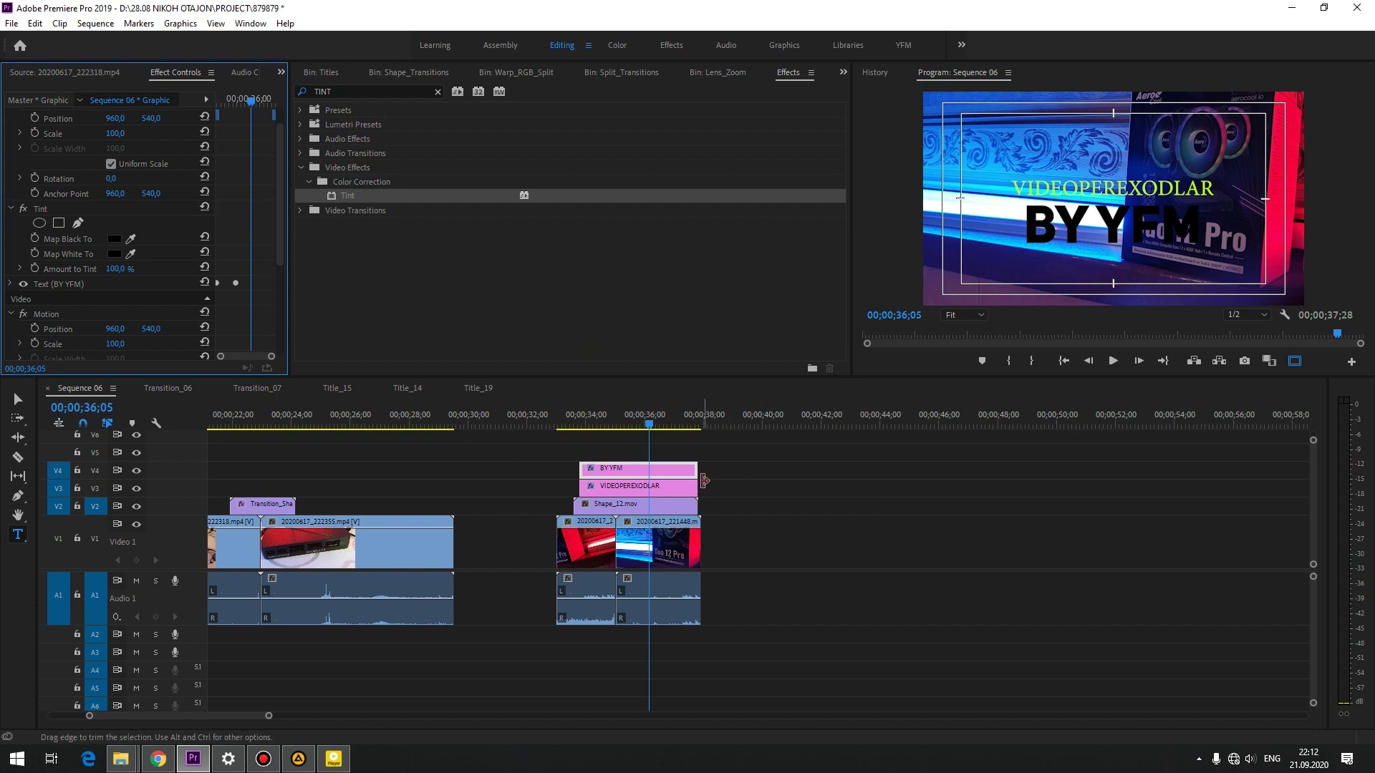
Step: Play the sequence from just before the title to preview the black text
{"action": "left_click", "coordinate": [575, 446]}
{"action": "left_click", "coordinate": [572, 428]}
{"action": "key", "text": "space"}
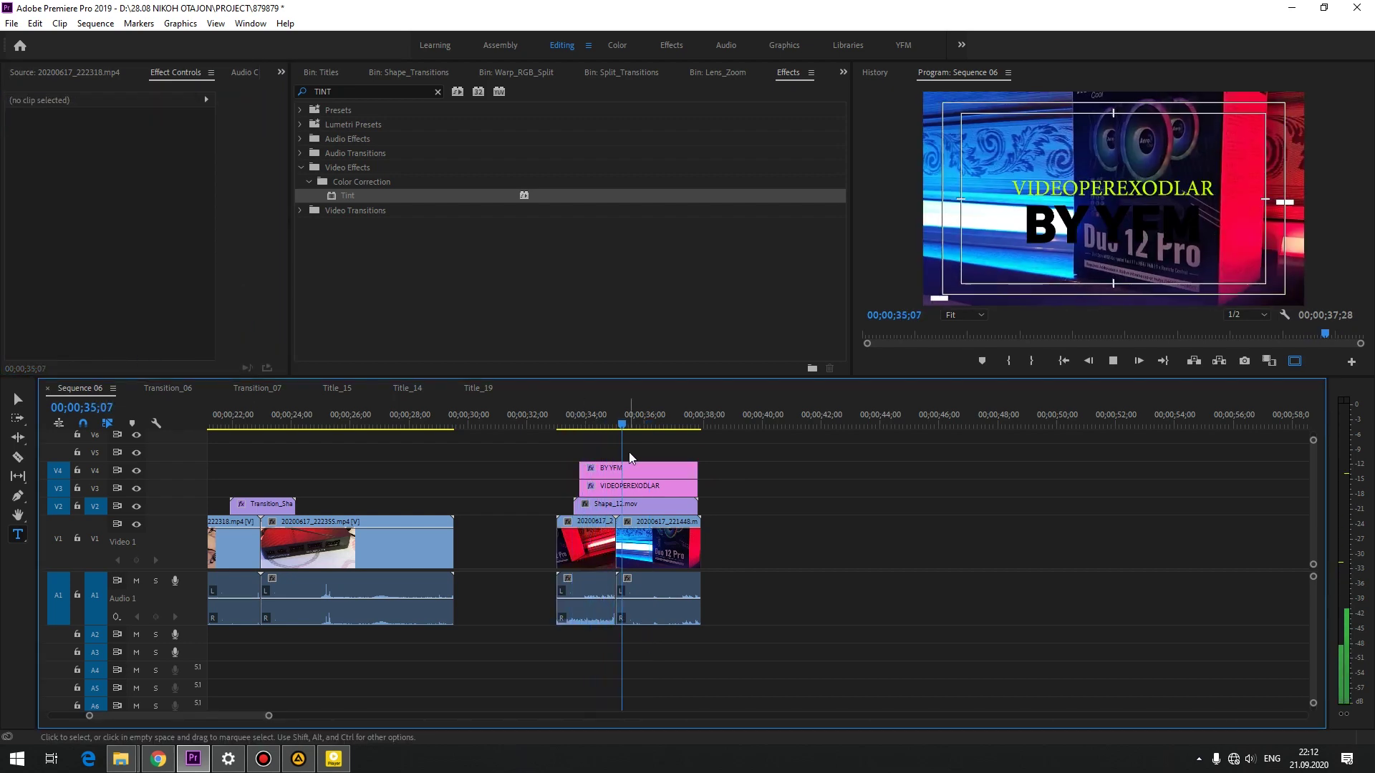
{"action": "key", "text": "space"}
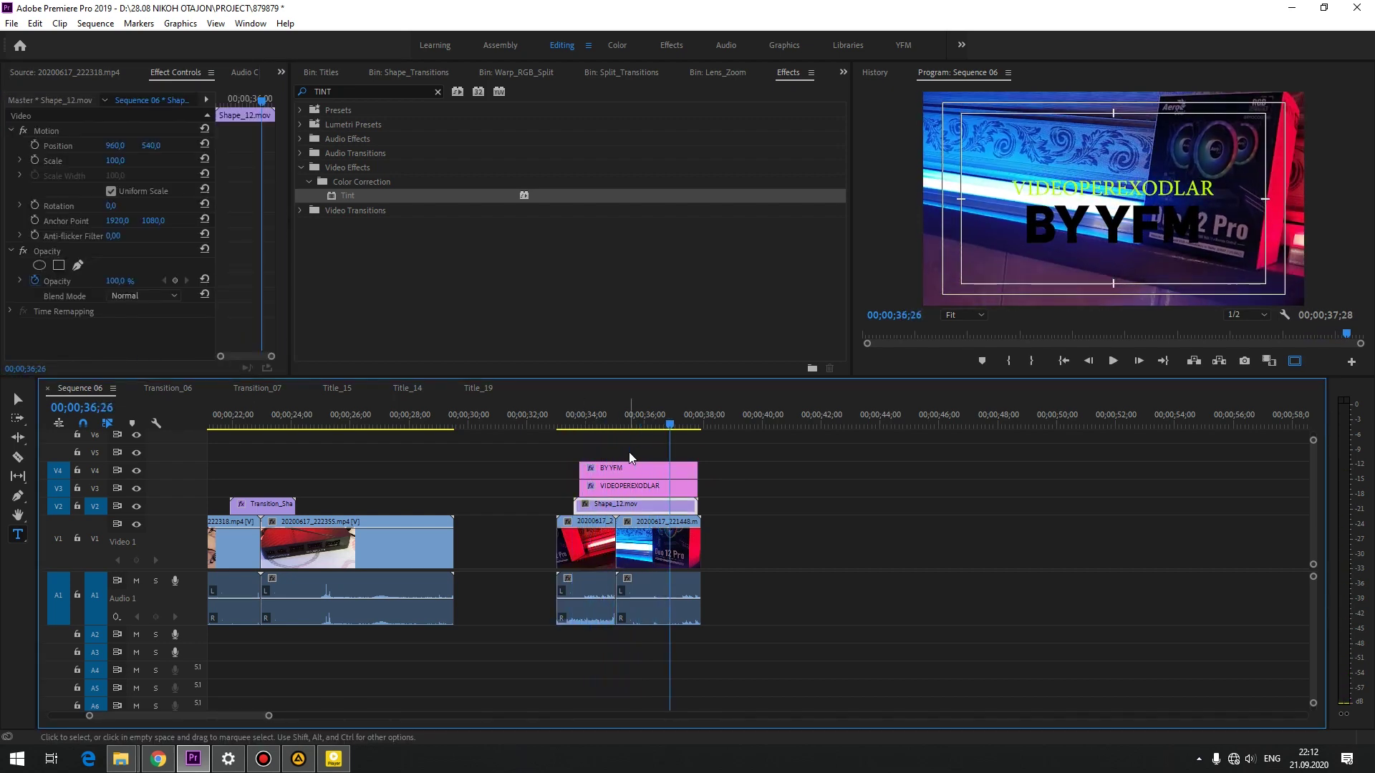
Step: Change BY YFM's Map White To colour to dark grey and lower Amount to Tint to 79%
{"action": "left_click", "coordinate": [630, 471]}
{"action": "left_click", "coordinate": [114, 281]}
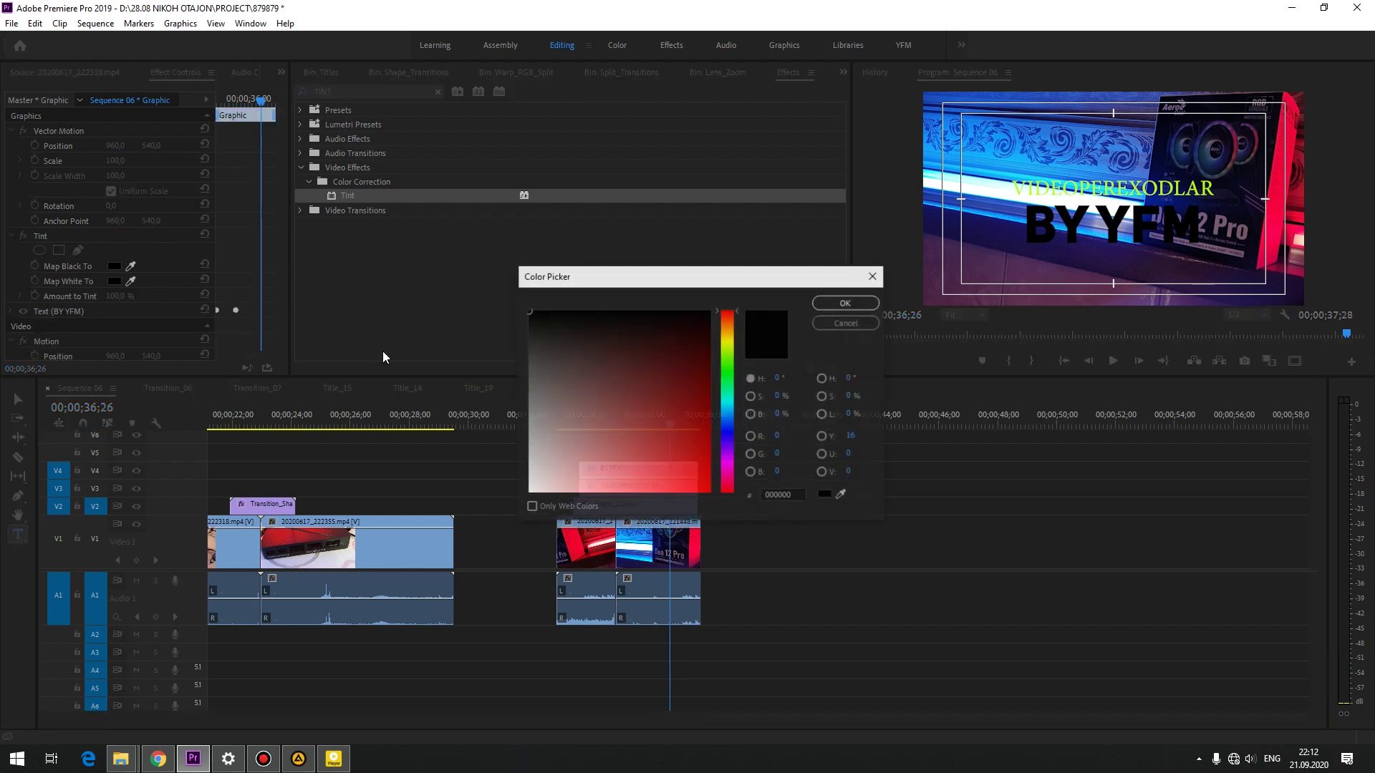
{"action": "left_click_drag", "start_coordinate": [534, 326], "coordinate": [500, 350]}
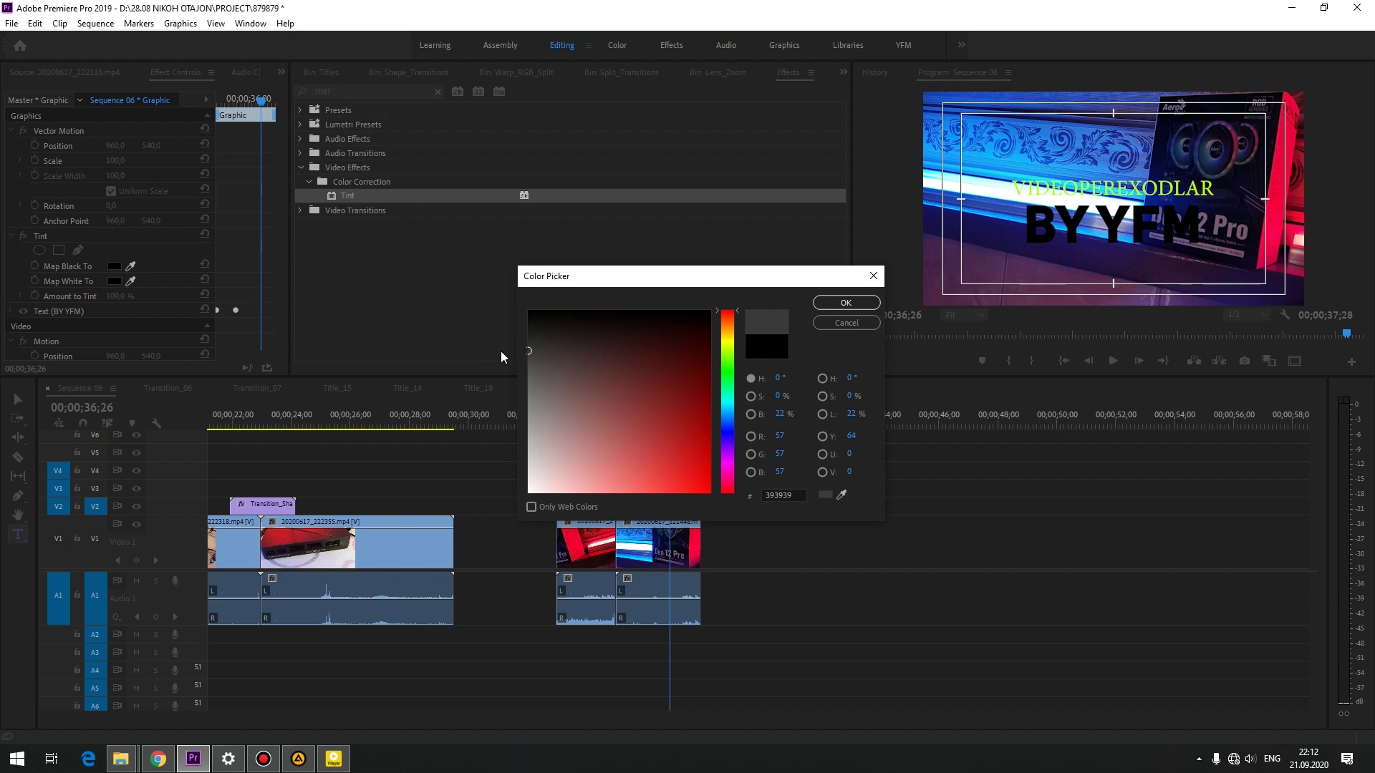
{"action": "left_click", "coordinate": [838, 301]}
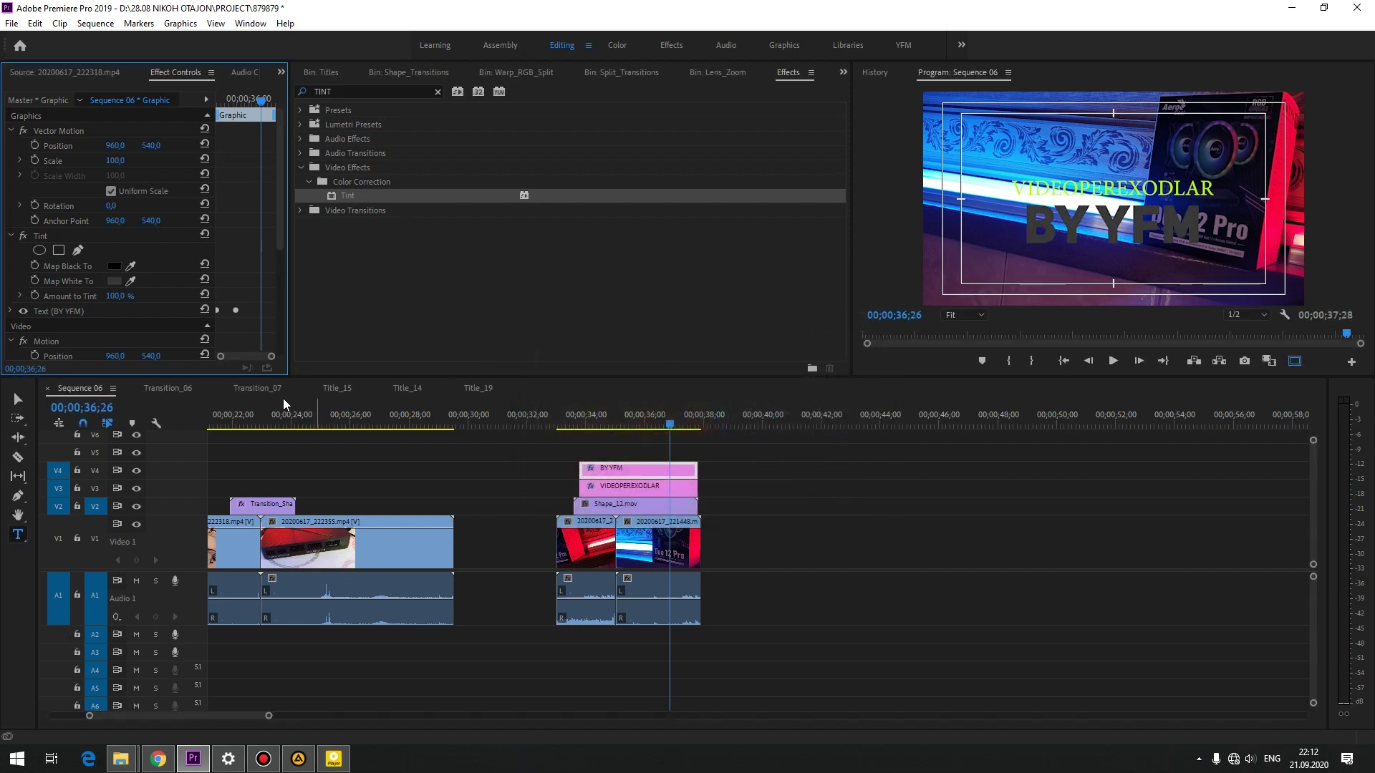
{"action": "mouse_move", "coordinate": [115, 296]}
{"action": "left_mouse_down"}
{"action": "mouse_move", "coordinate": [94, 295]}
{"action": "mouse_move", "coordinate": [119, 295]}
{"action": "left_mouse_up"}
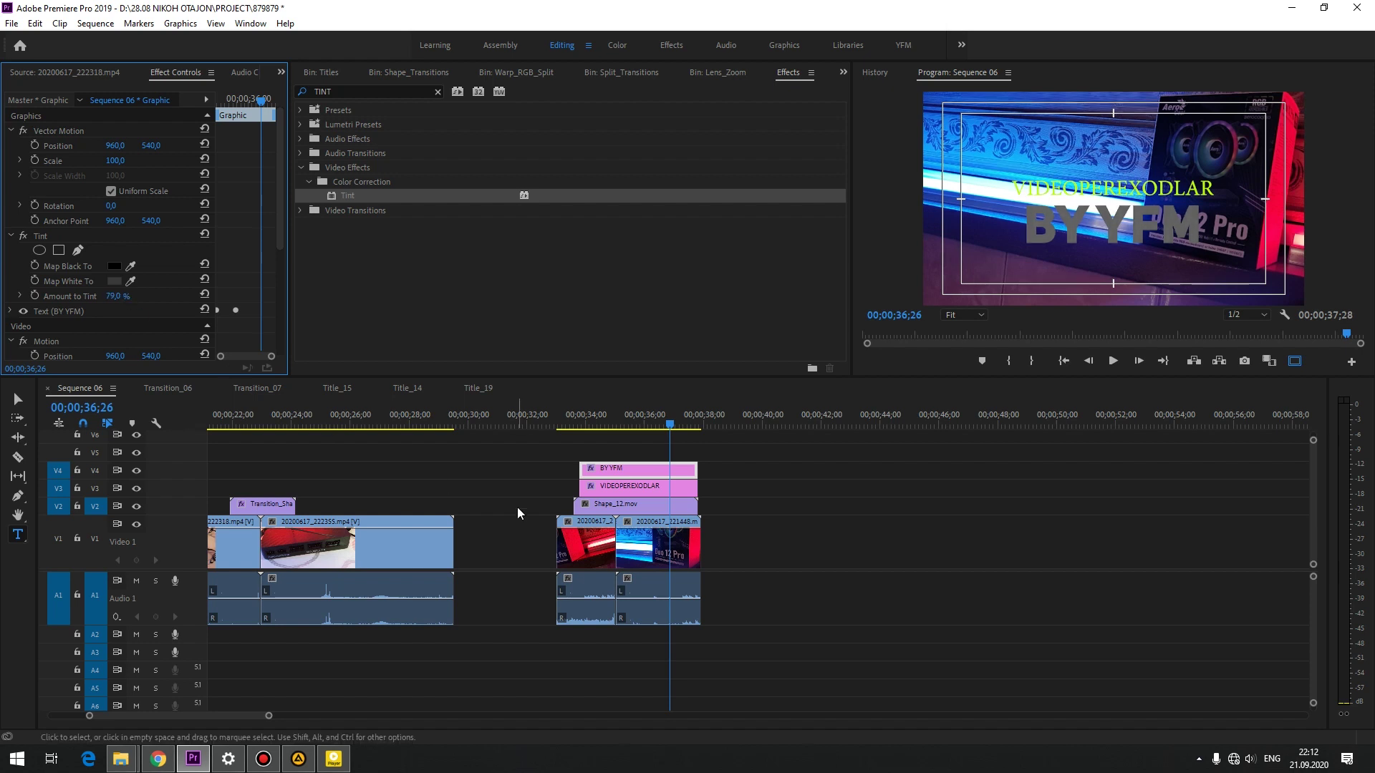
Step: Preview the grey title from just before it, then park the playhead at 34;21
{"action": "left_click", "coordinate": [565, 429]}
{"action": "left_click", "coordinate": [648, 456]}
{"action": "key", "text": "space"}
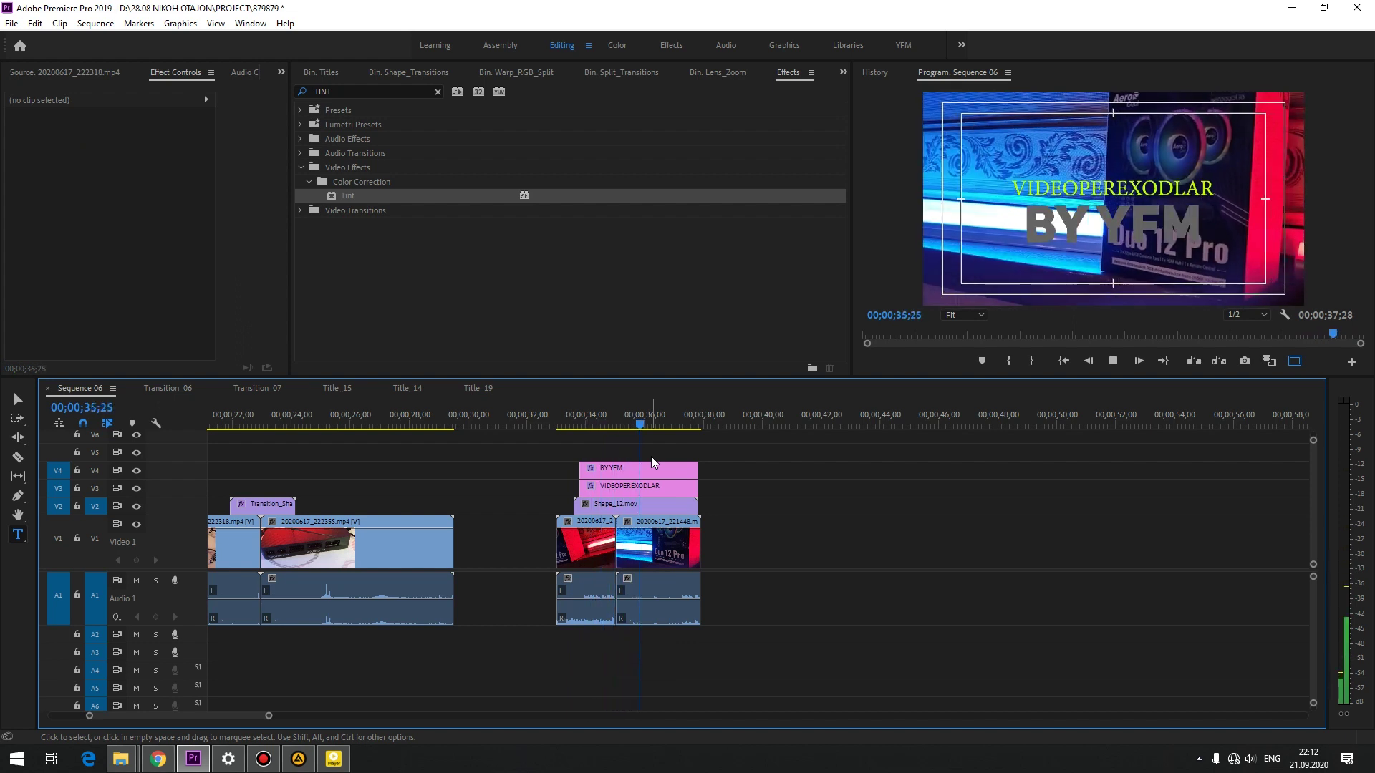
{"action": "key", "text": "space"}
{"action": "key", "text": "d"}
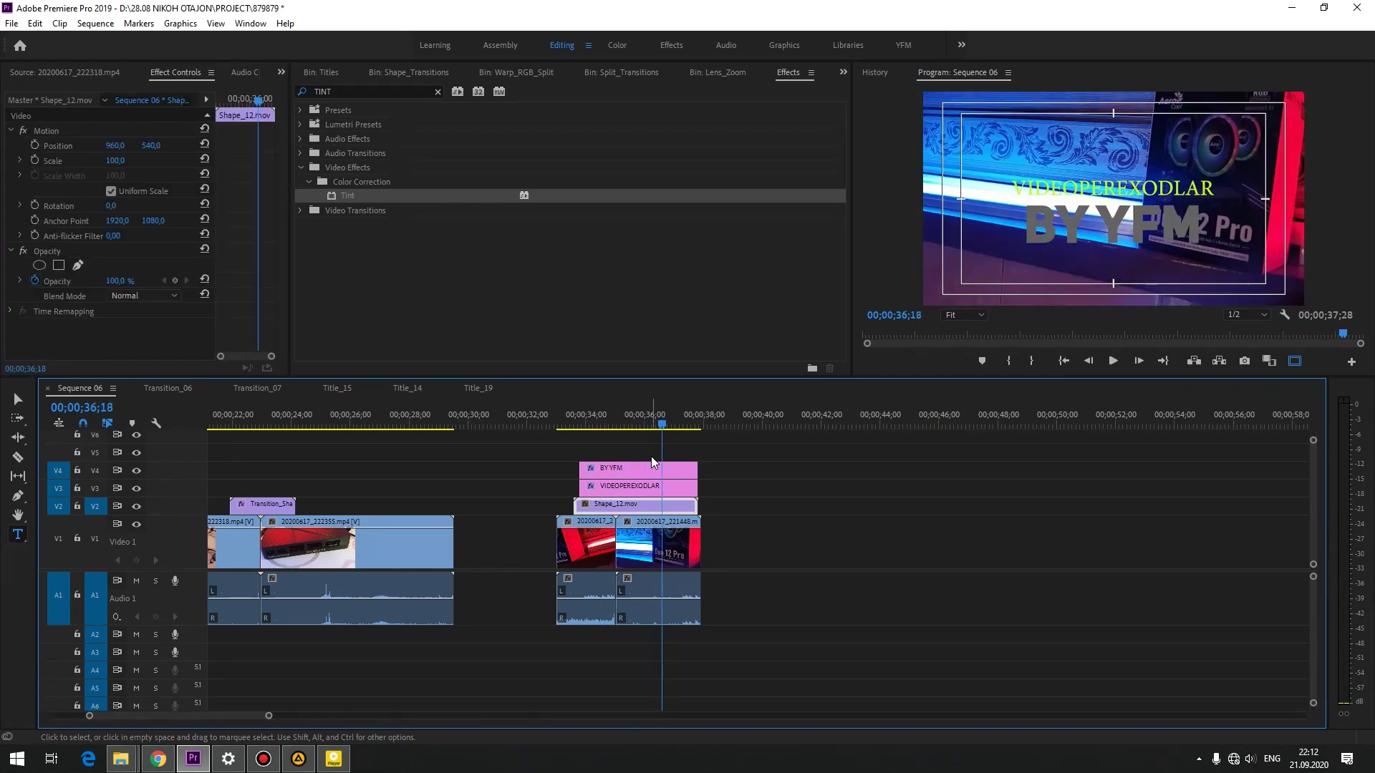
{"action": "left_click", "coordinate": [607, 423]}
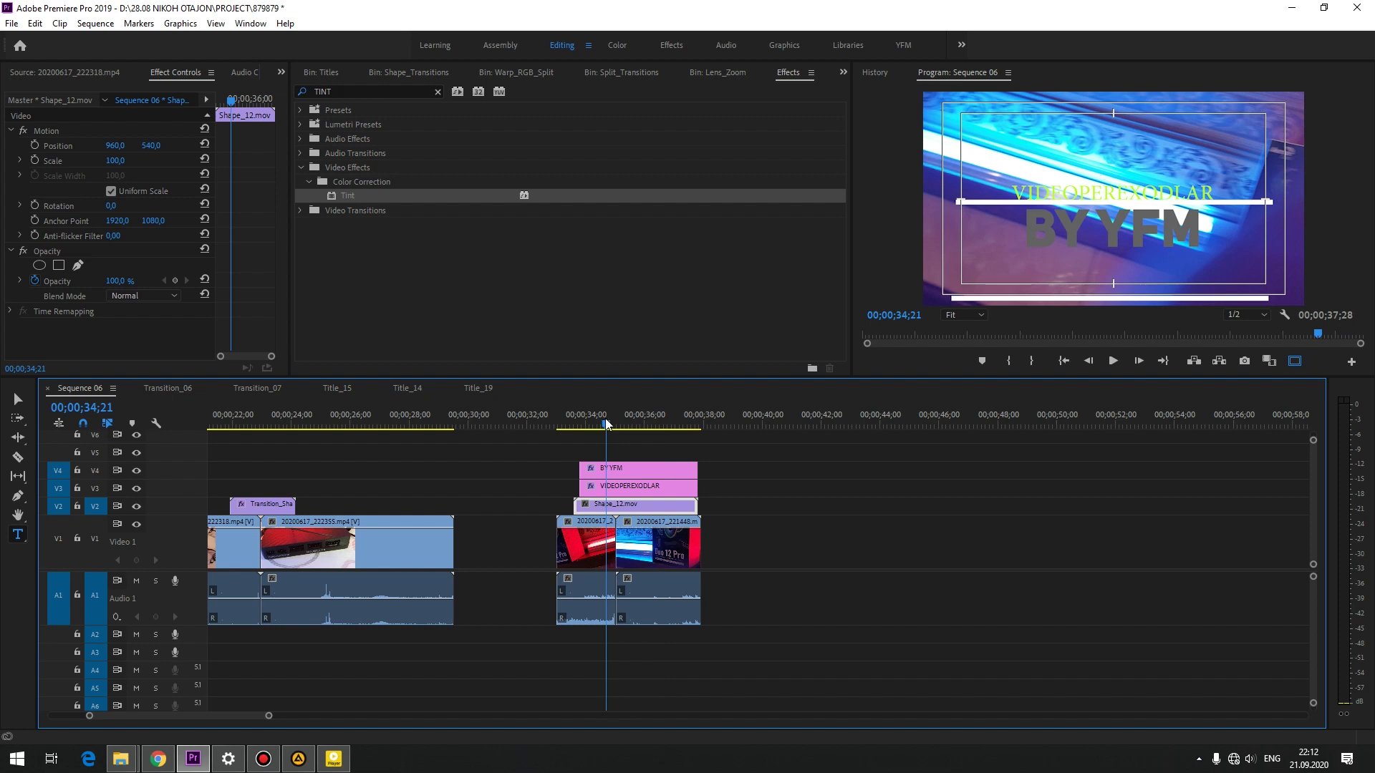
Step: In File Explorer, switch to Details view, go up to Transitions and open Updates 2.0
{"action": "left_click", "coordinate": [120, 758]}
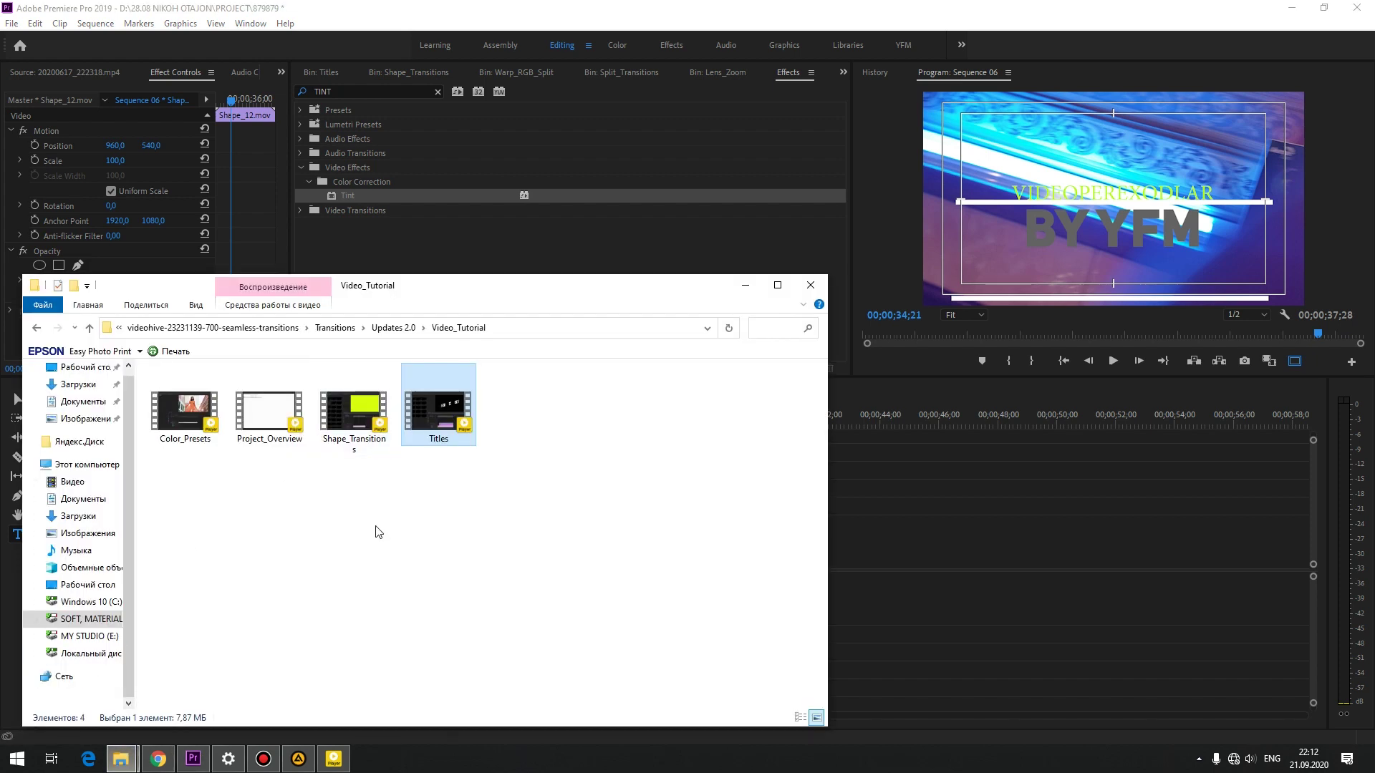
{"action": "key", "text": "ctrl+shift+6"}
{"action": "key", "text": "alt+Up"}
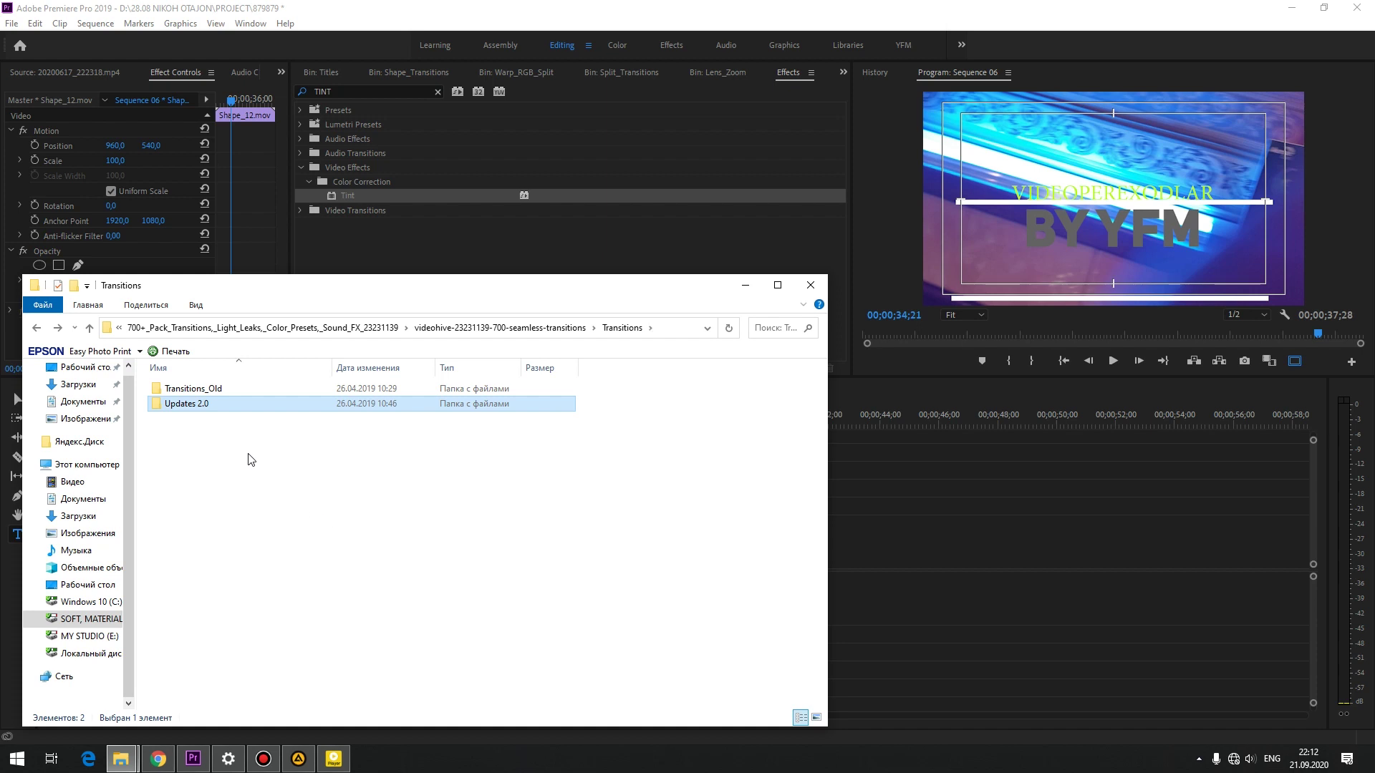
{"action": "left_click", "coordinate": [207, 389]}
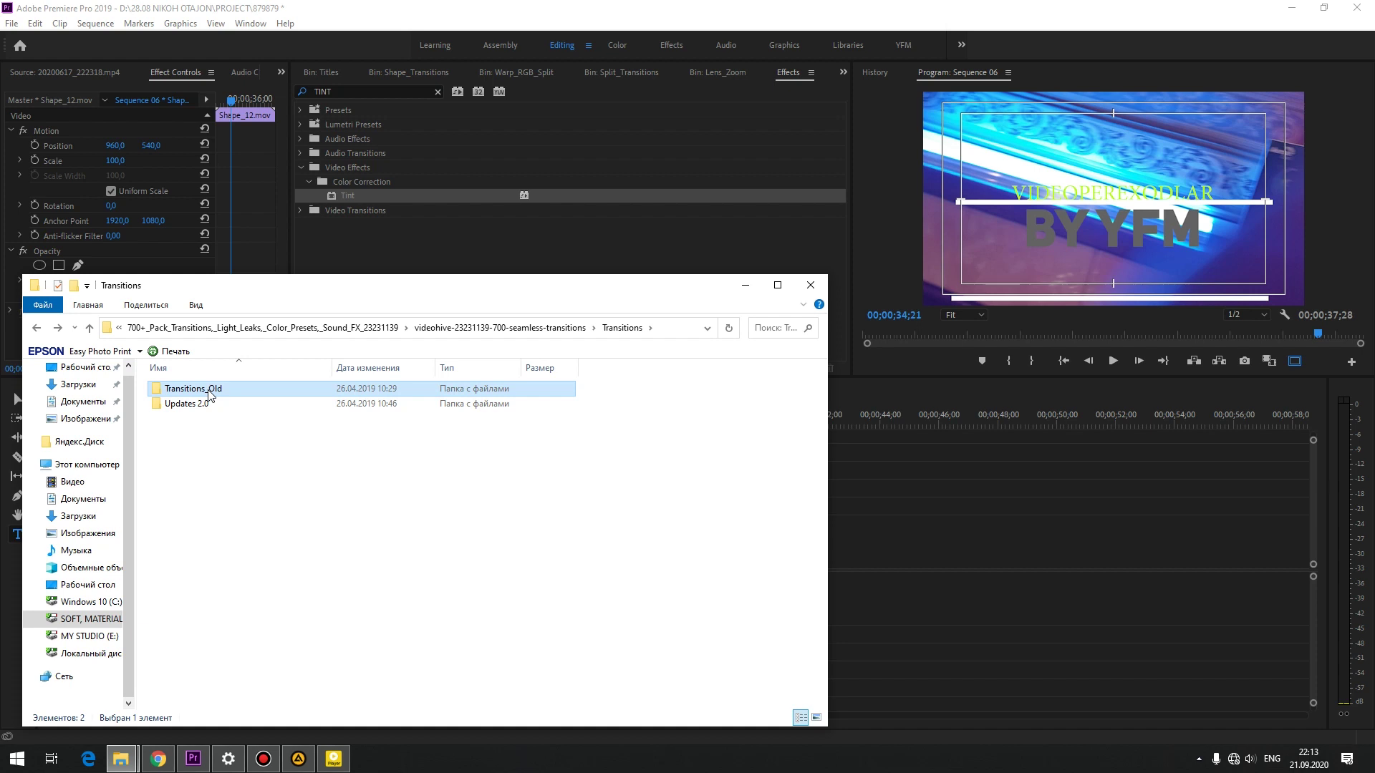
{"action": "double_click", "coordinate": [209, 403]}
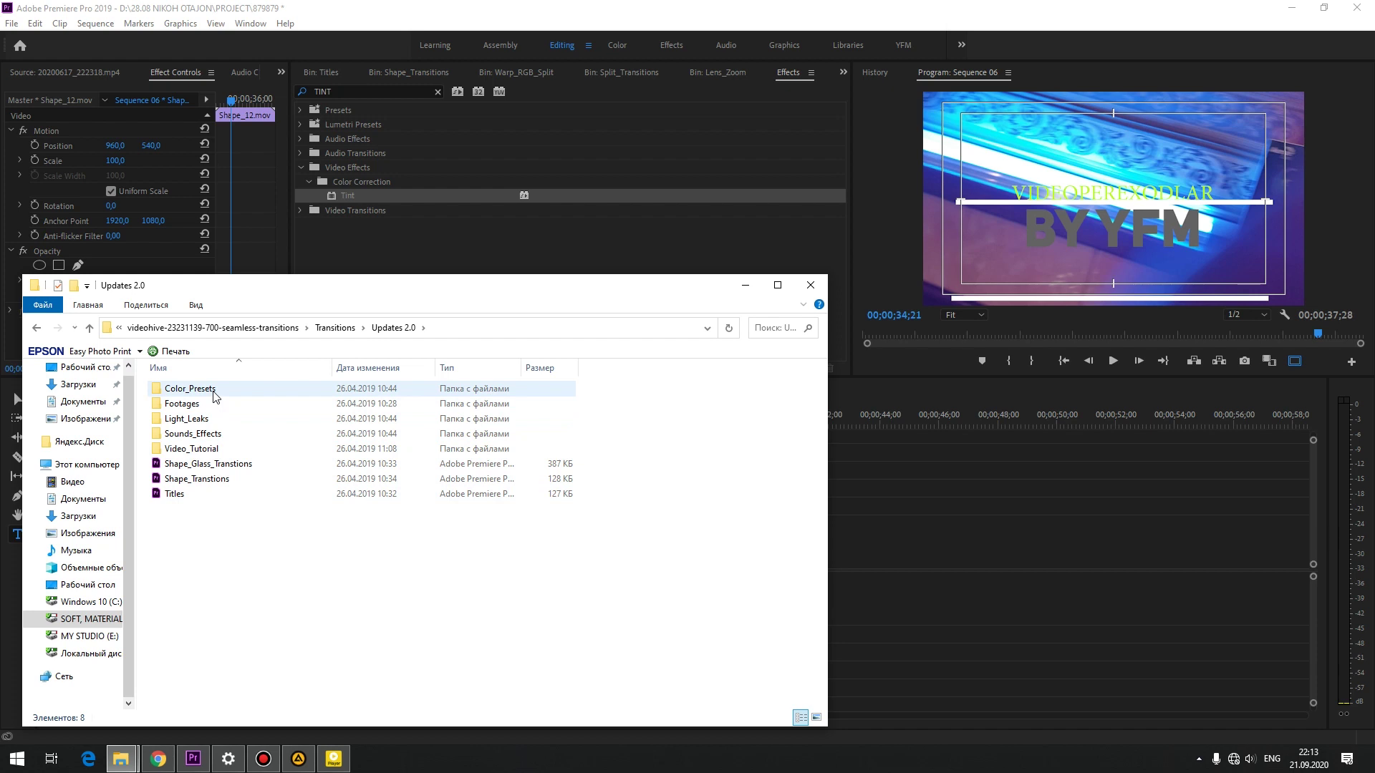
{"action": "mouse_move", "coordinate": [219, 427]}
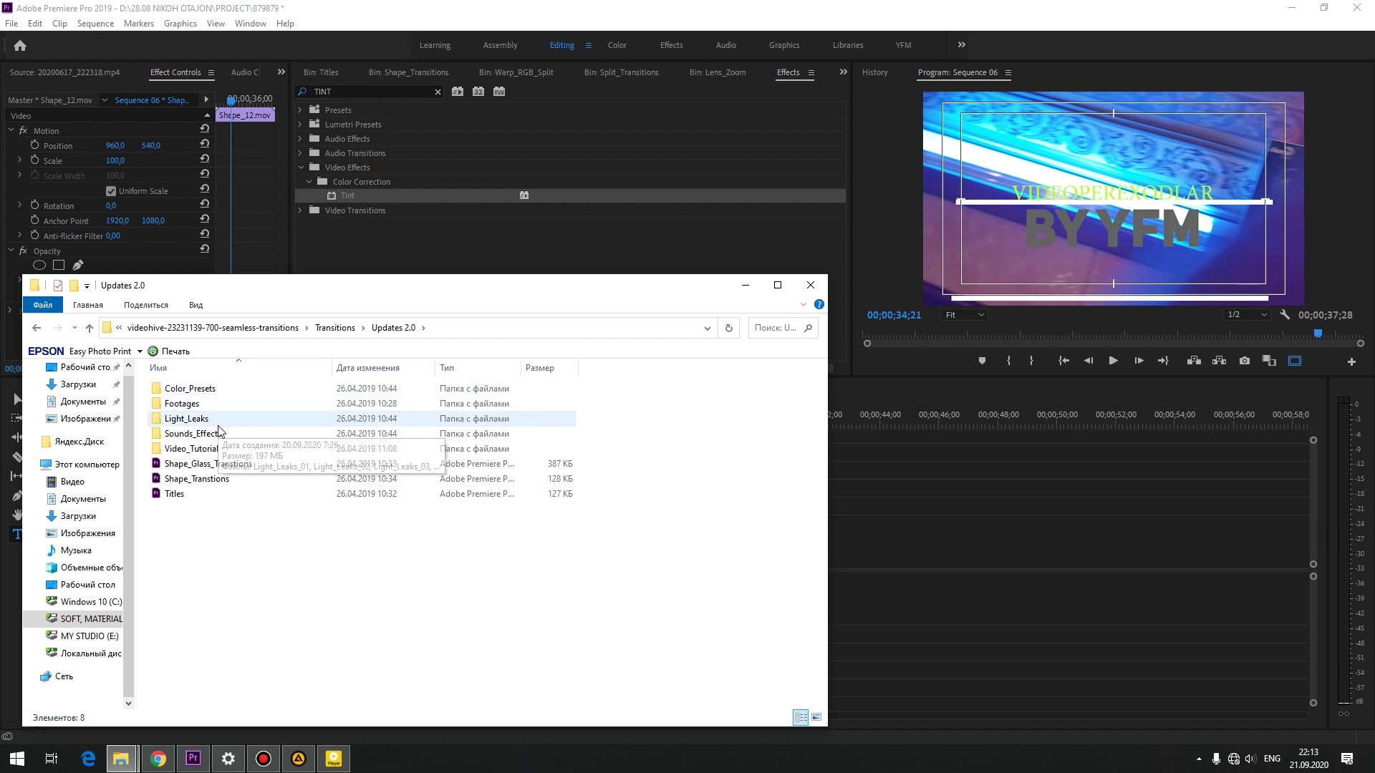